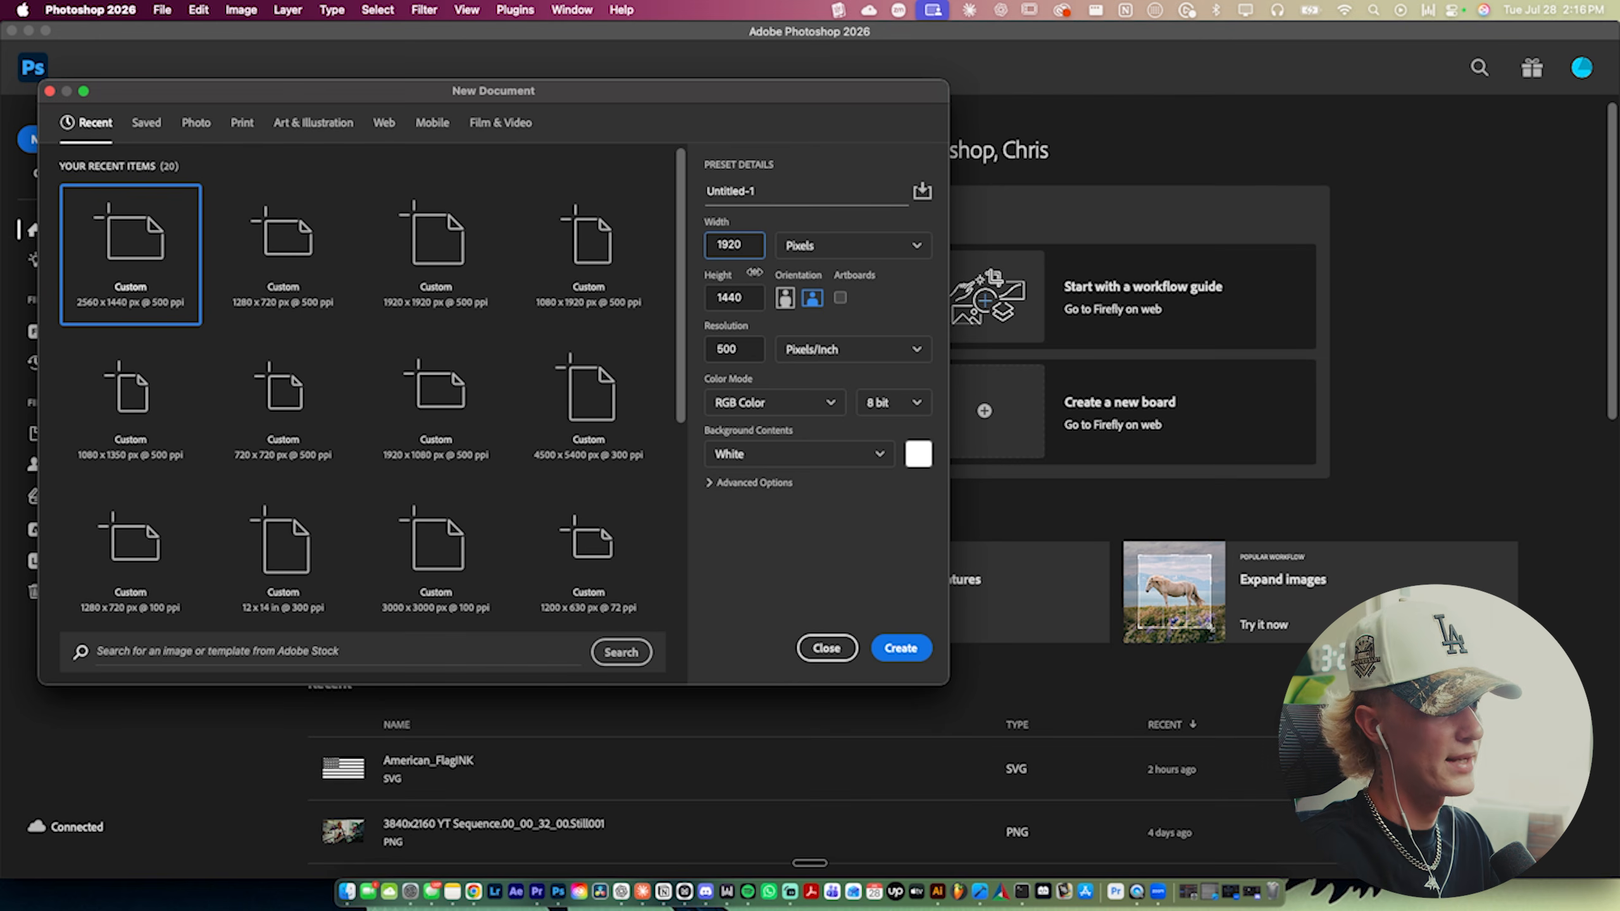
- Set the new document's height to 1080 pixels
key(Tab)
text(1080)
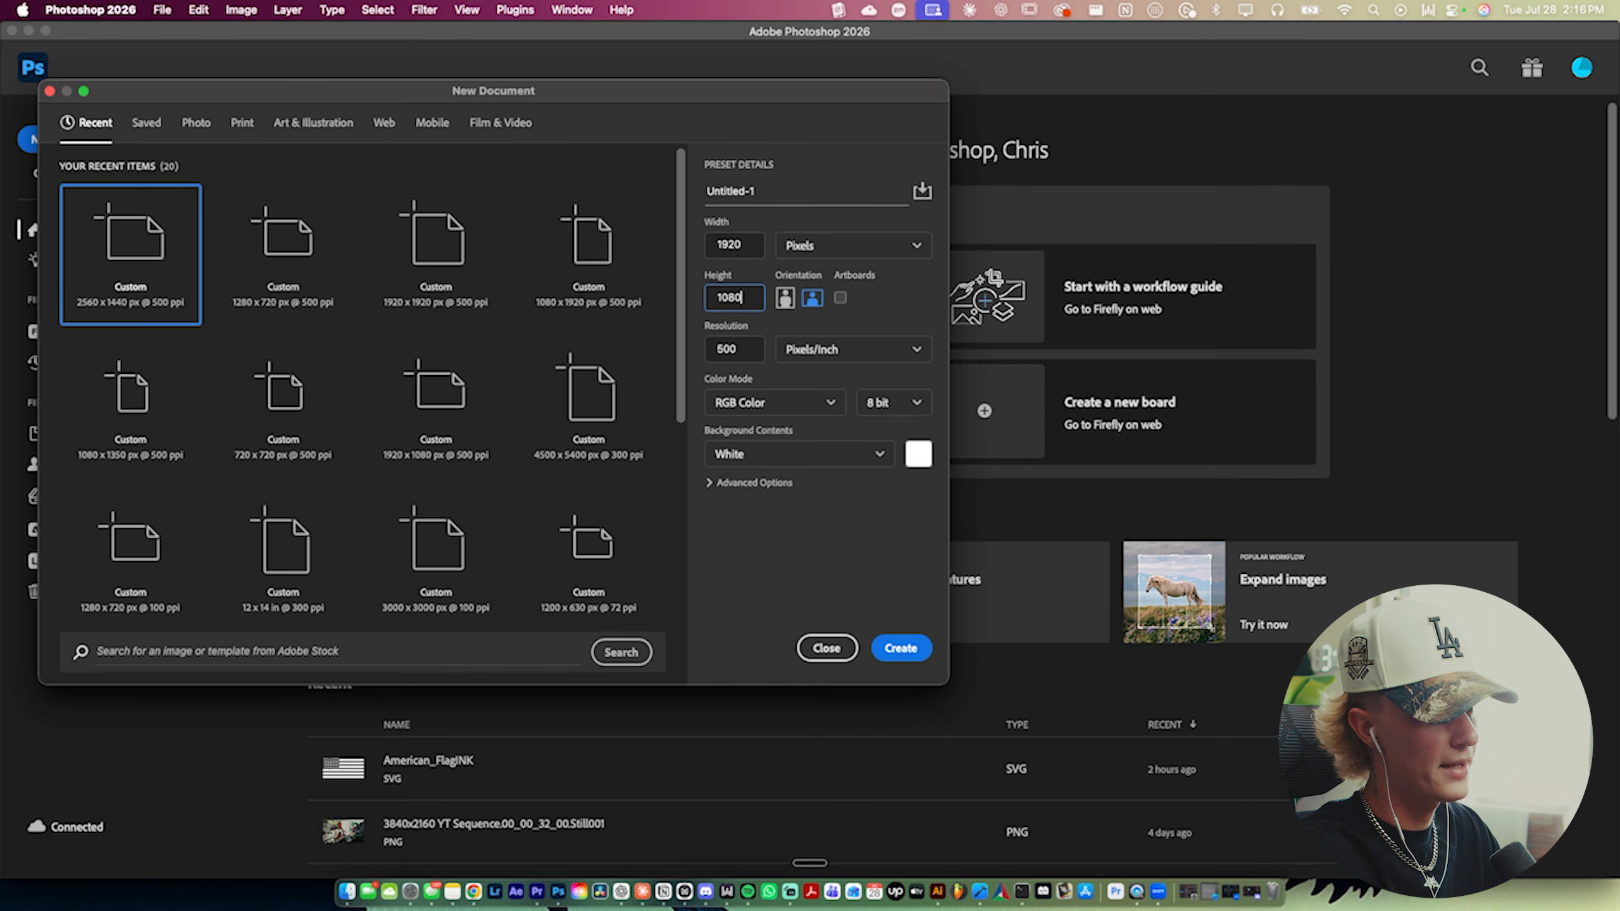
- Toggle the orientation to portrait and back to landscape, then create the document
double_click(735, 296)
click(785, 297)
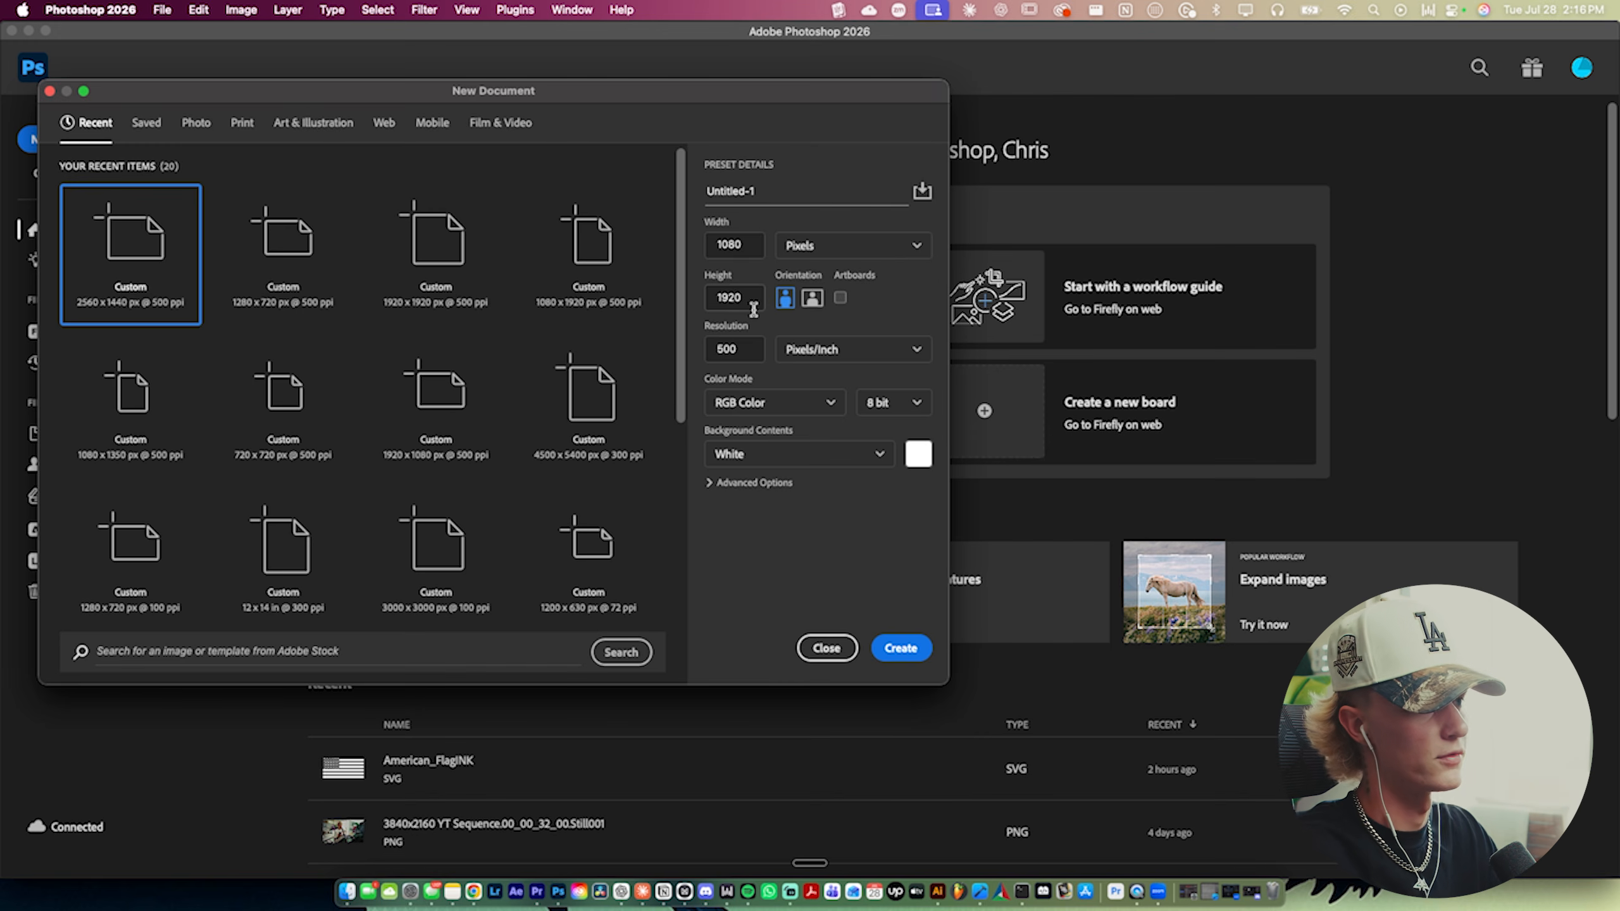
click(811, 297)
click(908, 650)
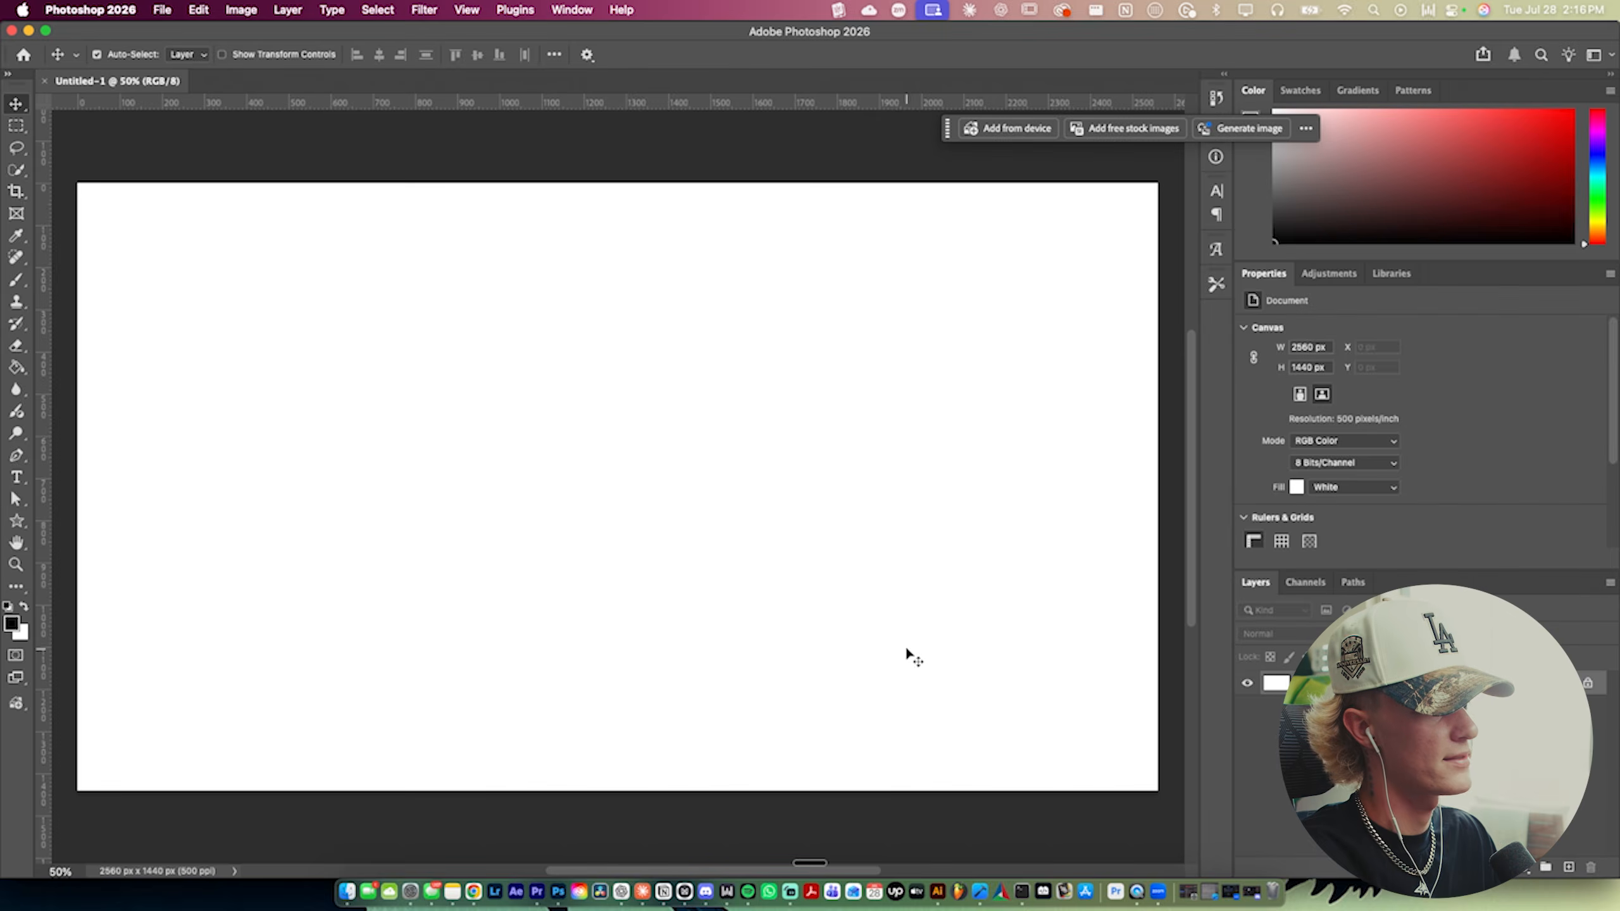
- Unlock the background layer so it becomes a regular layer
click(1588, 683)
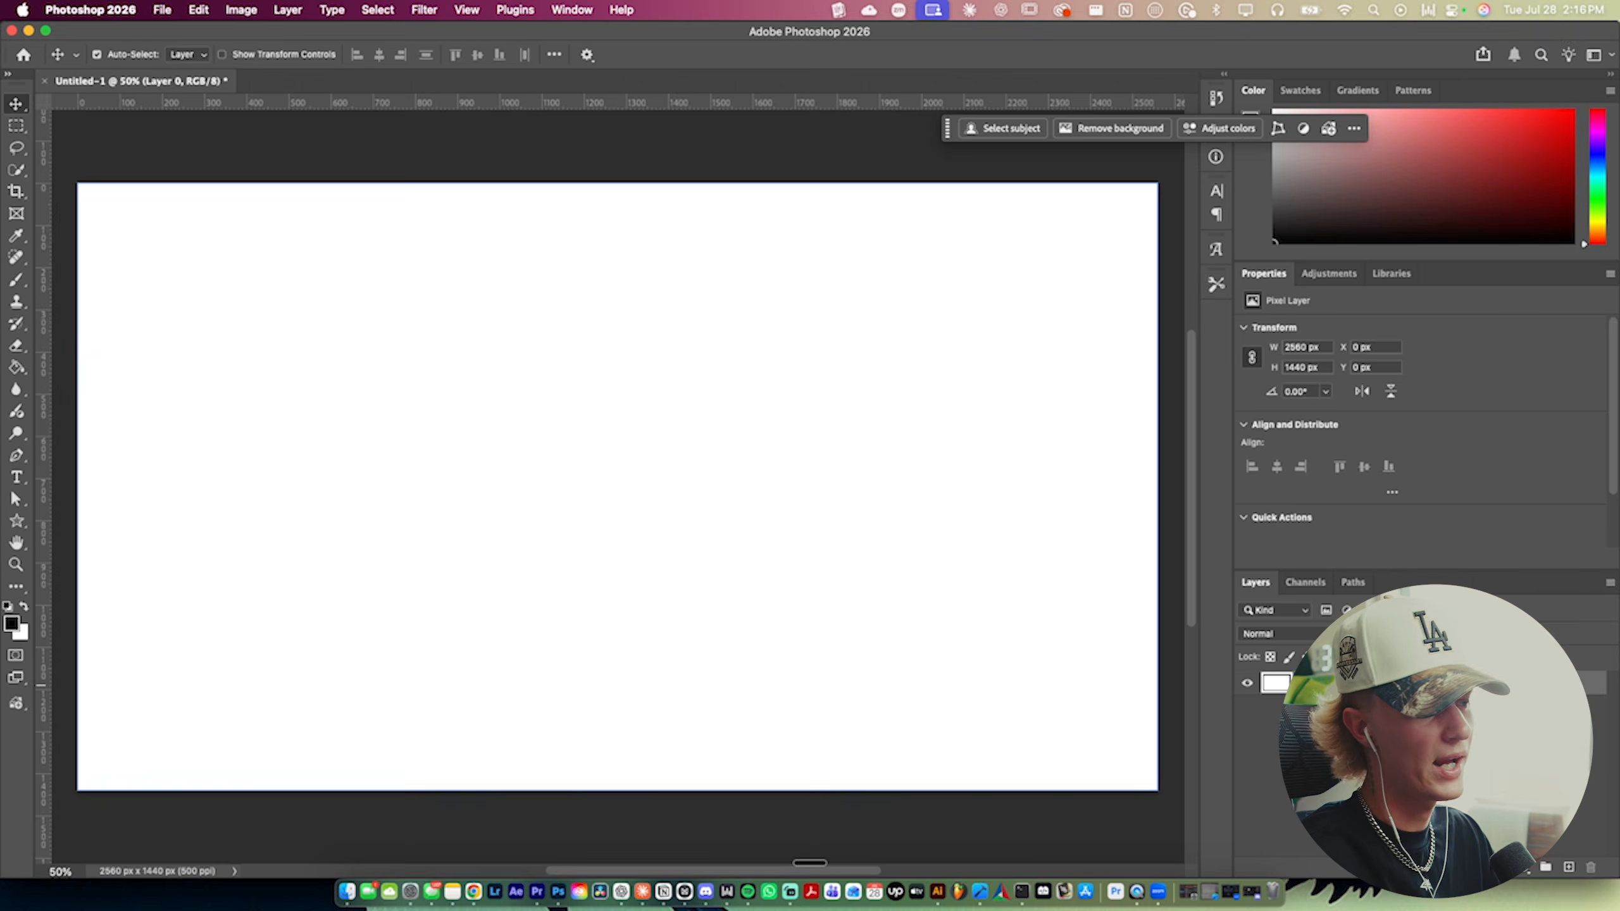
scroll(755, 611, down, 2)
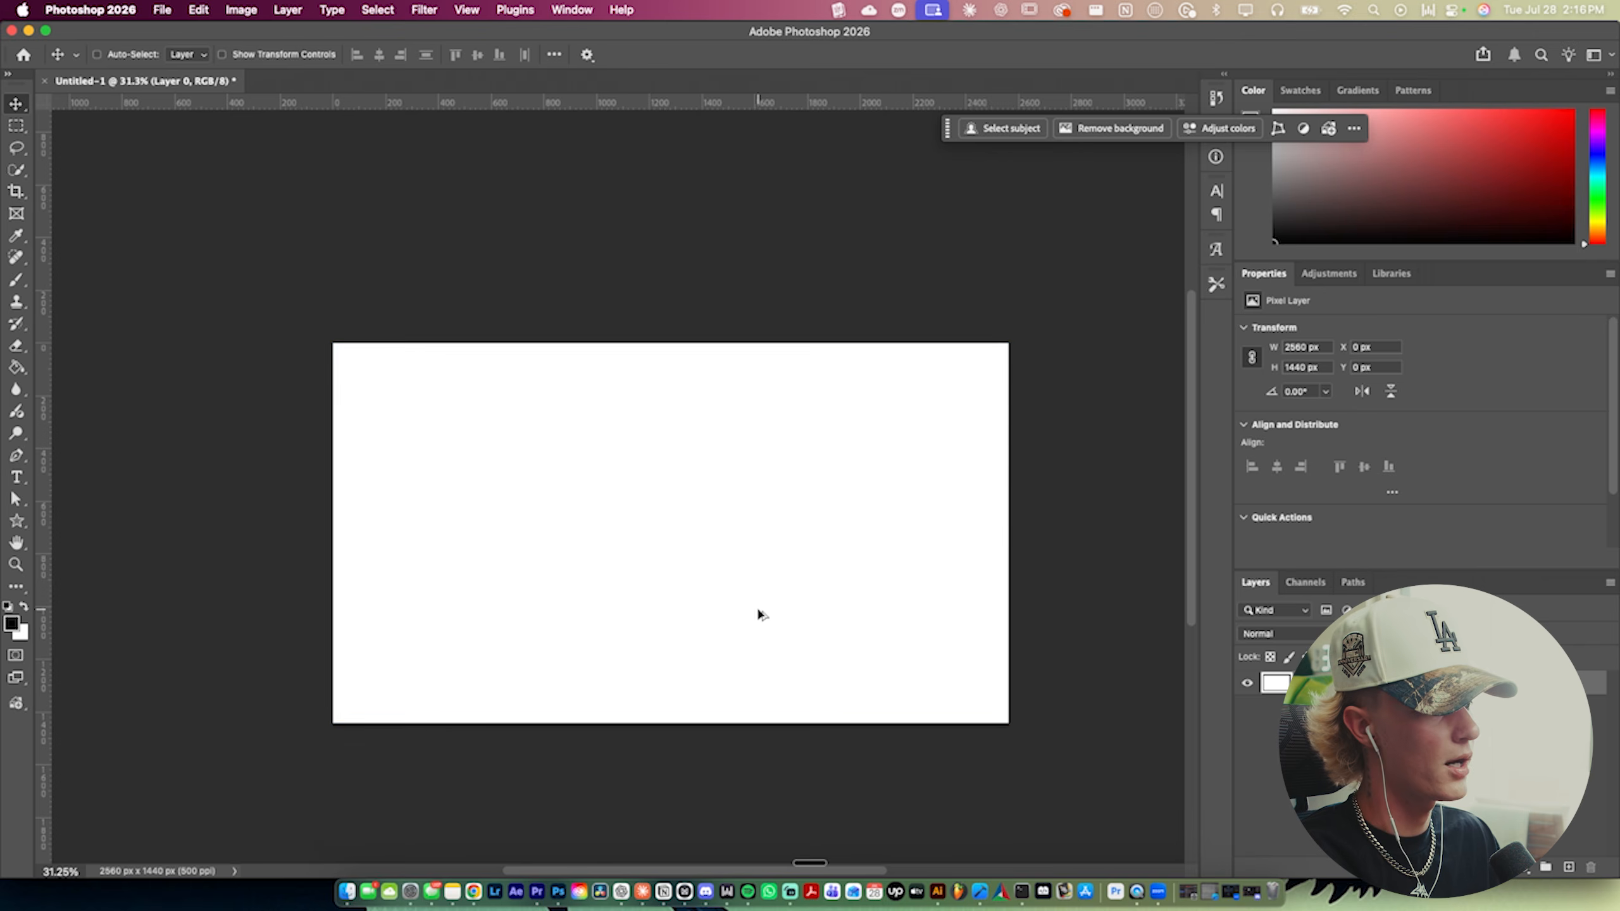
scroll(742, 656, up, 2)
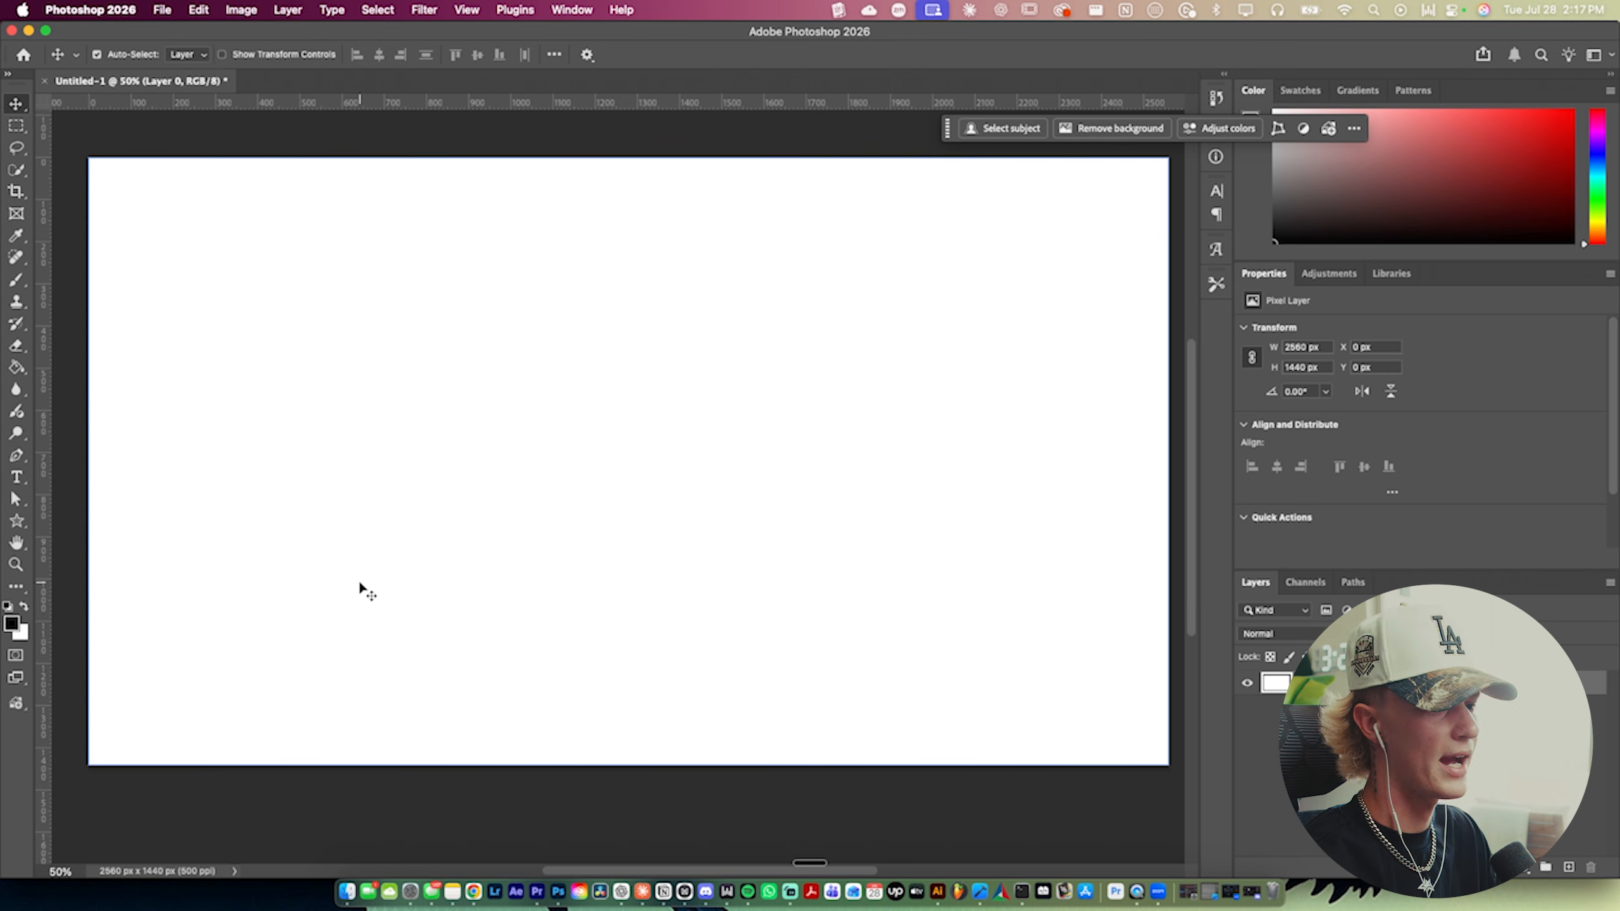
- Browse the Custom Shape Tool's mode options and preset shape folders
click(17, 523)
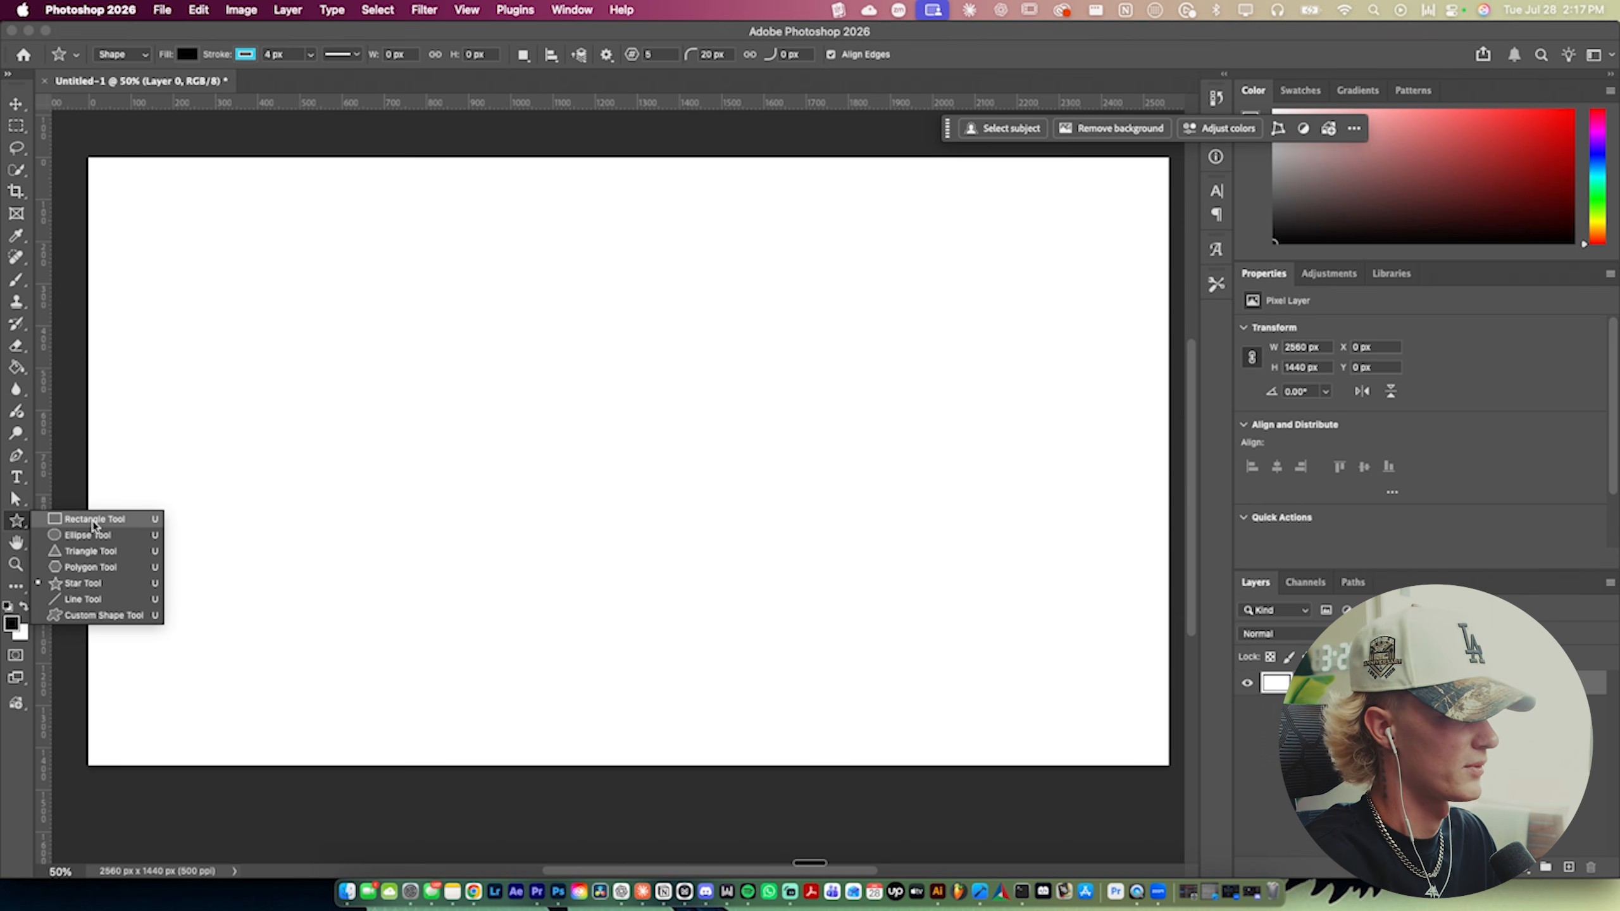
click(104, 616)
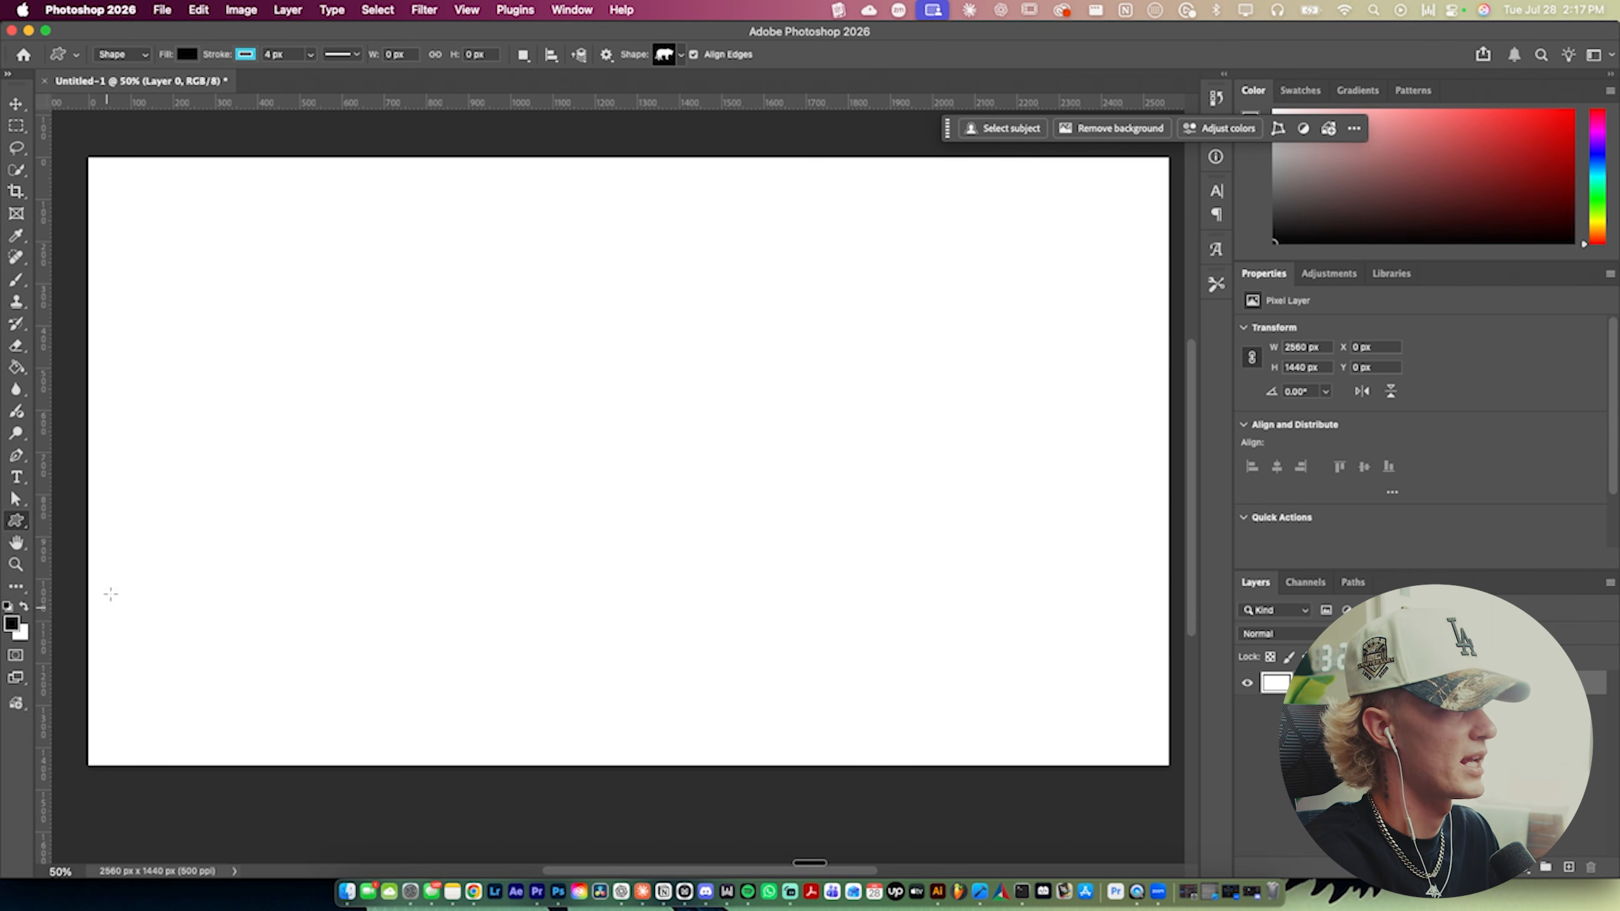
click(76, 56)
click(76, 57)
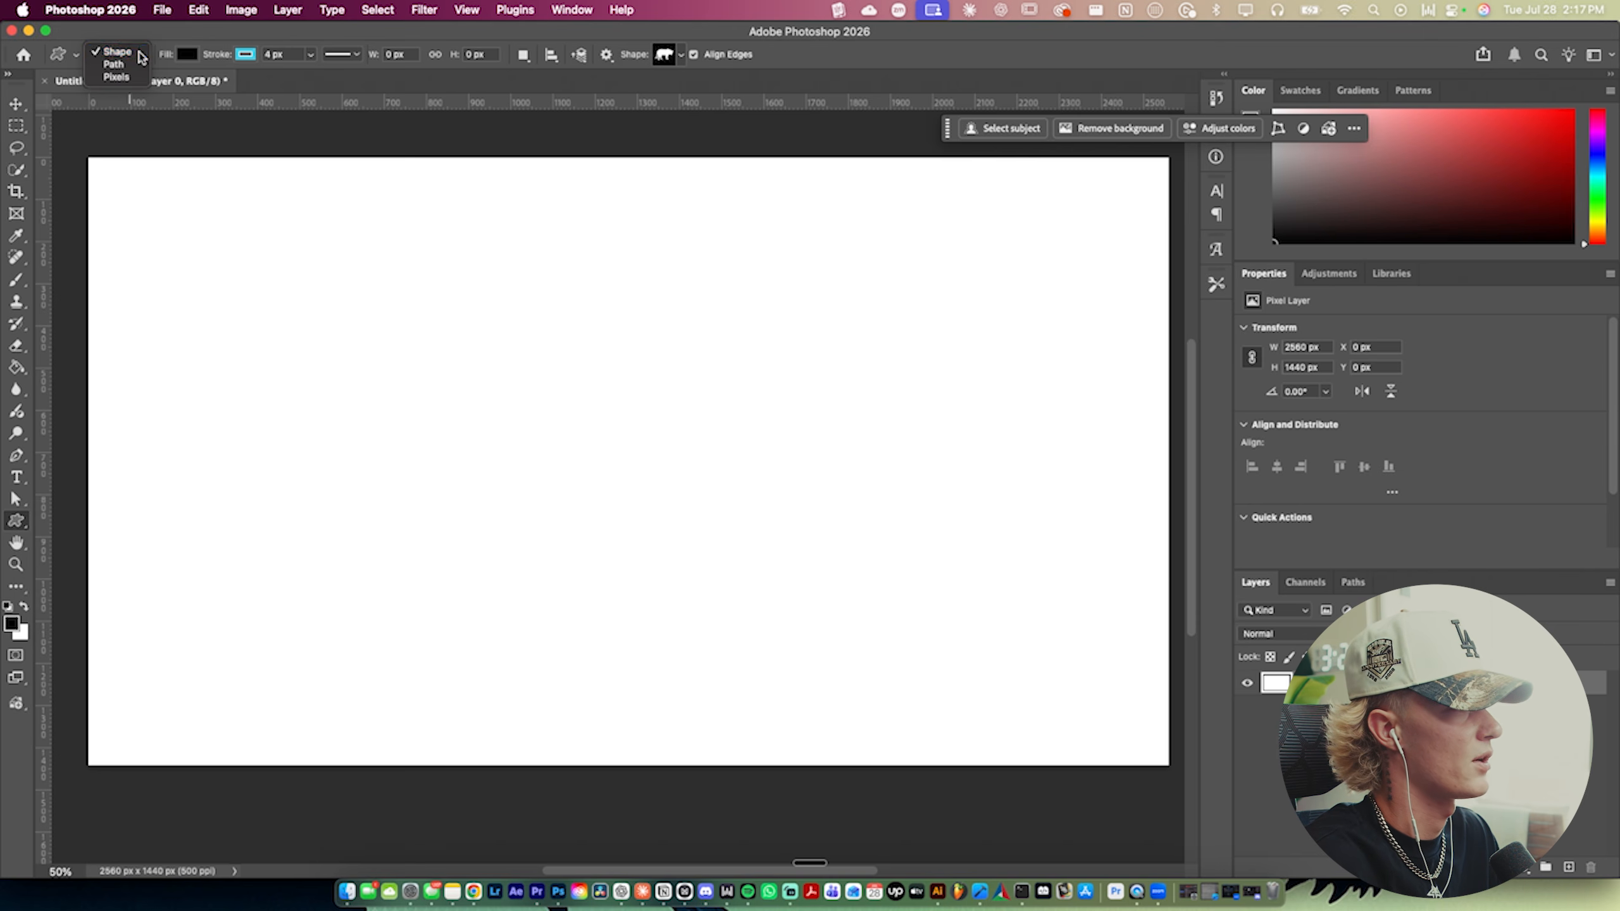
click(672, 55)
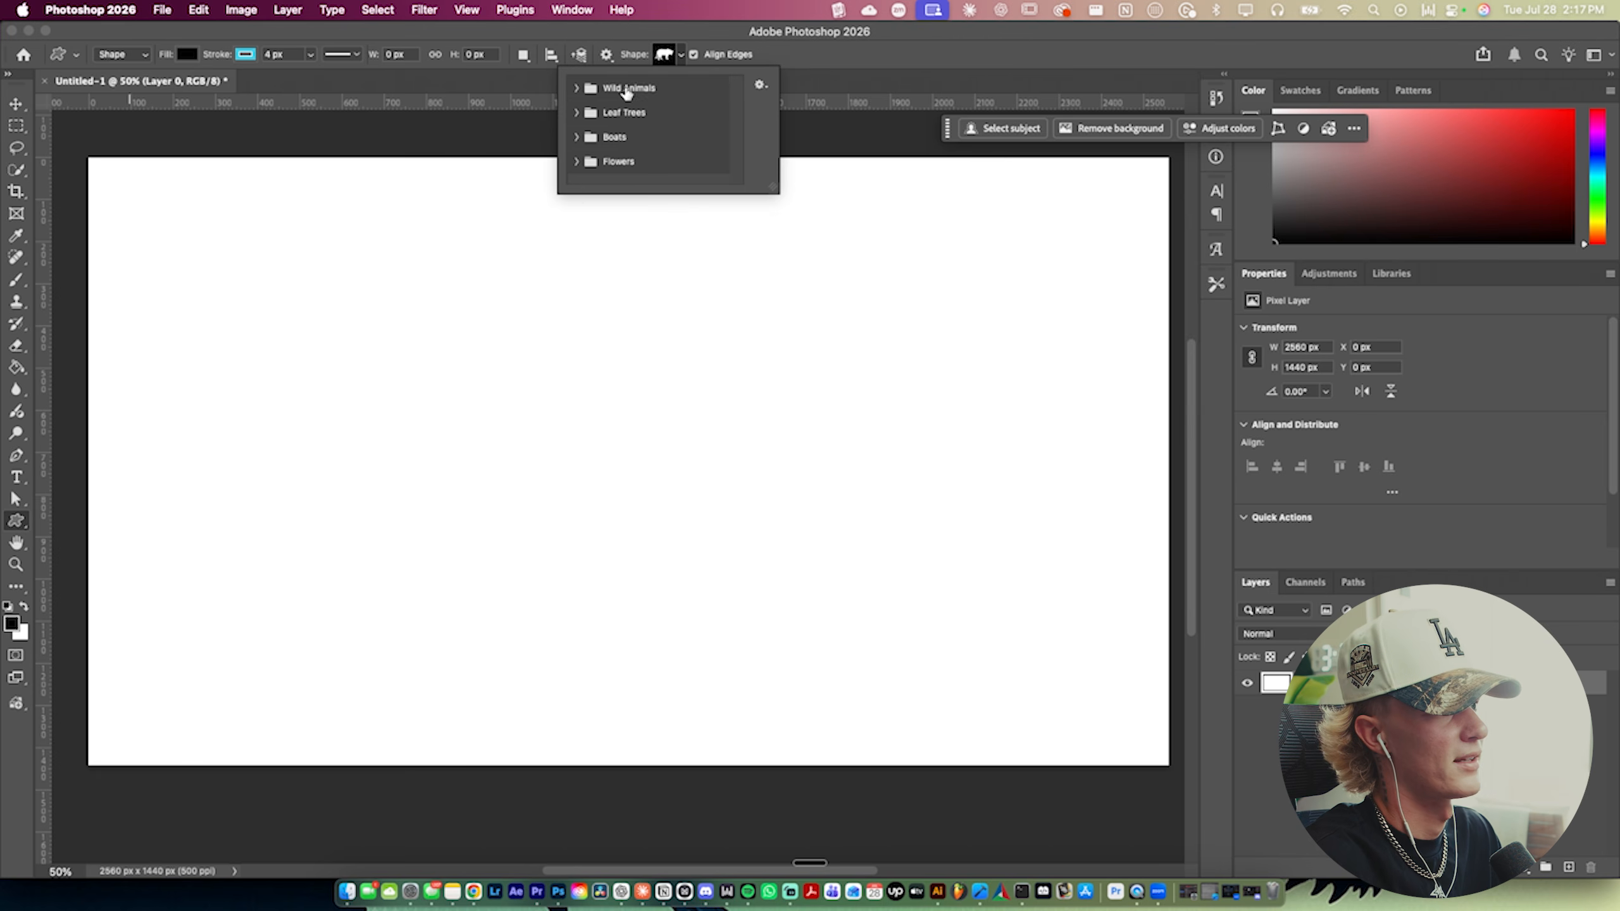
click(574, 112)
click(576, 115)
click(576, 135)
click(576, 135)
click(577, 162)
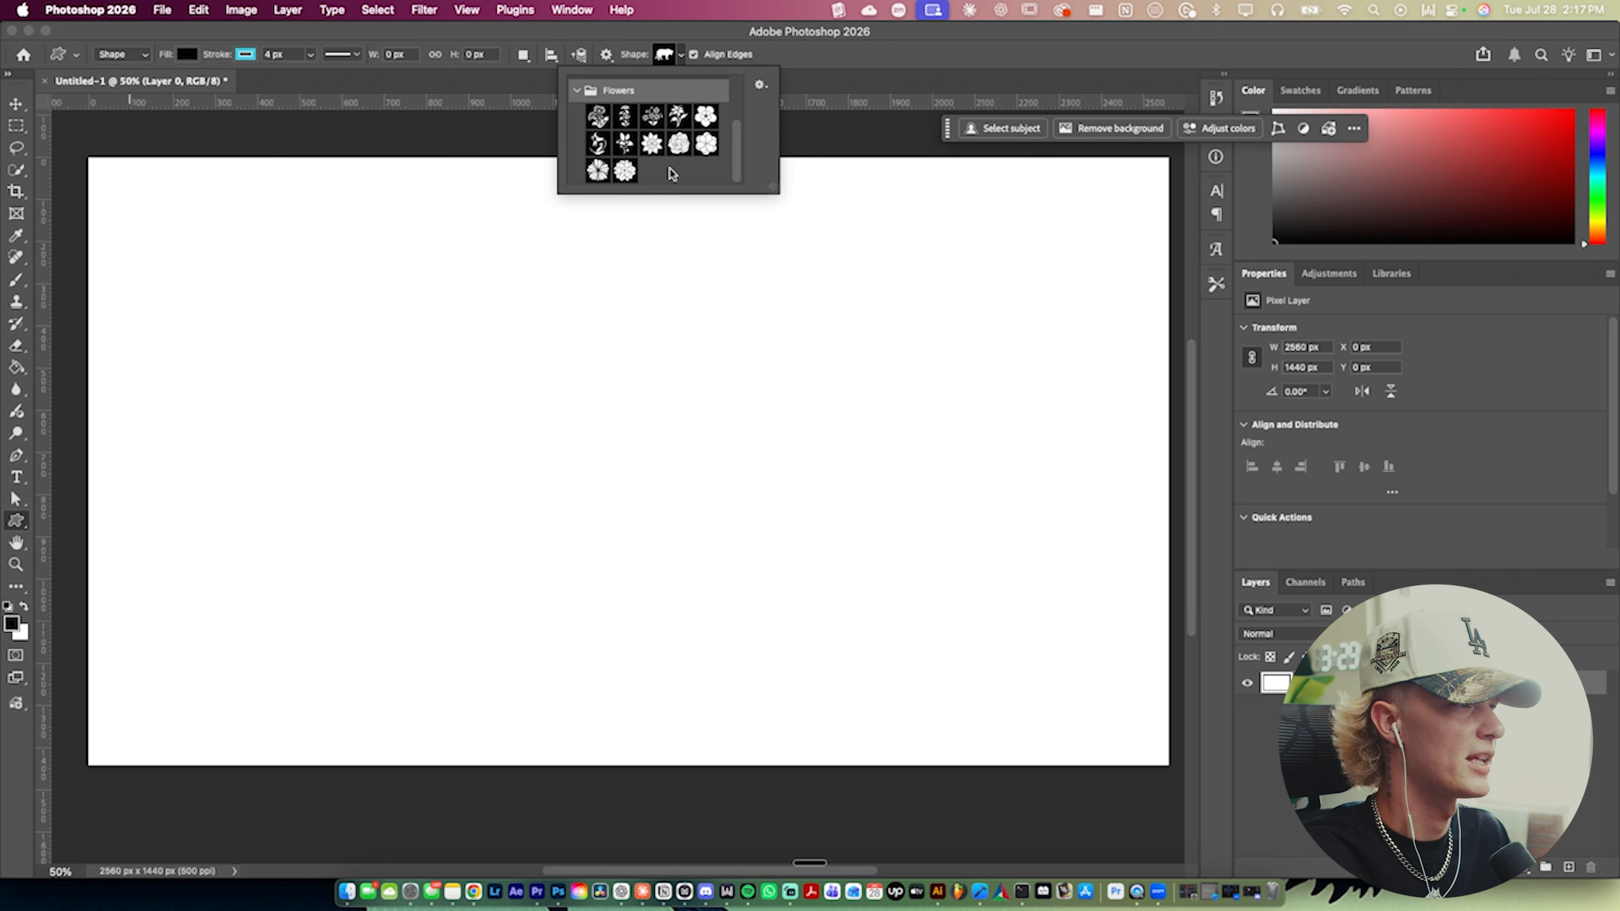
- Draw a star about 866 × 825 px on the canvas with the Star Tool
click(17, 520)
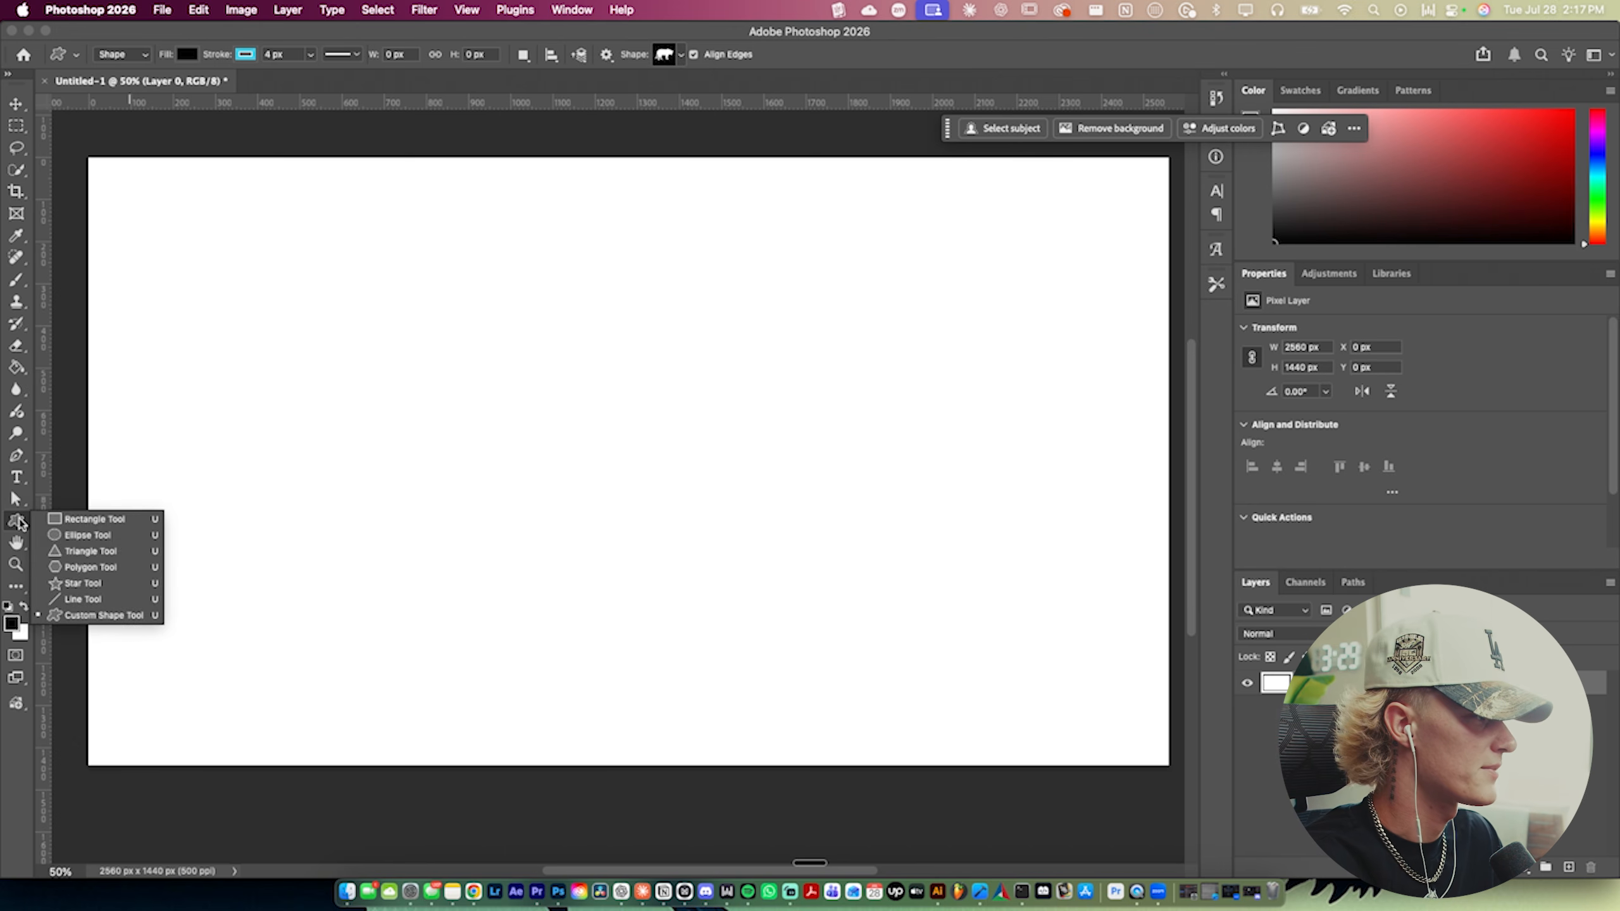
click(83, 583)
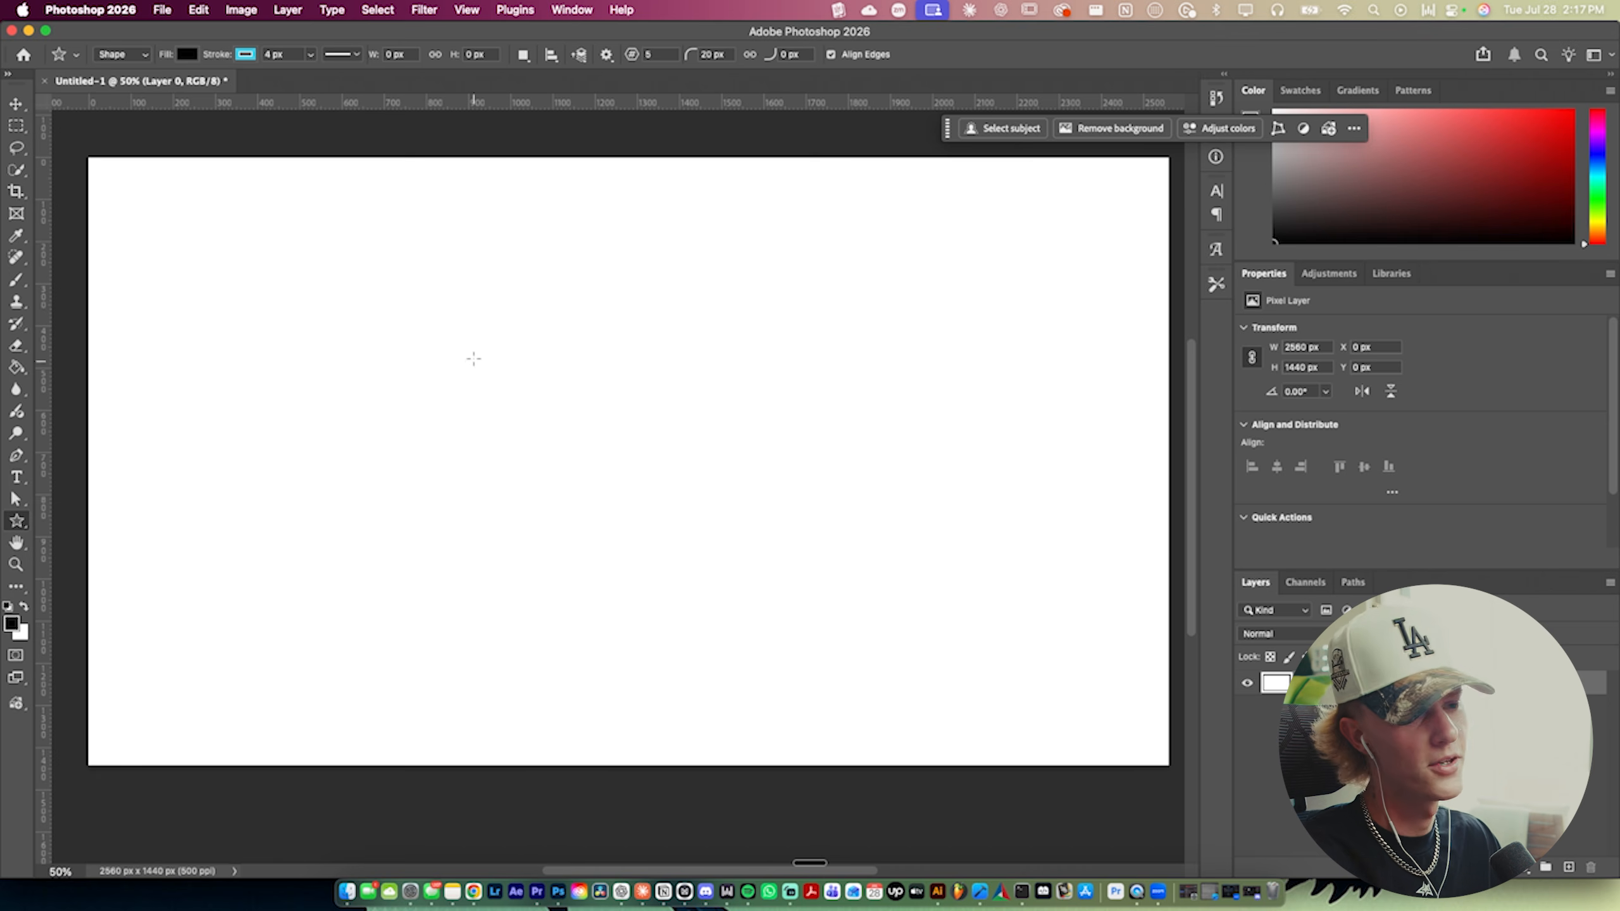
mouse_move(457, 324)
mouse_down()
mouse_move(448, 308)
mouse_move(580, 472)
mouse_up()
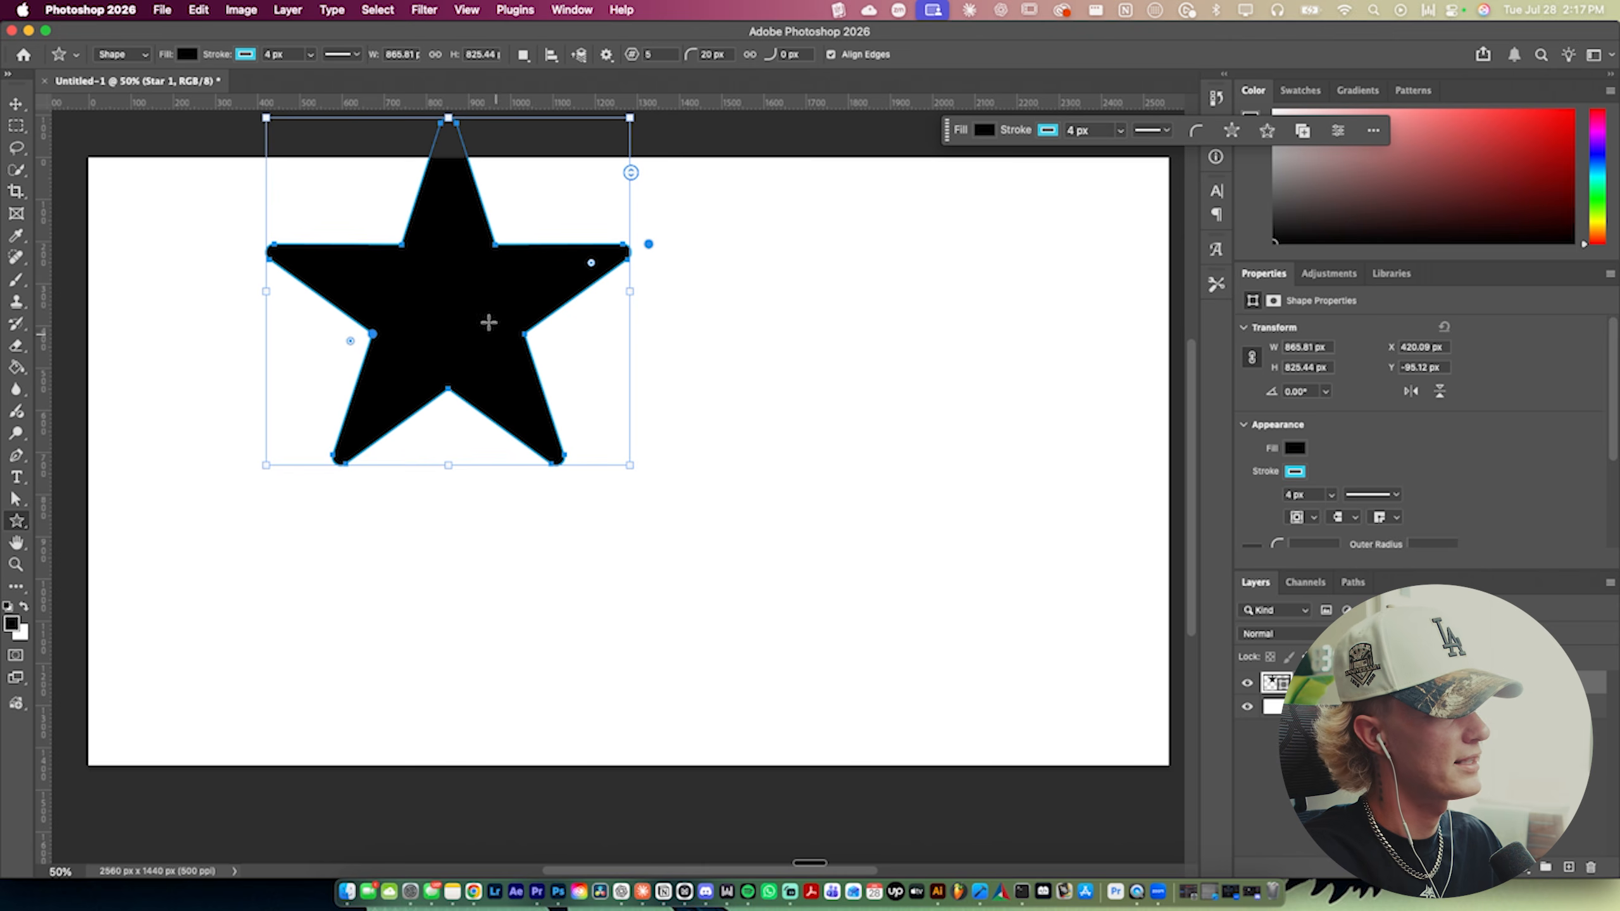
- Move the star to the middle of the canvas
click(28, 110)
drag(412, 327, 589, 498)
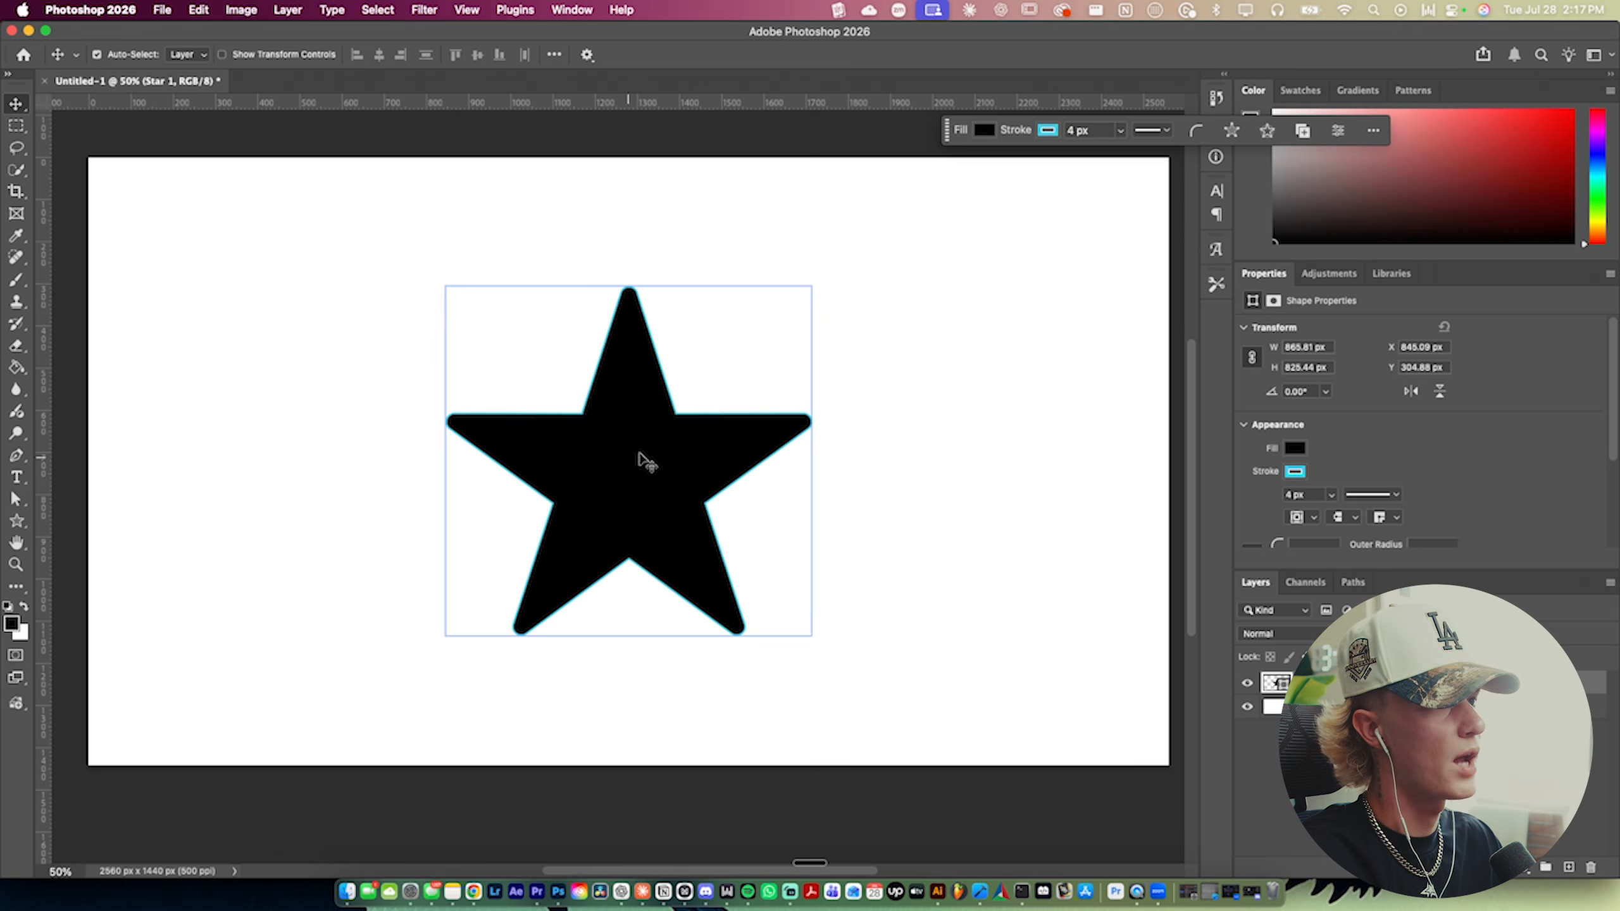
- Remove the star's stroke and set its corner radius to 0 px
click(1047, 131)
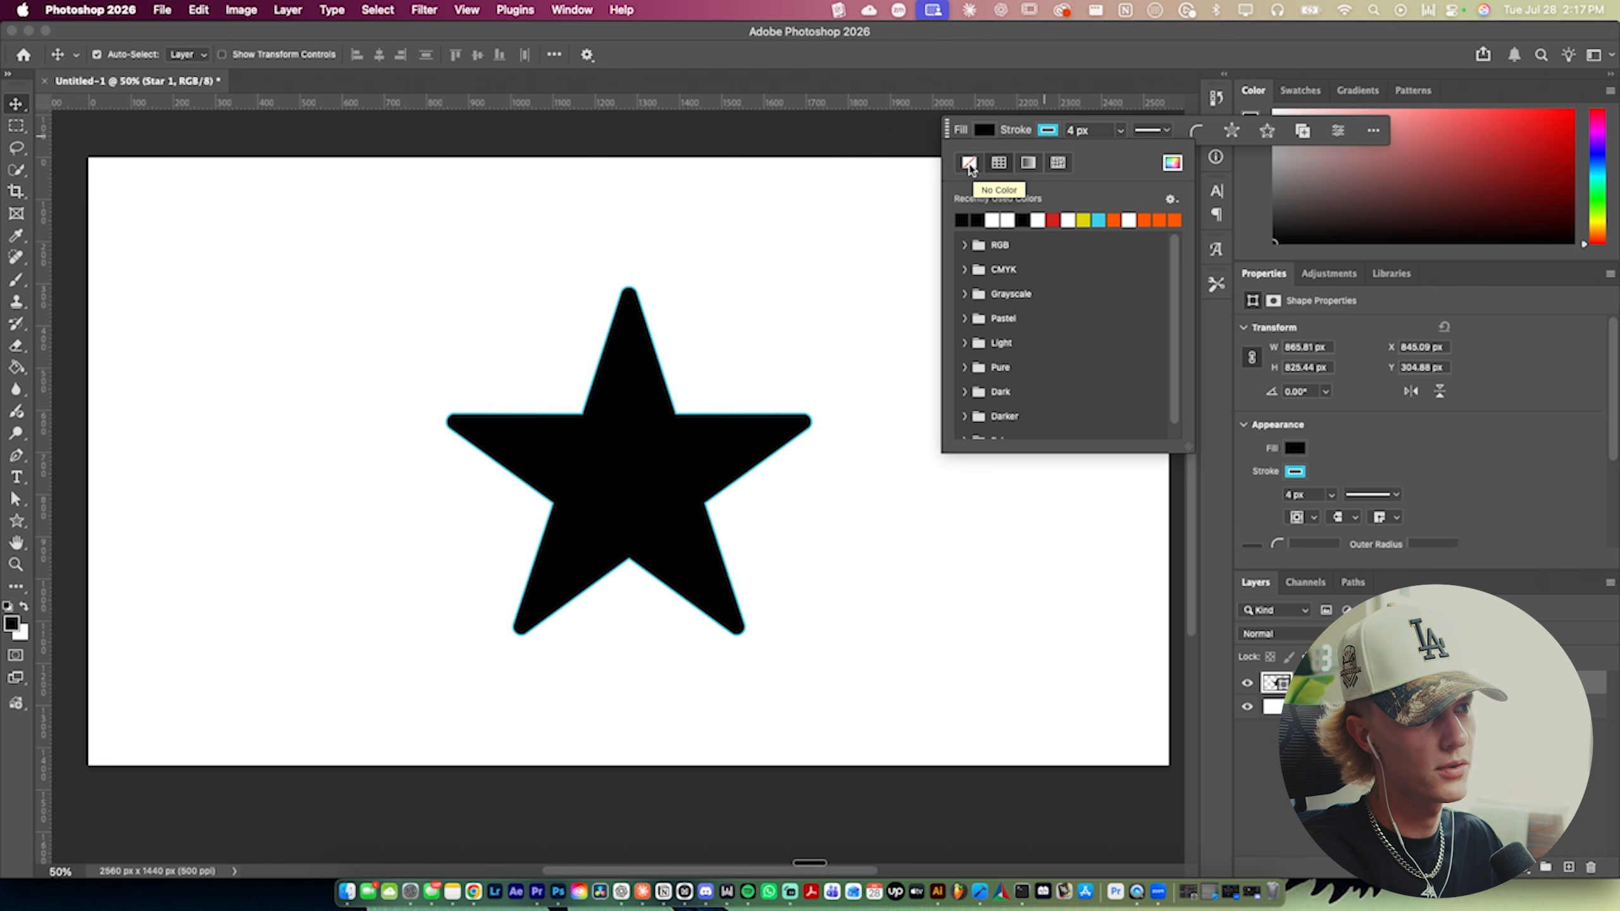
click(969, 164)
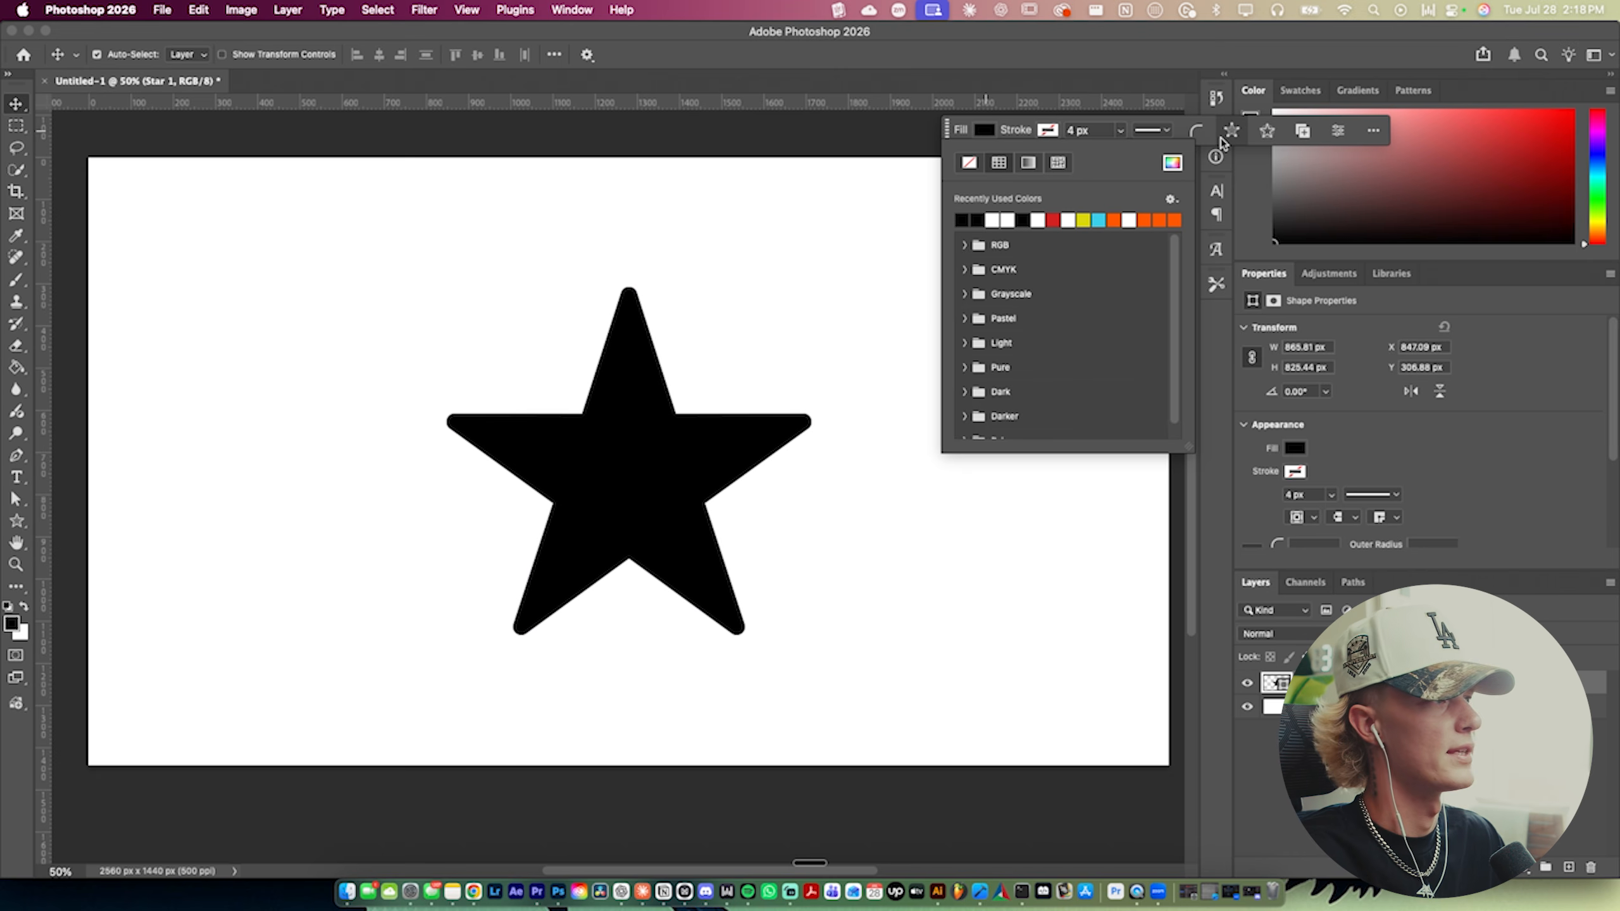
click(1197, 130)
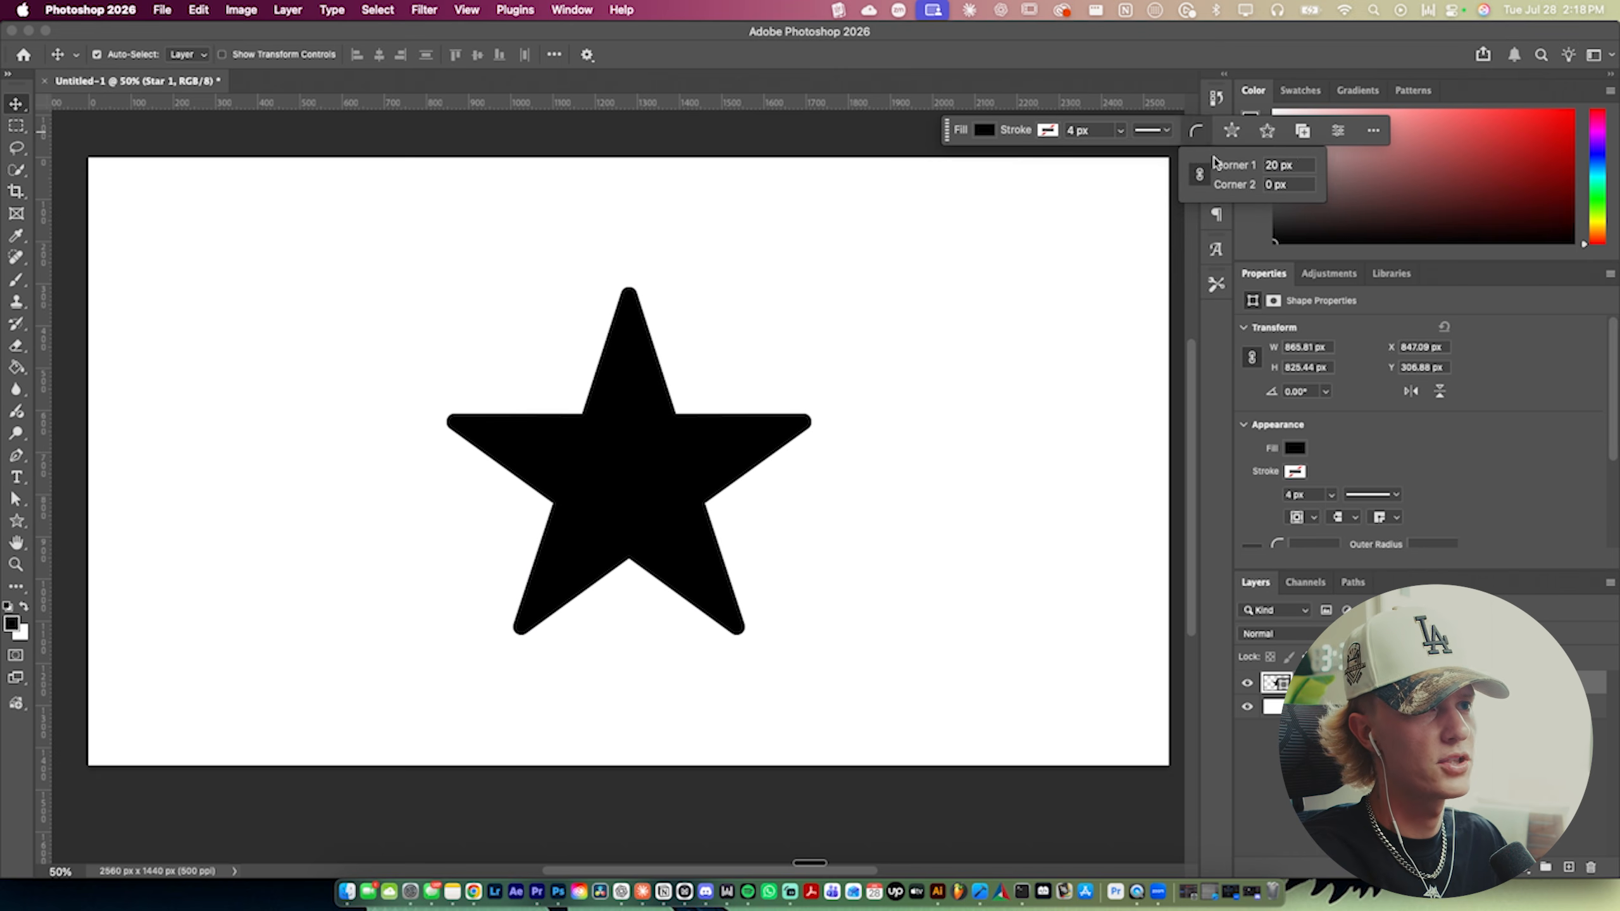
text(0)
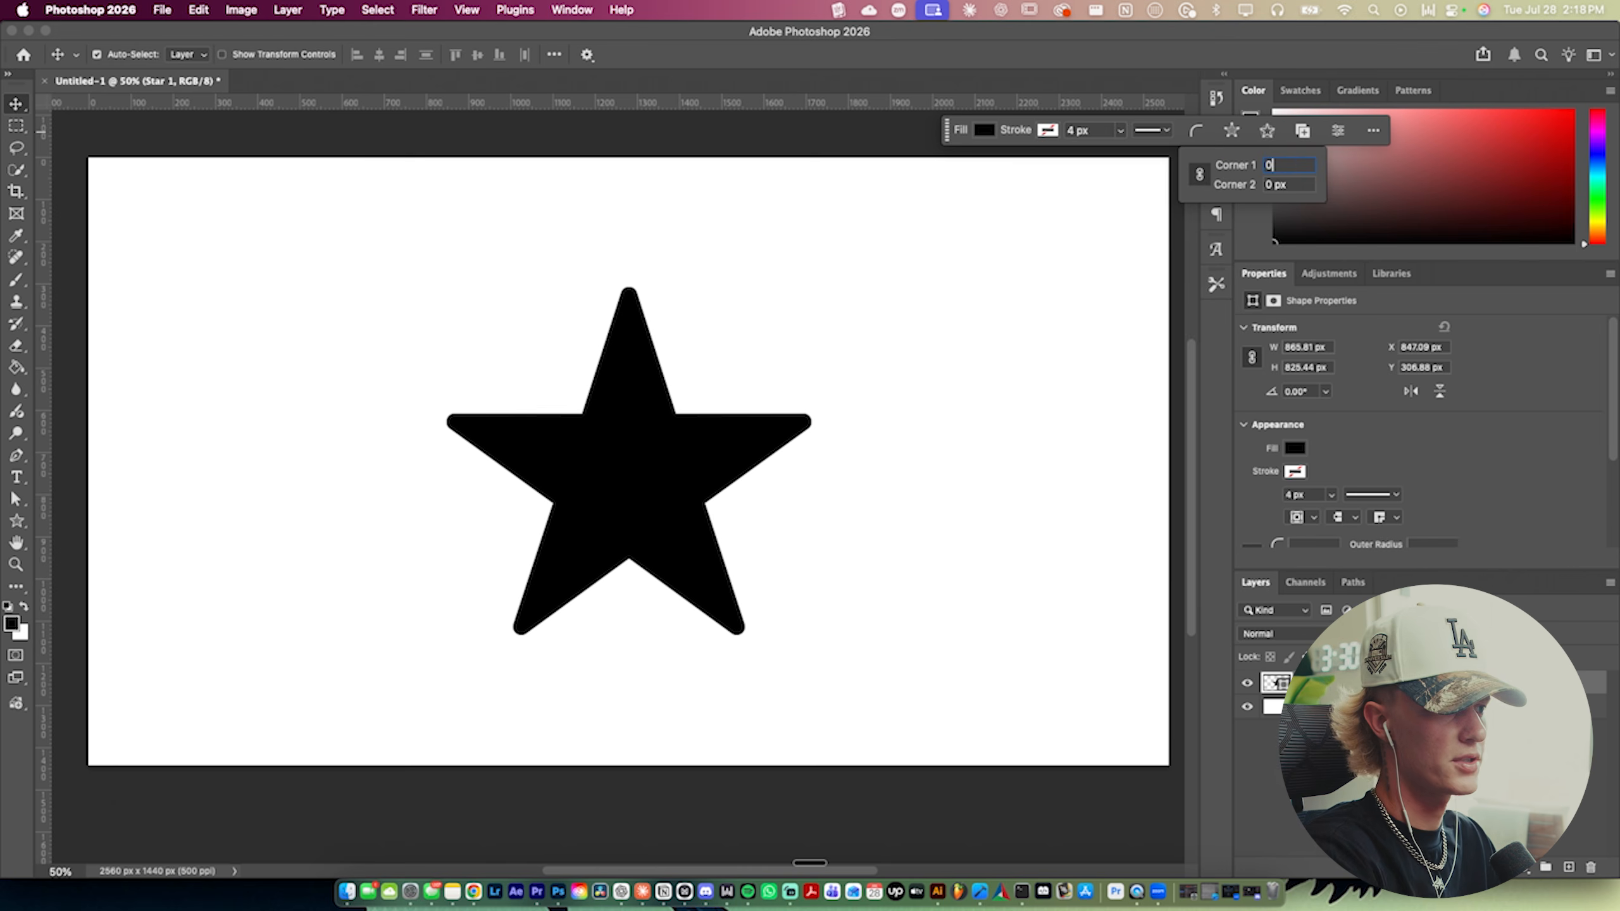
key(Return)
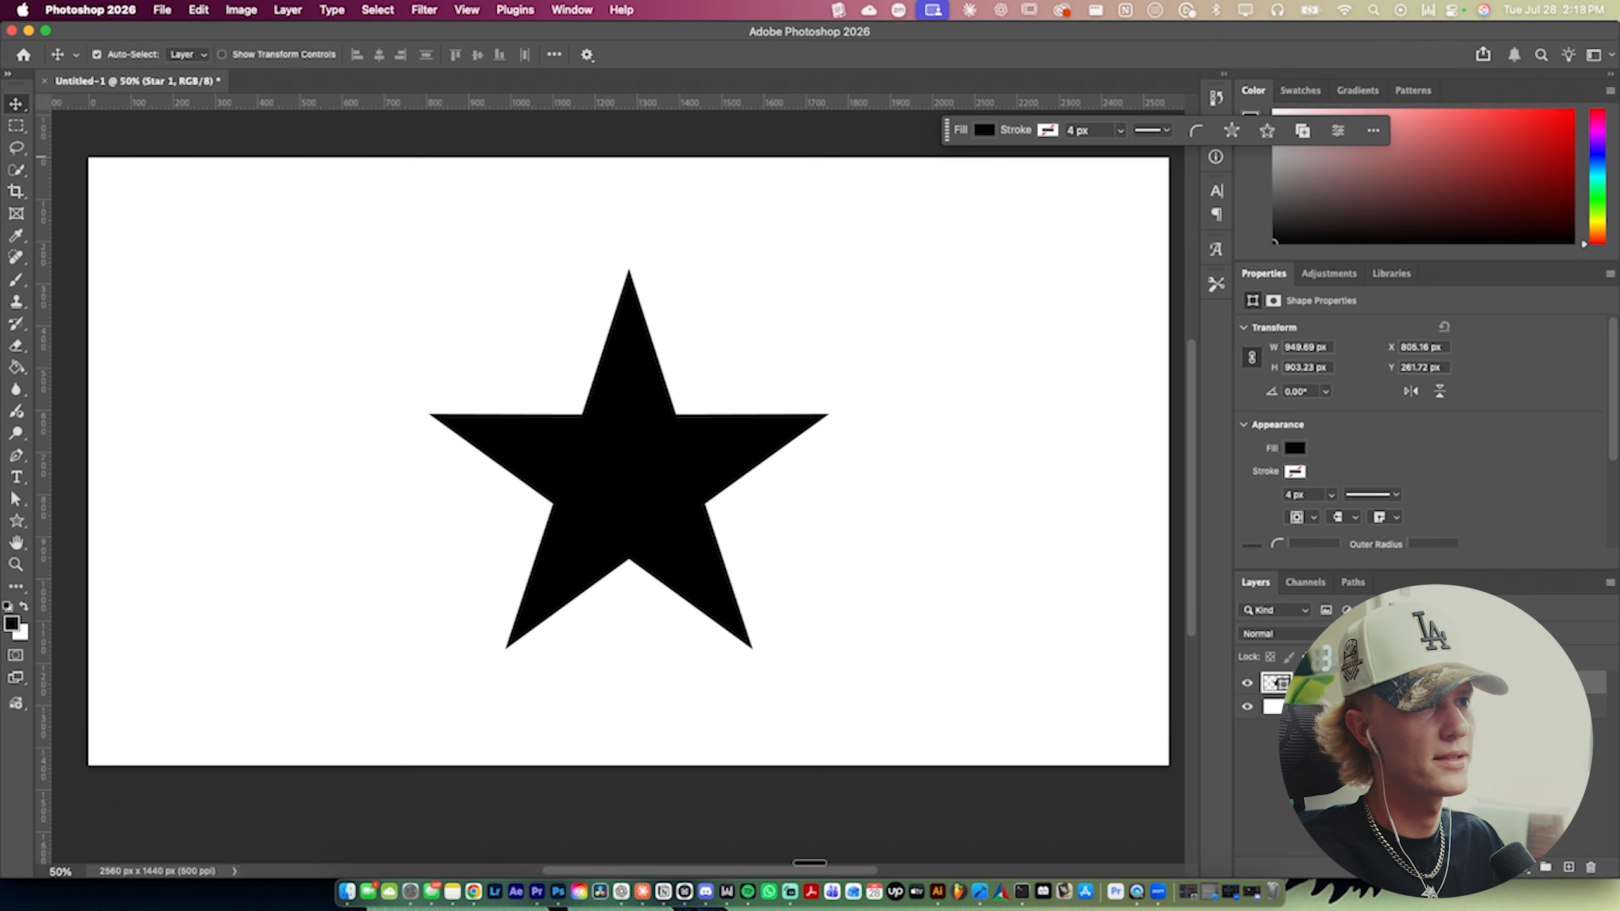
- Set the star's number of points to 11 and nudge it slightly into place
click(1232, 131)
drag(1248, 182, 1329, 179)
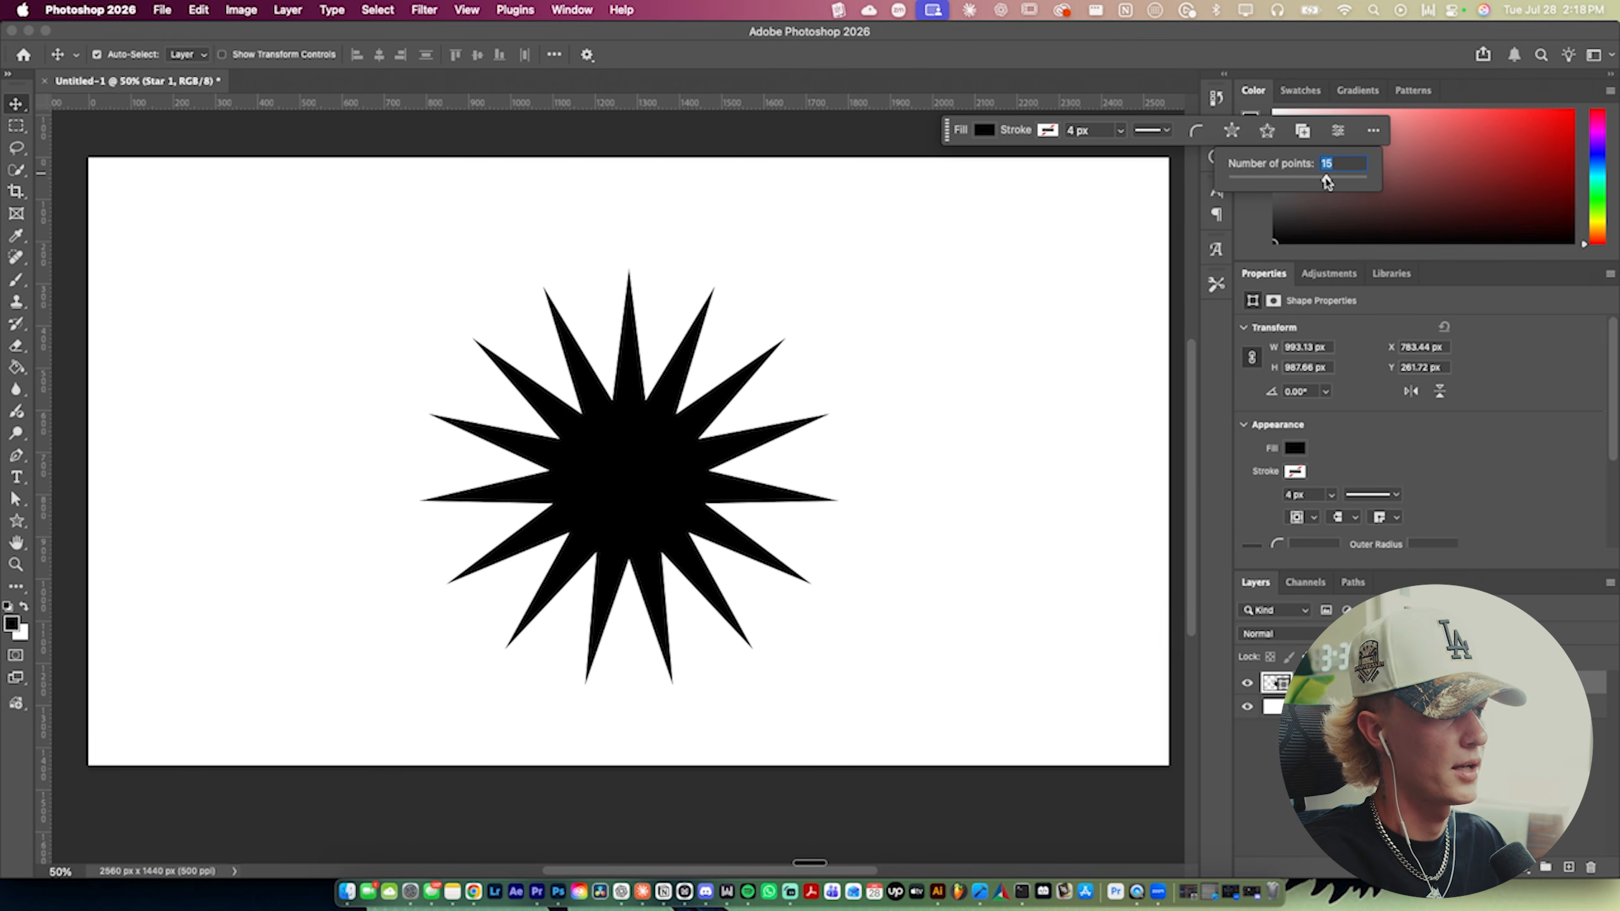
drag(1327, 182, 1294, 180)
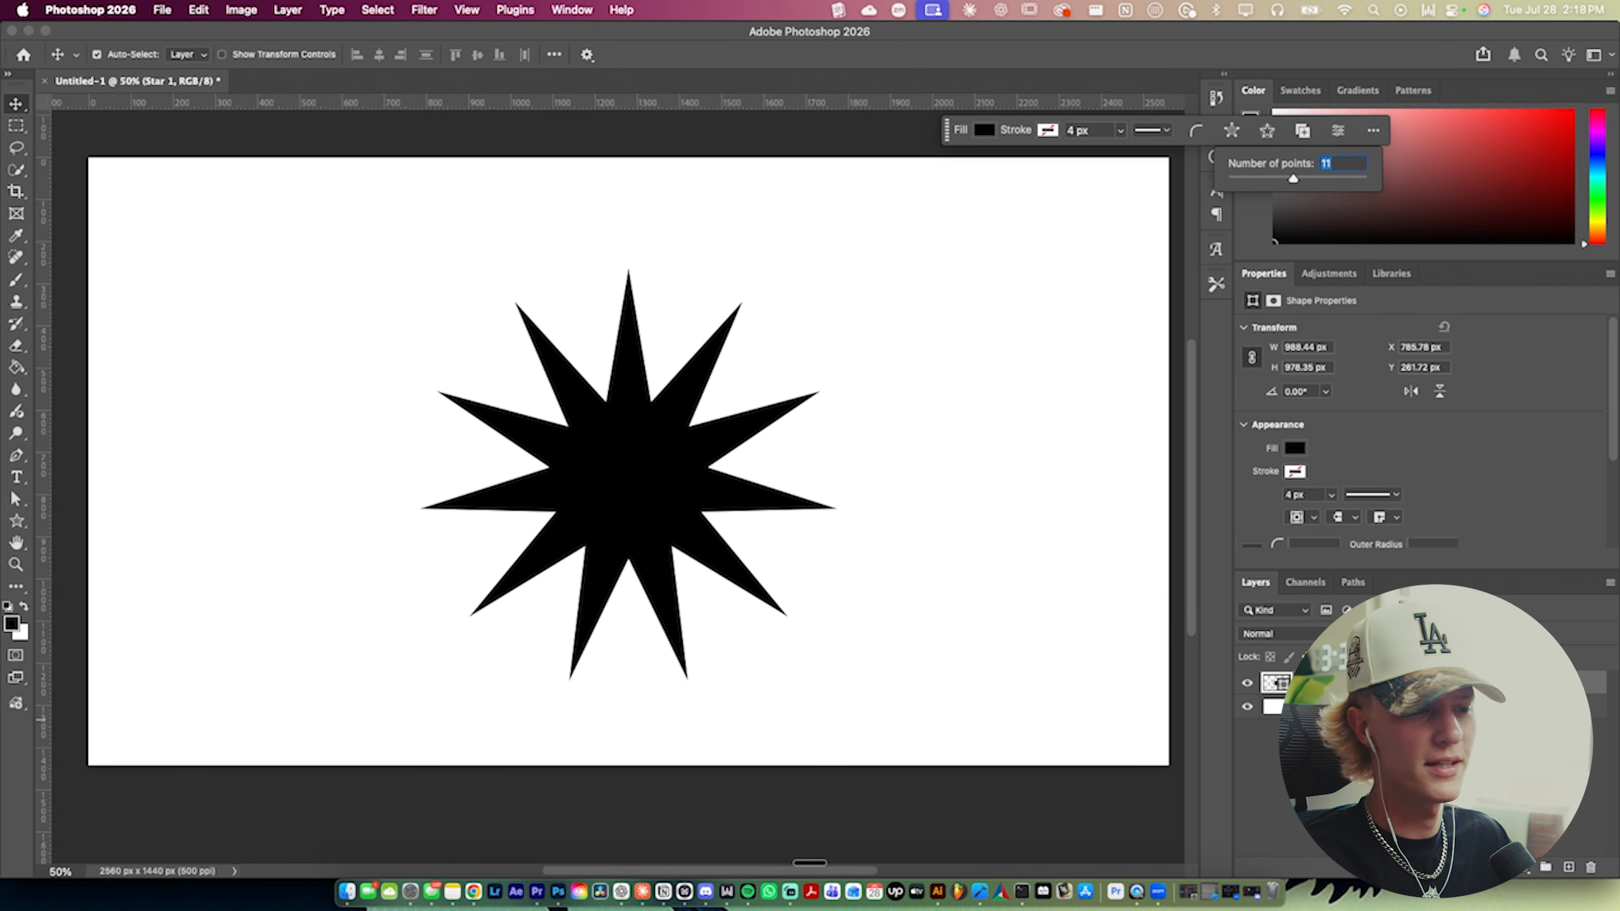
click(853, 573)
drag(610, 449, 622, 438)
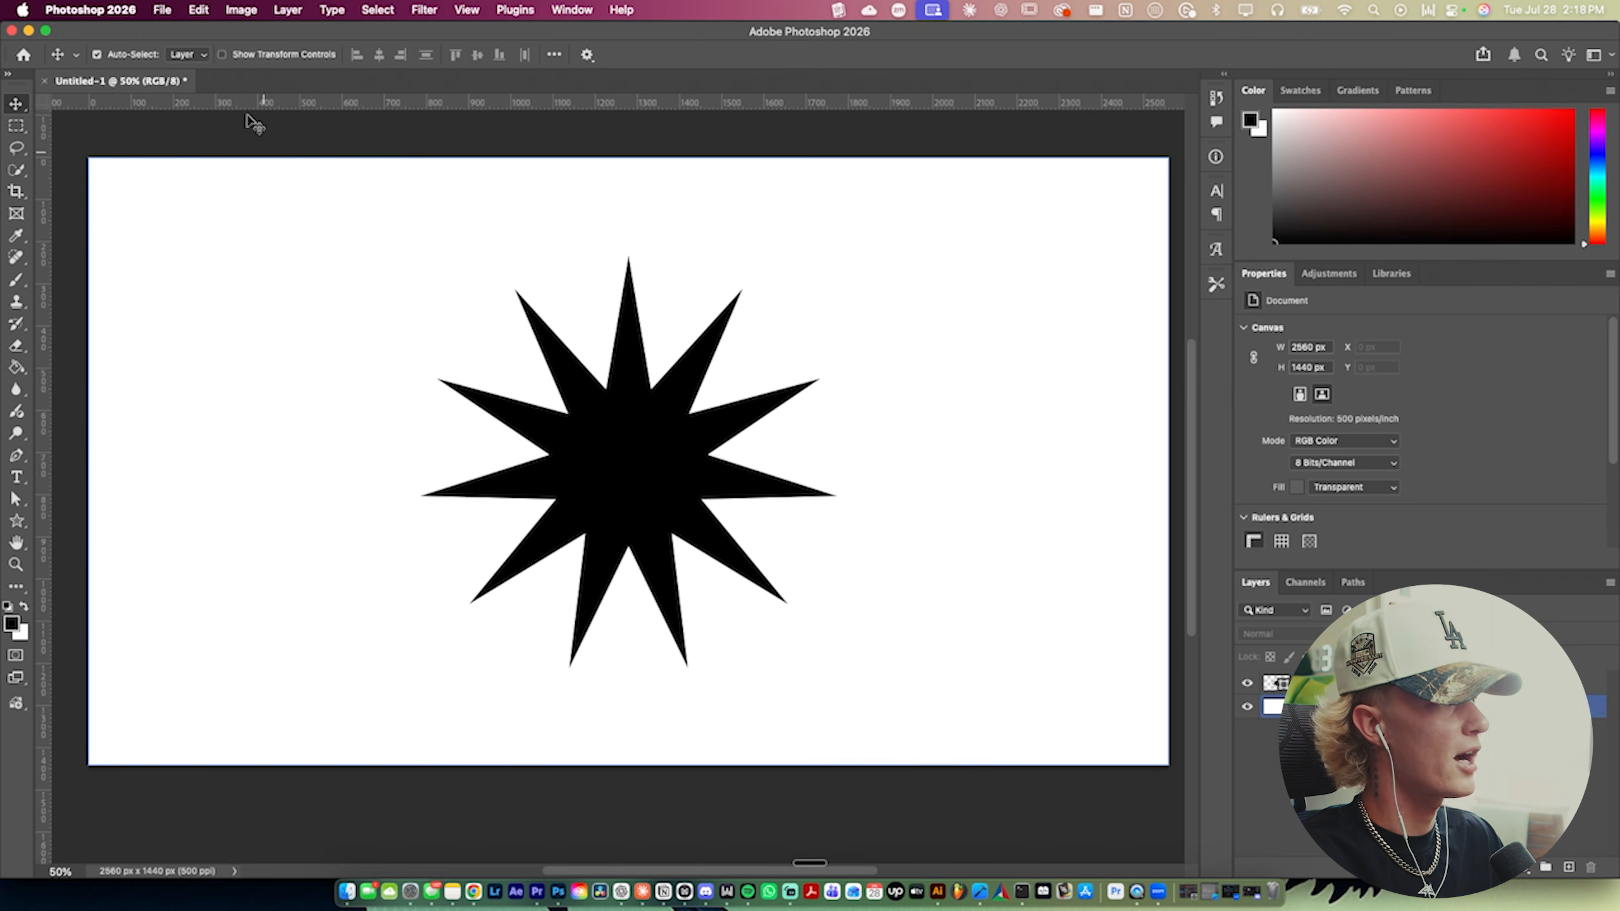
- Quick Export the document as a PNG named spikey star
click(171, 13)
mouse_move(373, 279)
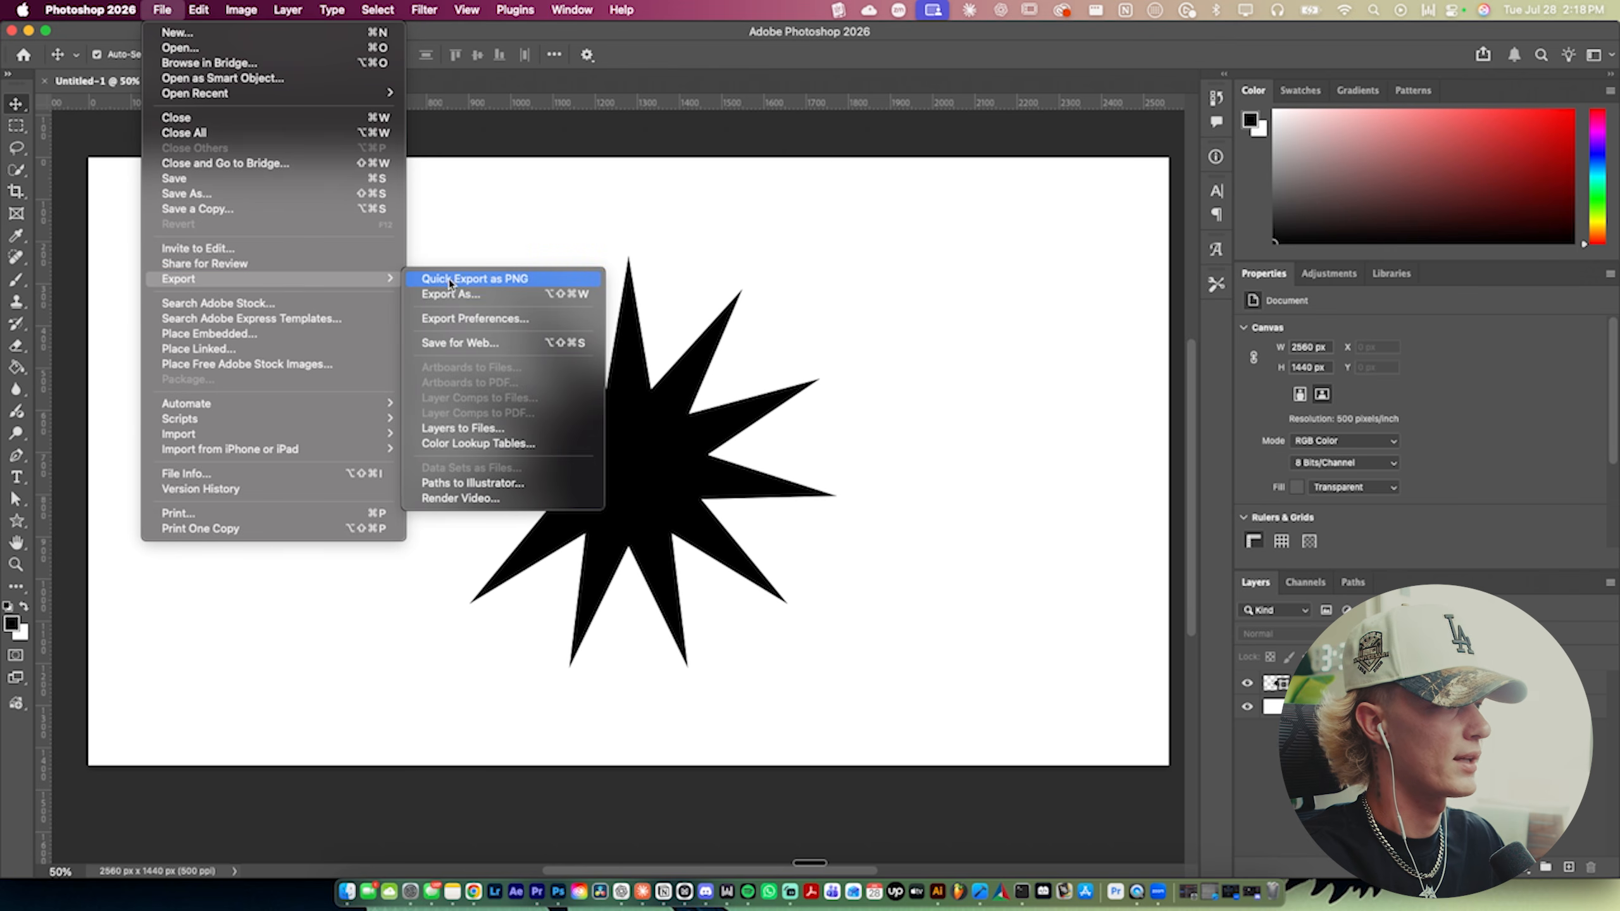
click(462, 280)
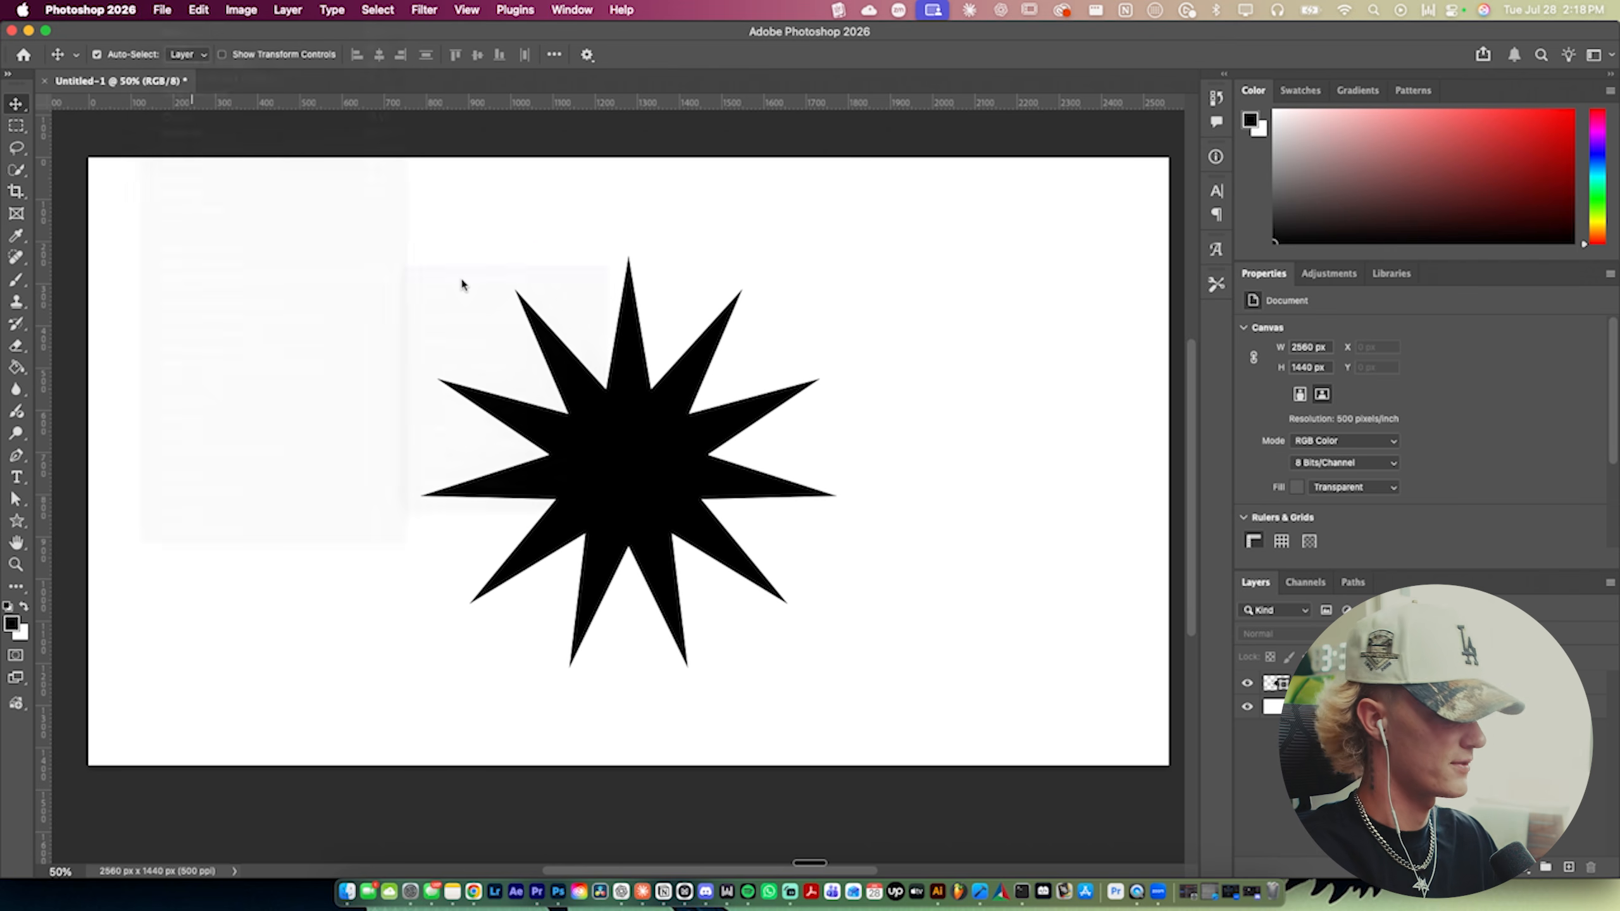
text(spikey star)
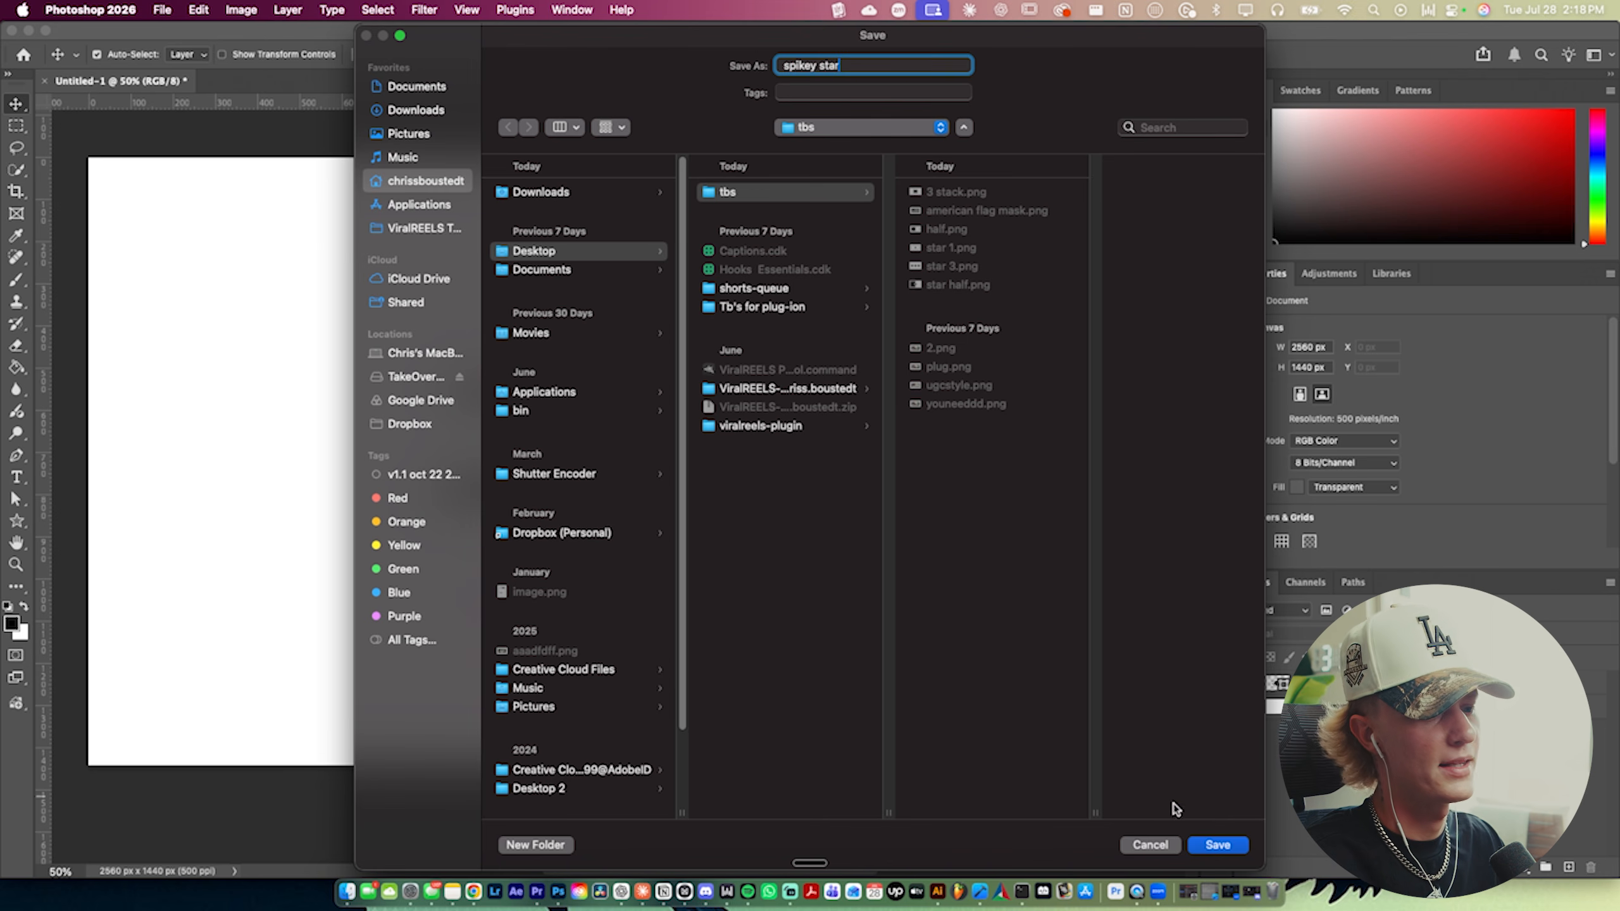
click(1216, 843)
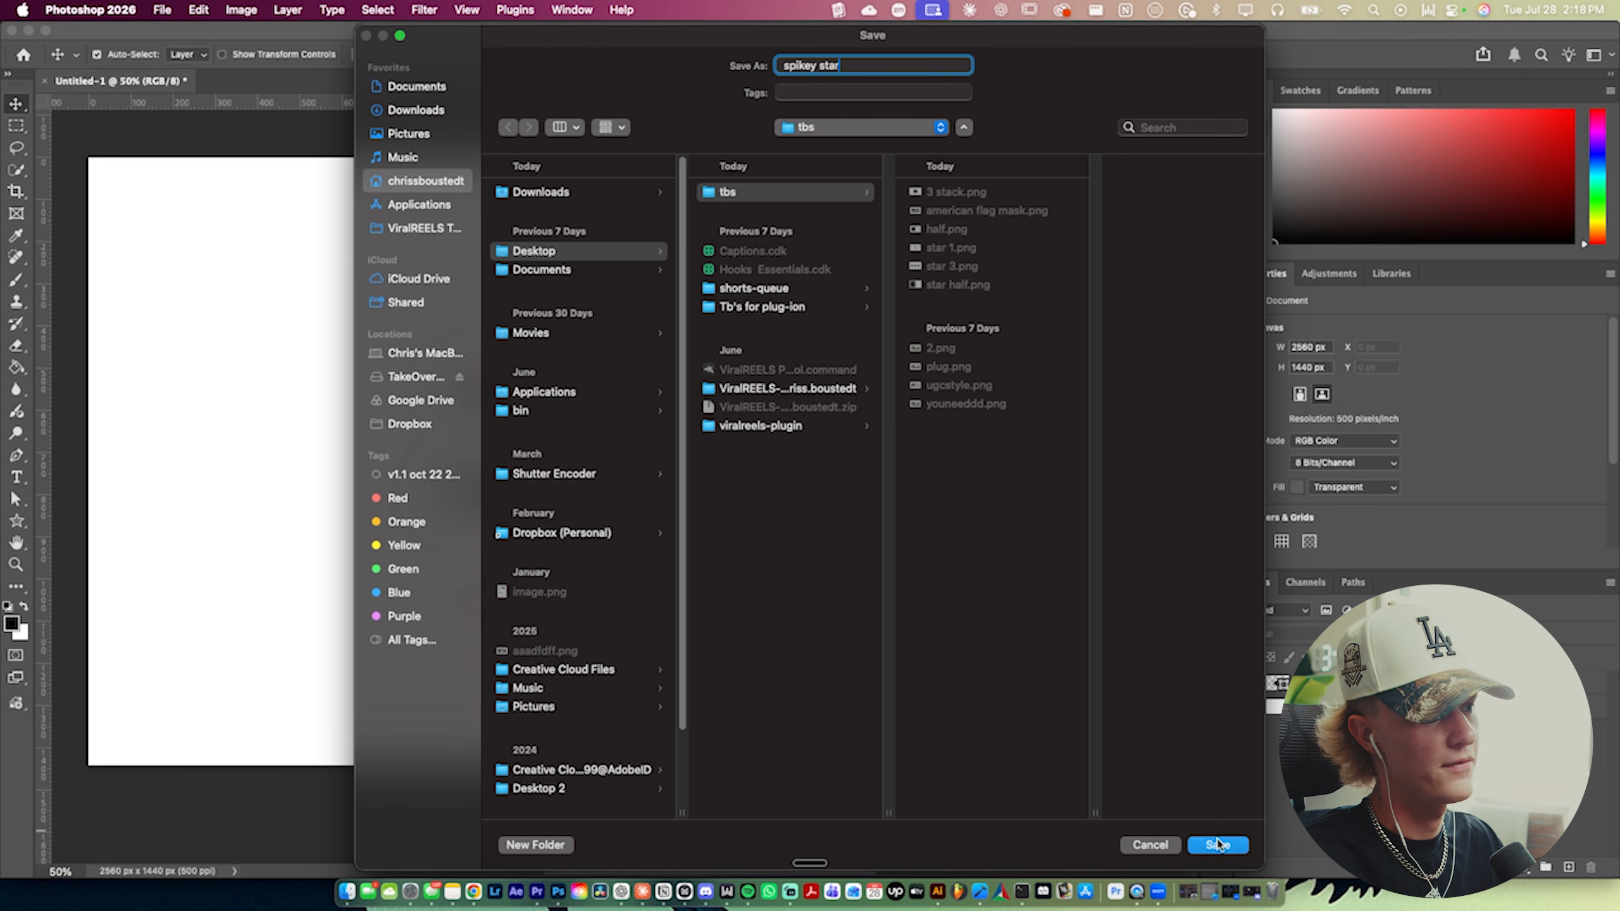
- Switch to Premiere Pro and play through the clips in the sequence
click(538, 894)
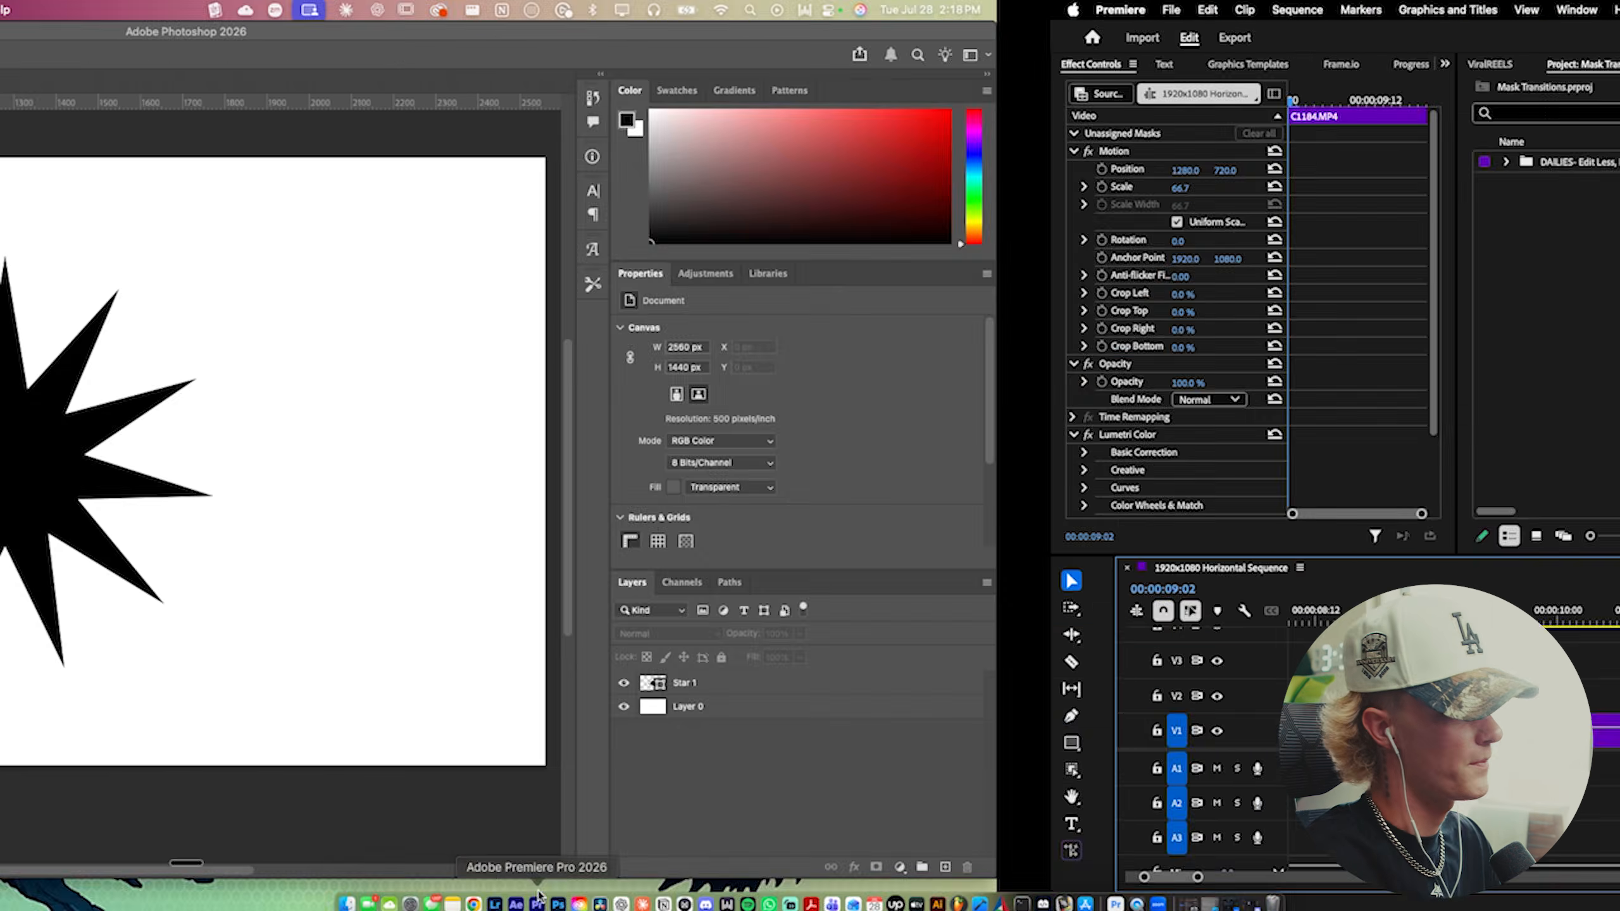
drag(467, 616, 463, 618)
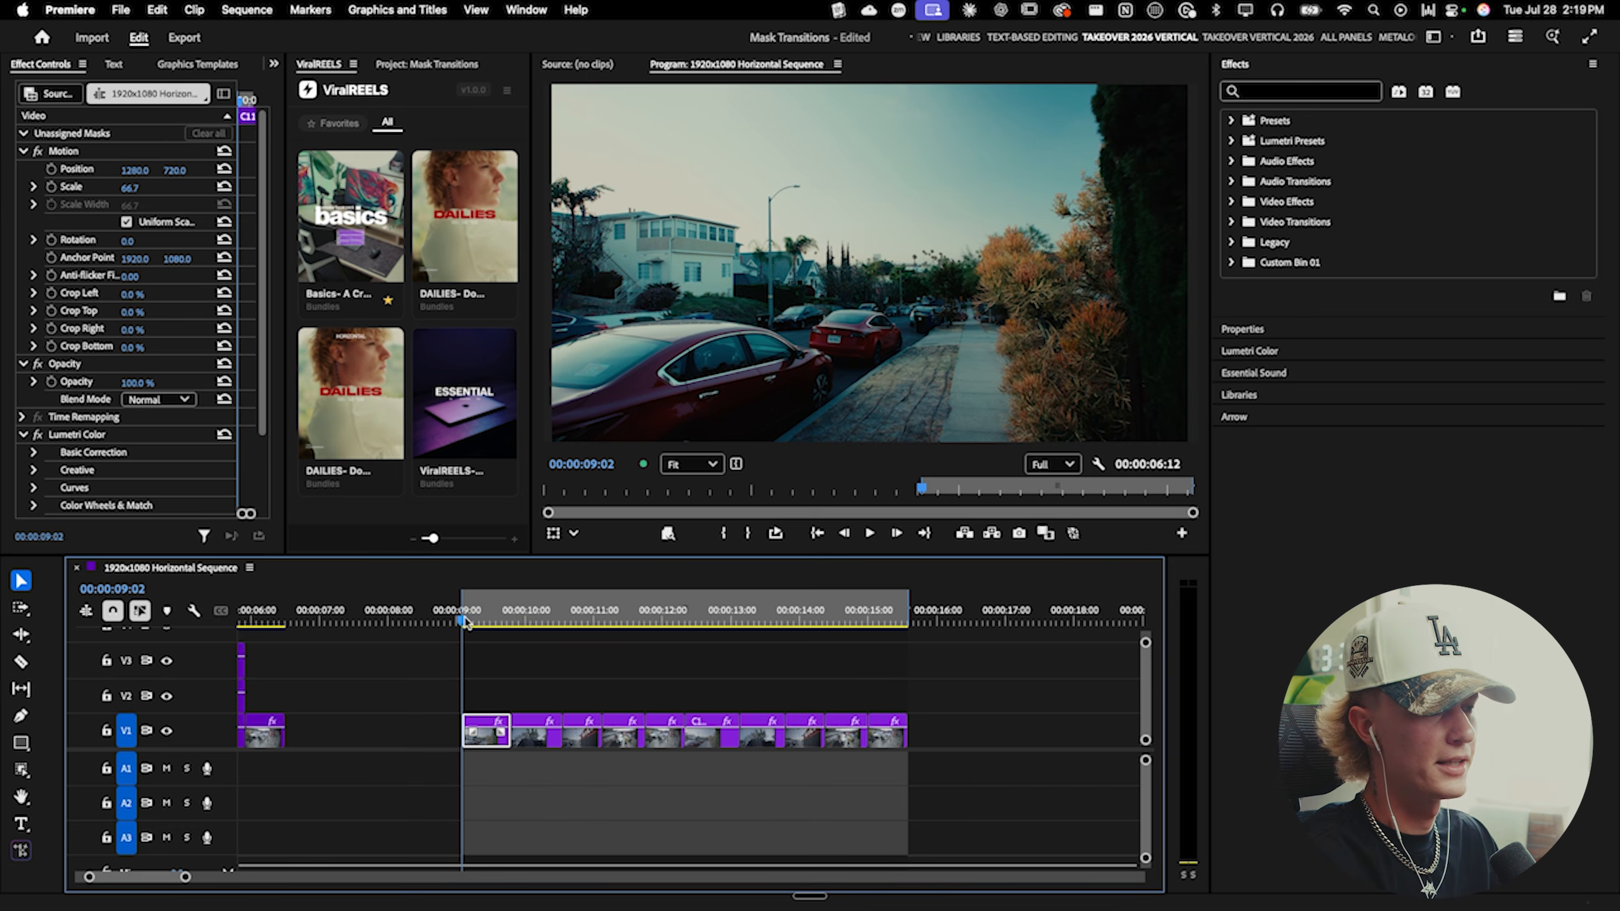
key(space)
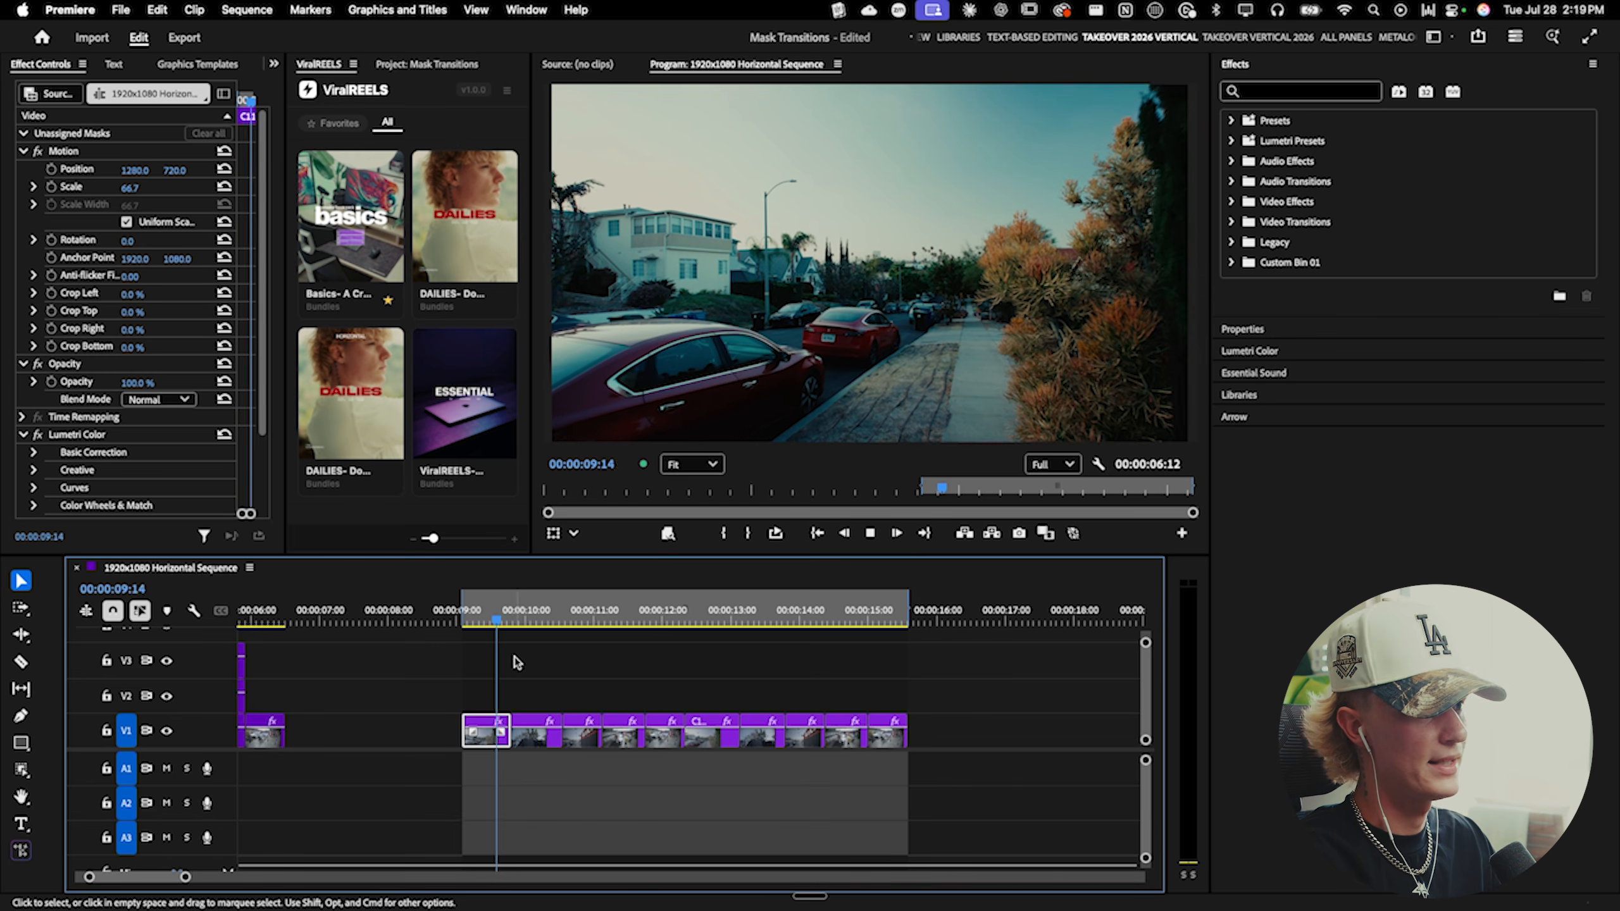
key(space)
scroll(508, 661, up, 2)
click(473, 611)
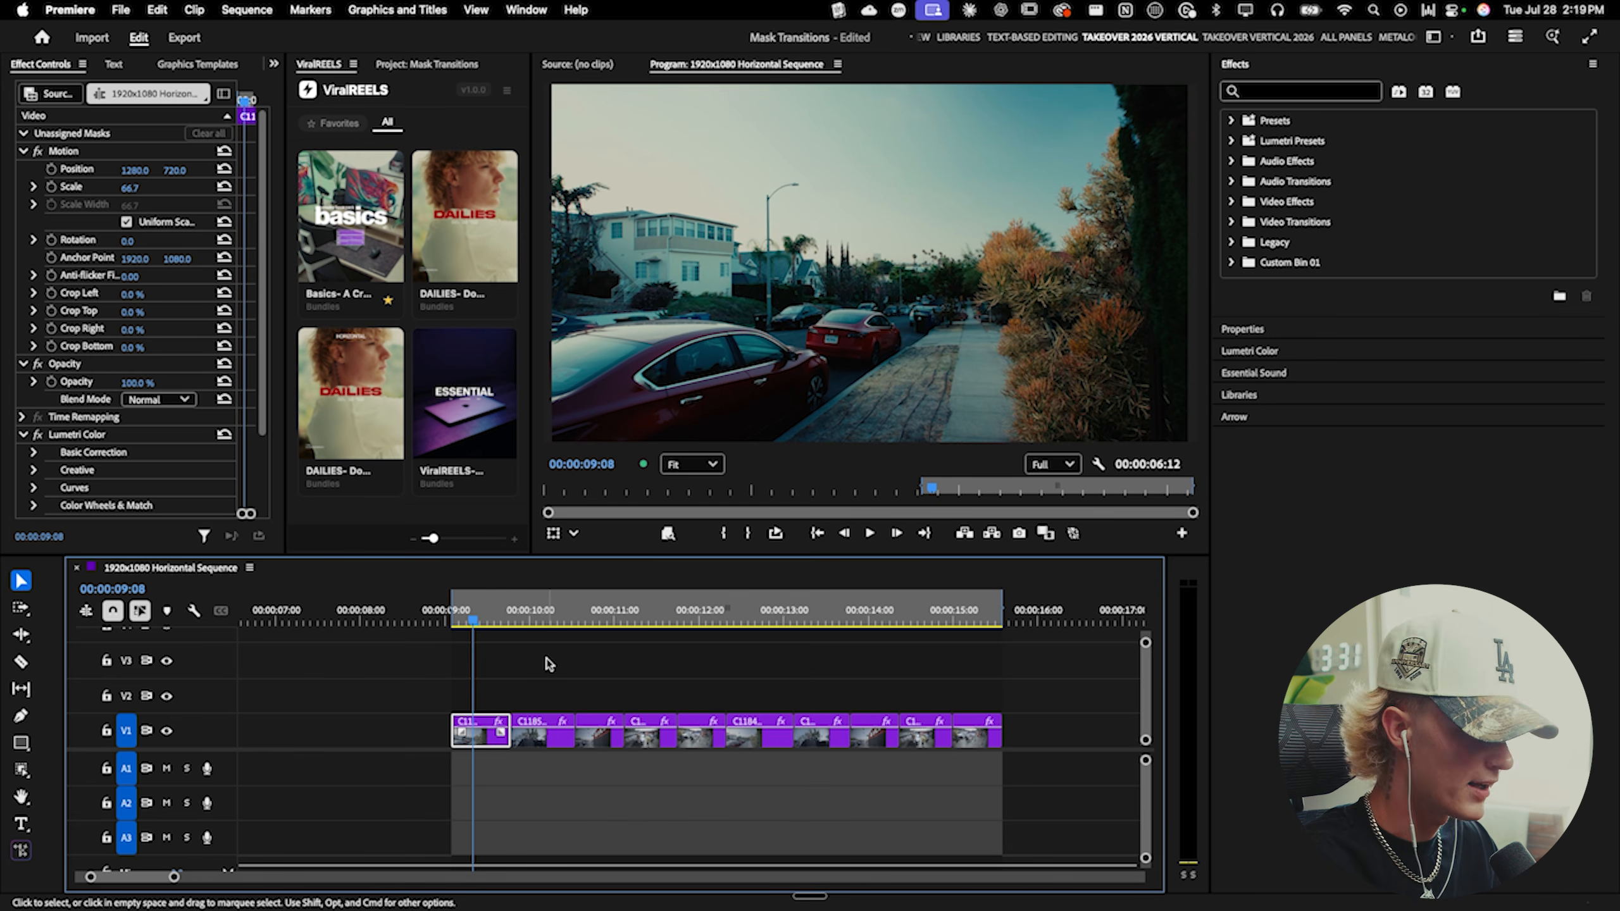
key(space)
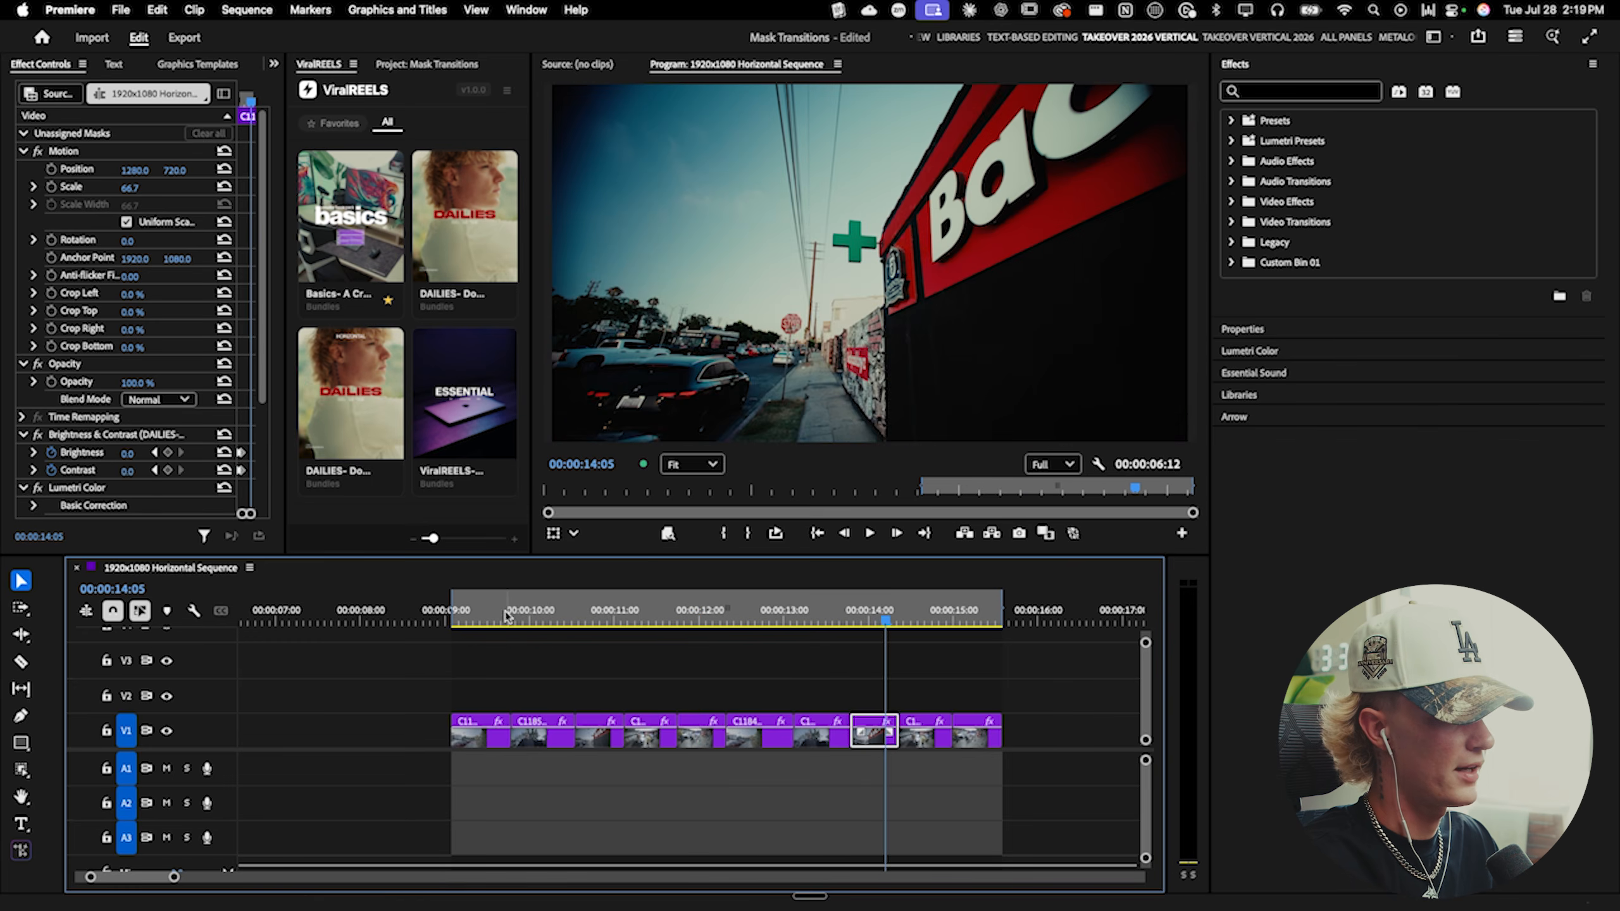
- Remove the Brightness & Contrast effect from the second clip in the sequence
click(463, 618)
drag(464, 622, 457, 622)
key(space)
key(space)
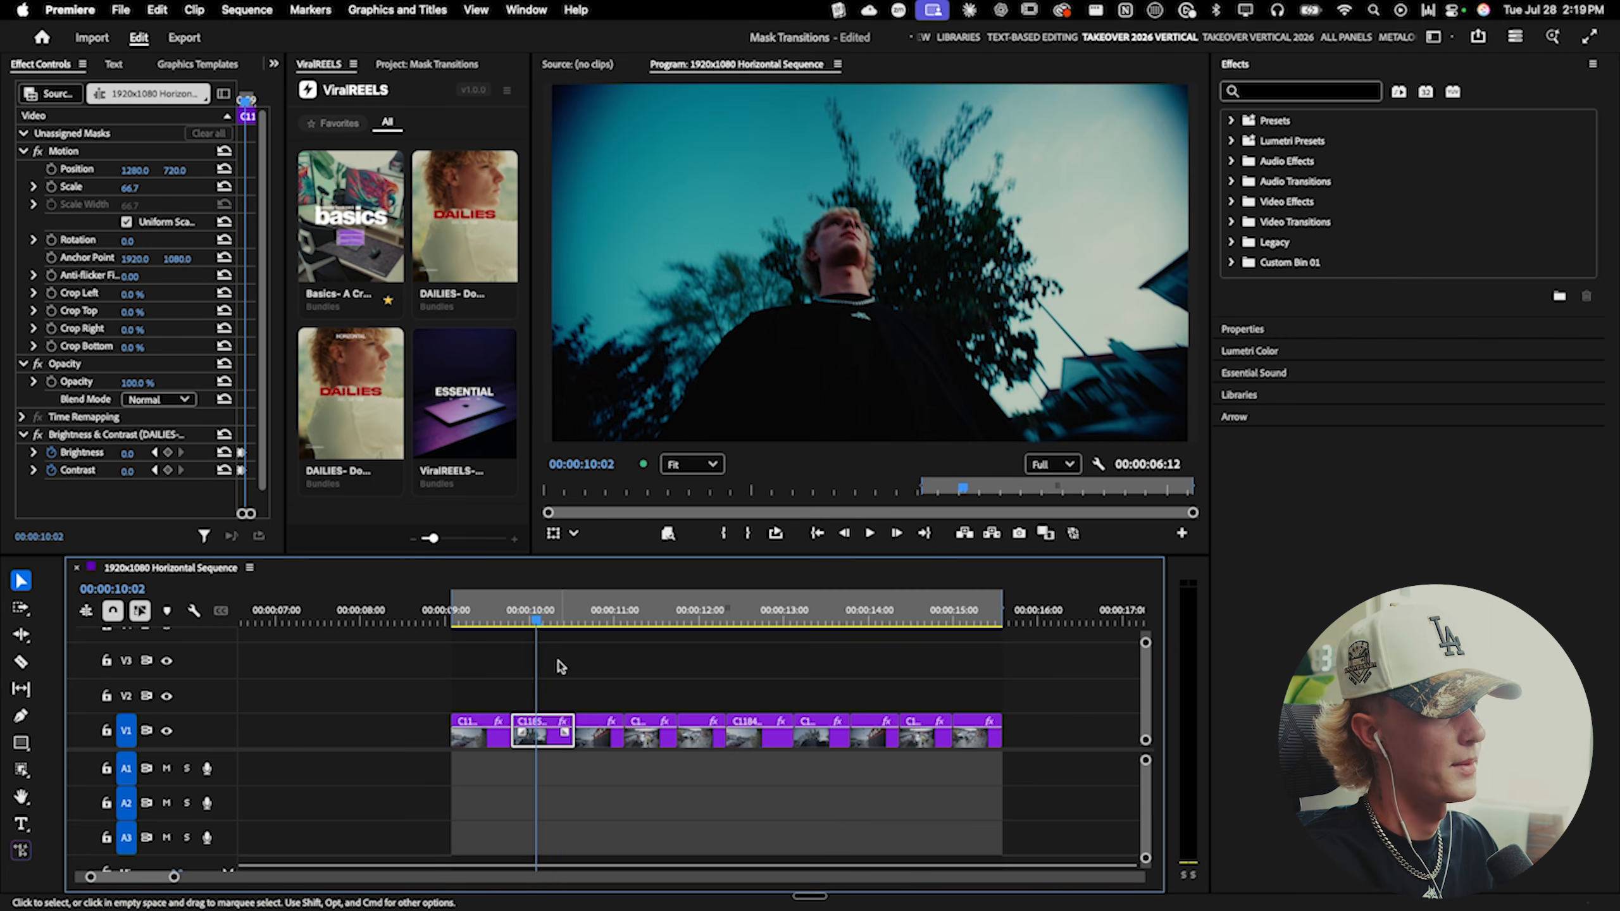
click(156, 434)
key(Delete)
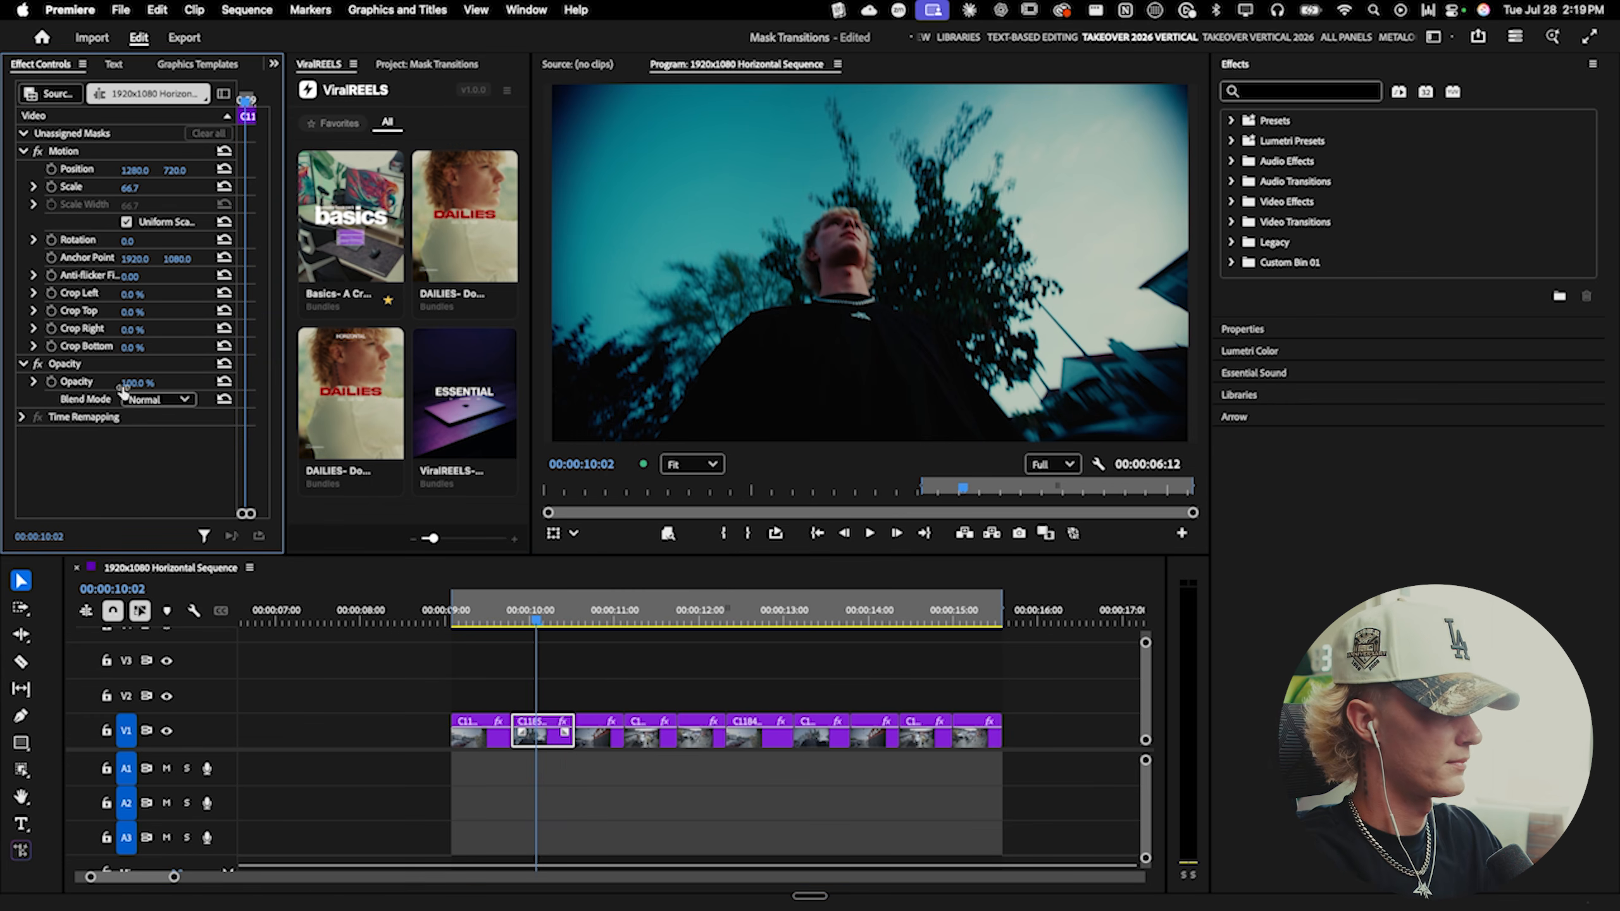
- Zoom the timeline in around the first clips, switching briefly to the Razor tool and back
click(488, 622)
key(=)
key(c)
key(v)
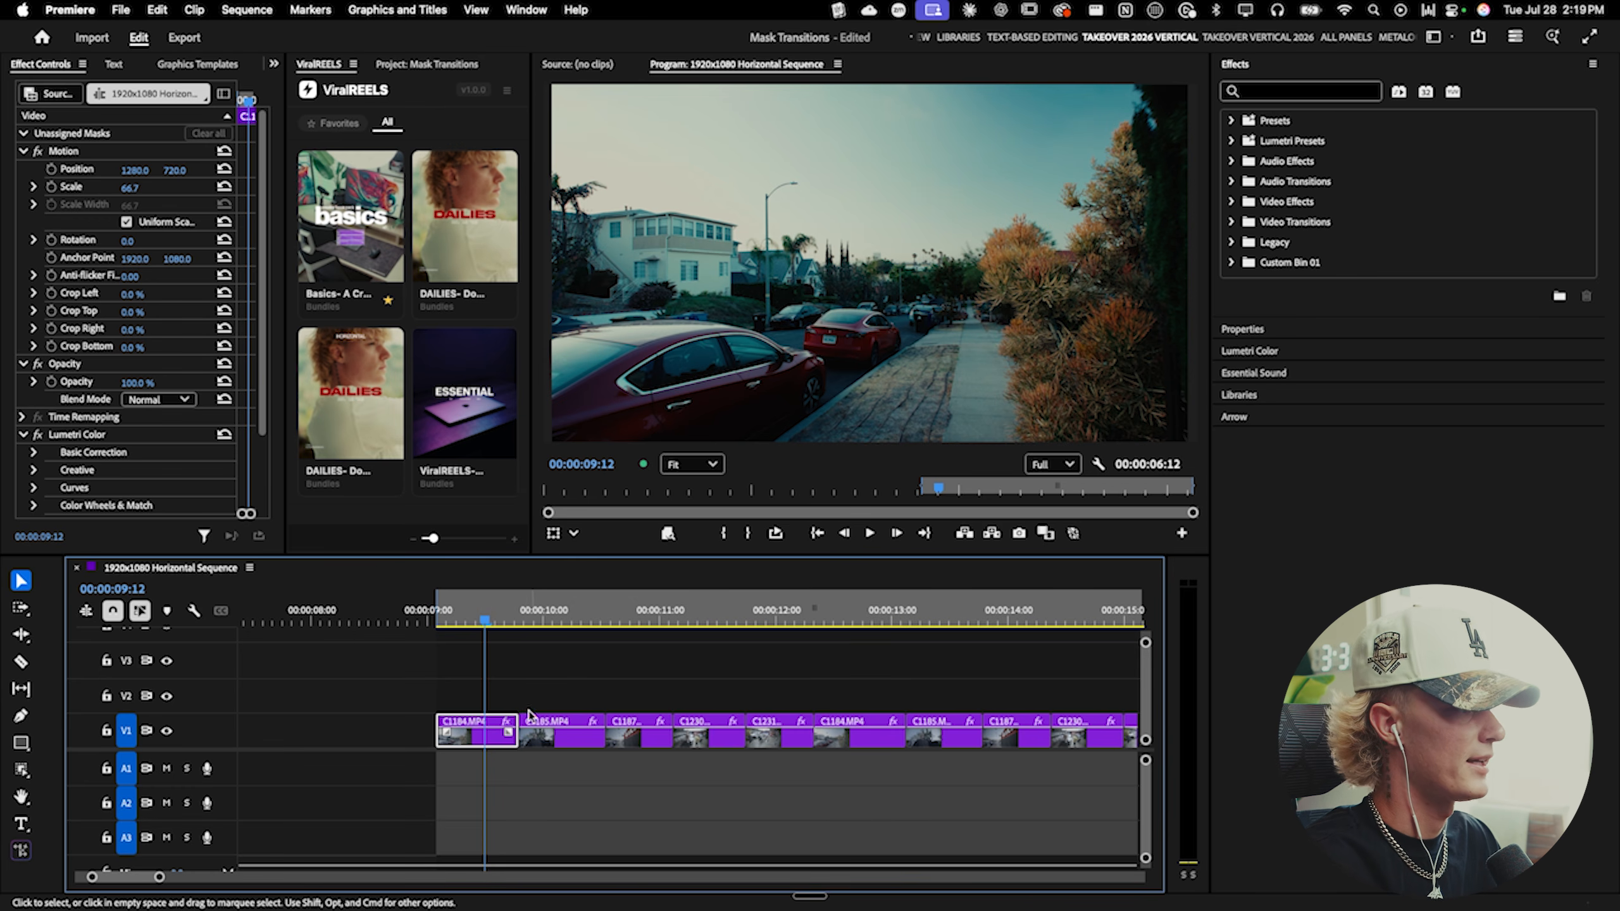
- Import the spikey star.png file from the tbs folder into the project
click(431, 69)
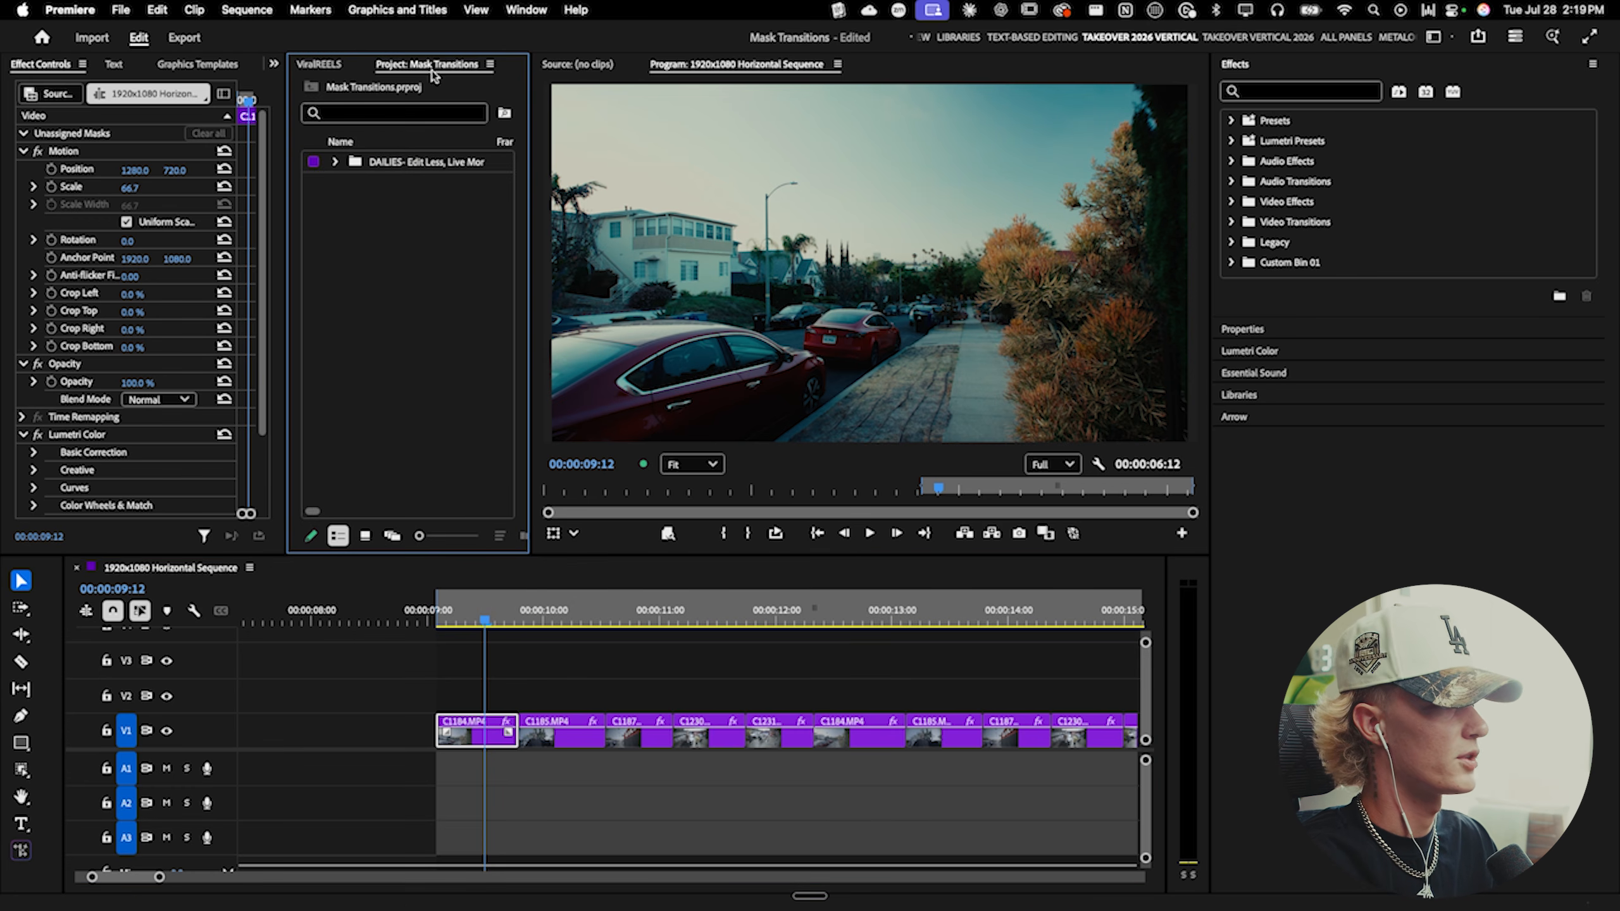
double_click(428, 294)
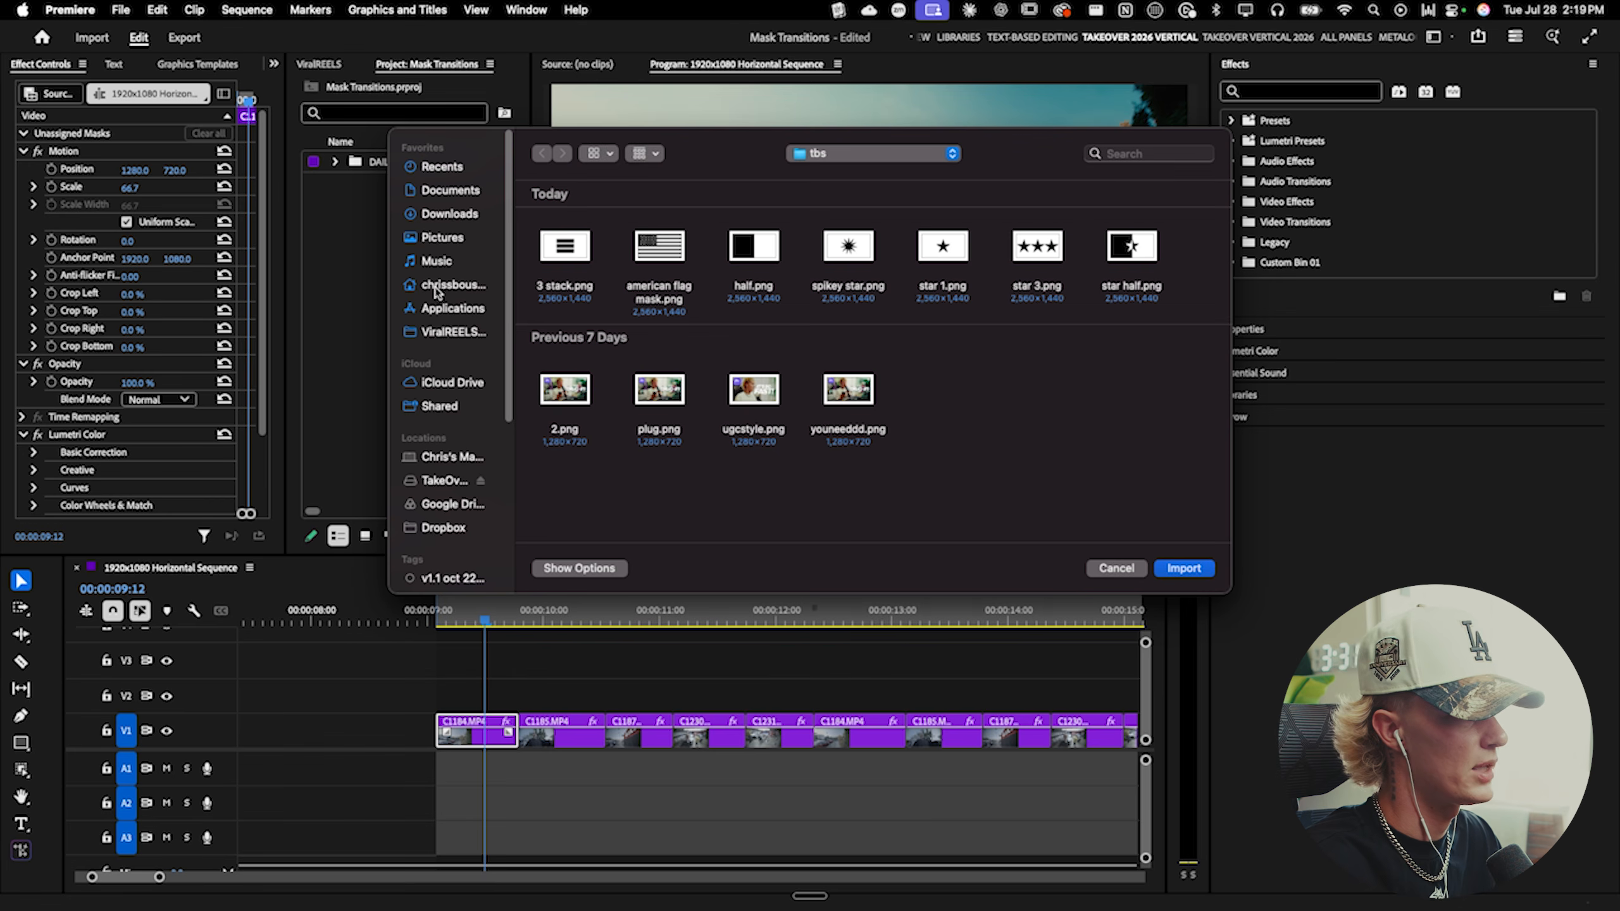
click(451, 284)
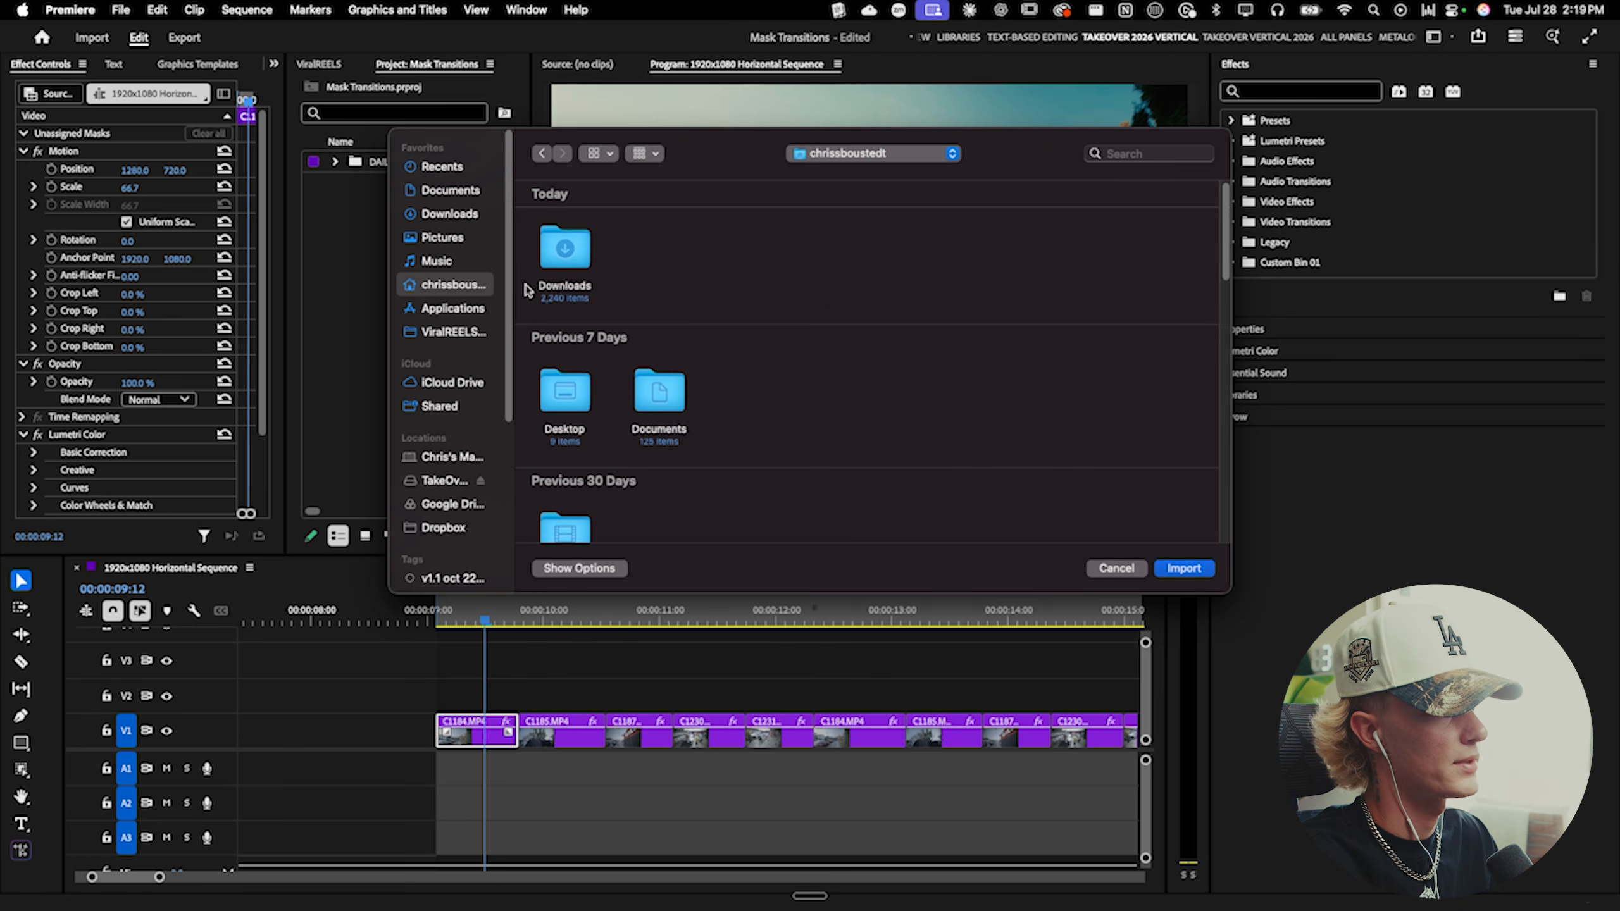
double_click(563, 391)
double_click(565, 252)
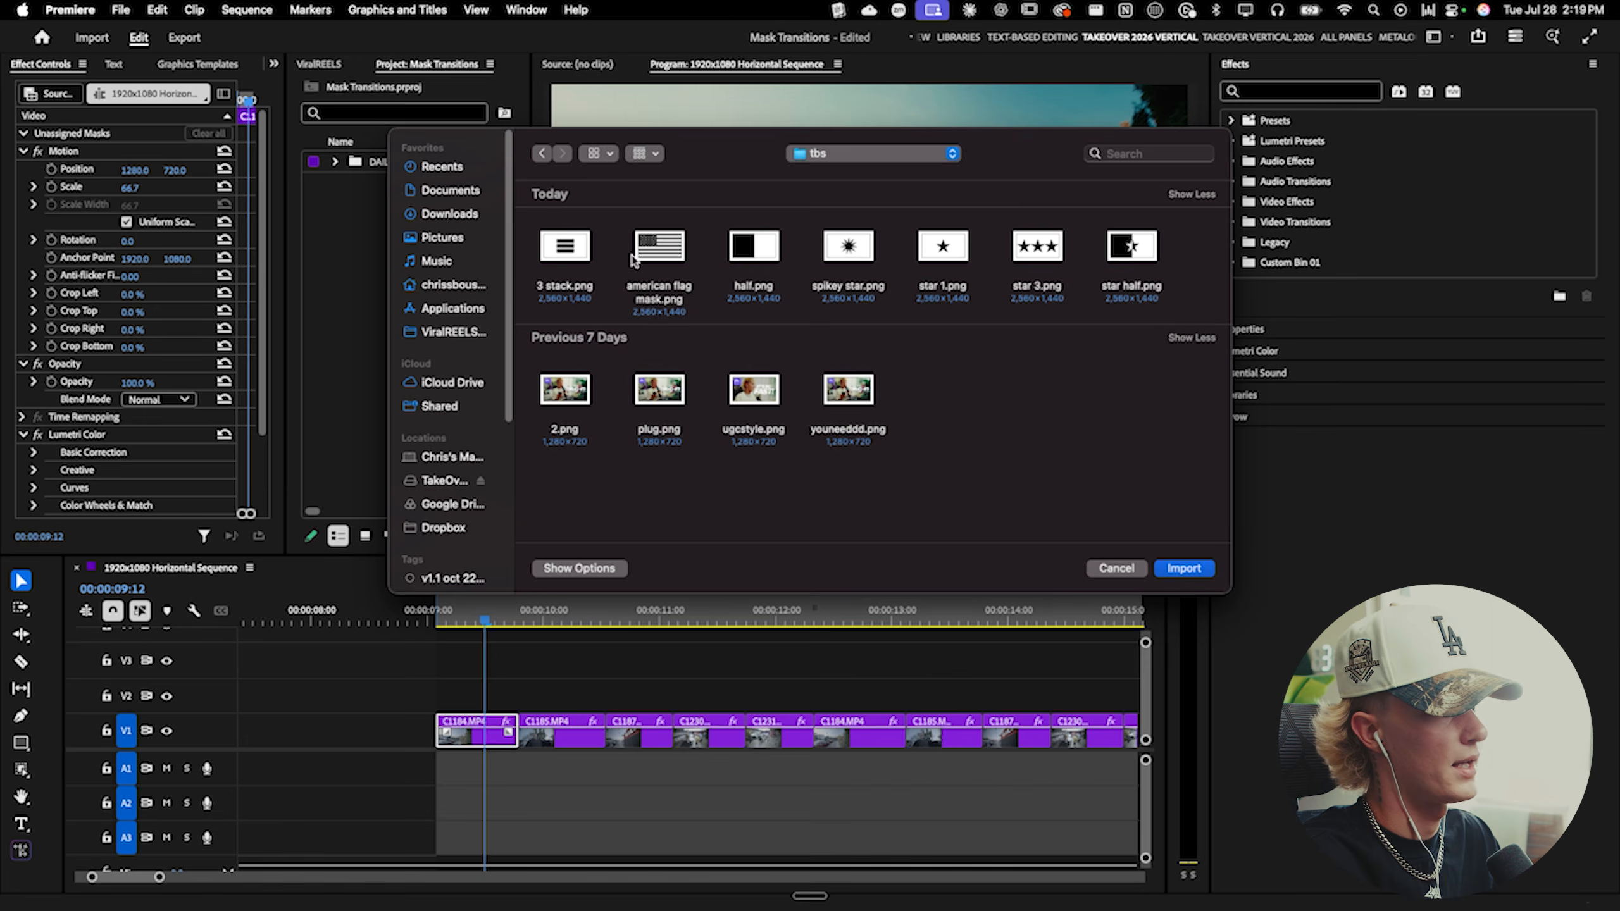
click(847, 252)
click(1183, 567)
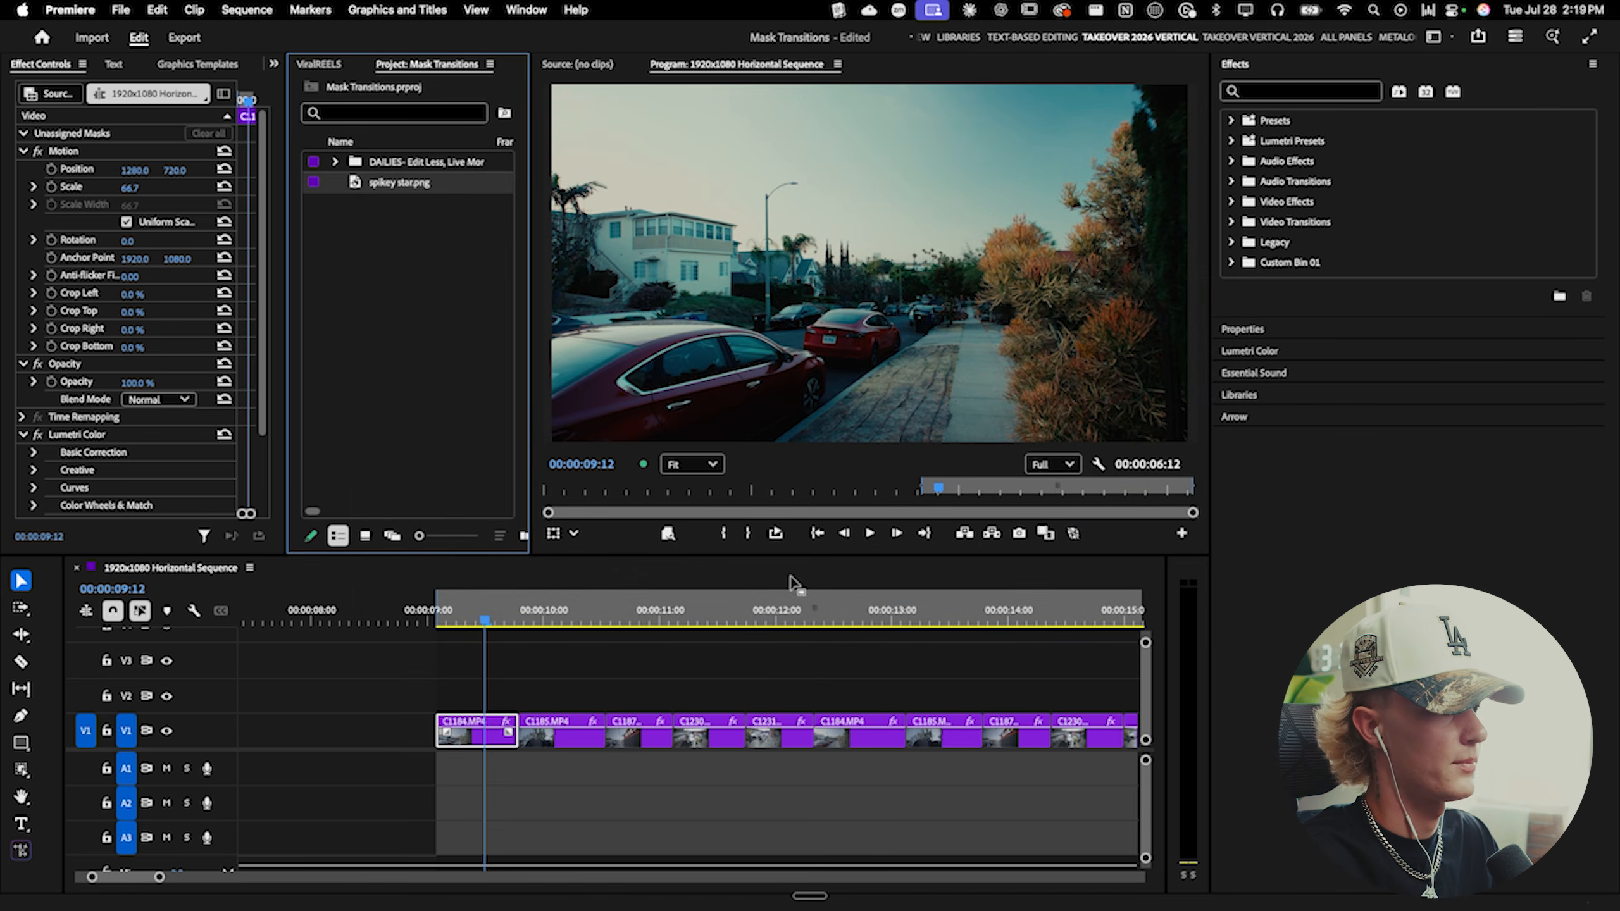
- Place spikey star.png on track V3 above the first clip and cut off the part extending past that clip
drag(367, 184, 453, 671)
key(c)
key(Right)
key(Right)
key(Right)
key(Right)
key(Right)
key(Right)
key(Right)
key(Right)
key(Right)
key(Right)
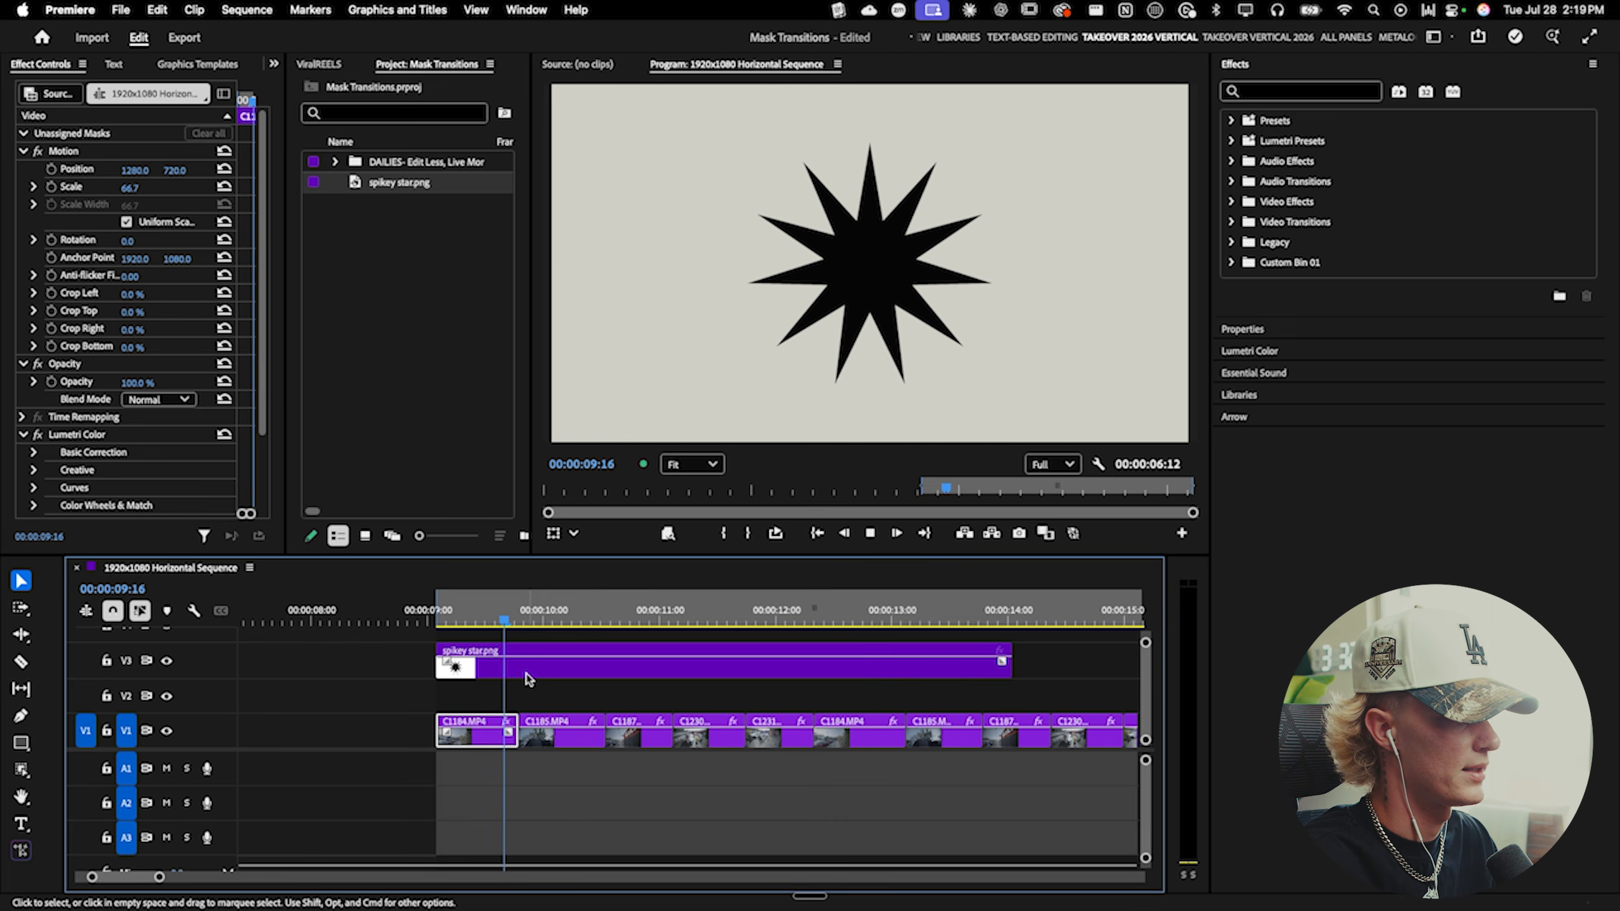
click(523, 670)
key(v)
click(533, 667)
key(Delete)
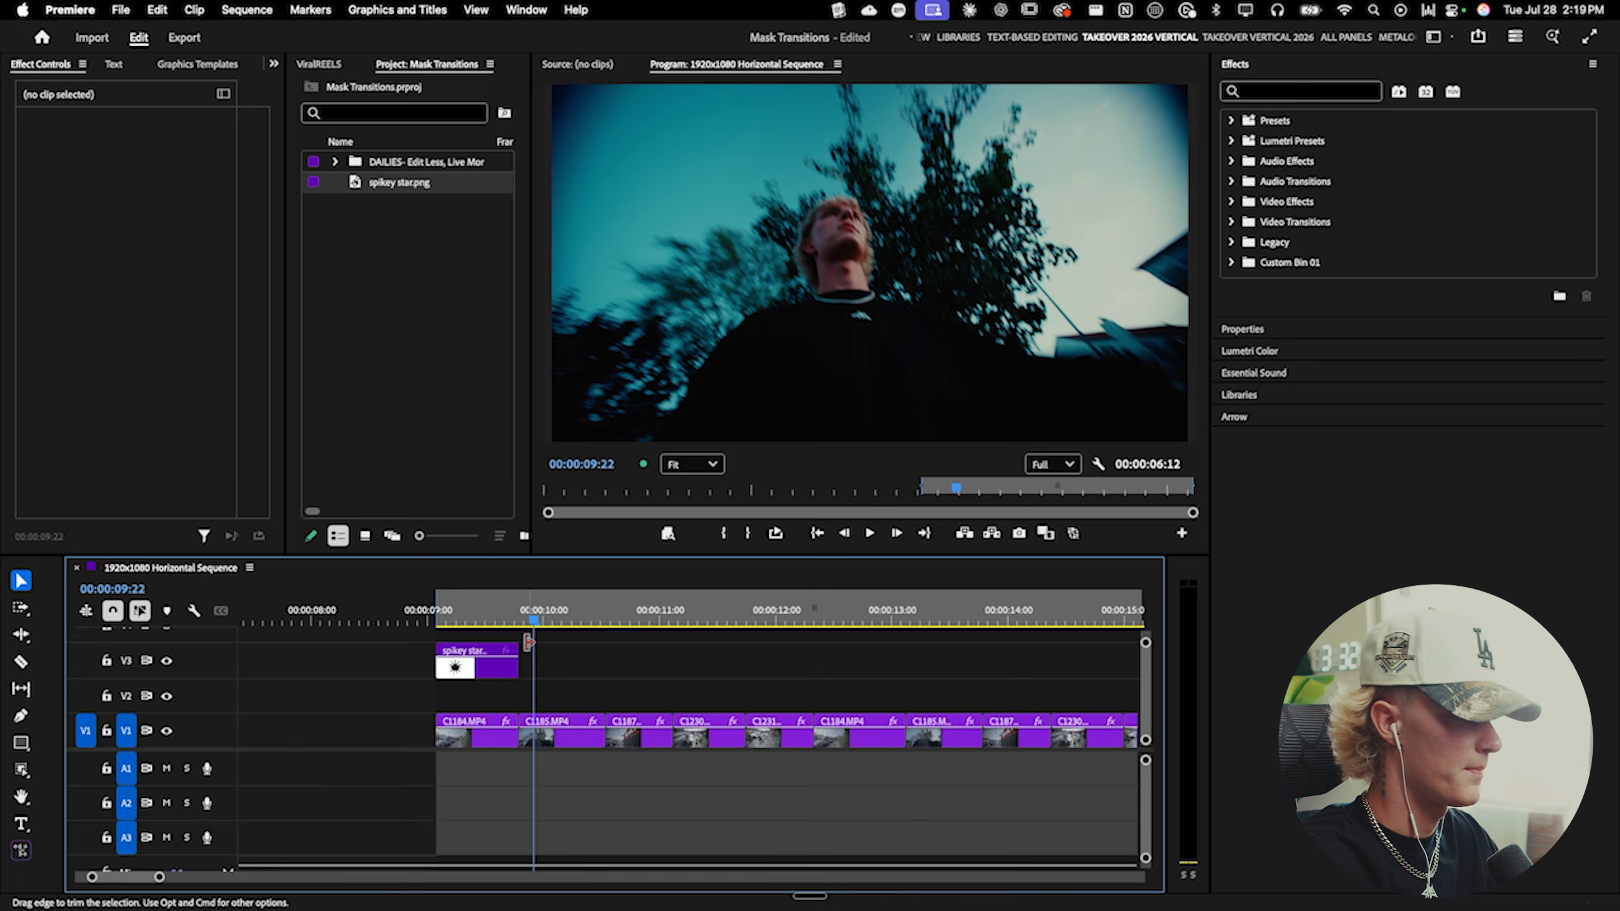
- Move the second clip, C1185.MP4, up to track V2 so it starts directly under the star clip
click(497, 620)
click(501, 670)
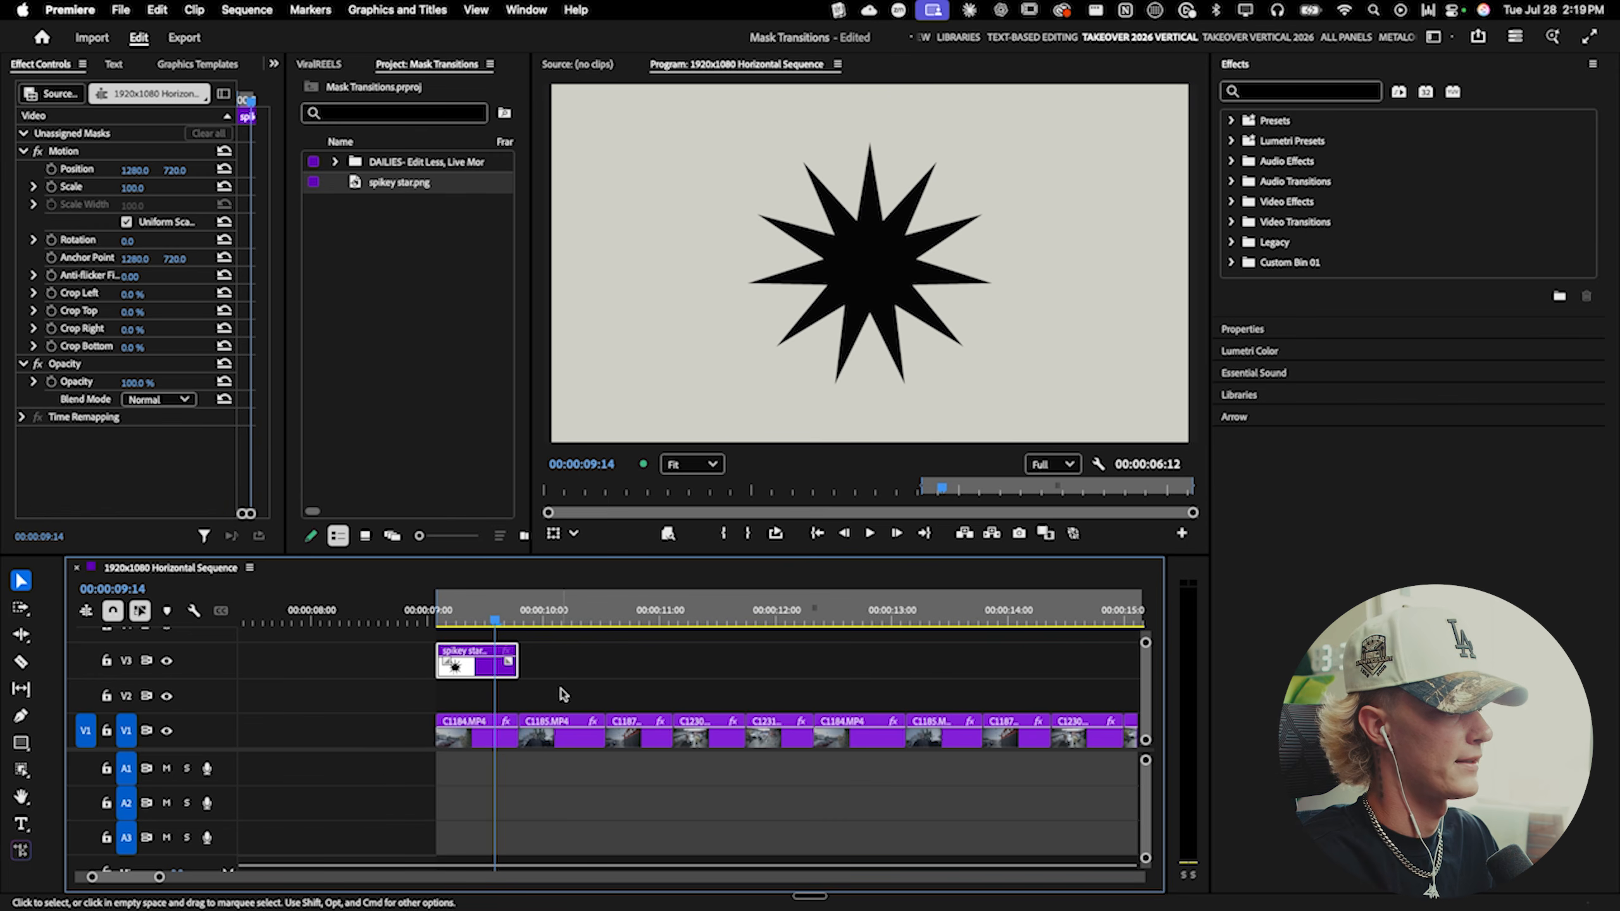
key(grave)
key(grave)
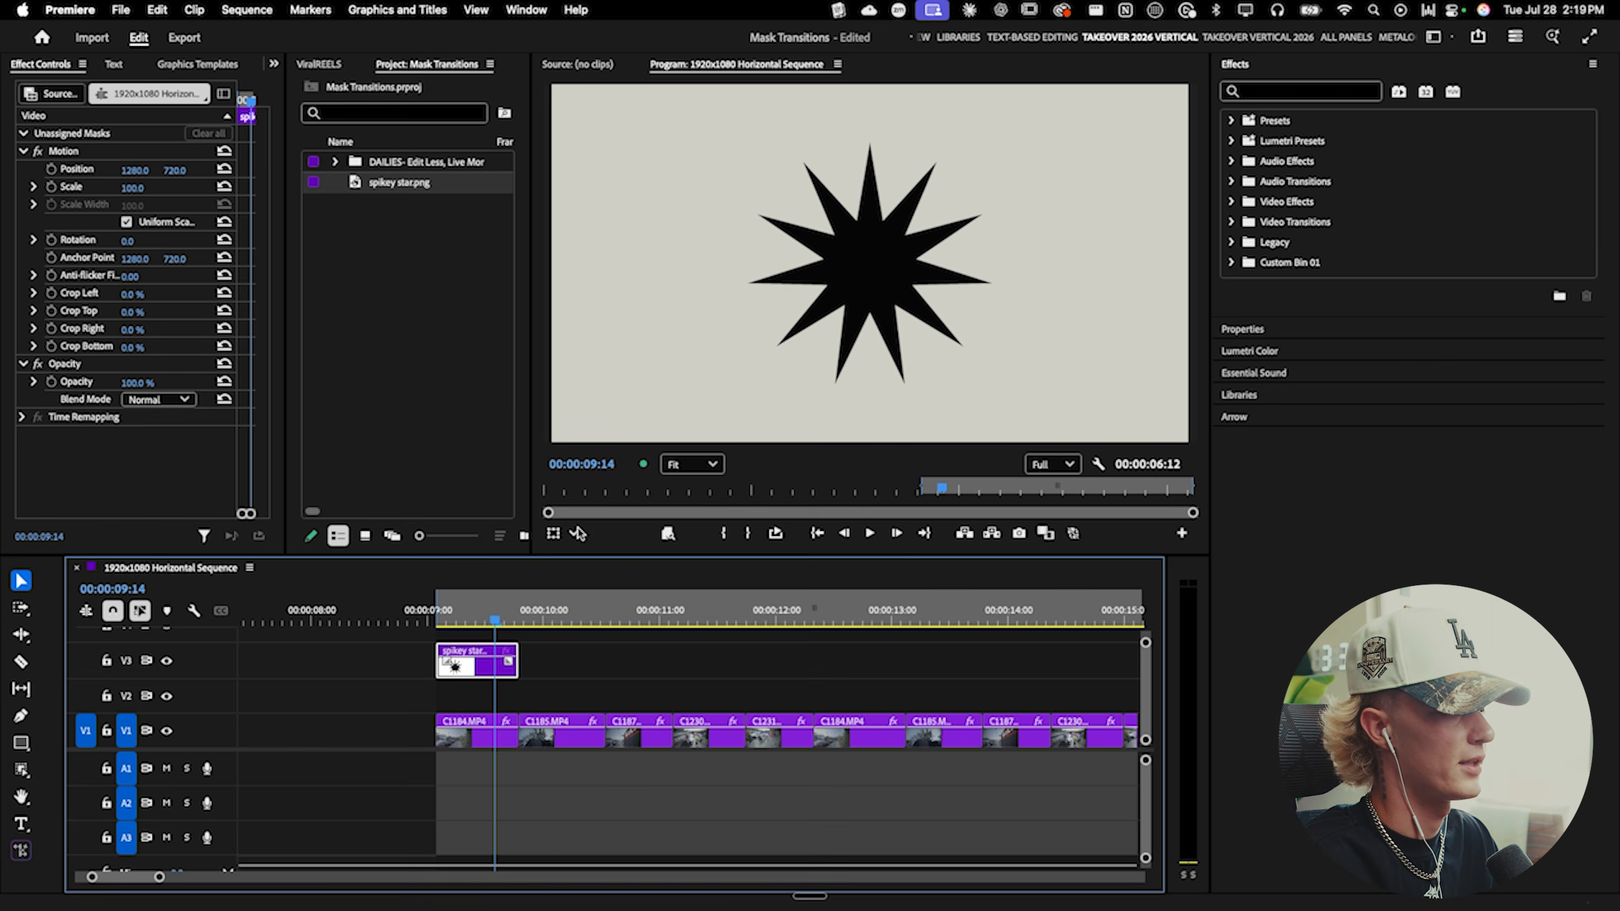
click(594, 680)
click(476, 674)
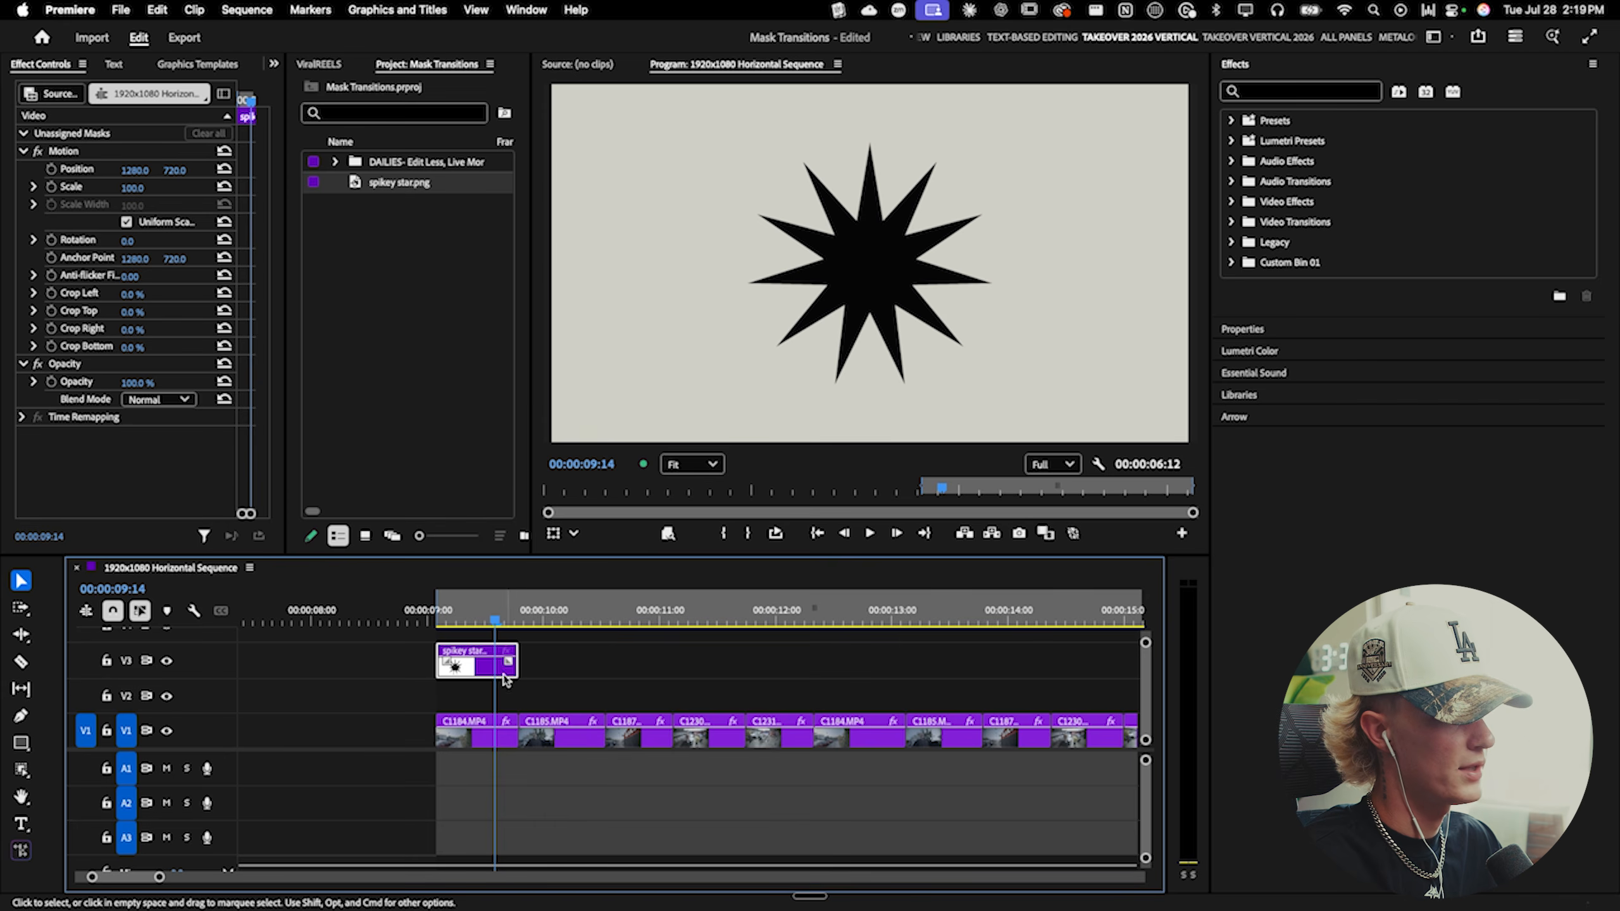
drag(506, 622, 536, 624)
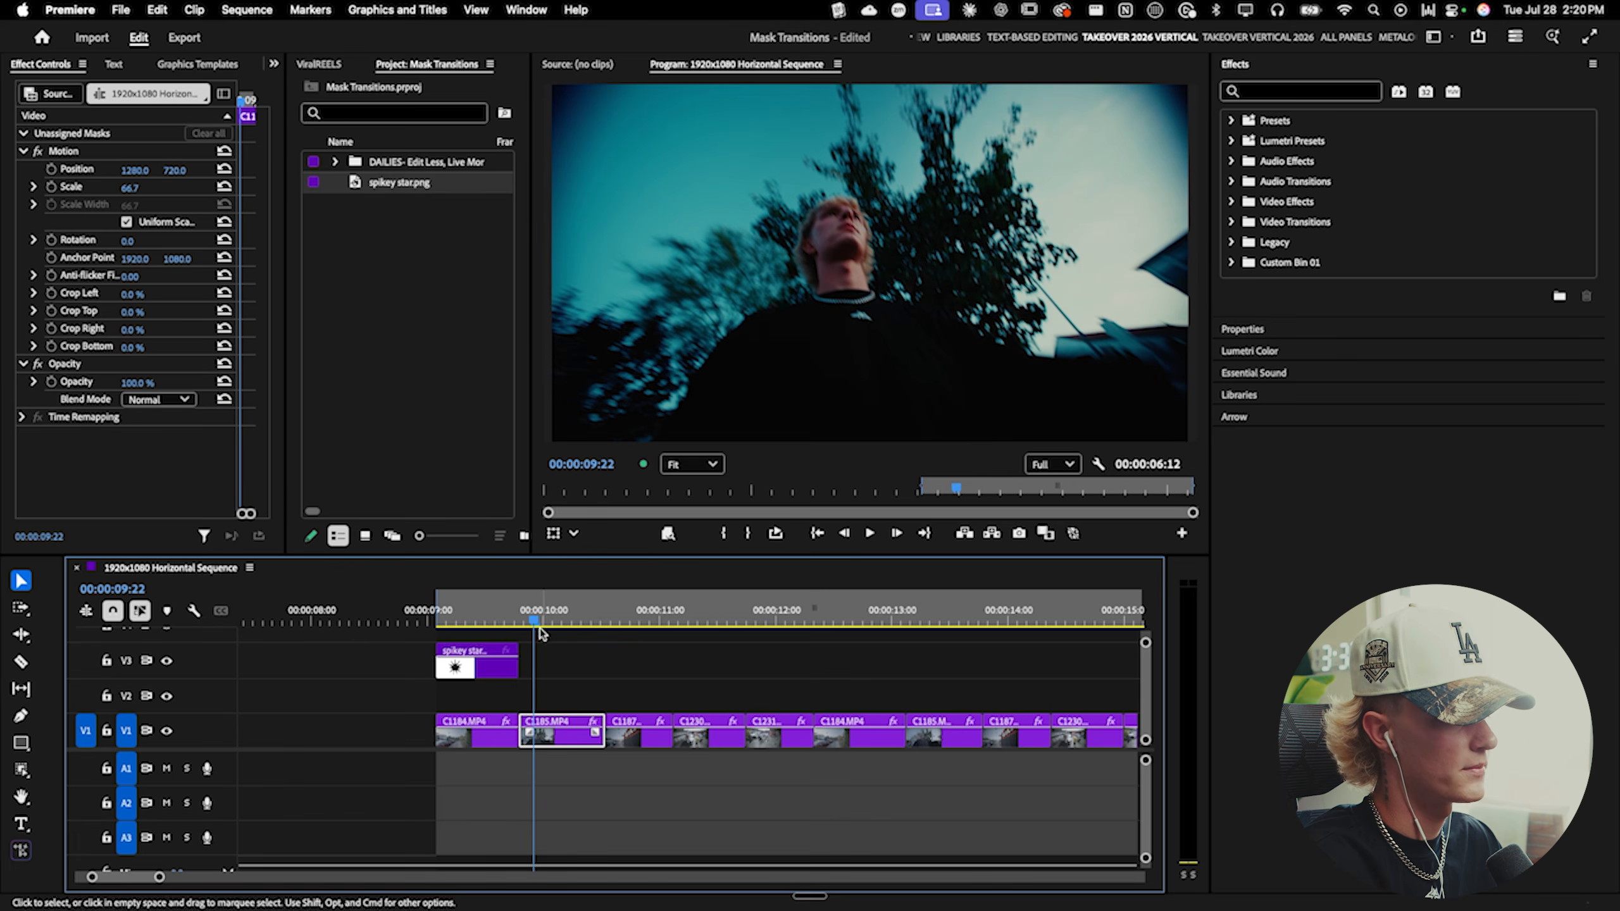
drag(543, 725, 431, 698)
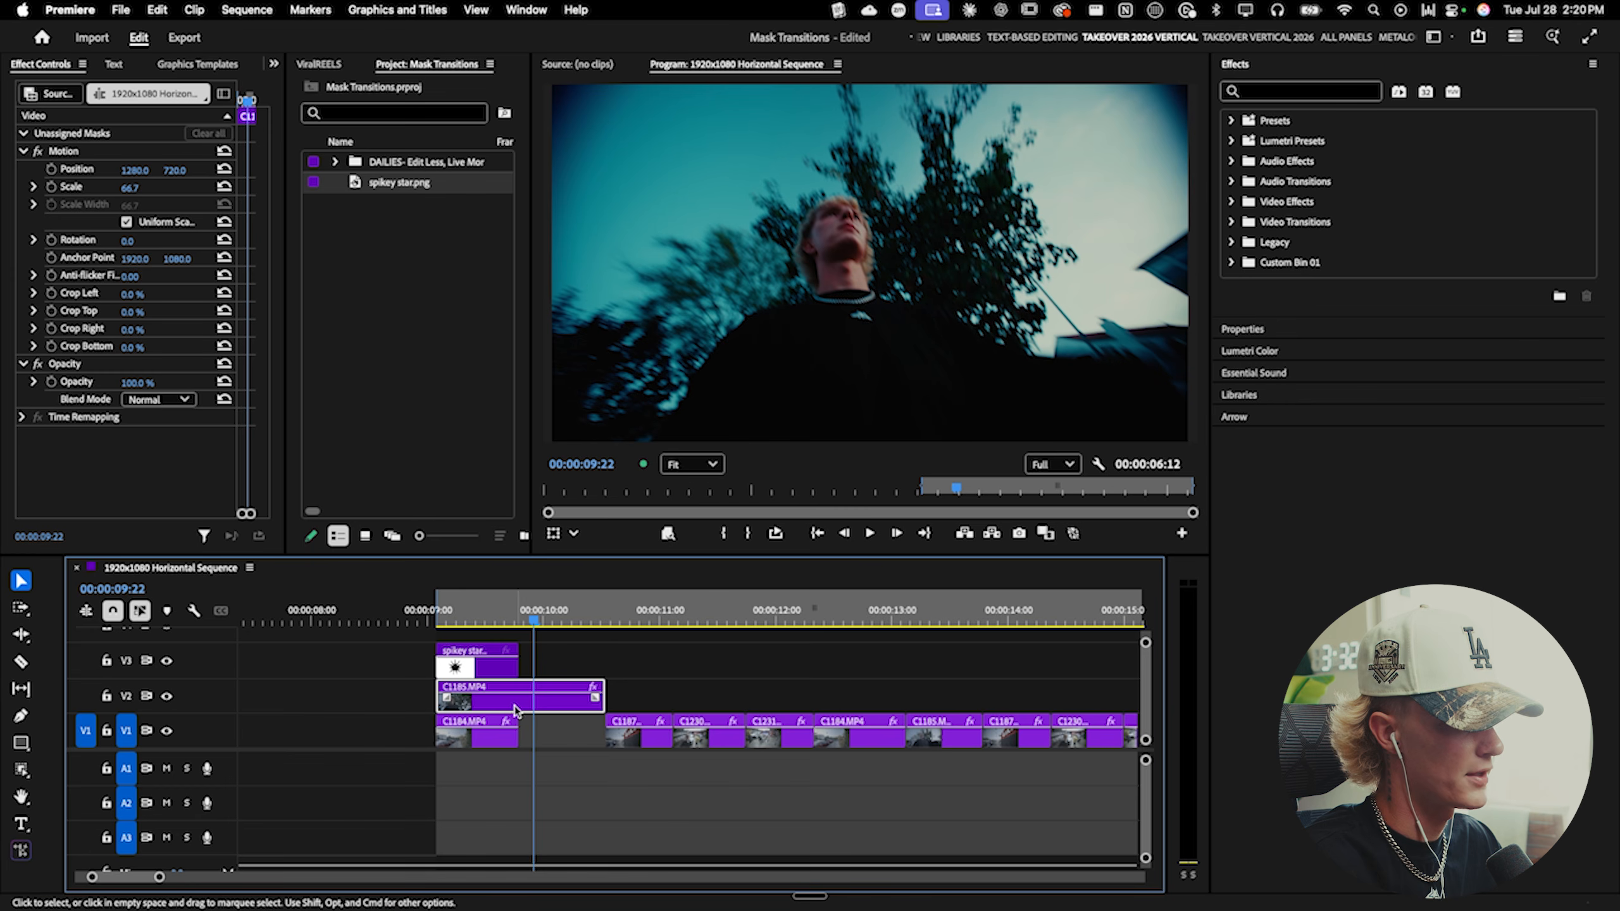
- Split the V2 clip at the star clip's end and move the remaining part back down to V1
key(c)
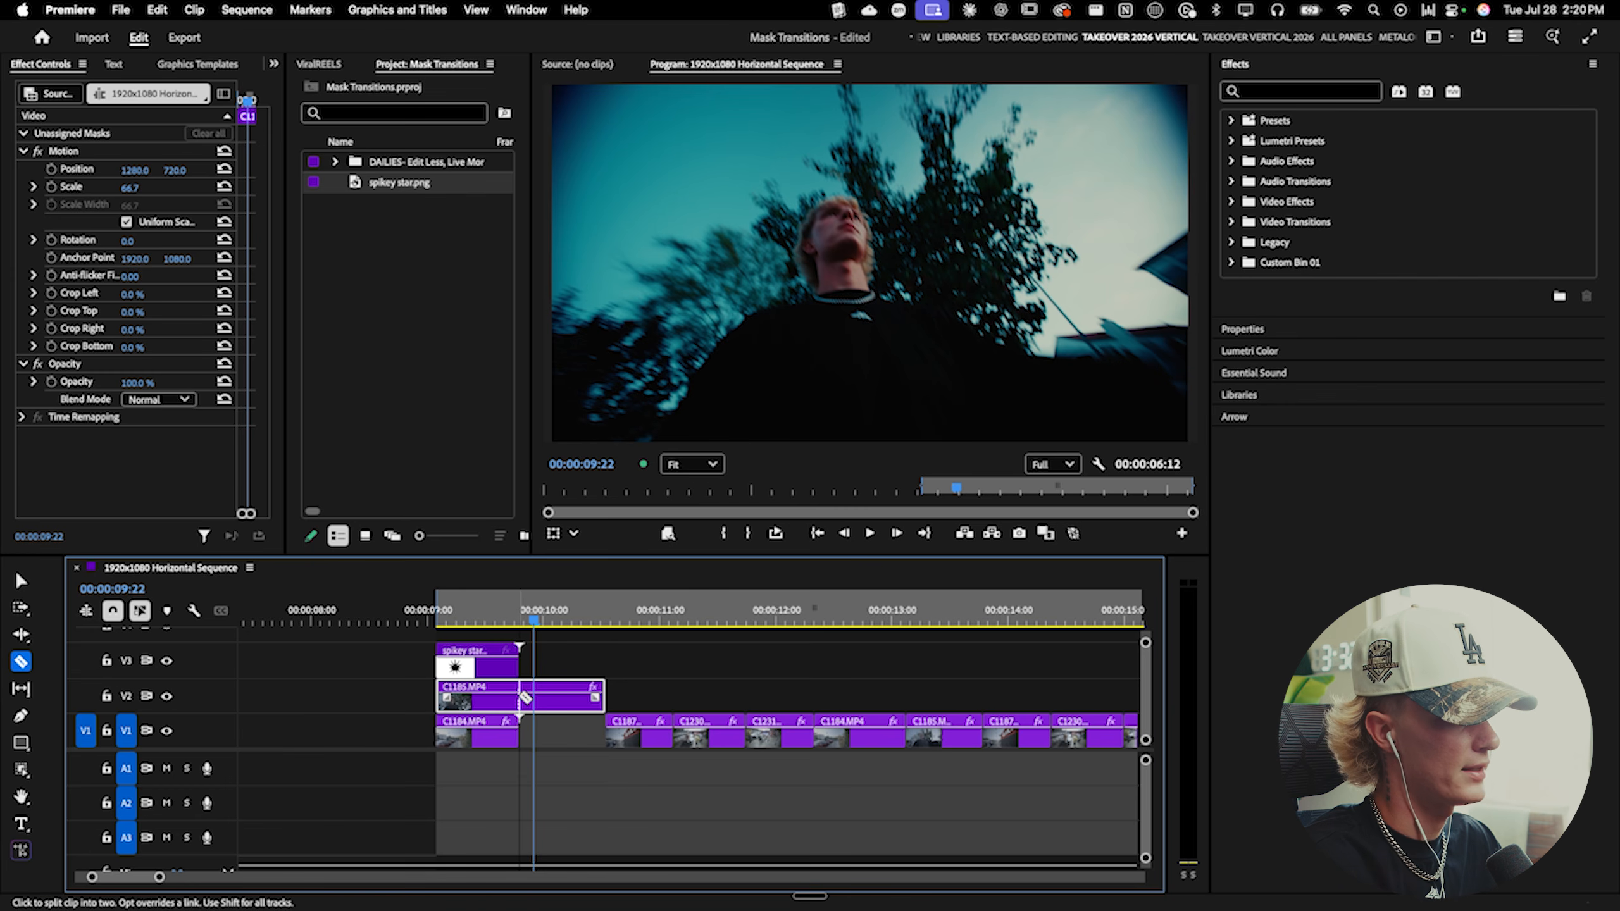
click(519, 701)
key(v)
drag(554, 709, 552, 744)
click(495, 617)
click(496, 704)
- Search the effects for track matte and apply Track Matte Key to the clip on V2
click(1255, 91)
click(1256, 91)
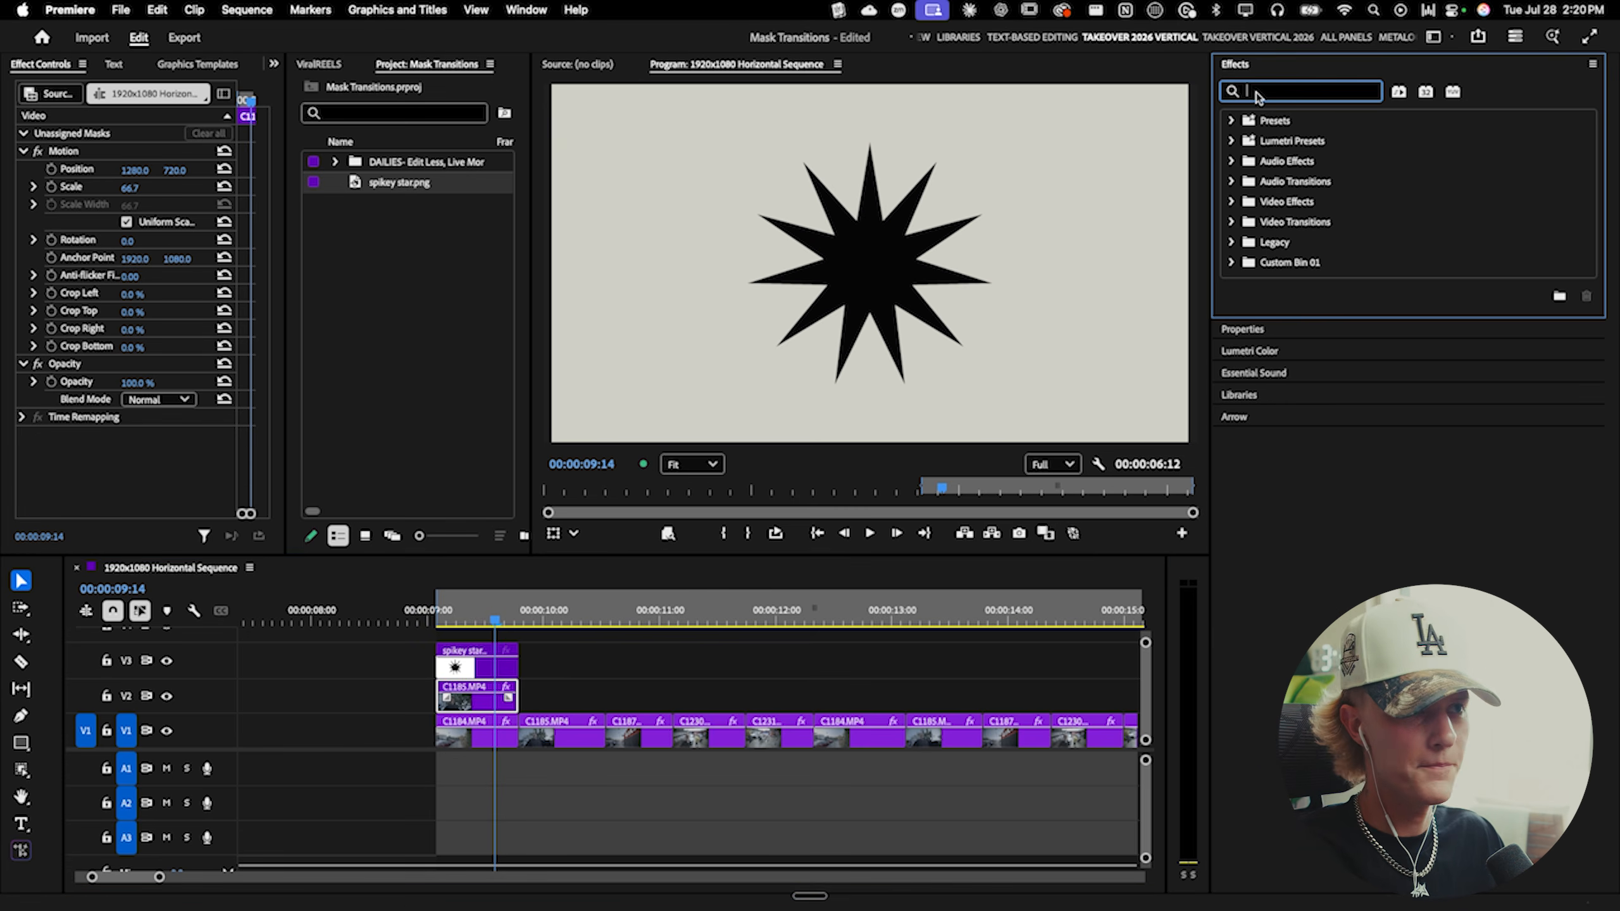
text(track)
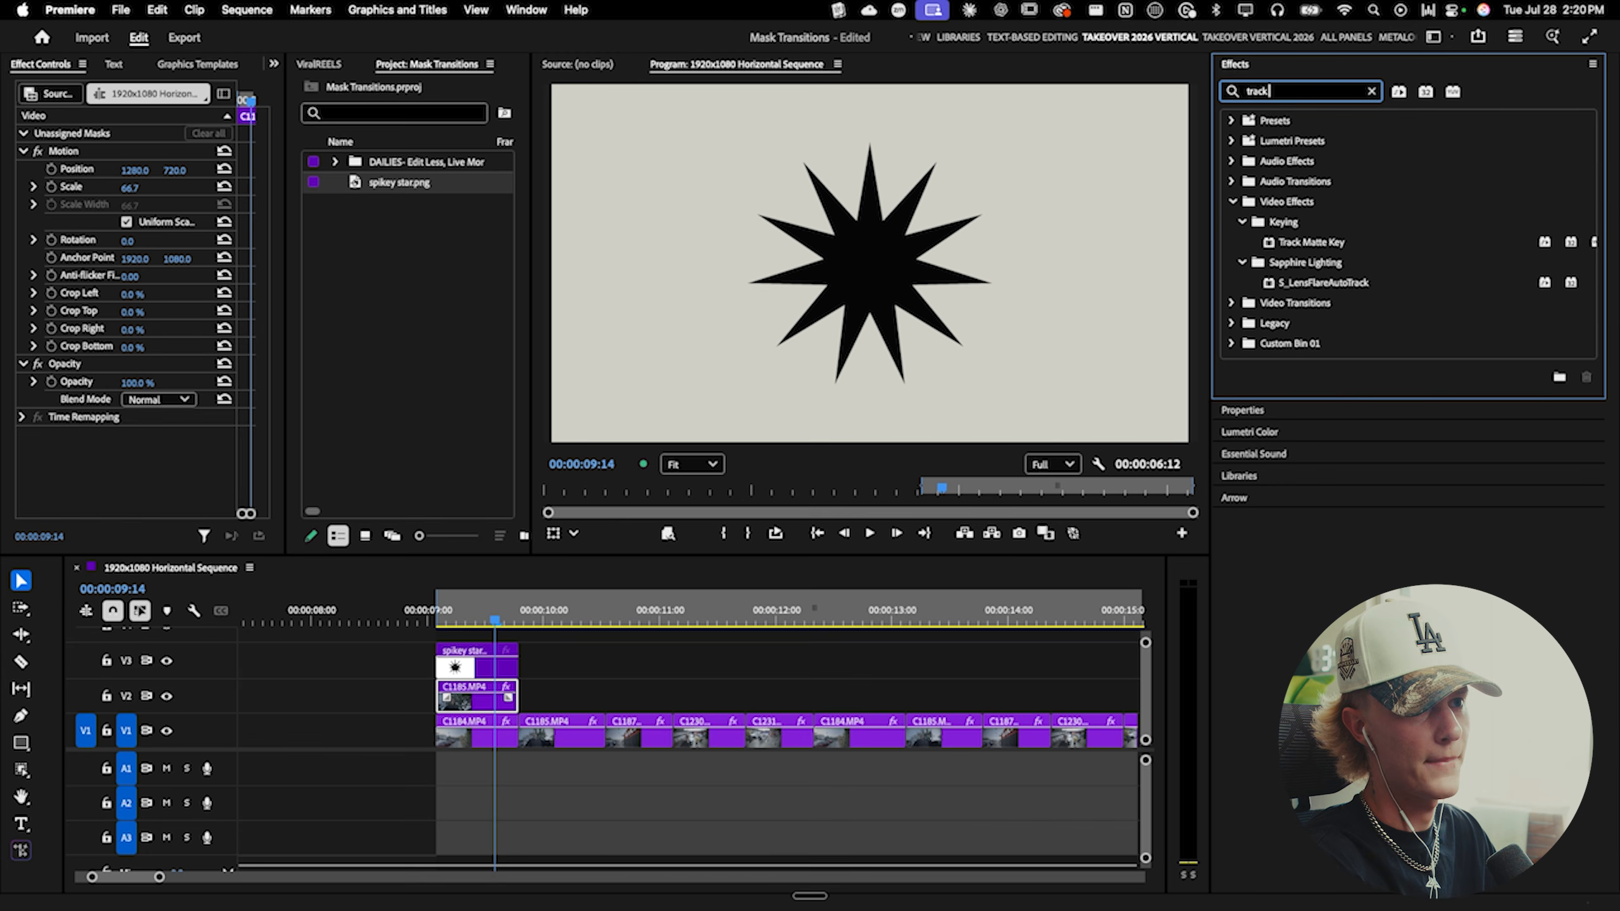
text( matte)
drag(1308, 242, 480, 689)
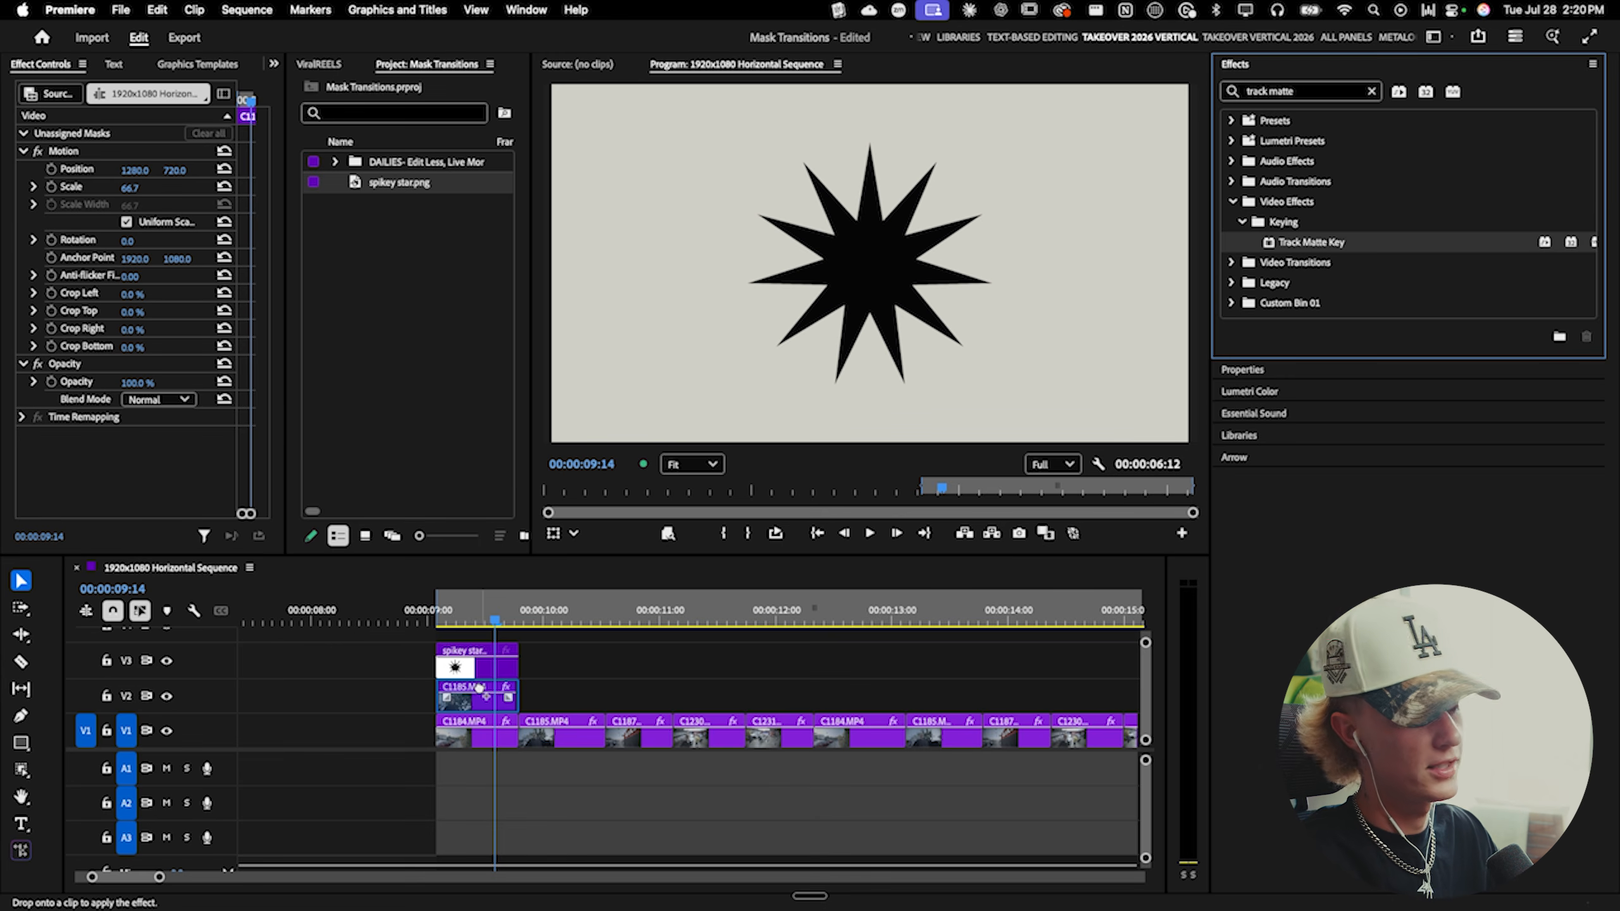
drag(480, 689, 479, 690)
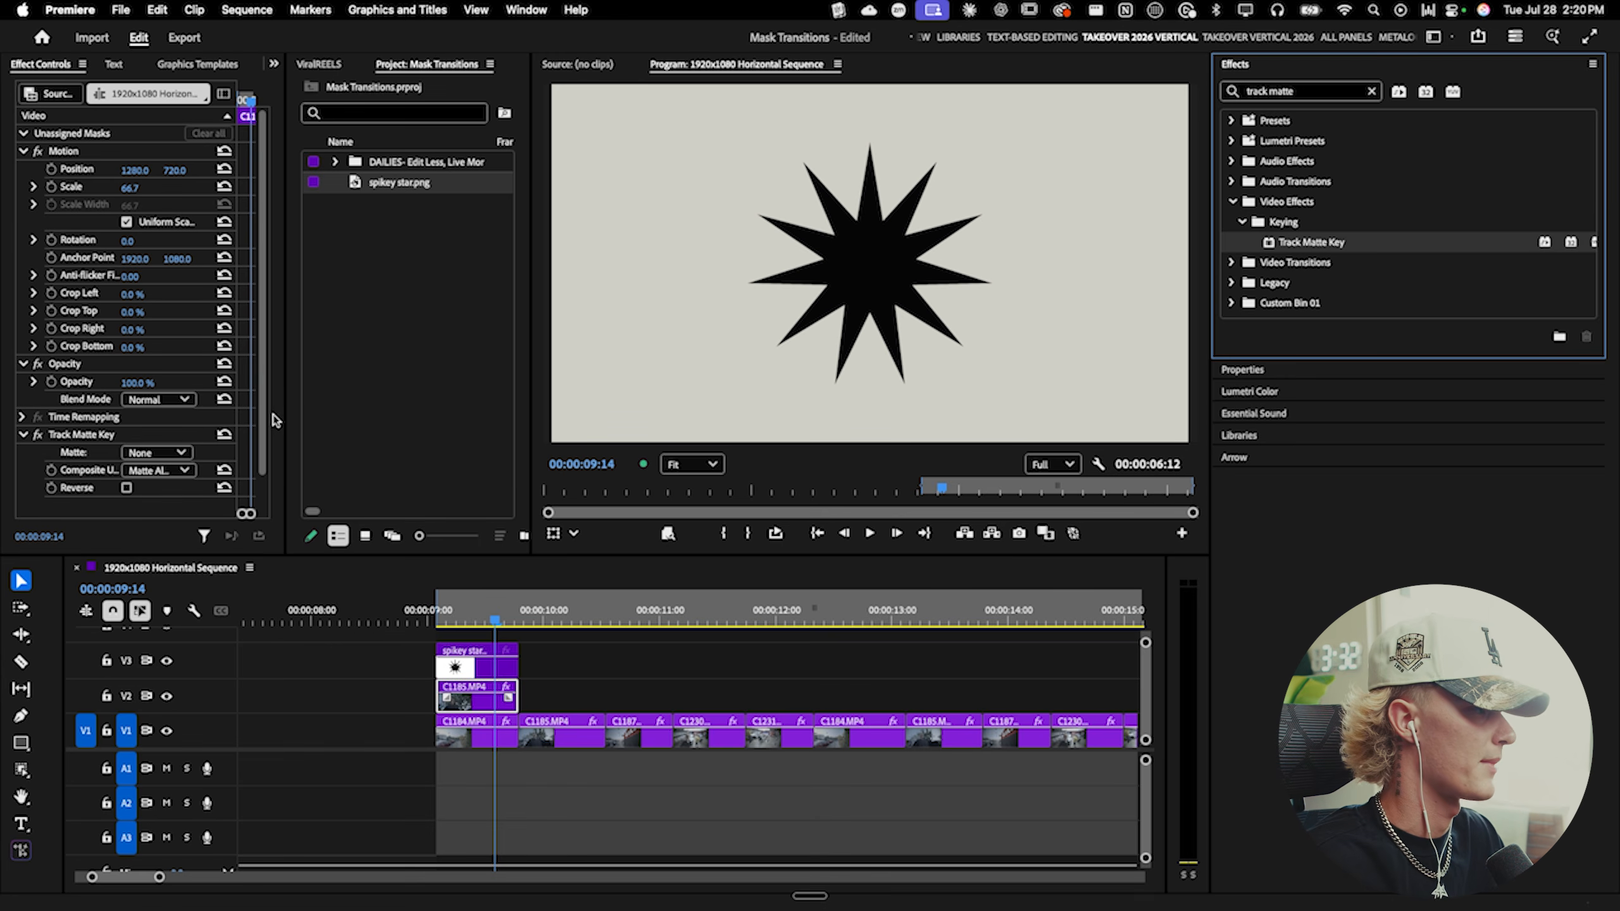
- Set the Track Matte Key's Composite Using to Matte Luma and its Matte to Video 3
drag(286, 419, 321, 423)
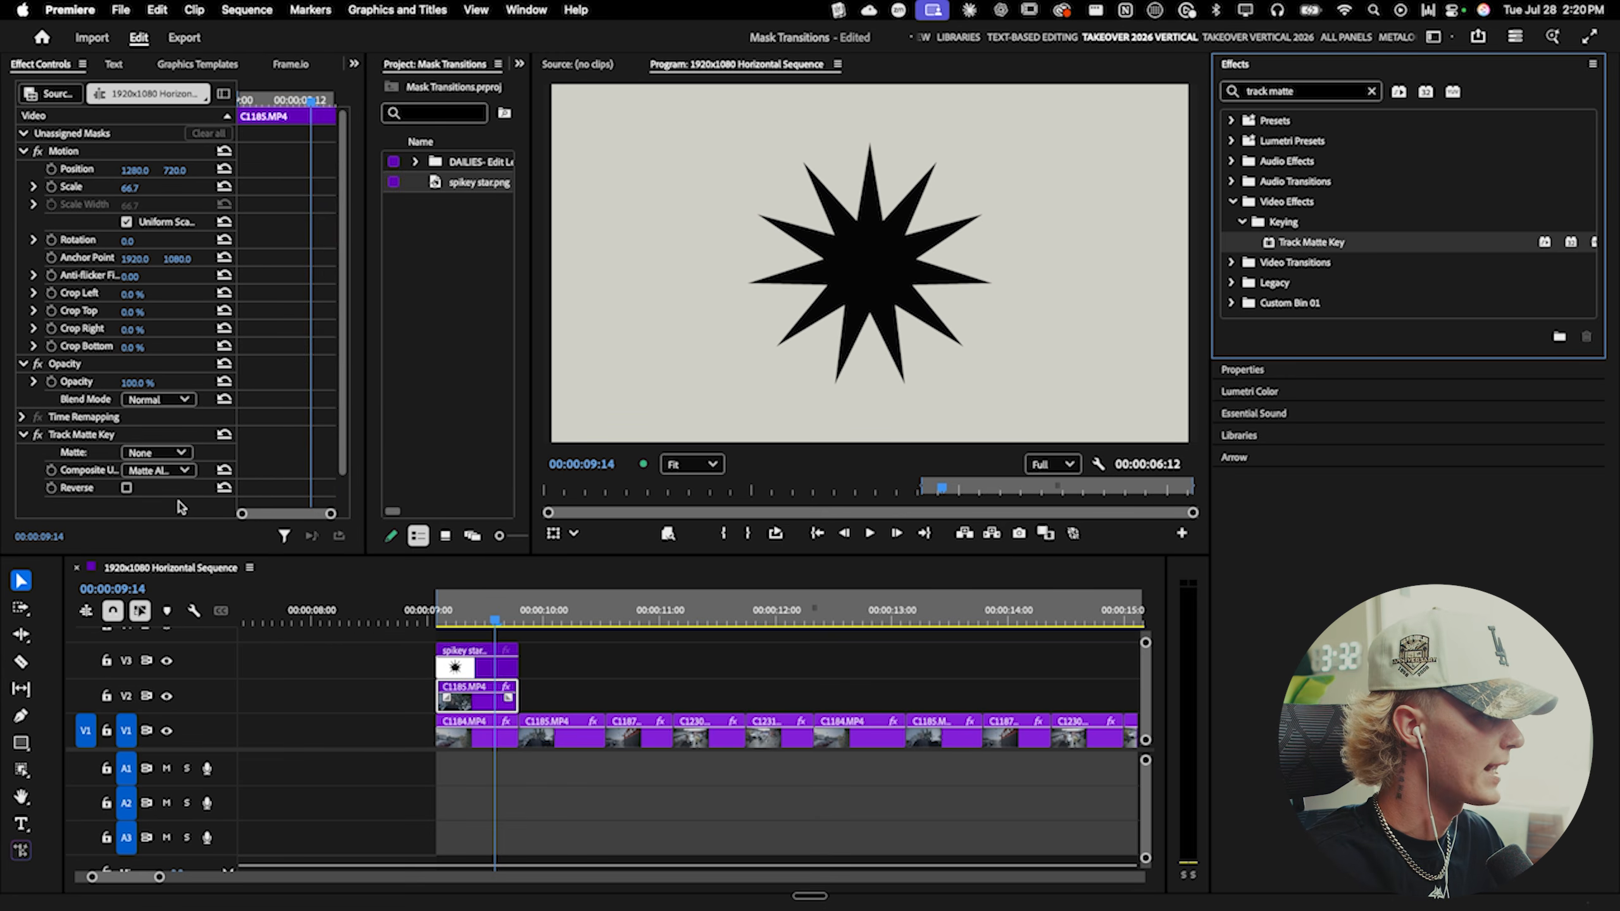
click(93, 475)
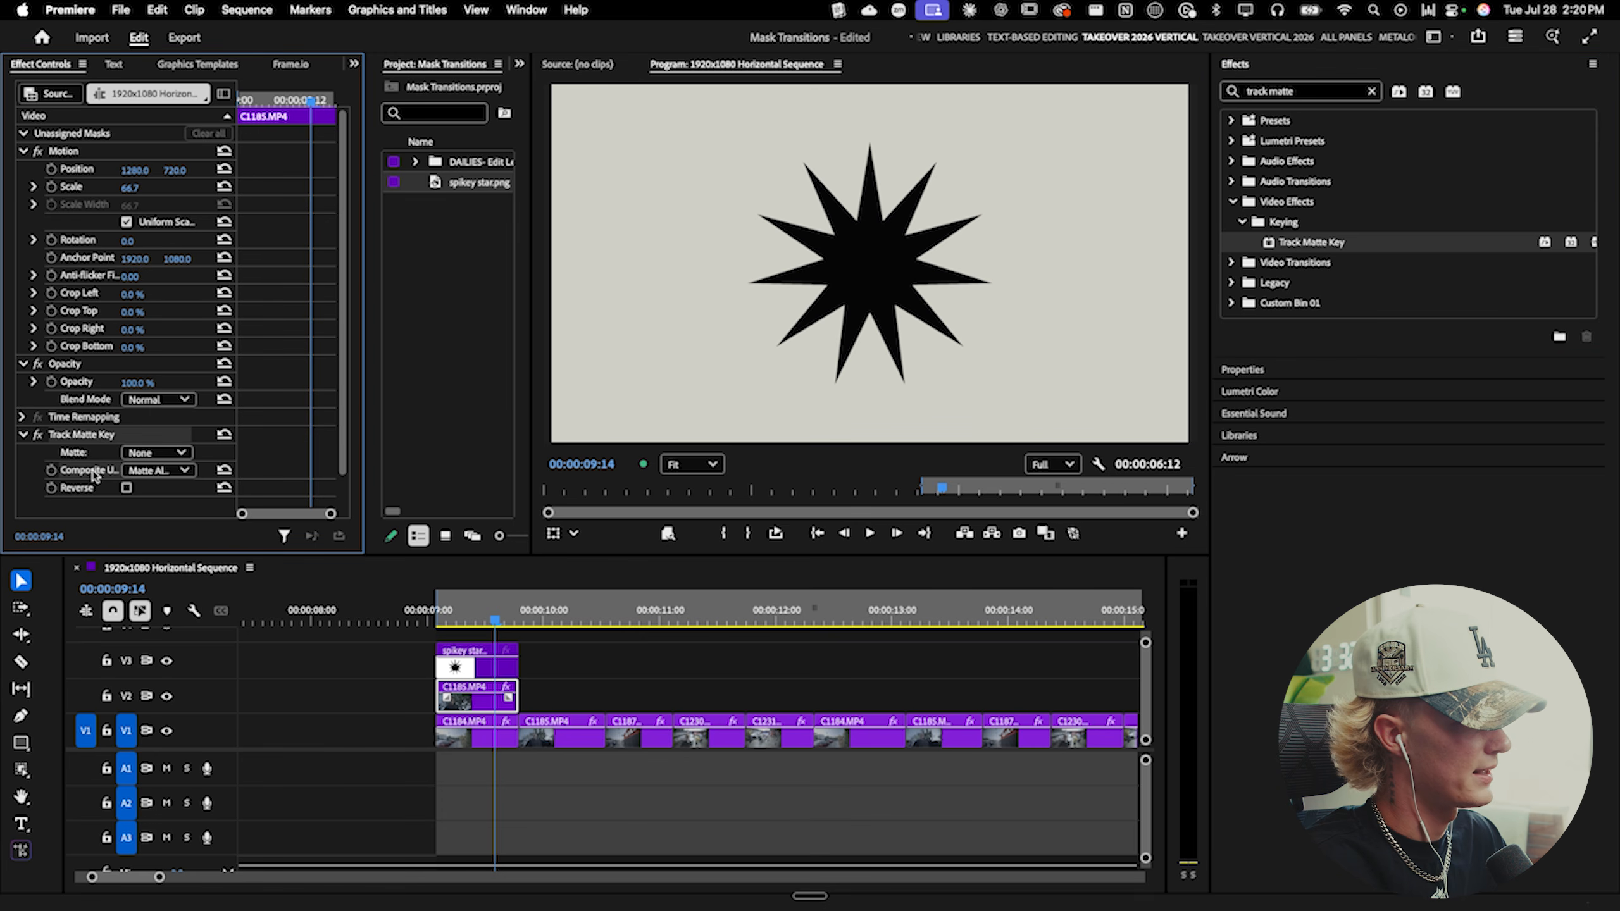
drag(236, 471, 300, 484)
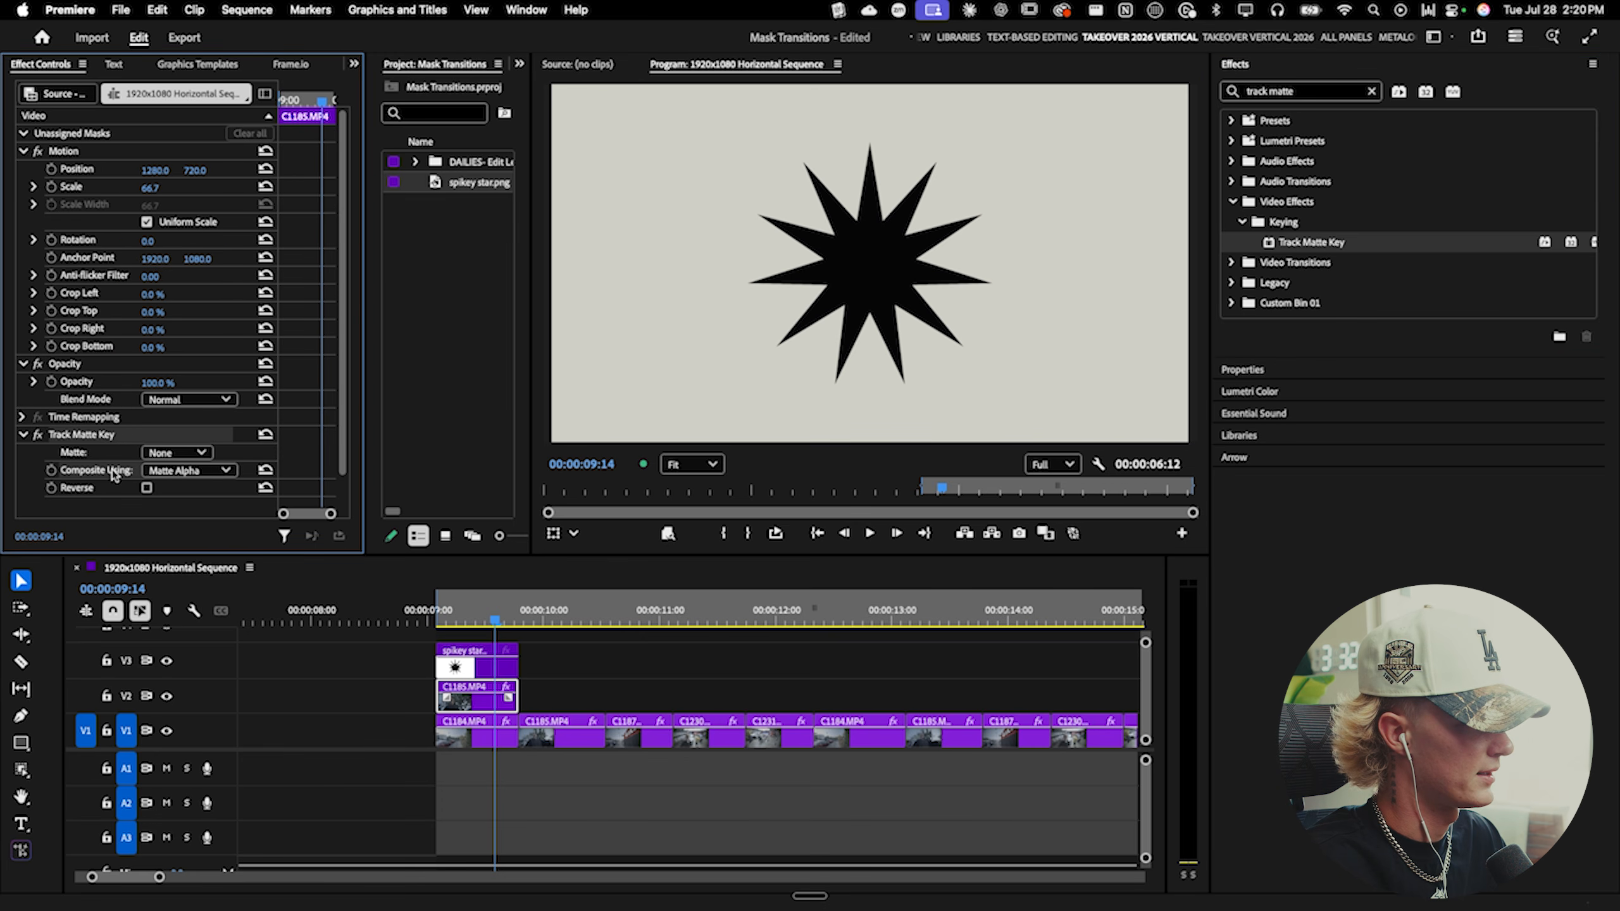
click(216, 475)
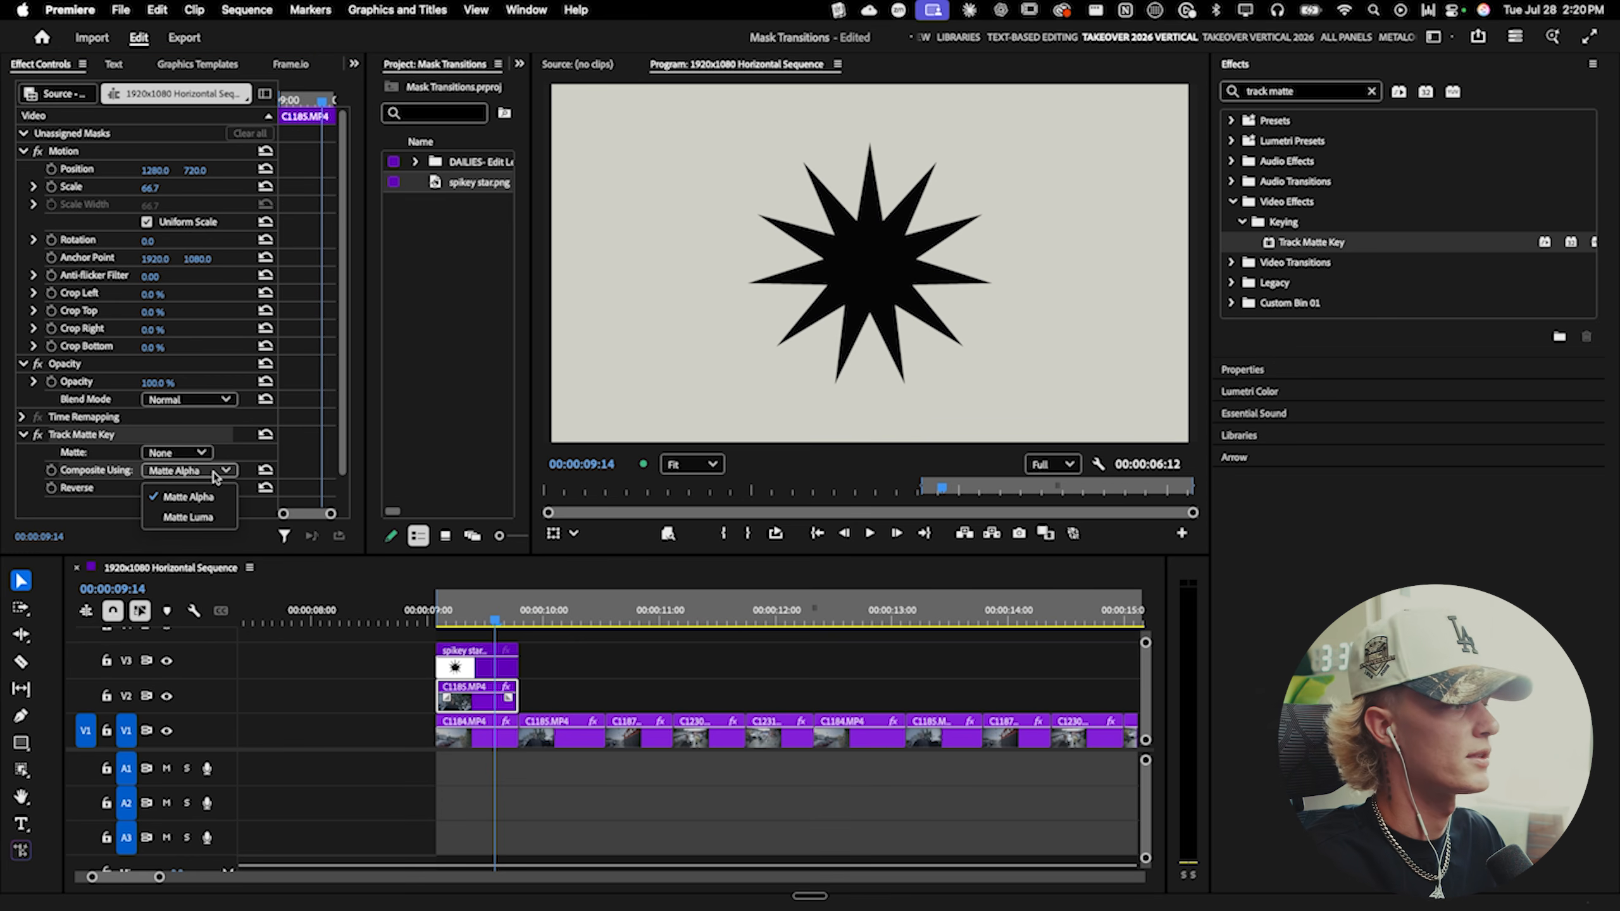
click(188, 517)
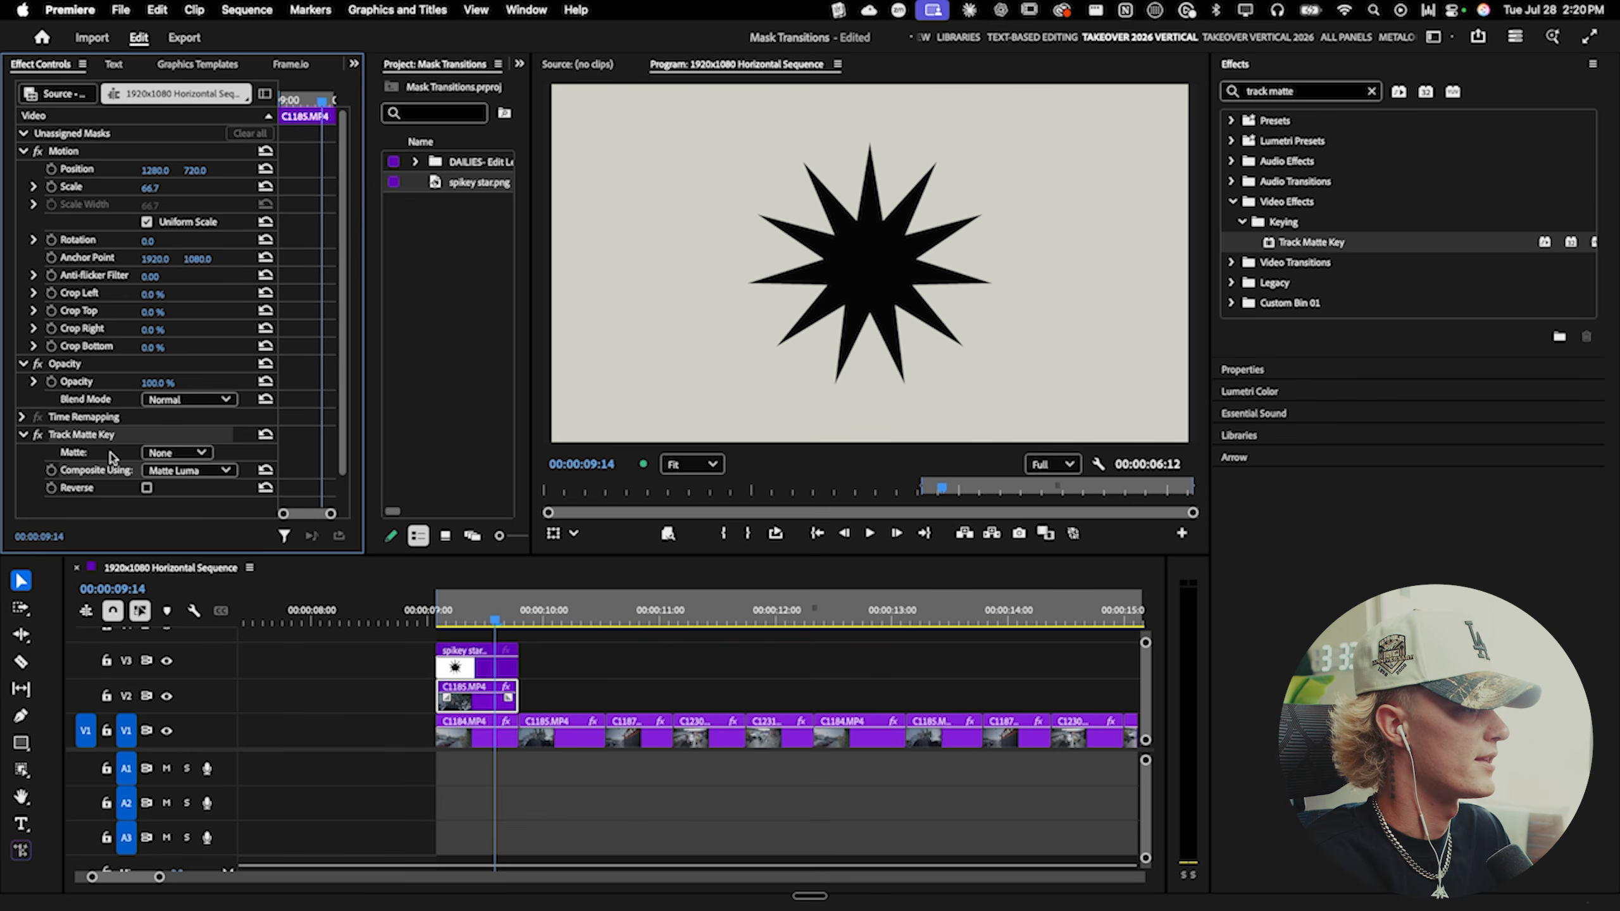
click(189, 456)
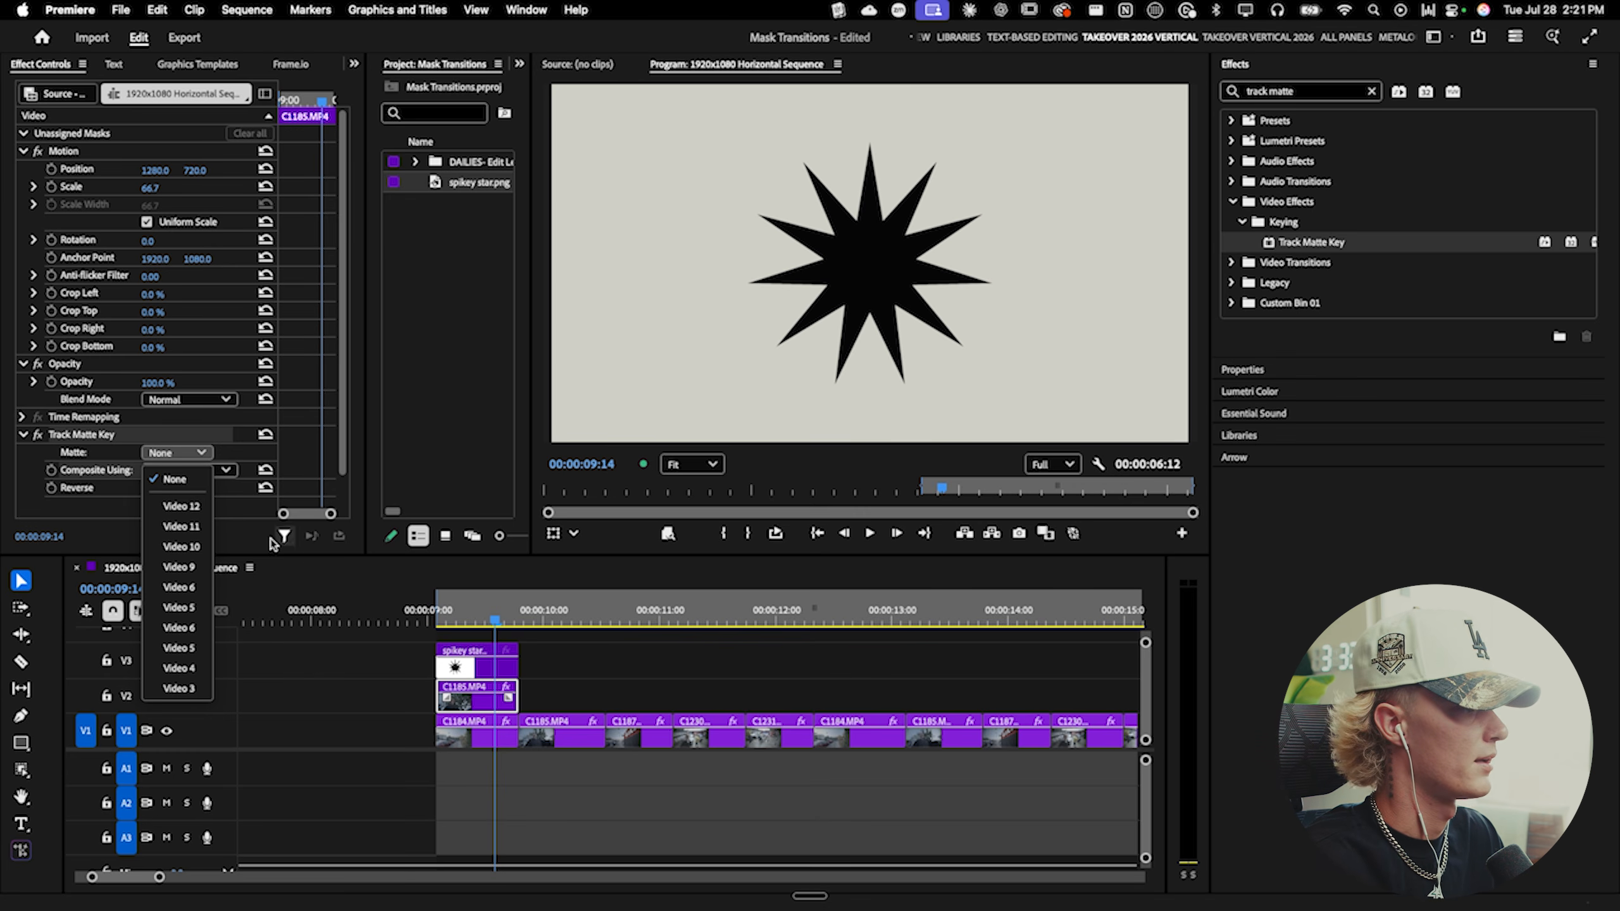
click(188, 689)
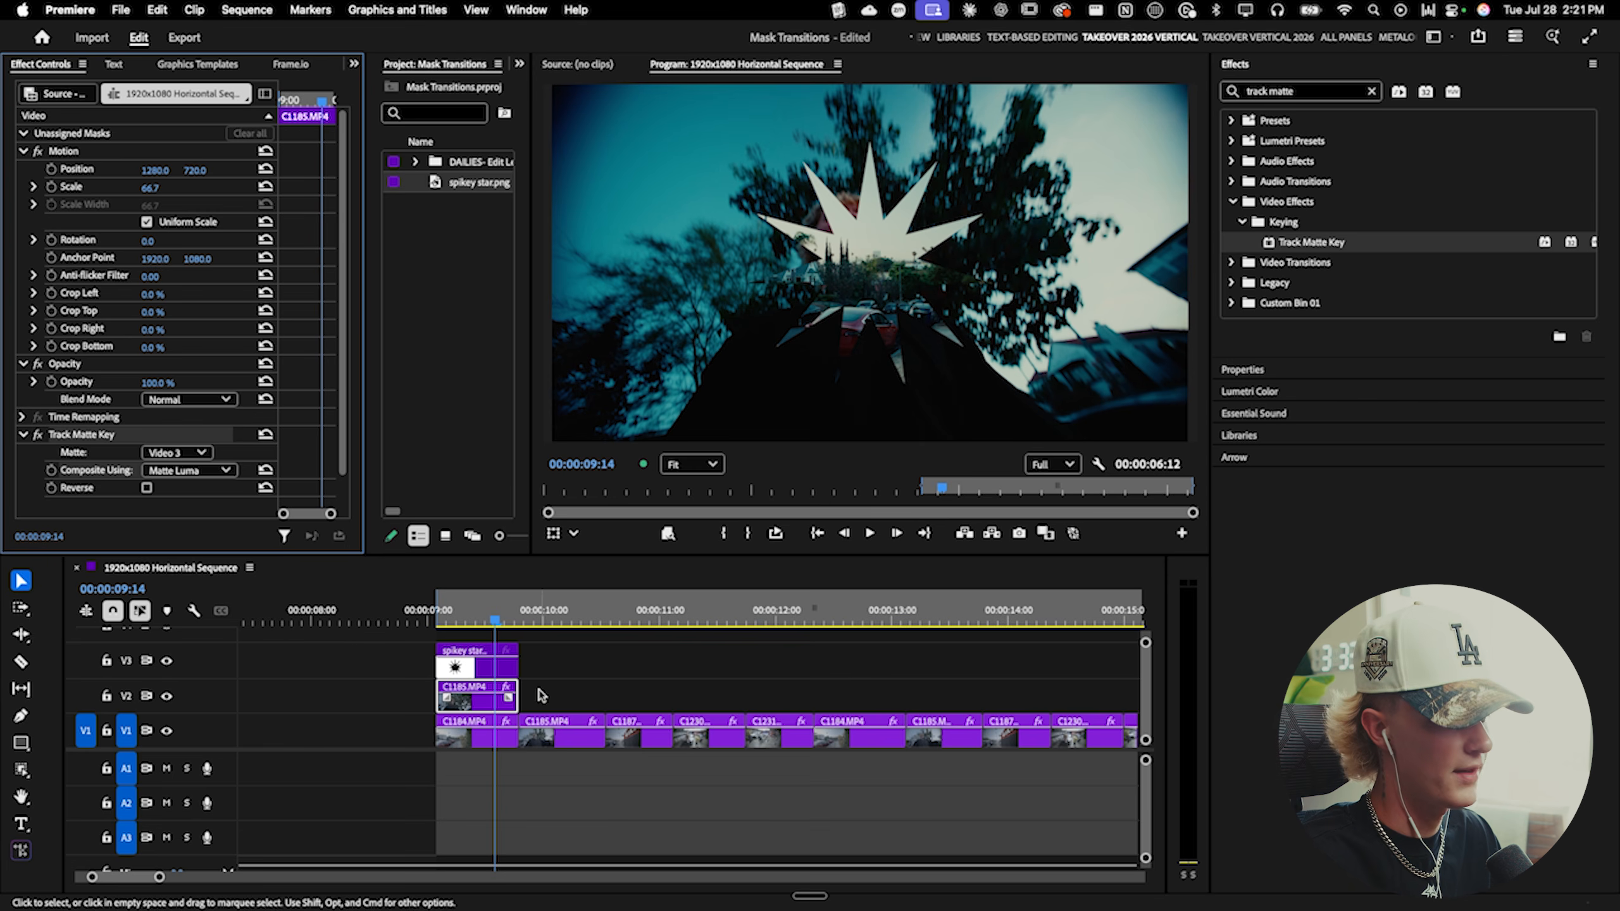
- Enable Reverse in the Track Matte Key of the V2 clip
click(496, 659)
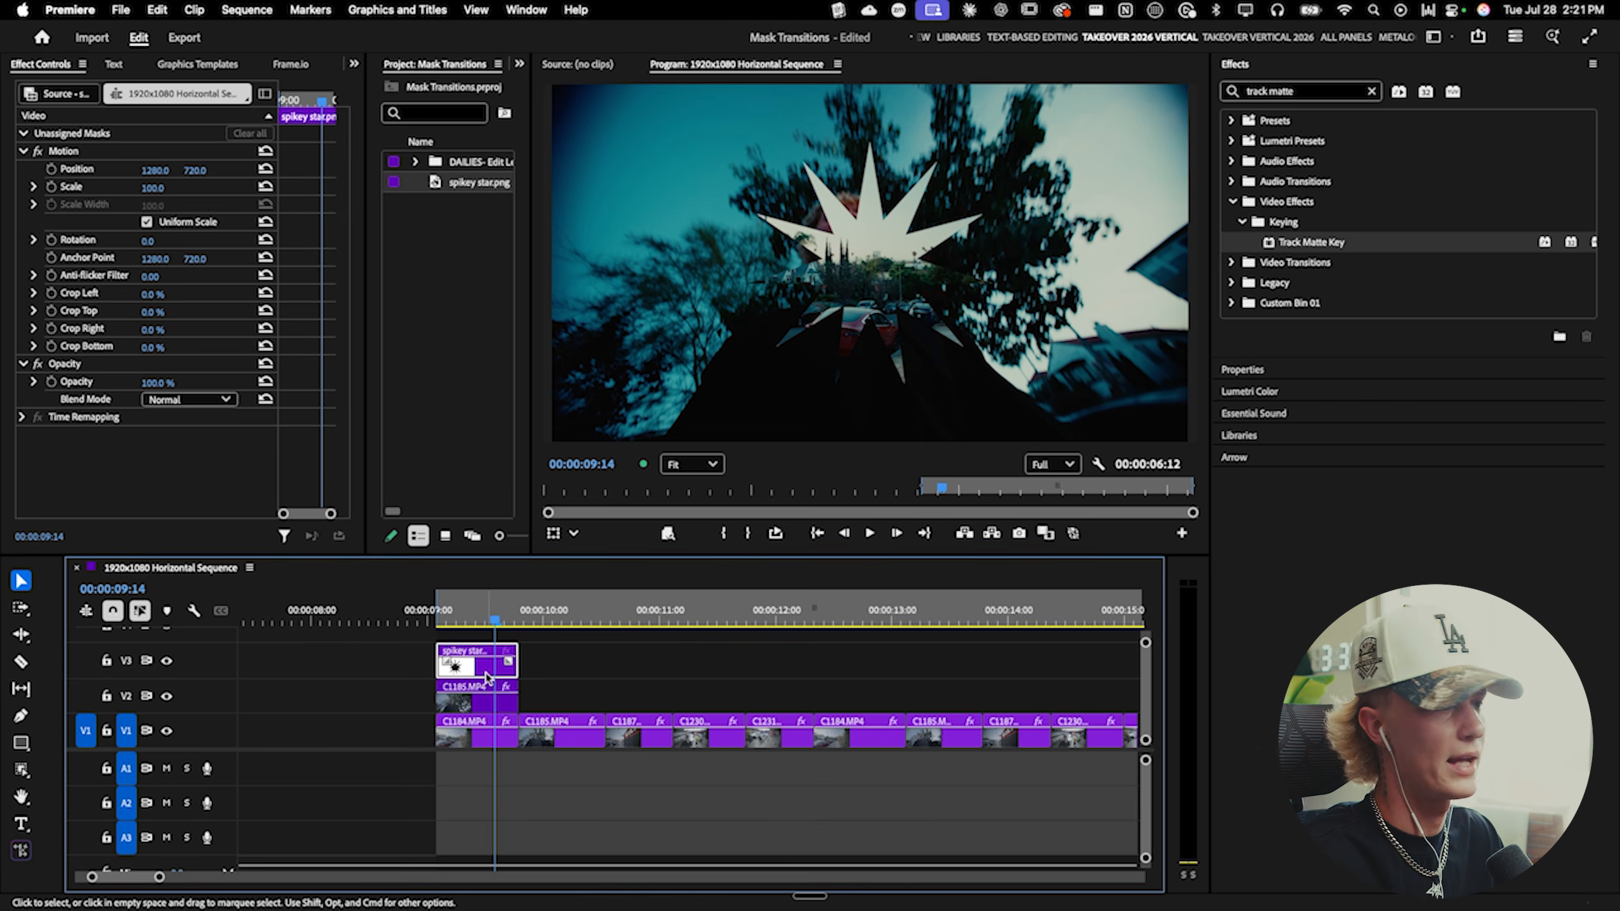
click(481, 702)
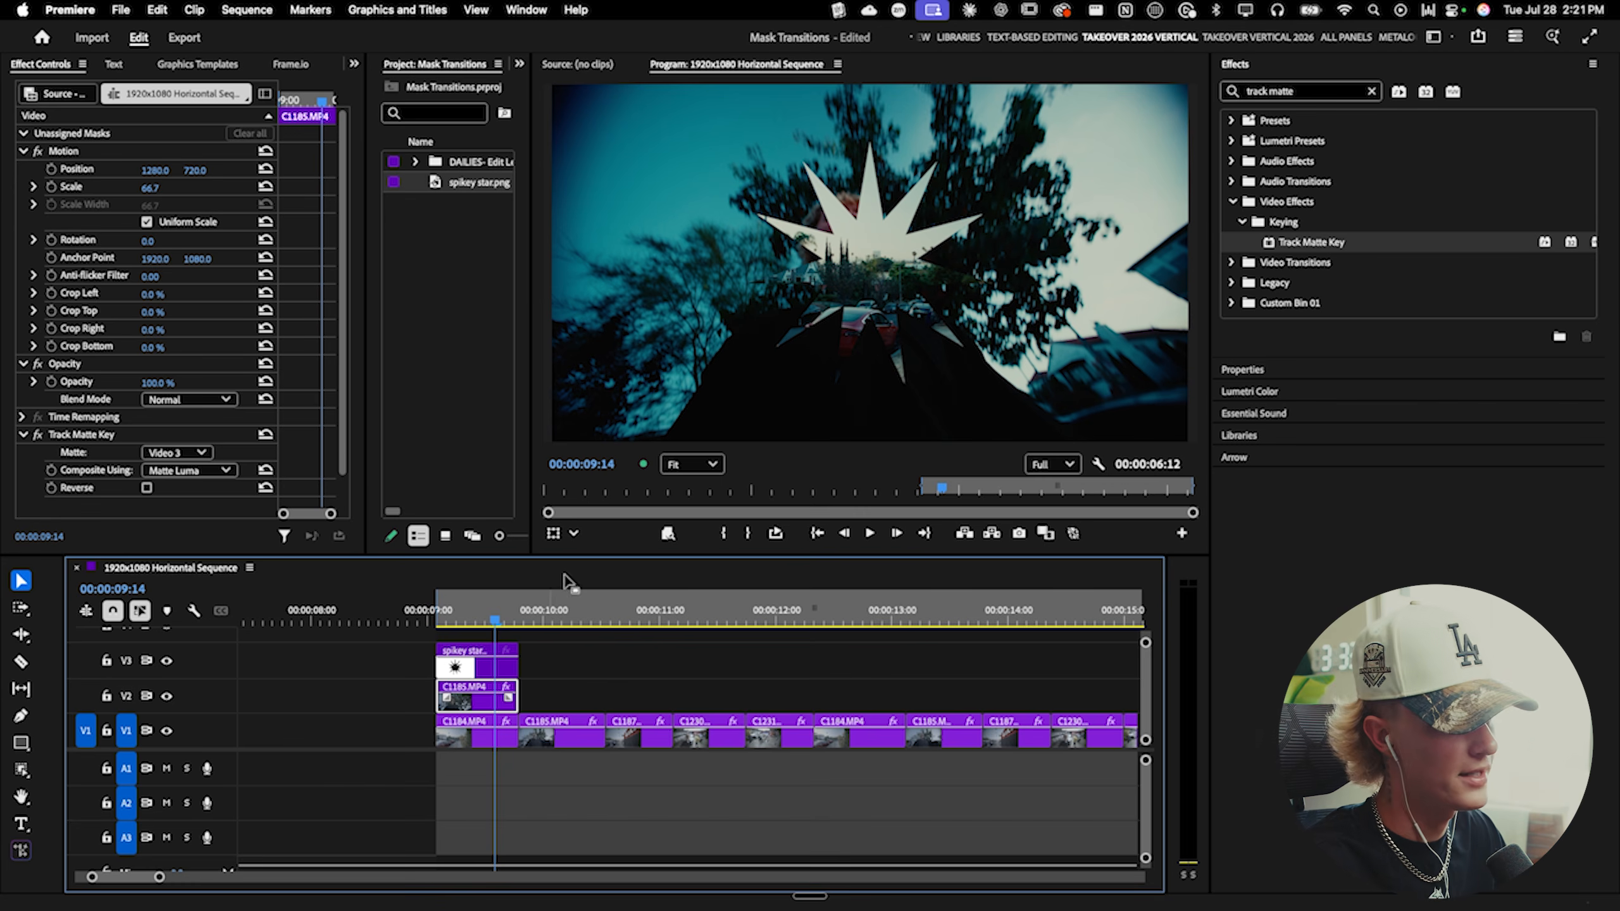
click(147, 488)
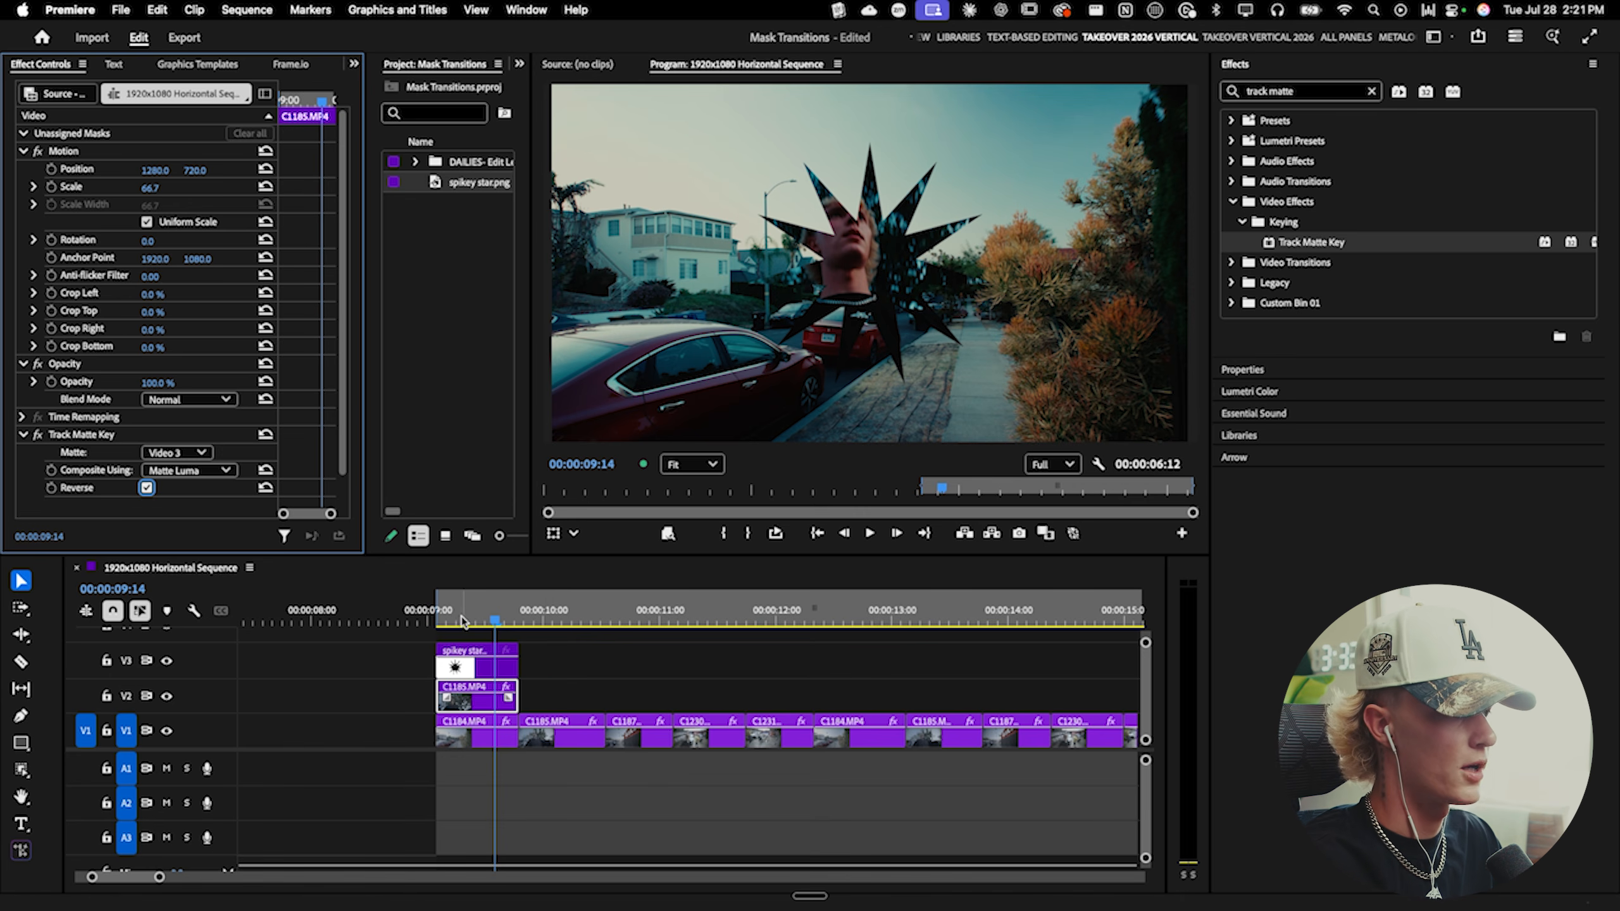
- Play back the star mask transition from the start of the first clip
drag(464, 622, 434, 620)
key(c)
key(space)
key(v)
key(space)
key(space)
key(space)
scroll(475, 657, up, 1)
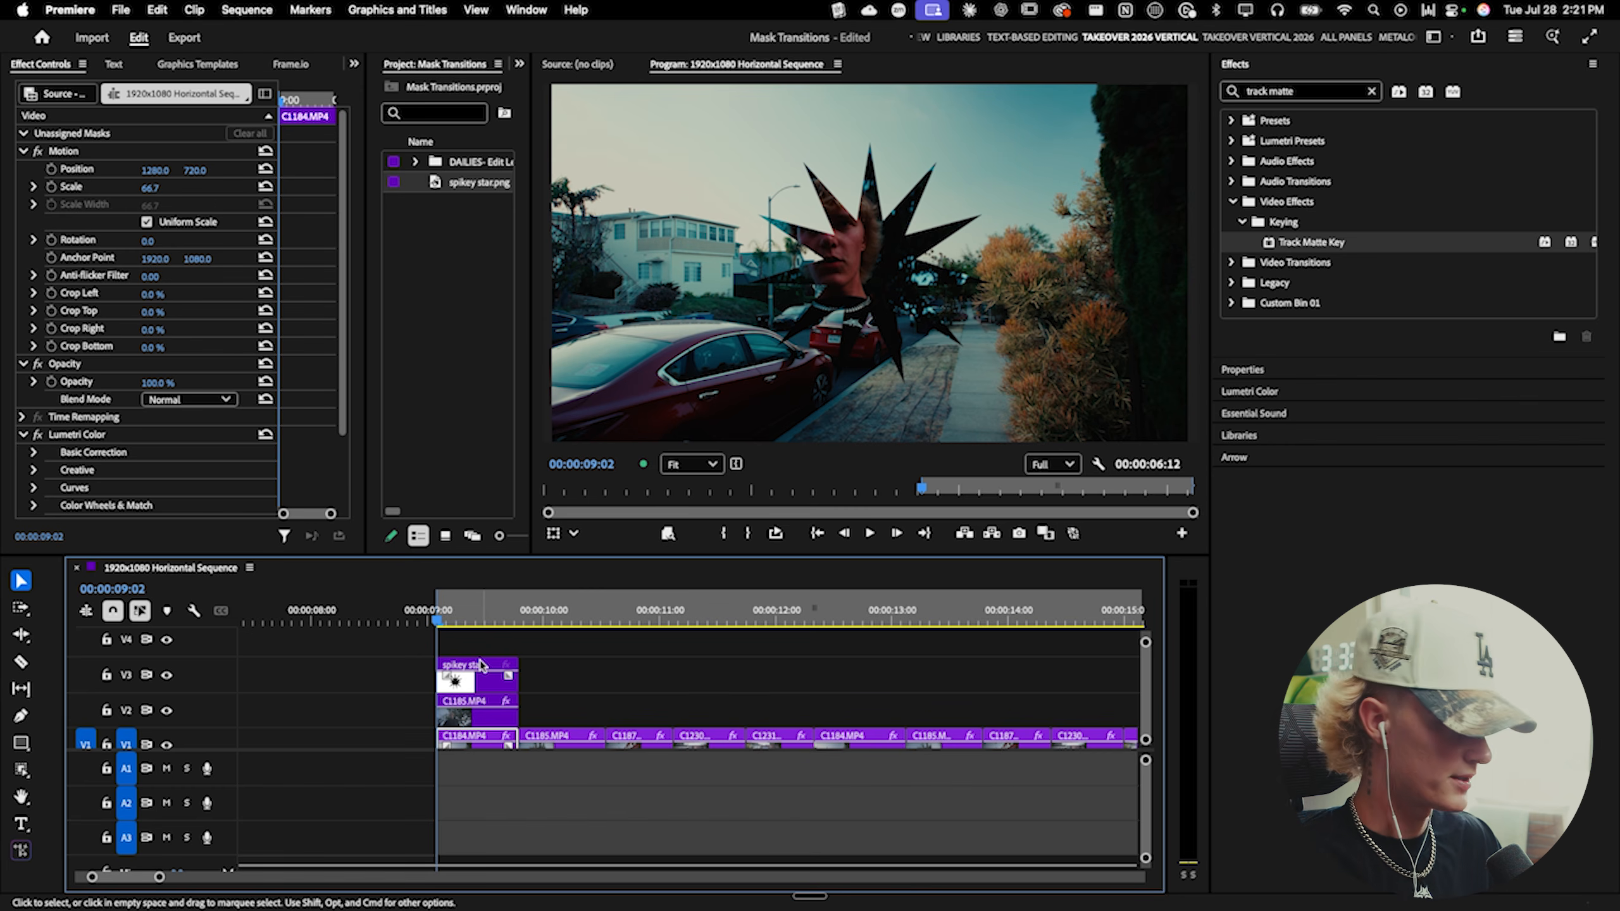
click(481, 665)
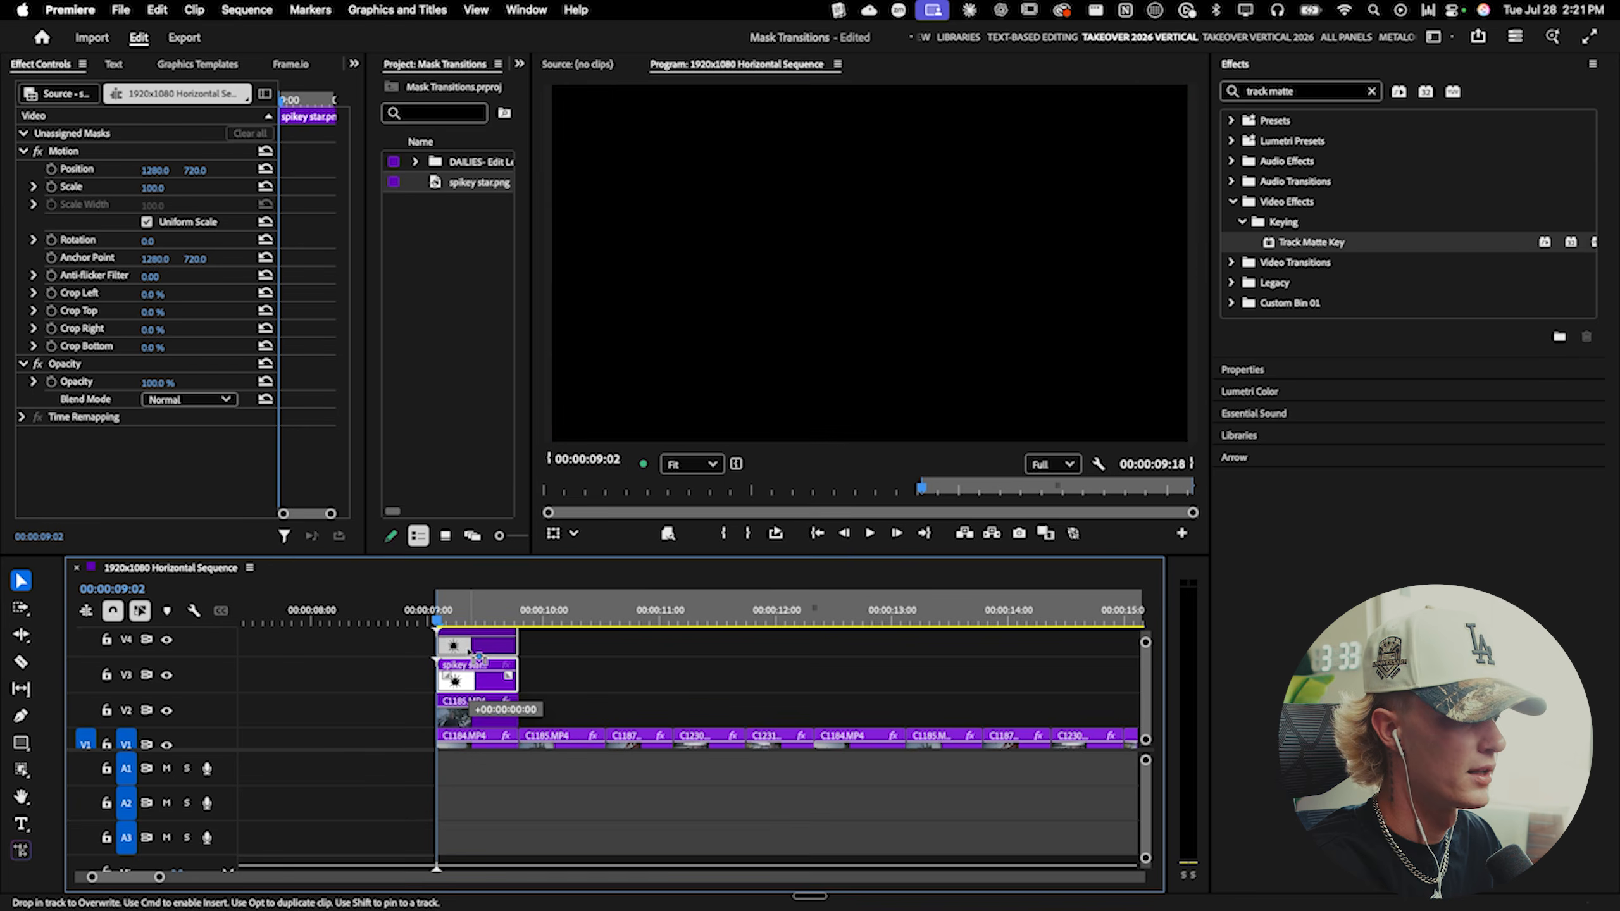
key(alt+Up)
mouse_move(470, 654)
mouse_down()
mouse_move(472, 670)
mouse_move(475, 642)
mouse_move(478, 674)
mouse_up()
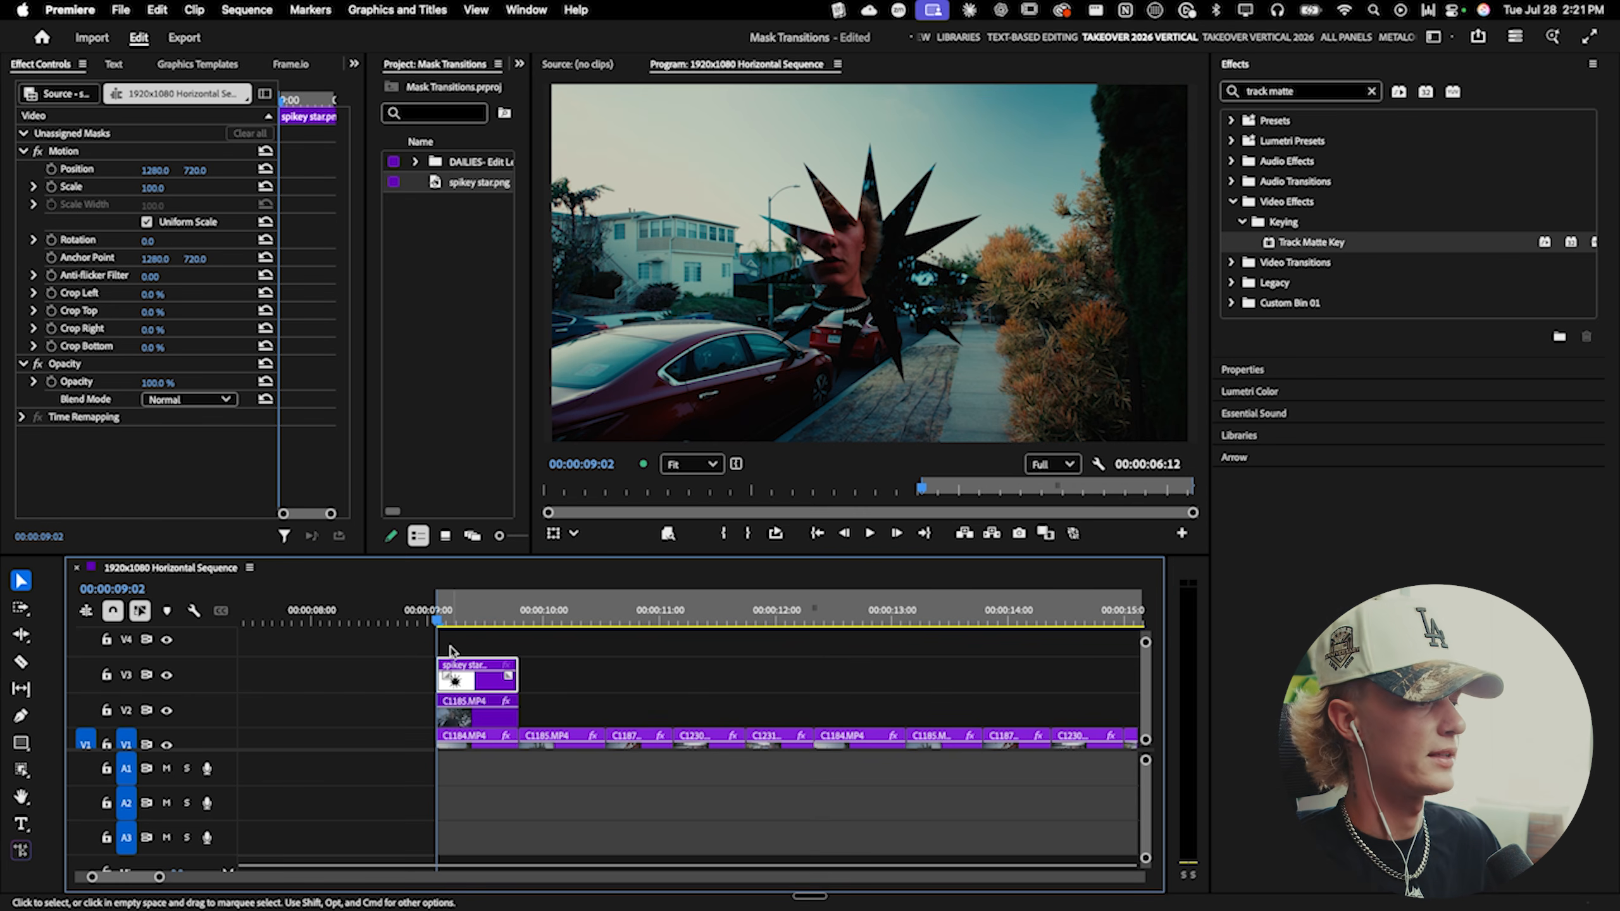
- Shift the star clip and the masked V2 clip a few frames later over the first clip
scroll(459, 654, up, 1)
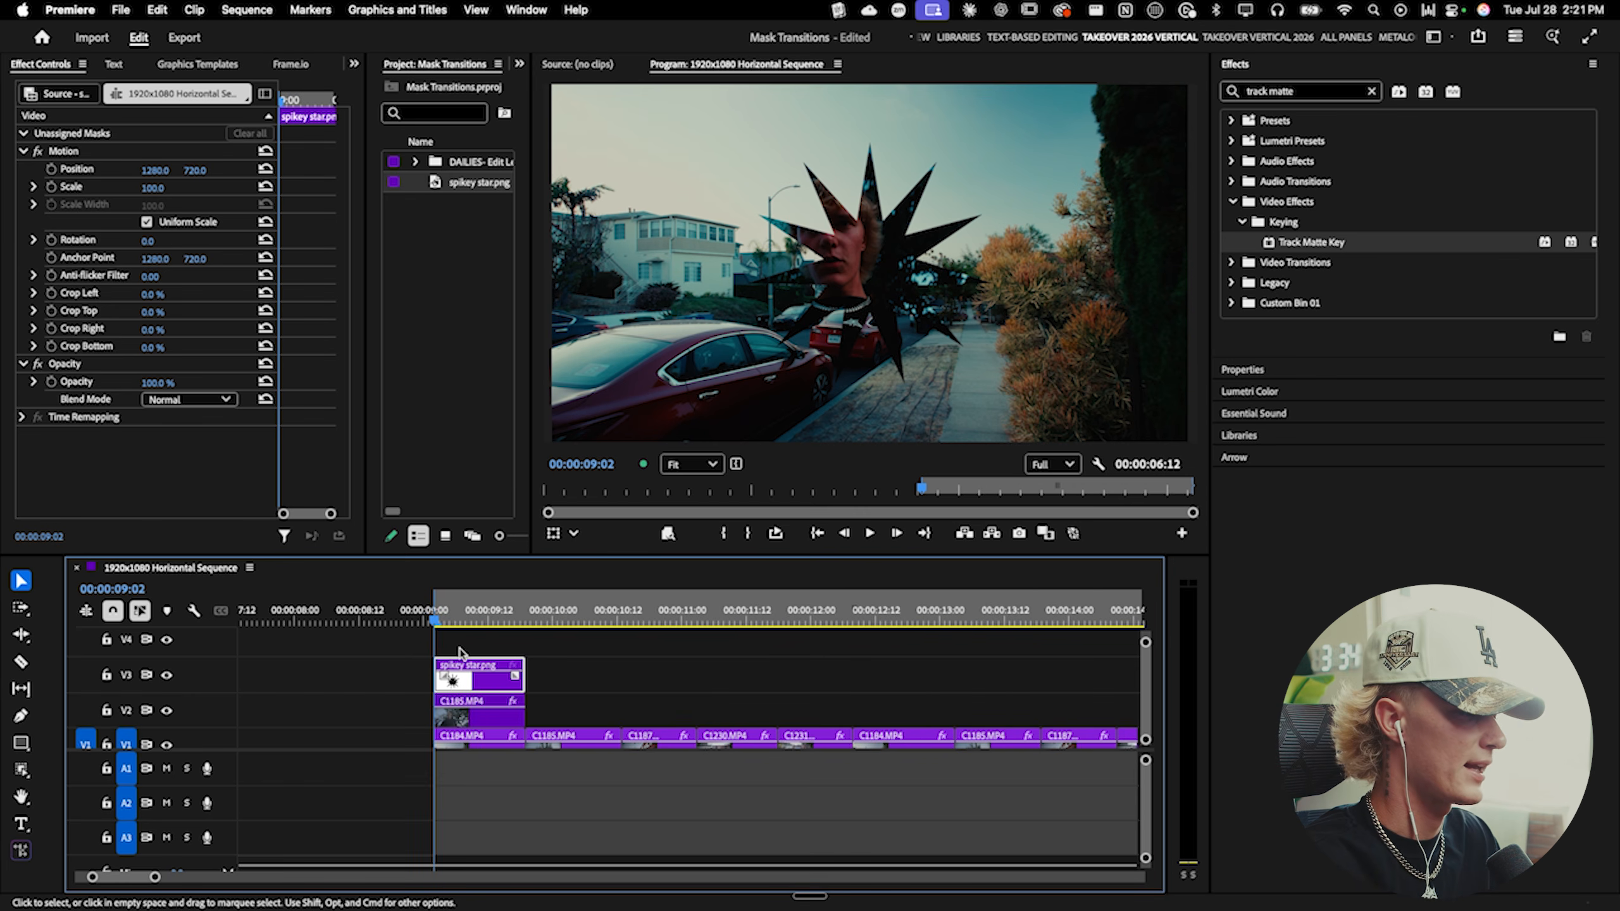
click(473, 648)
scroll(490, 658, up, 2)
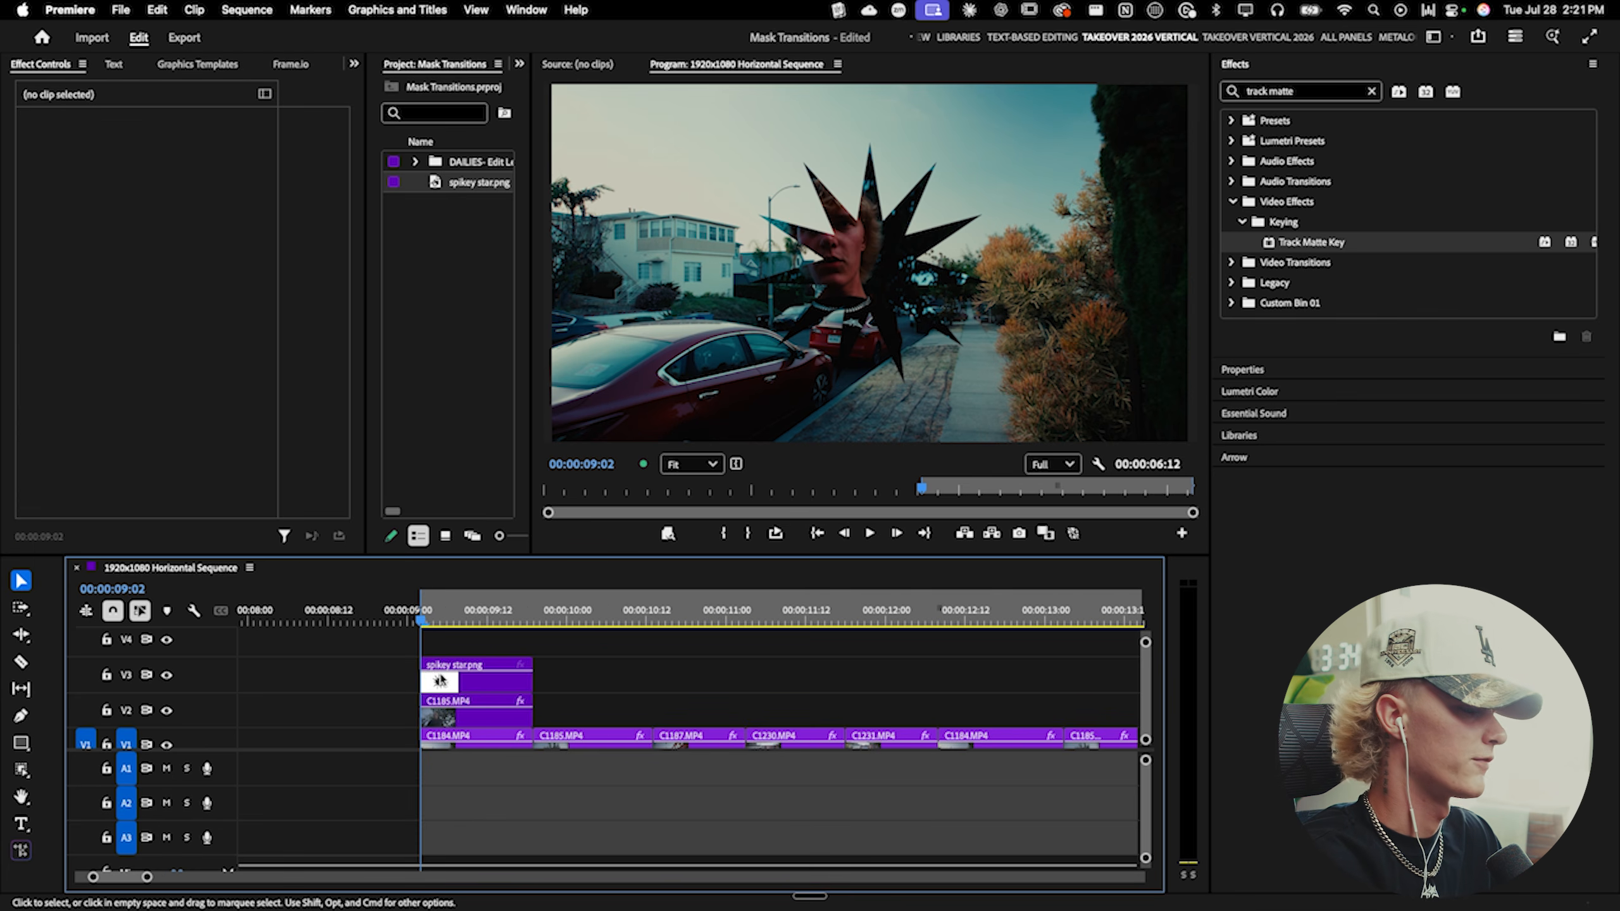
drag(388, 687, 453, 689)
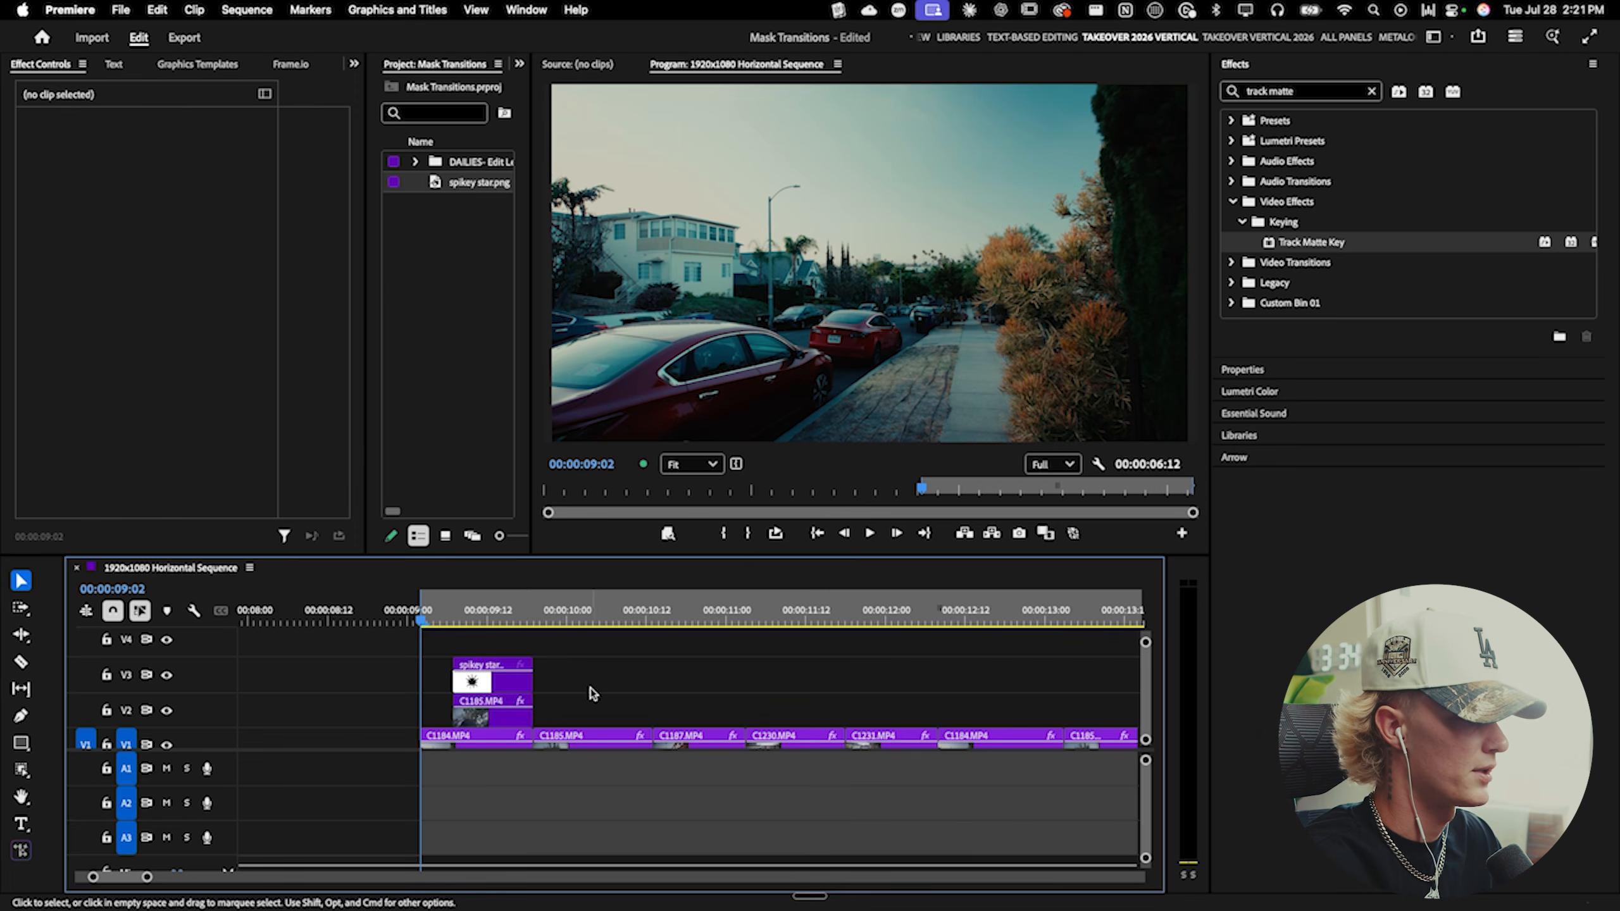
- Preview the transition and slide the star and masked clips slightly later once more
key(space)
key(c)
key(v)
key(space)
drag(440, 619, 424, 624)
key(space)
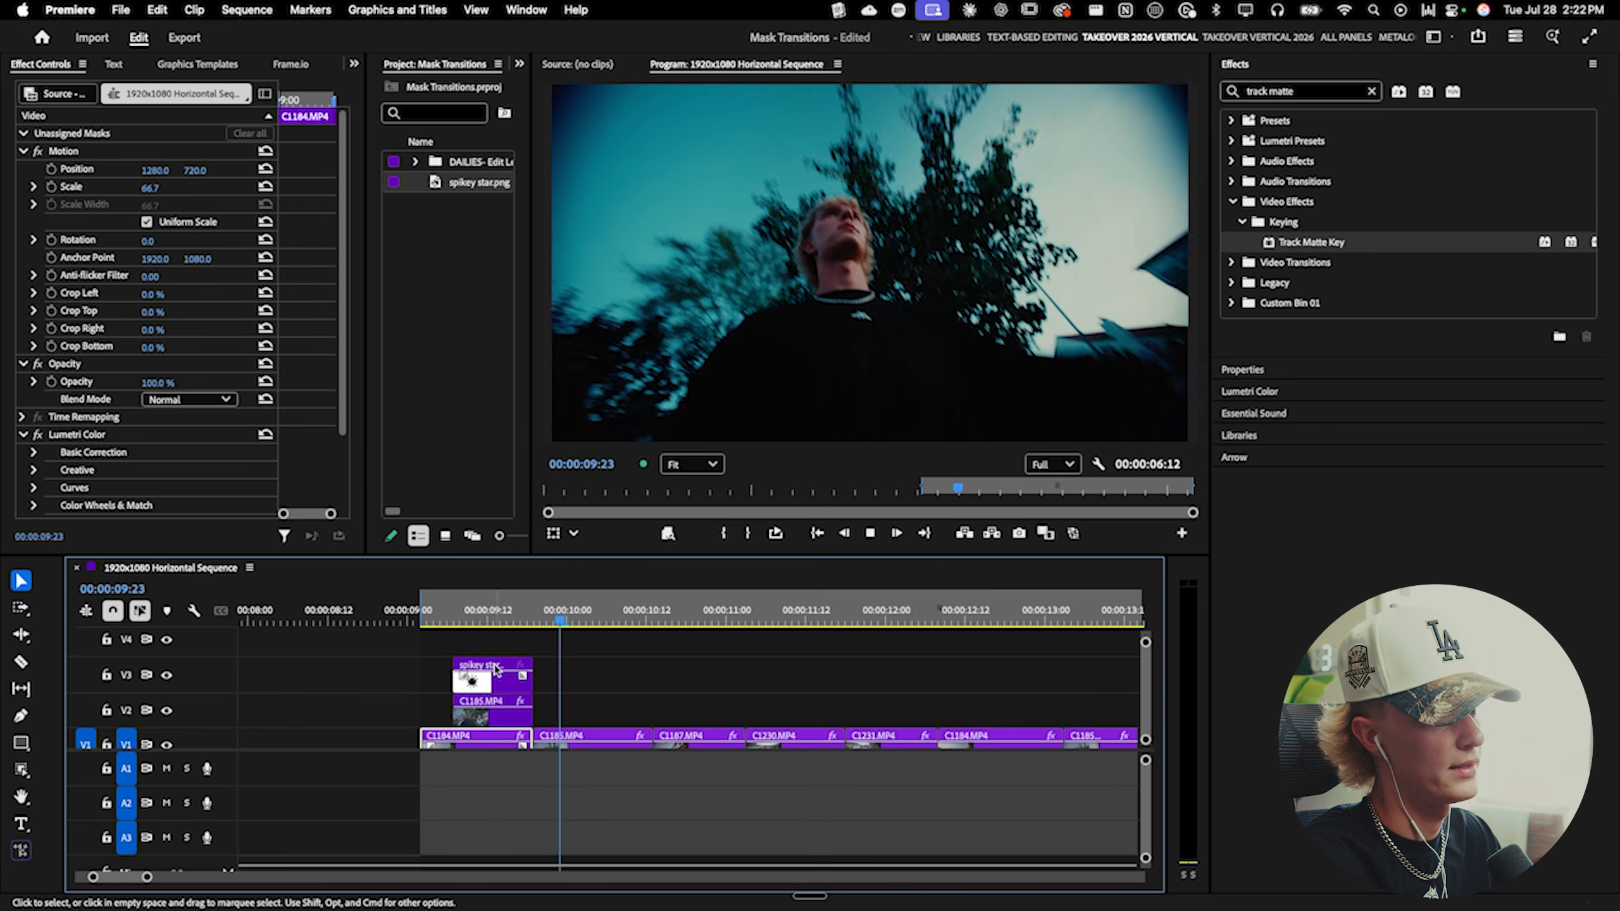
key(space)
drag(451, 680, 463, 687)
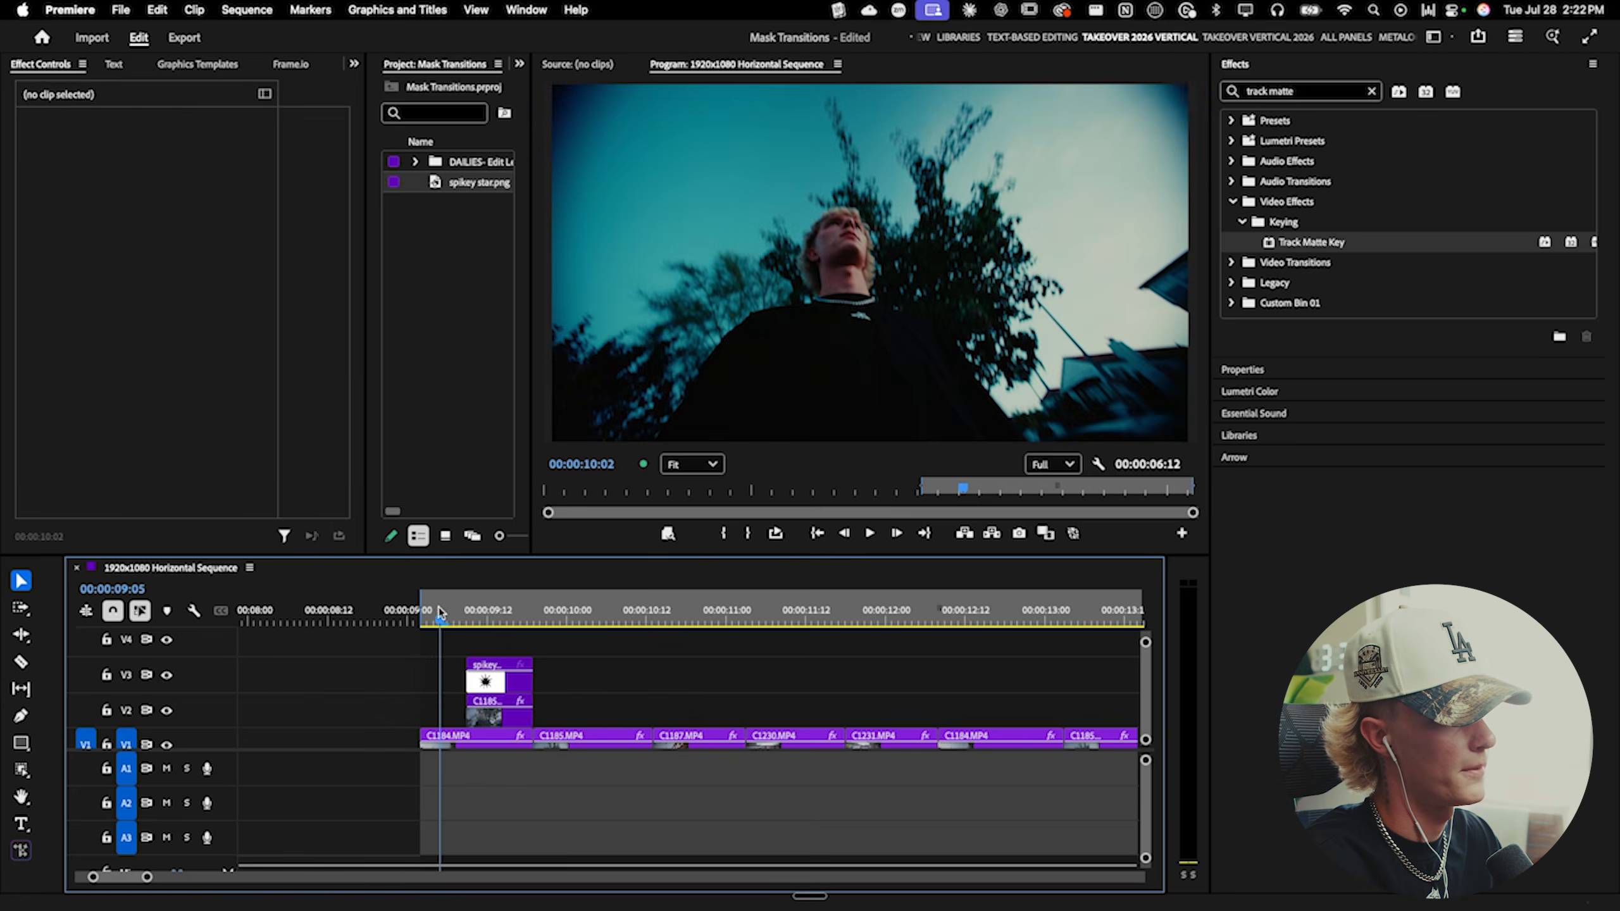
- Play back the star mask transition twice from just before the cut
click(446, 622)
key(space)
key(space)
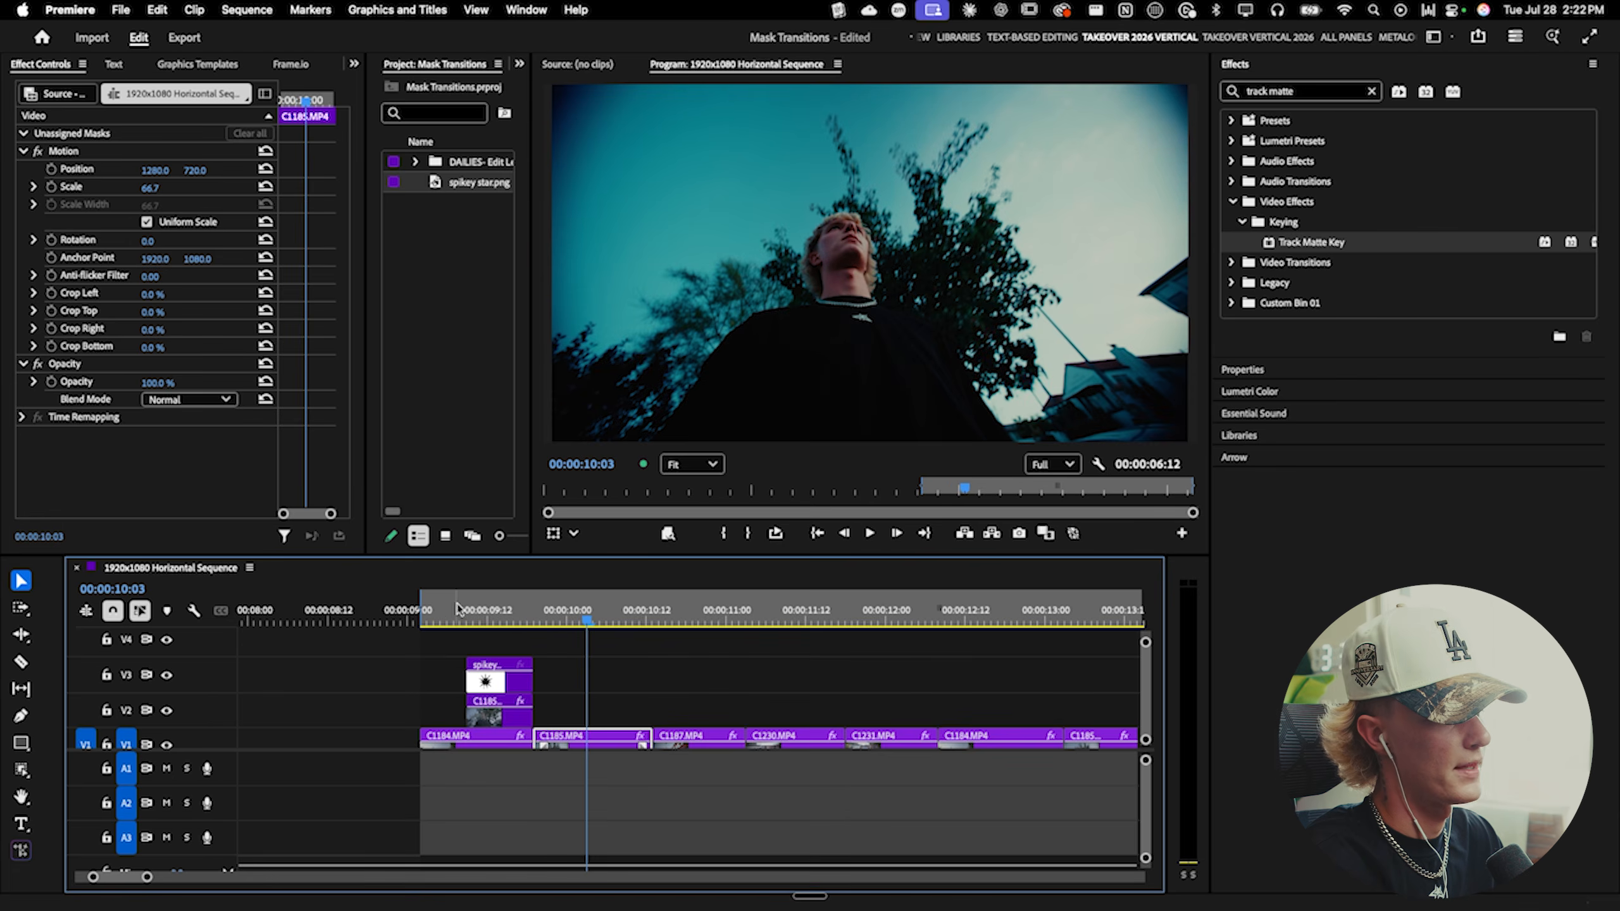
click(431, 621)
key(space)
key(space)
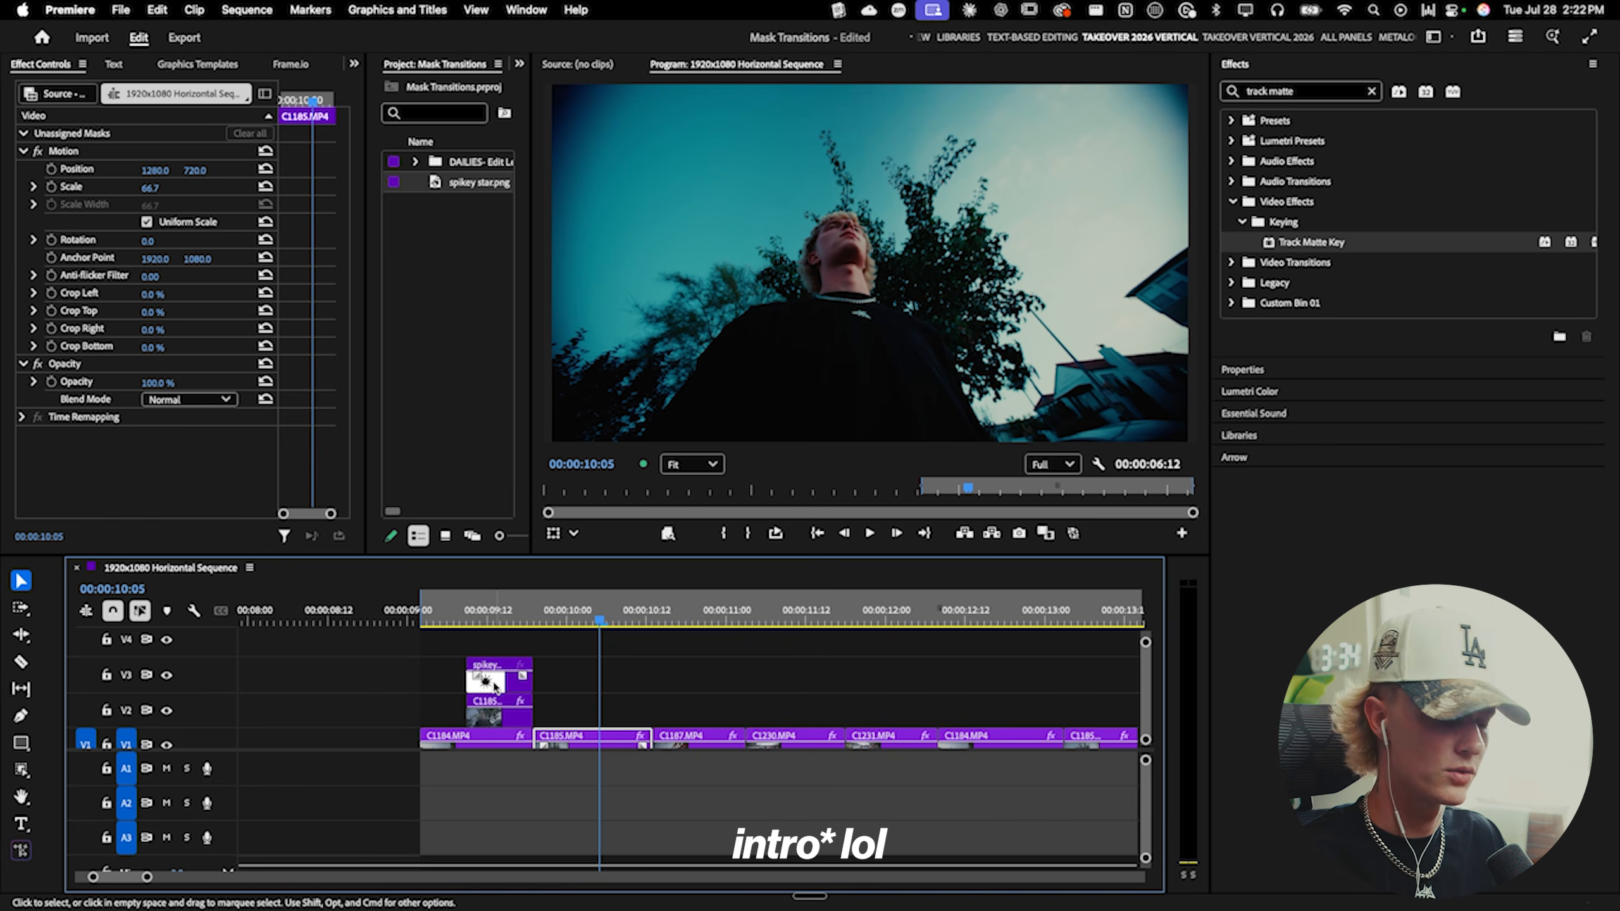
- Duplicate the masked clip onto track V4 and remove the Track Matte Key effect from the copy
click(482, 610)
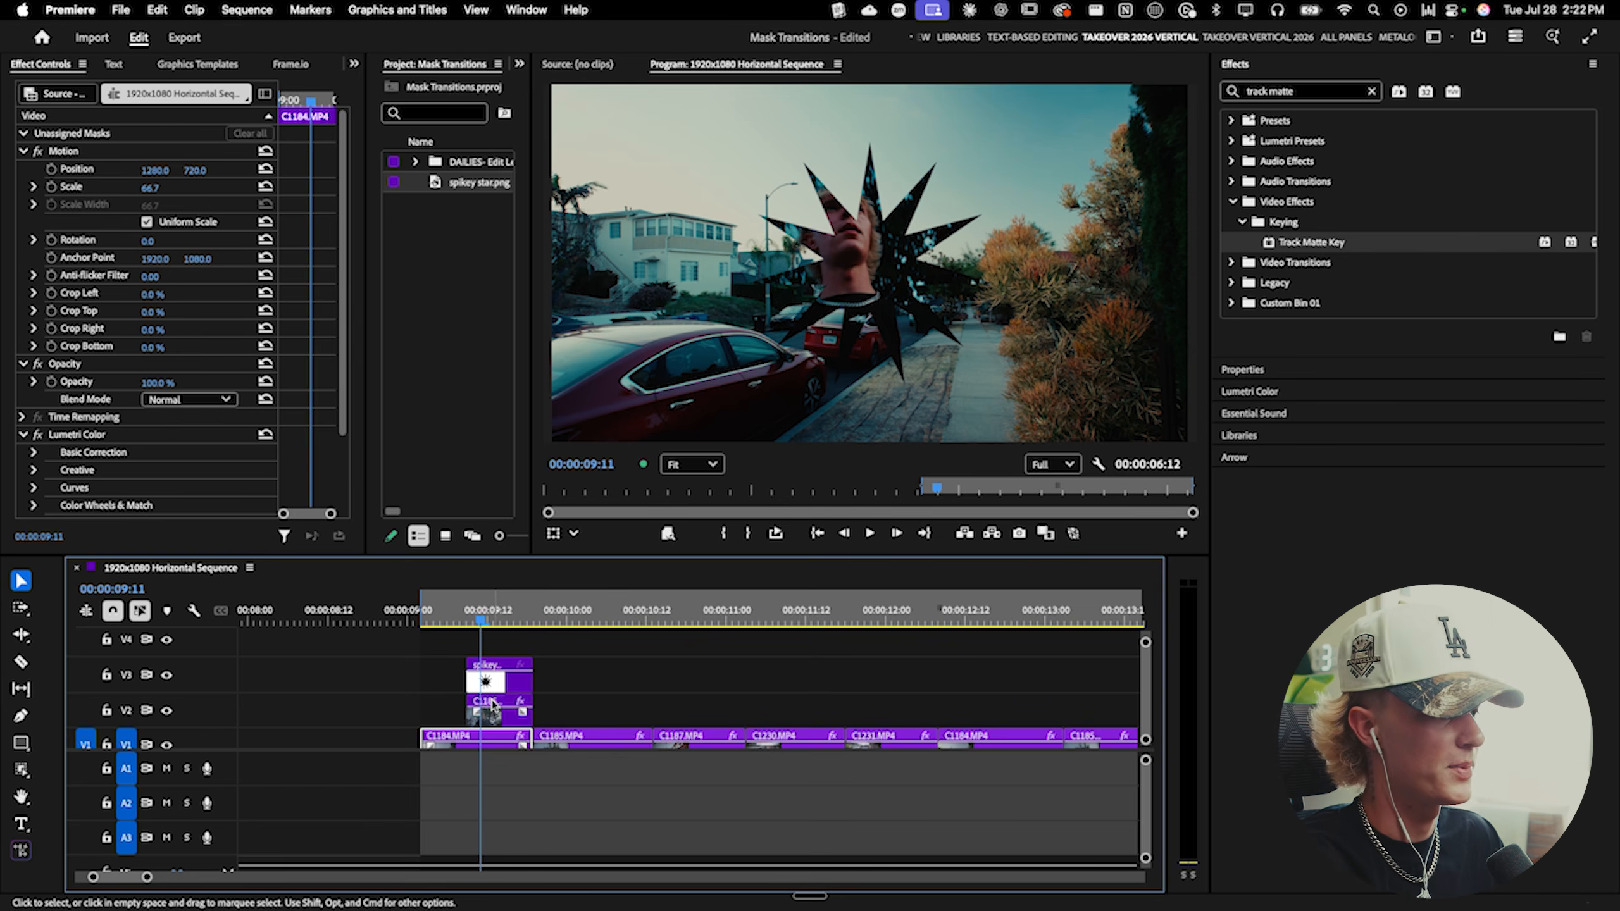
click(492, 704)
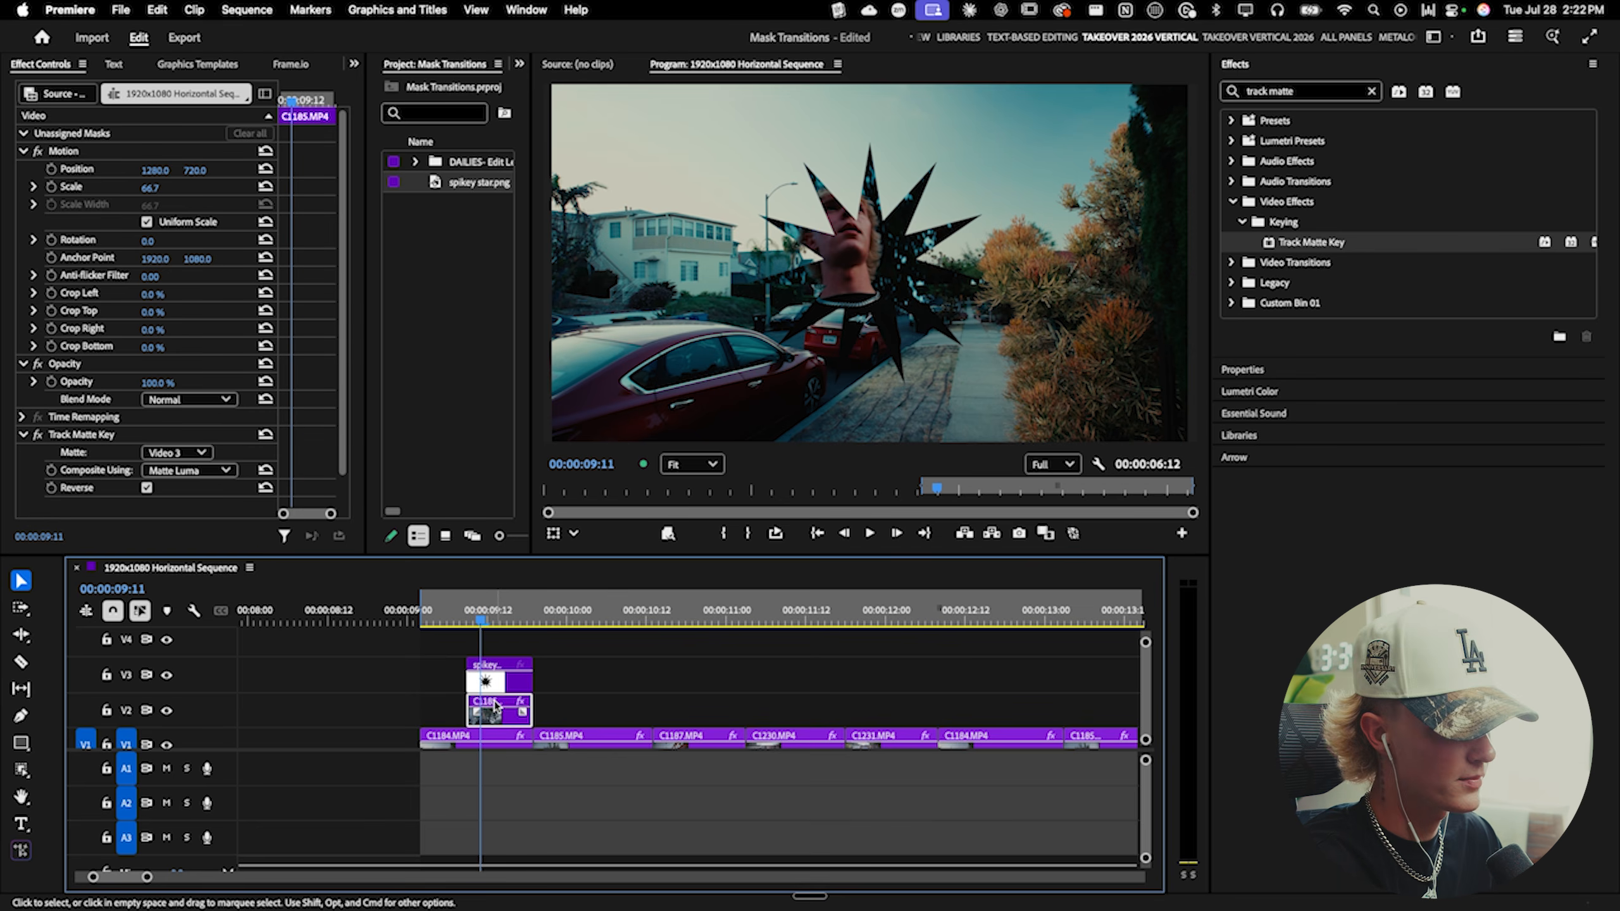
drag(492, 704, 492, 640)
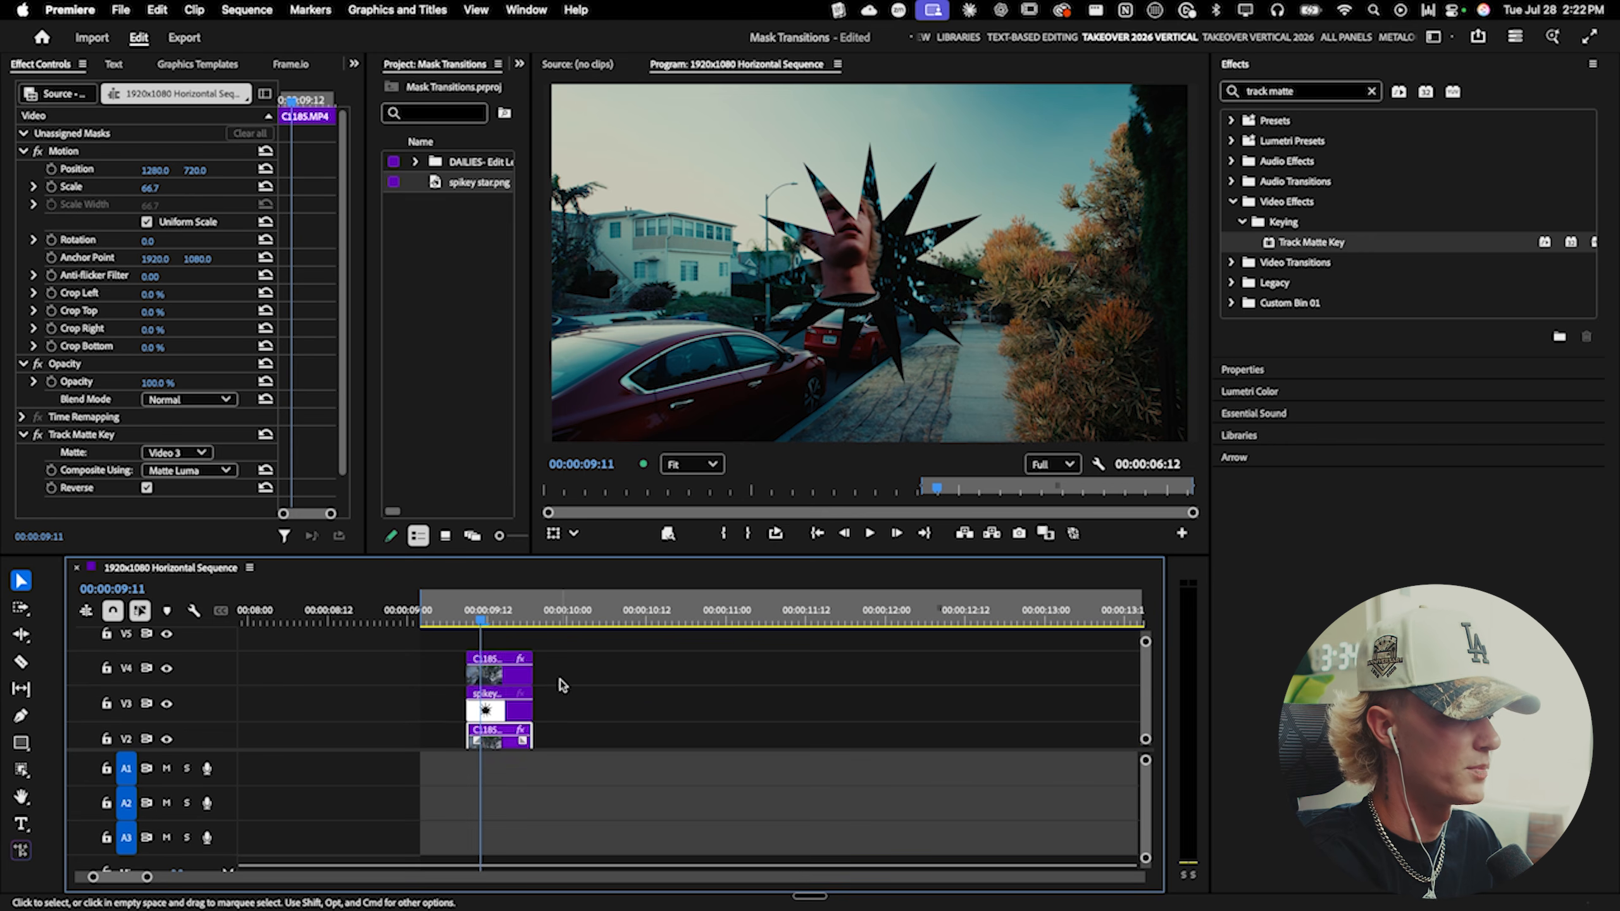
click(496, 680)
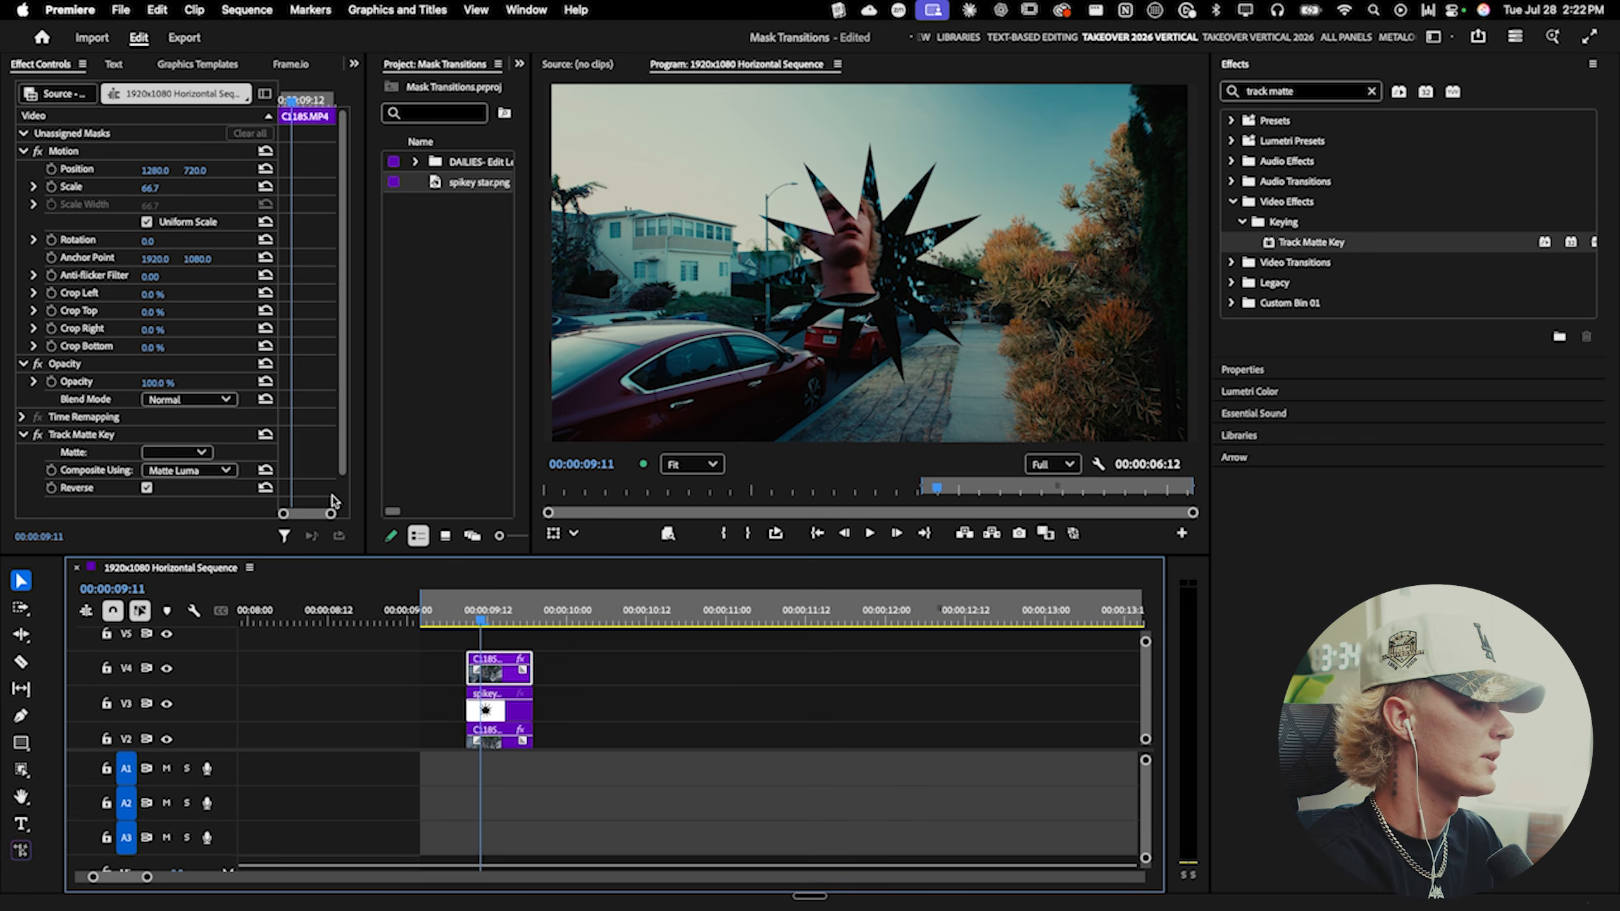
click(79, 436)
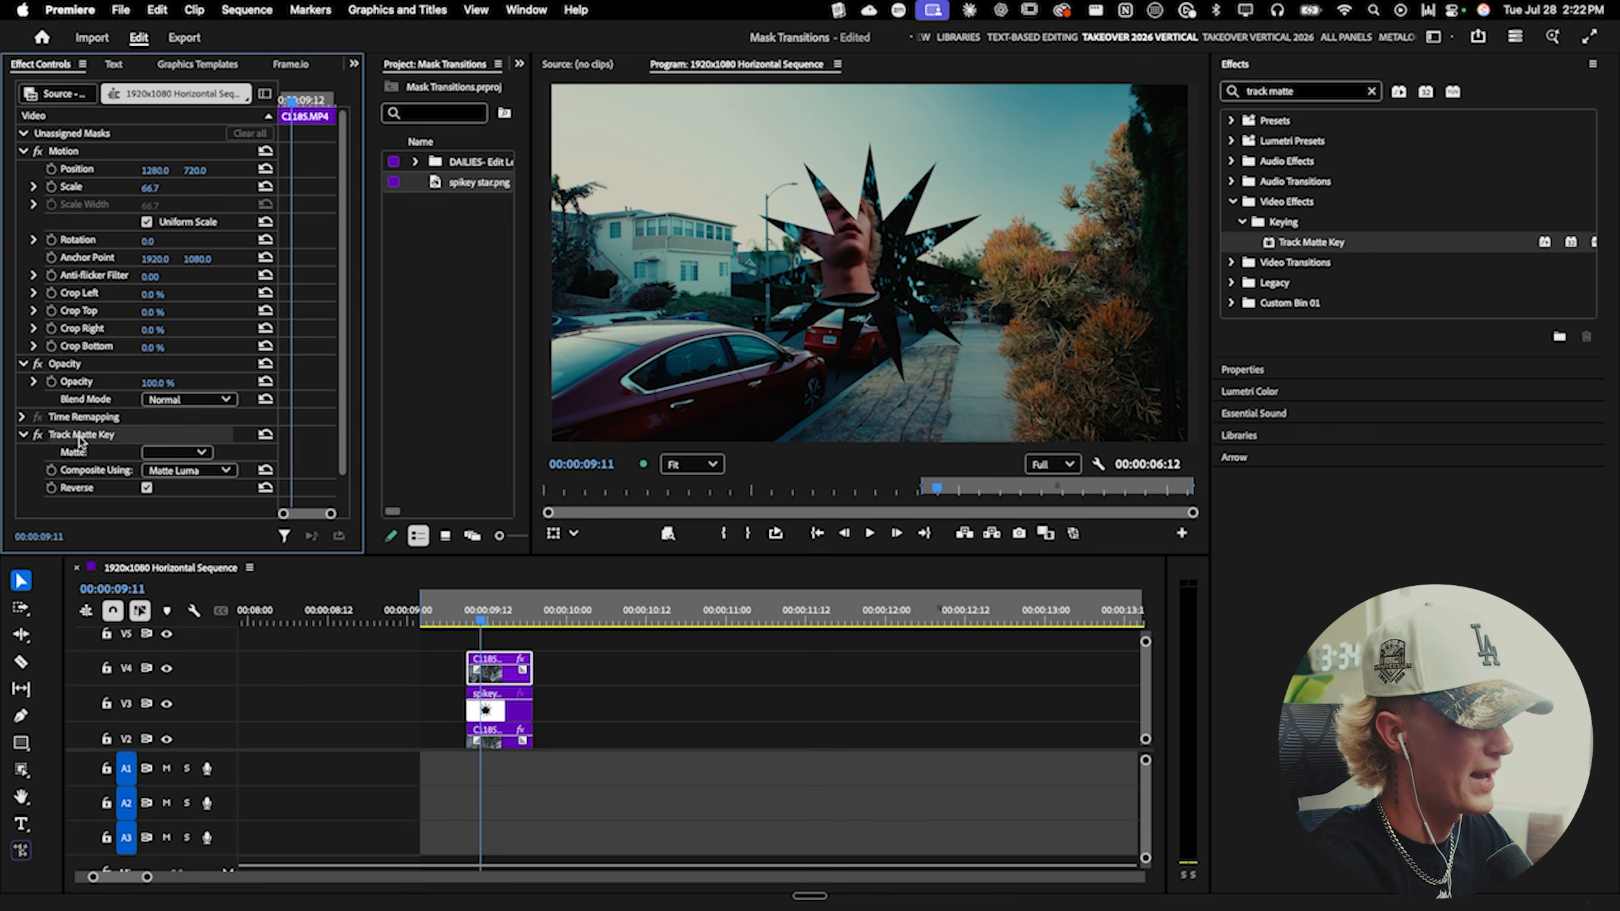
key(Delete)
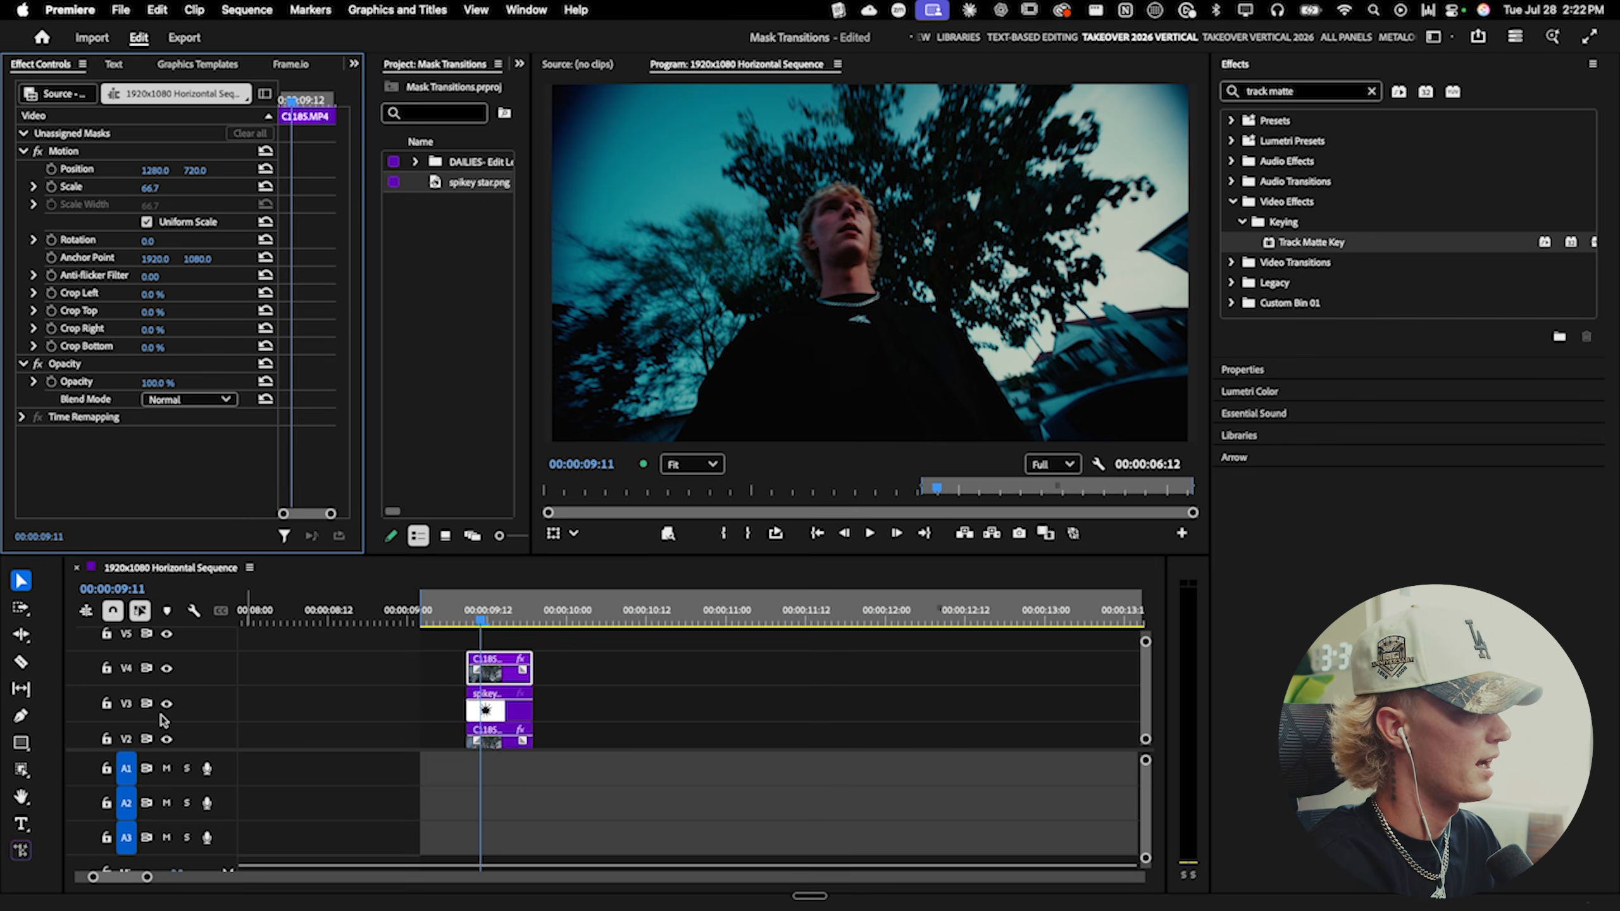
- Create an object mask around the person in the V4 copy and move it under Opacity
click(21, 770)
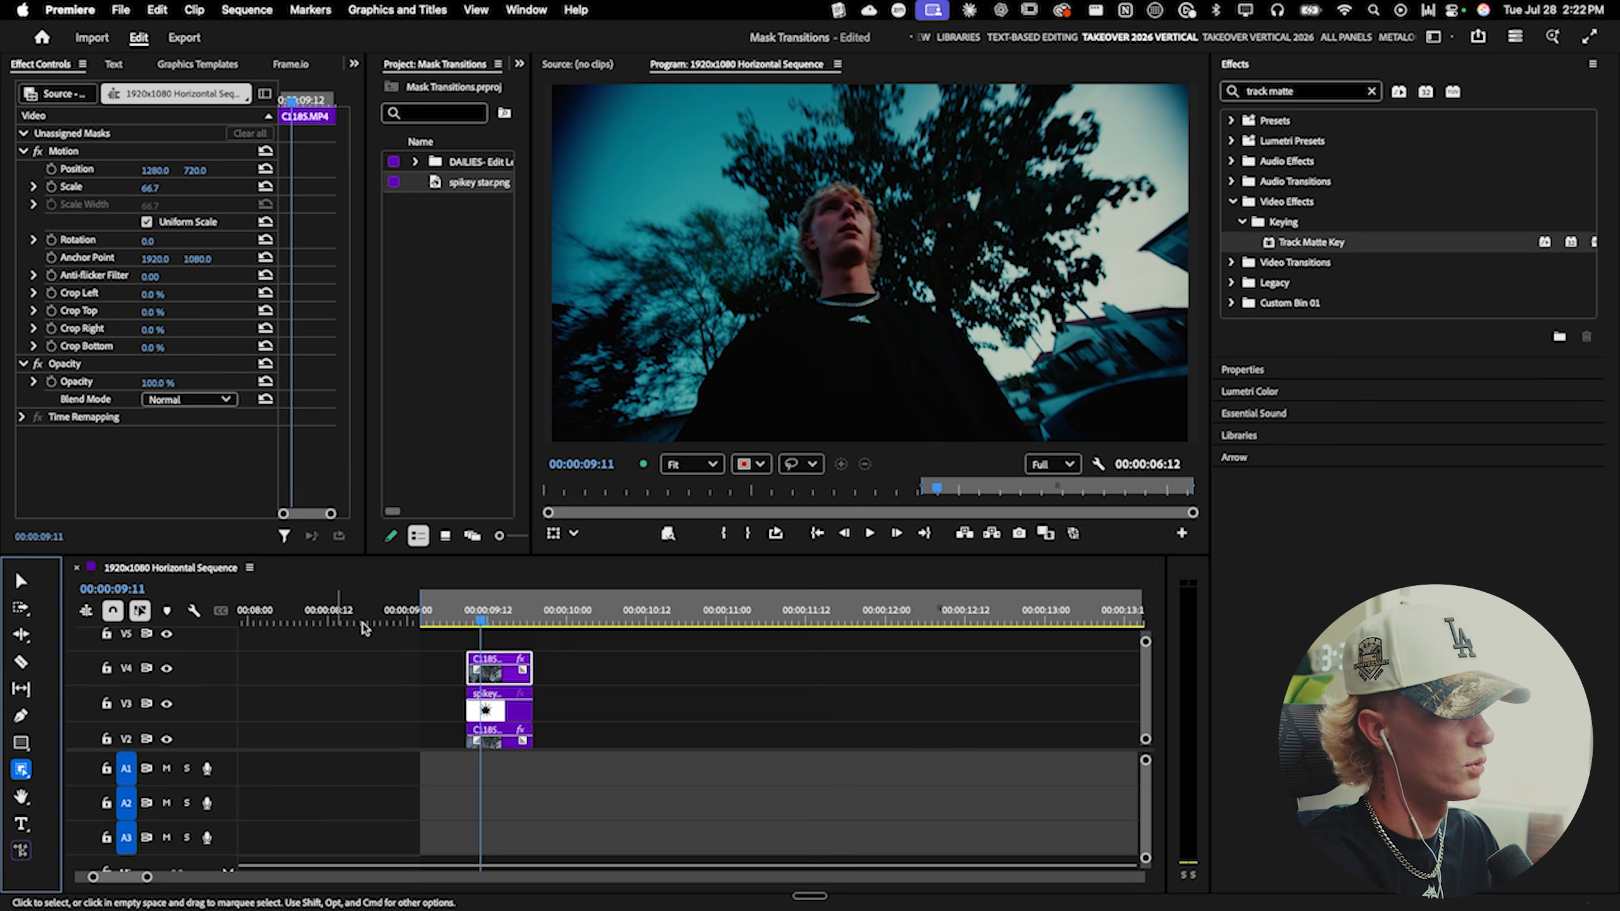
click(853, 274)
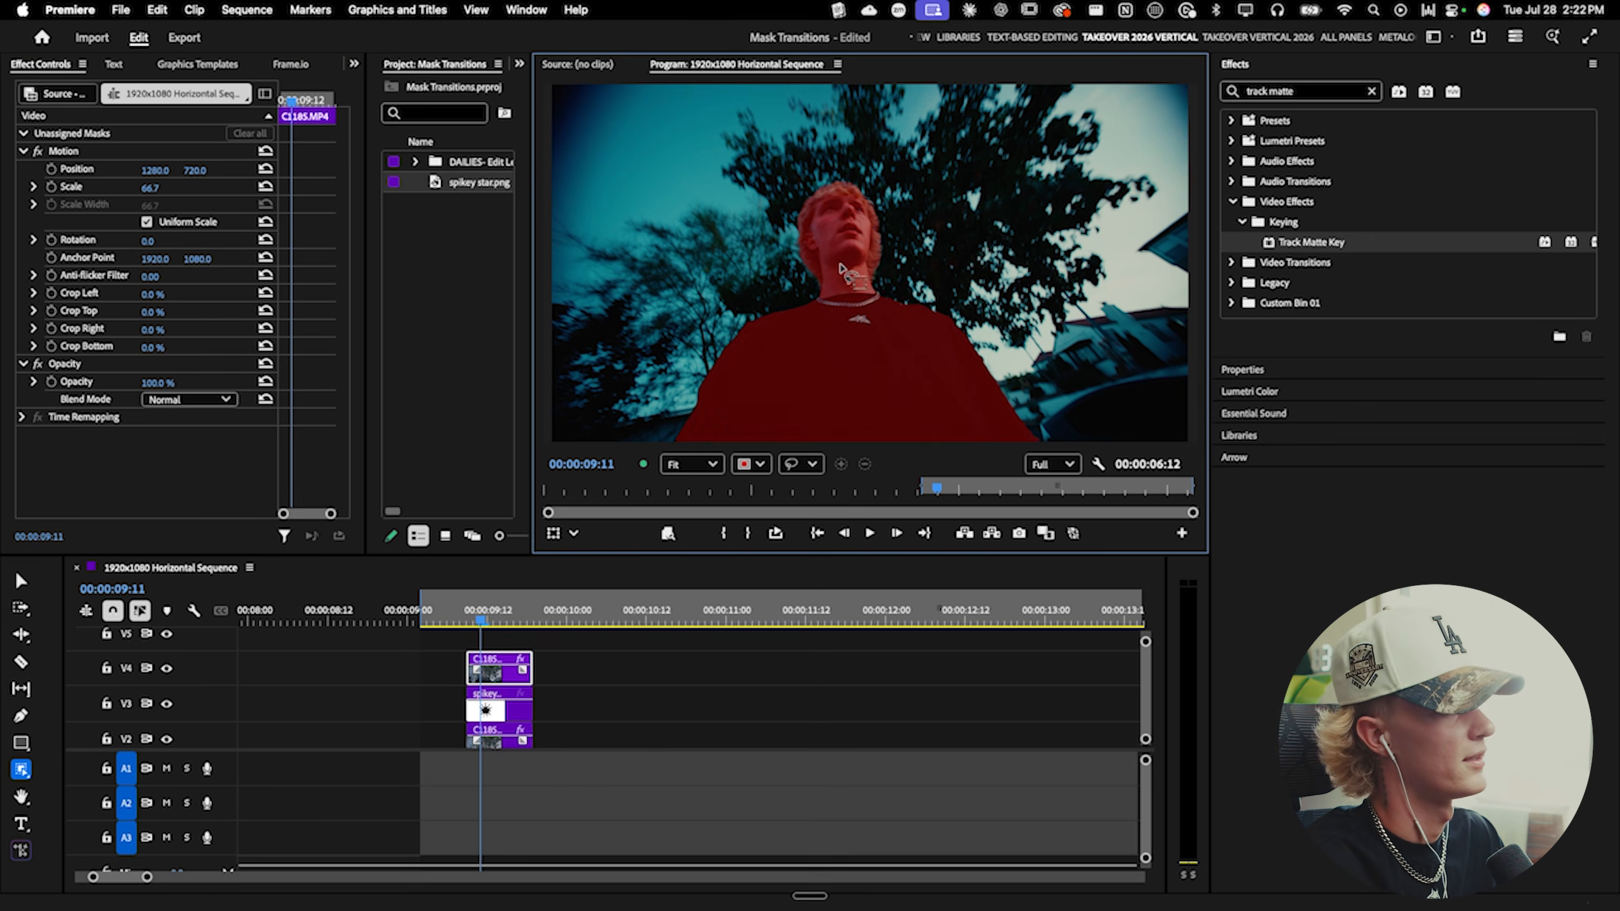
click(191, 169)
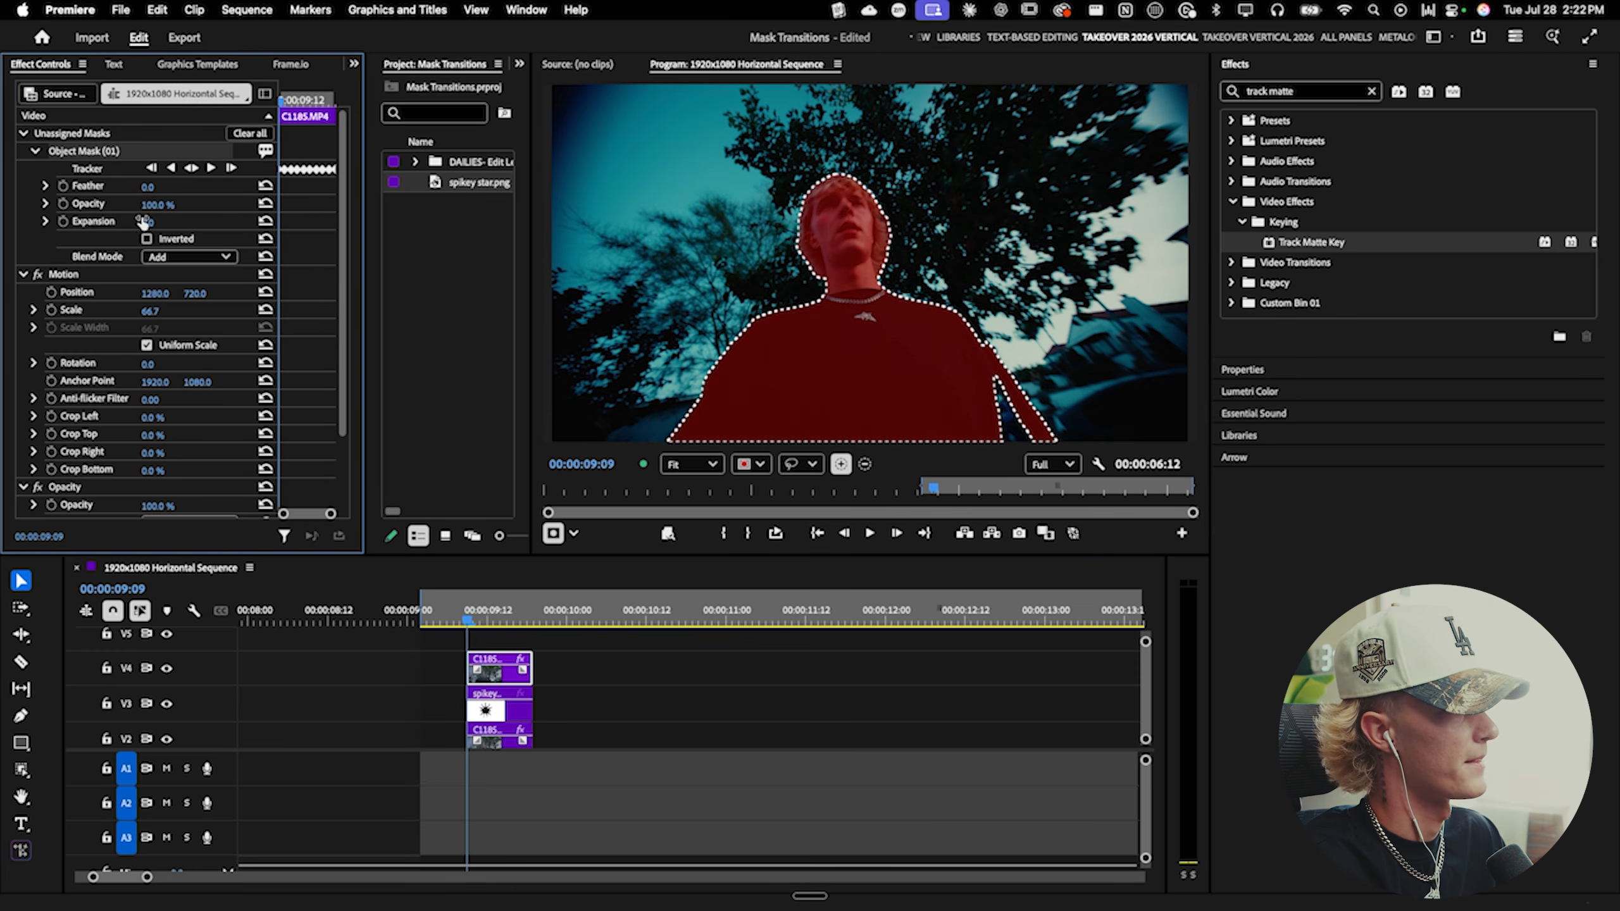
right_click(128, 154)
click(161, 172)
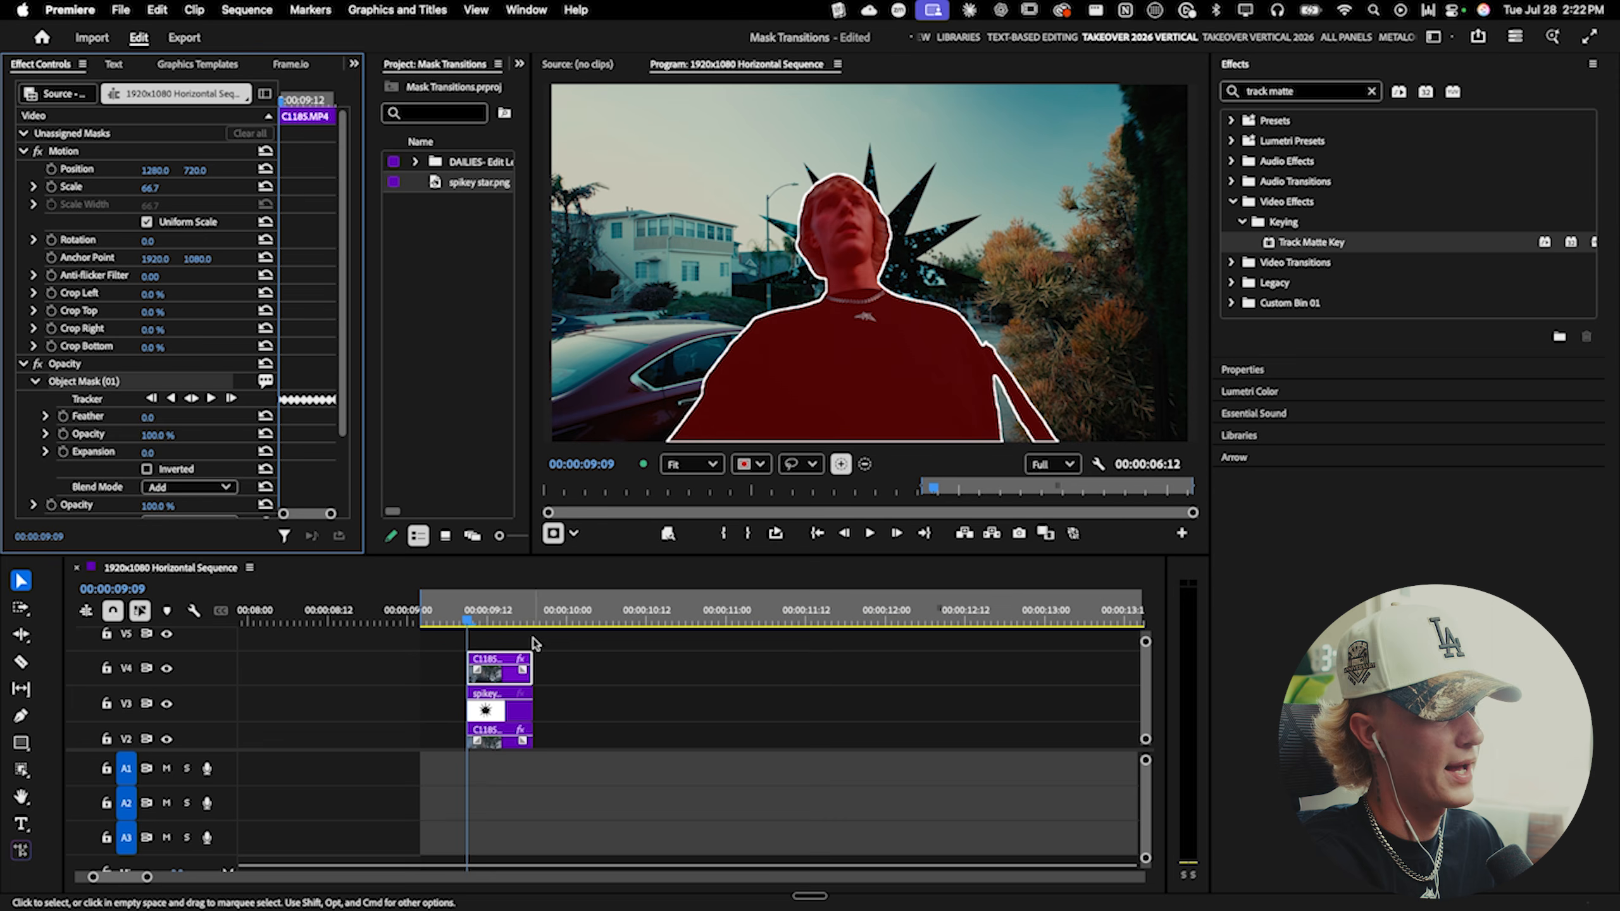
- Shift the person-masked V4 clip a few frames later
click(461, 631)
click(444, 622)
scroll(465, 657, up, 2)
drag(470, 673, 499, 673)
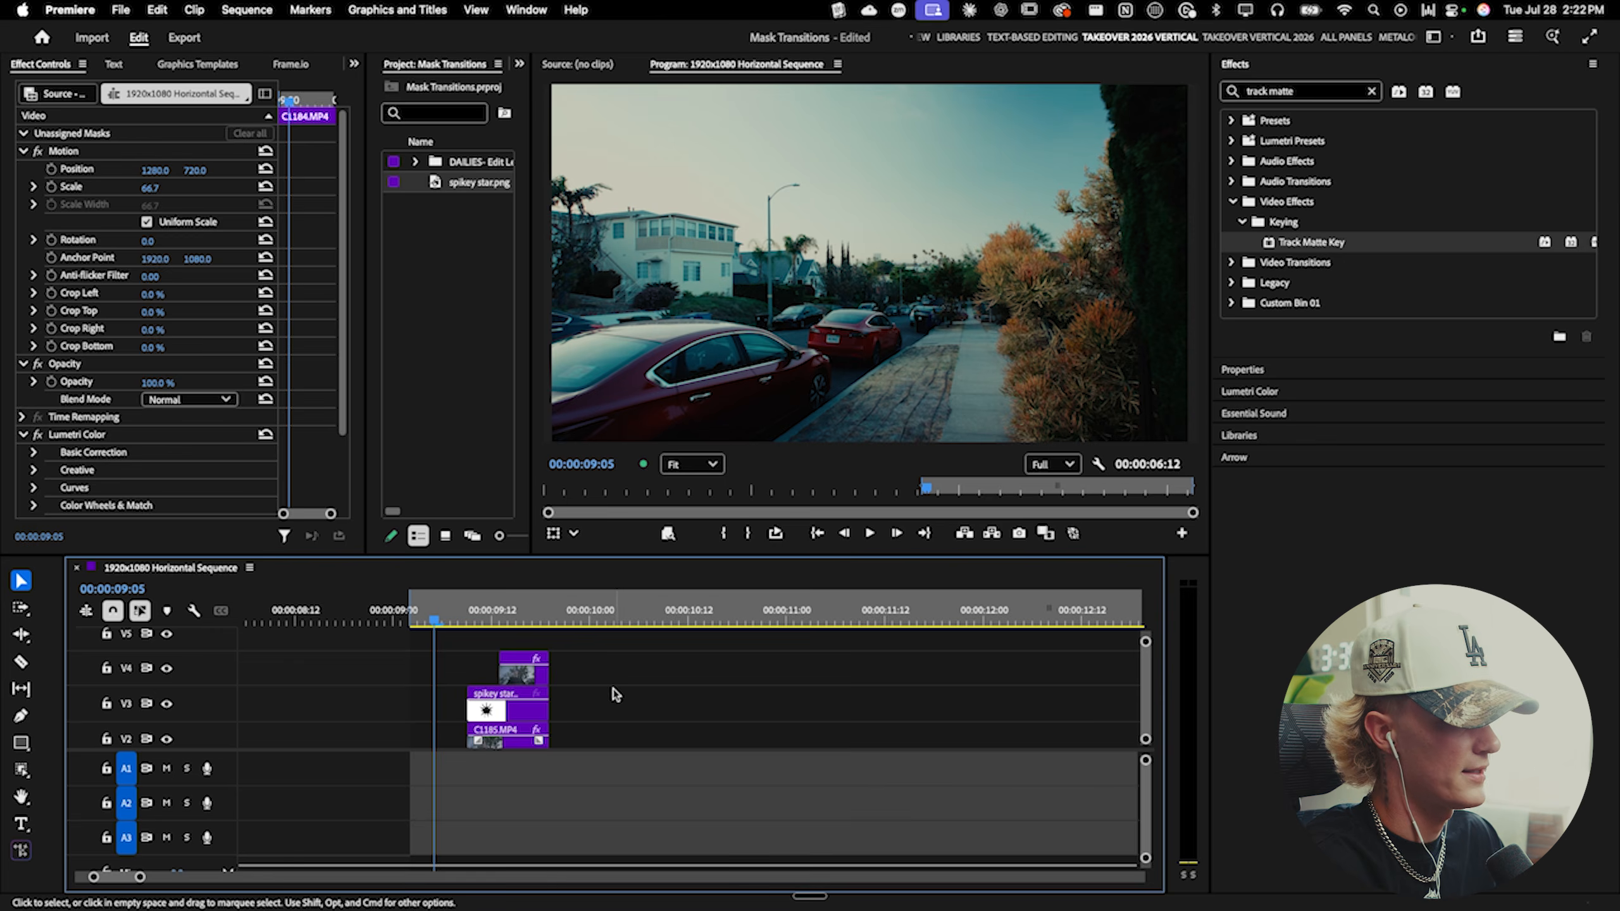
- Preview the transition with the person cut-out layered on top
click(620, 694)
key(space)
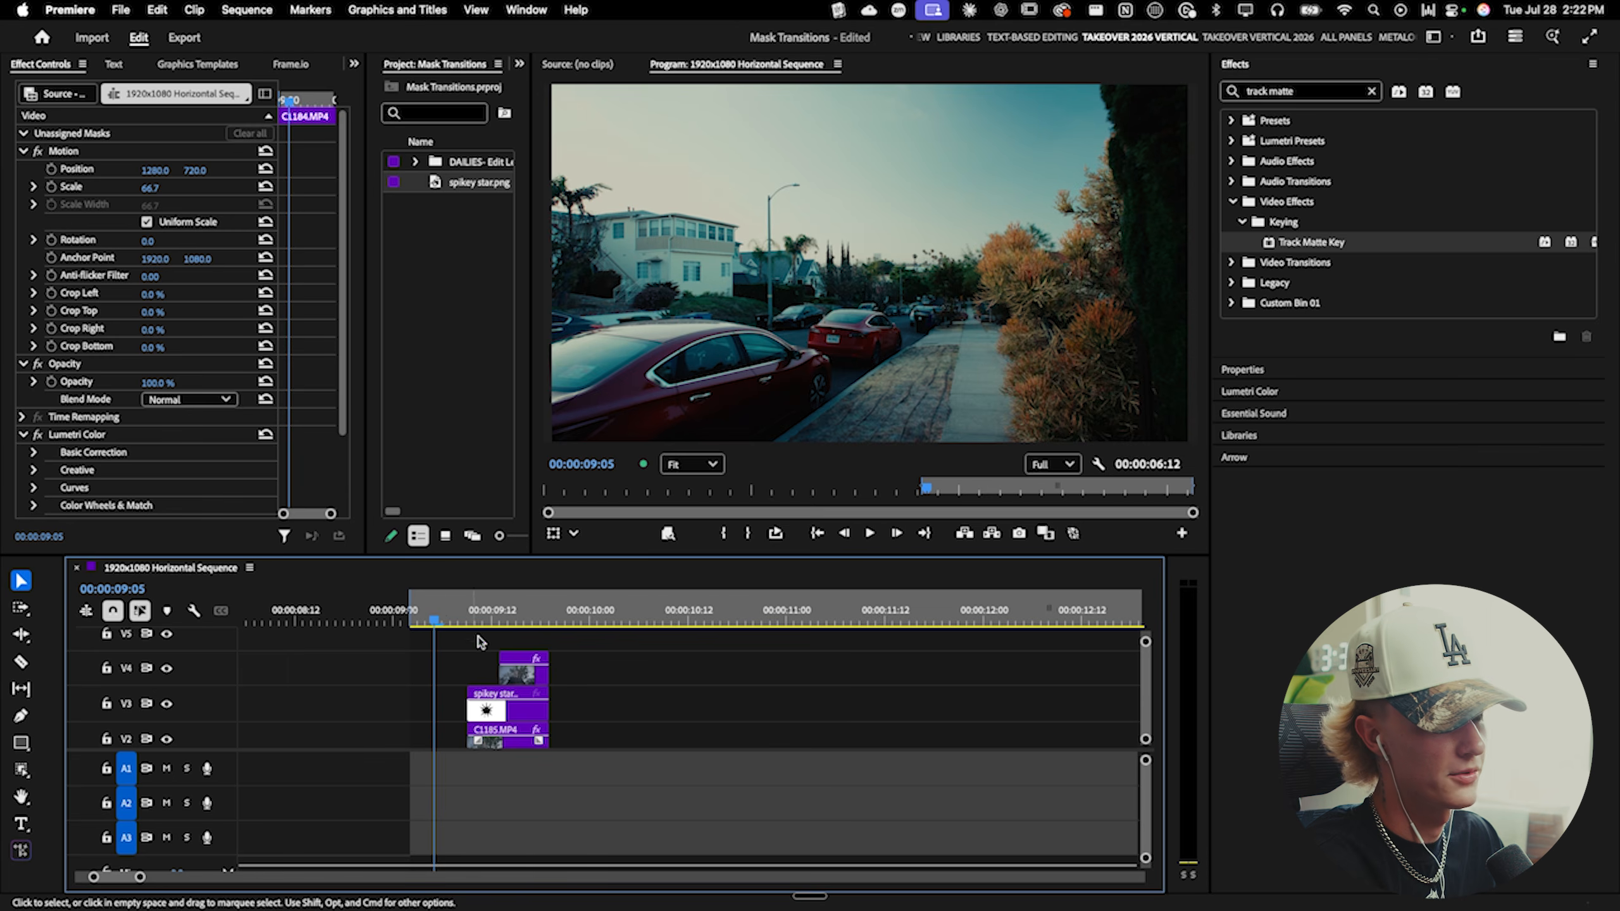
key(space)
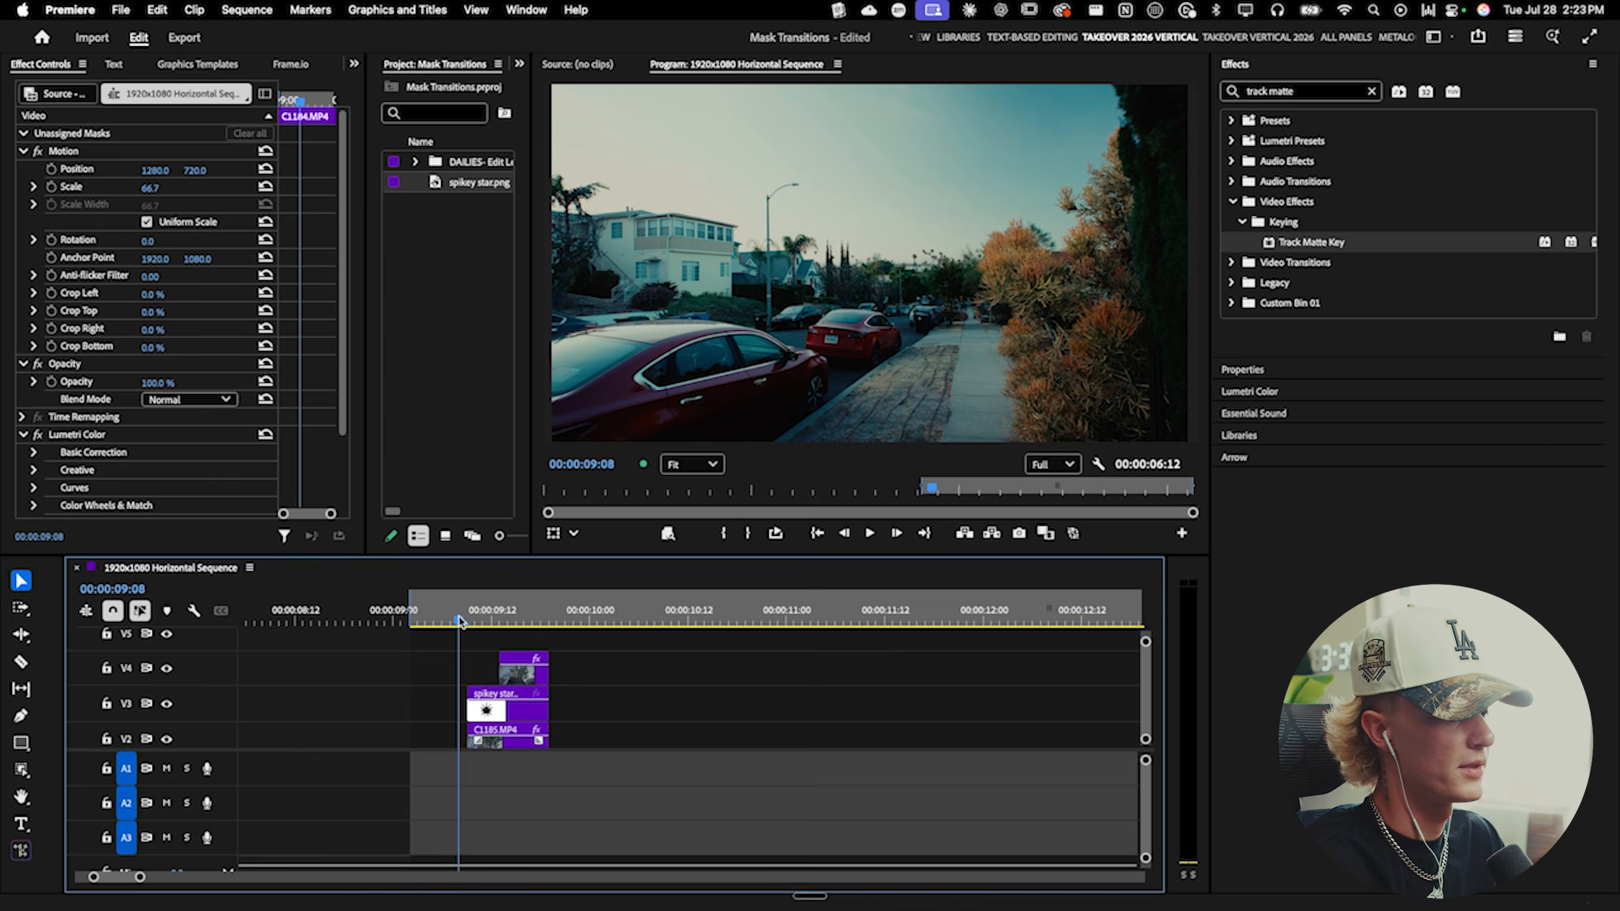
scroll(672, 678, down, 1)
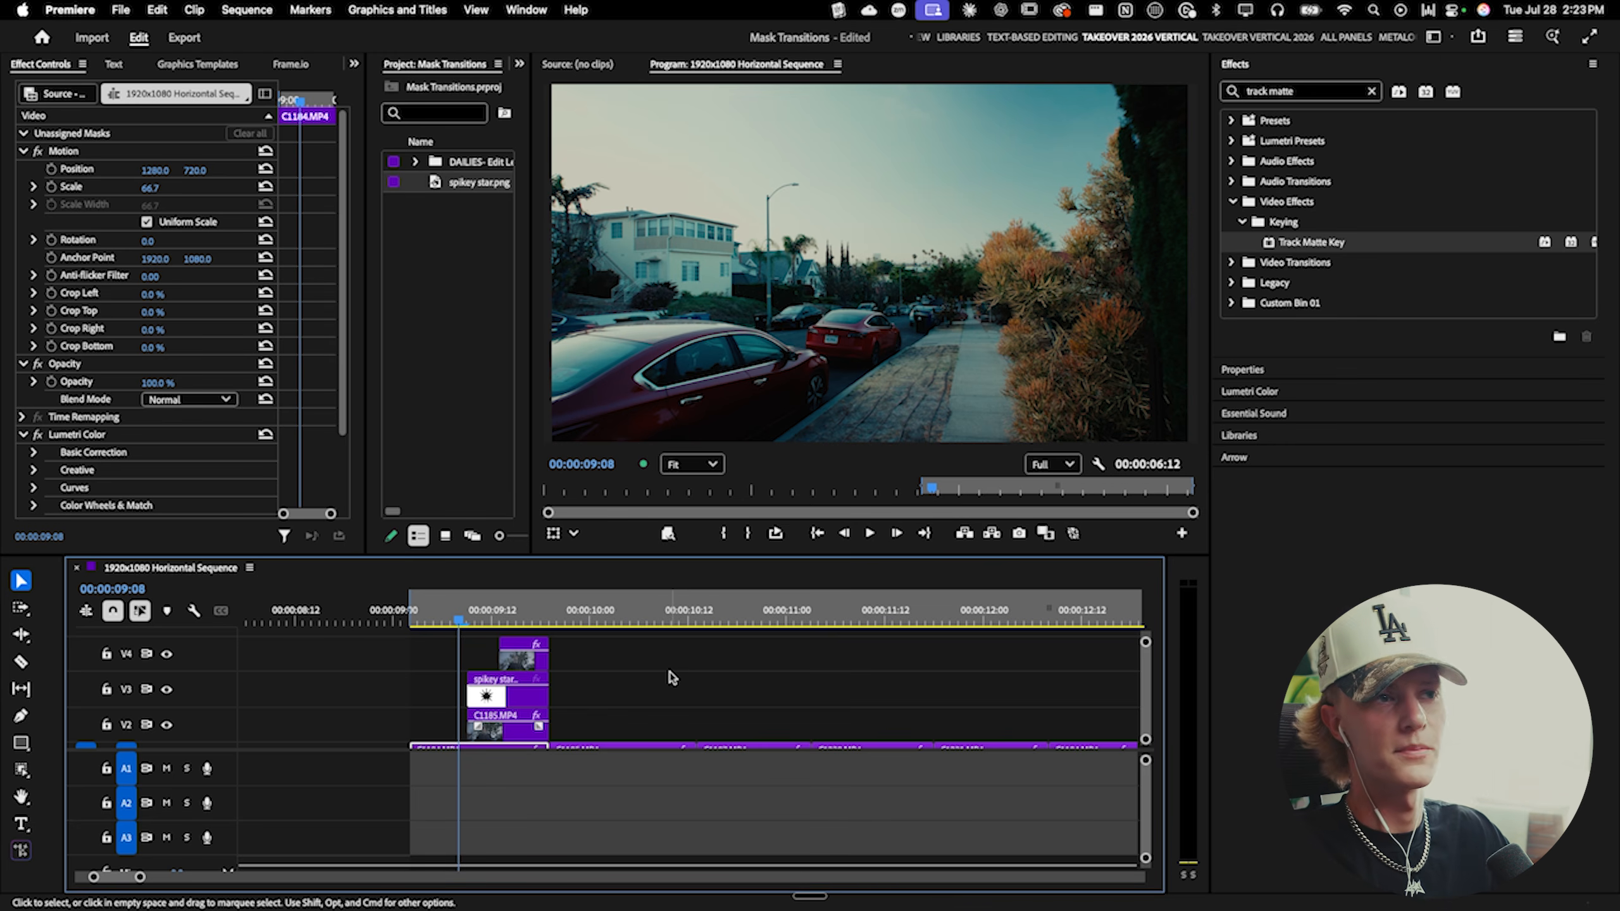
- Apply the DAILIES- White Flash In (add to mask) preset to the V2 and V4 clips
click(1307, 94)
key(BackSpace)
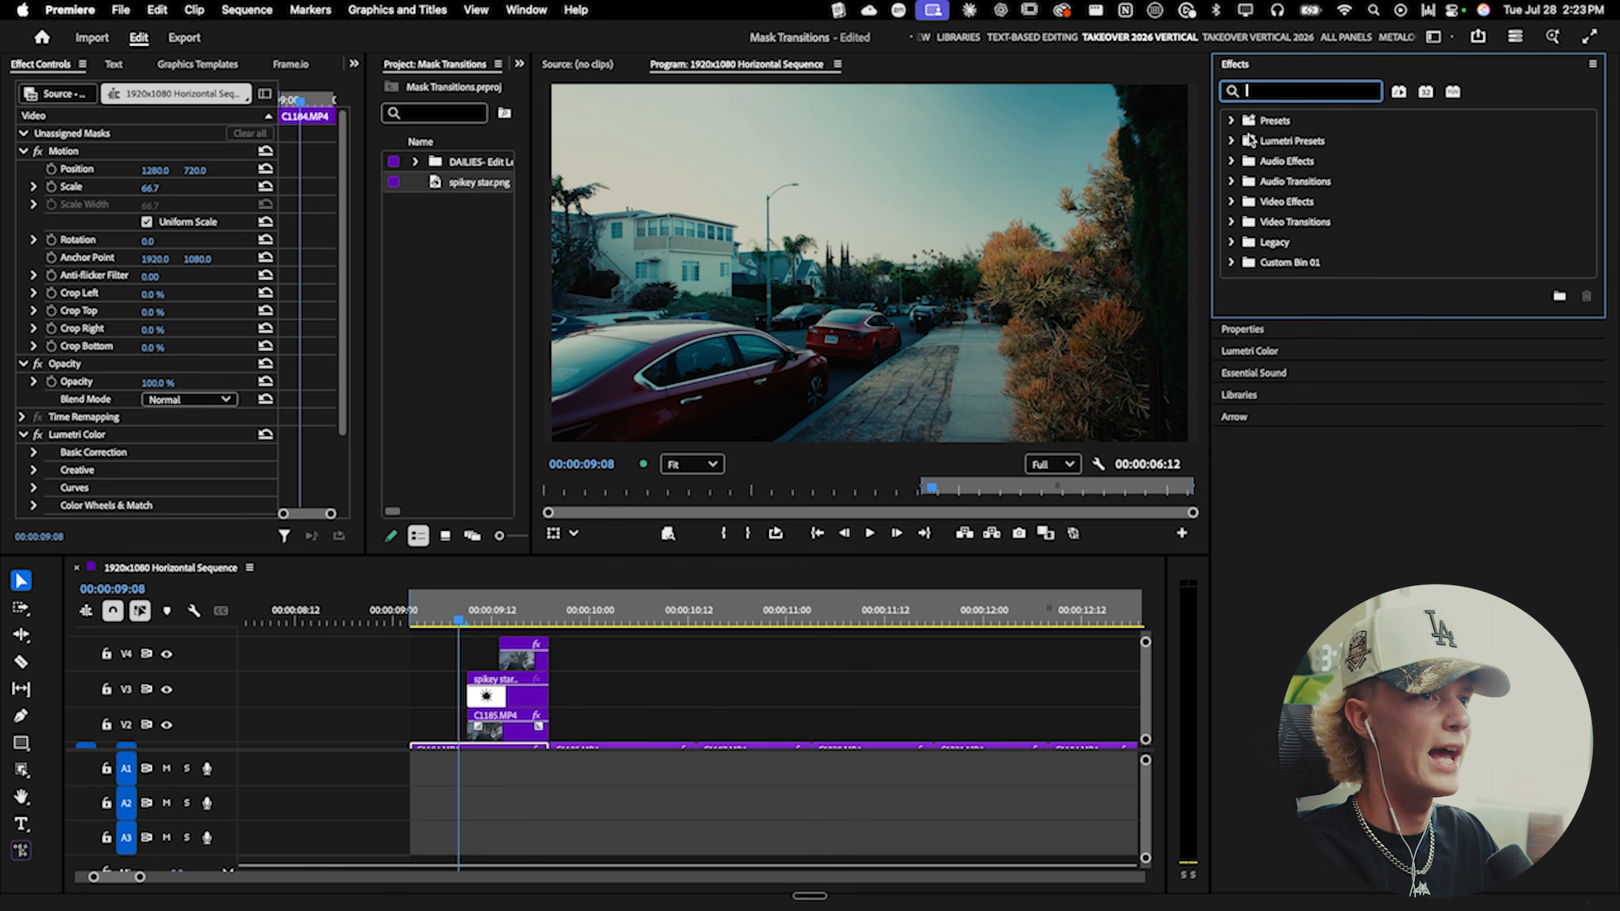
click(1231, 120)
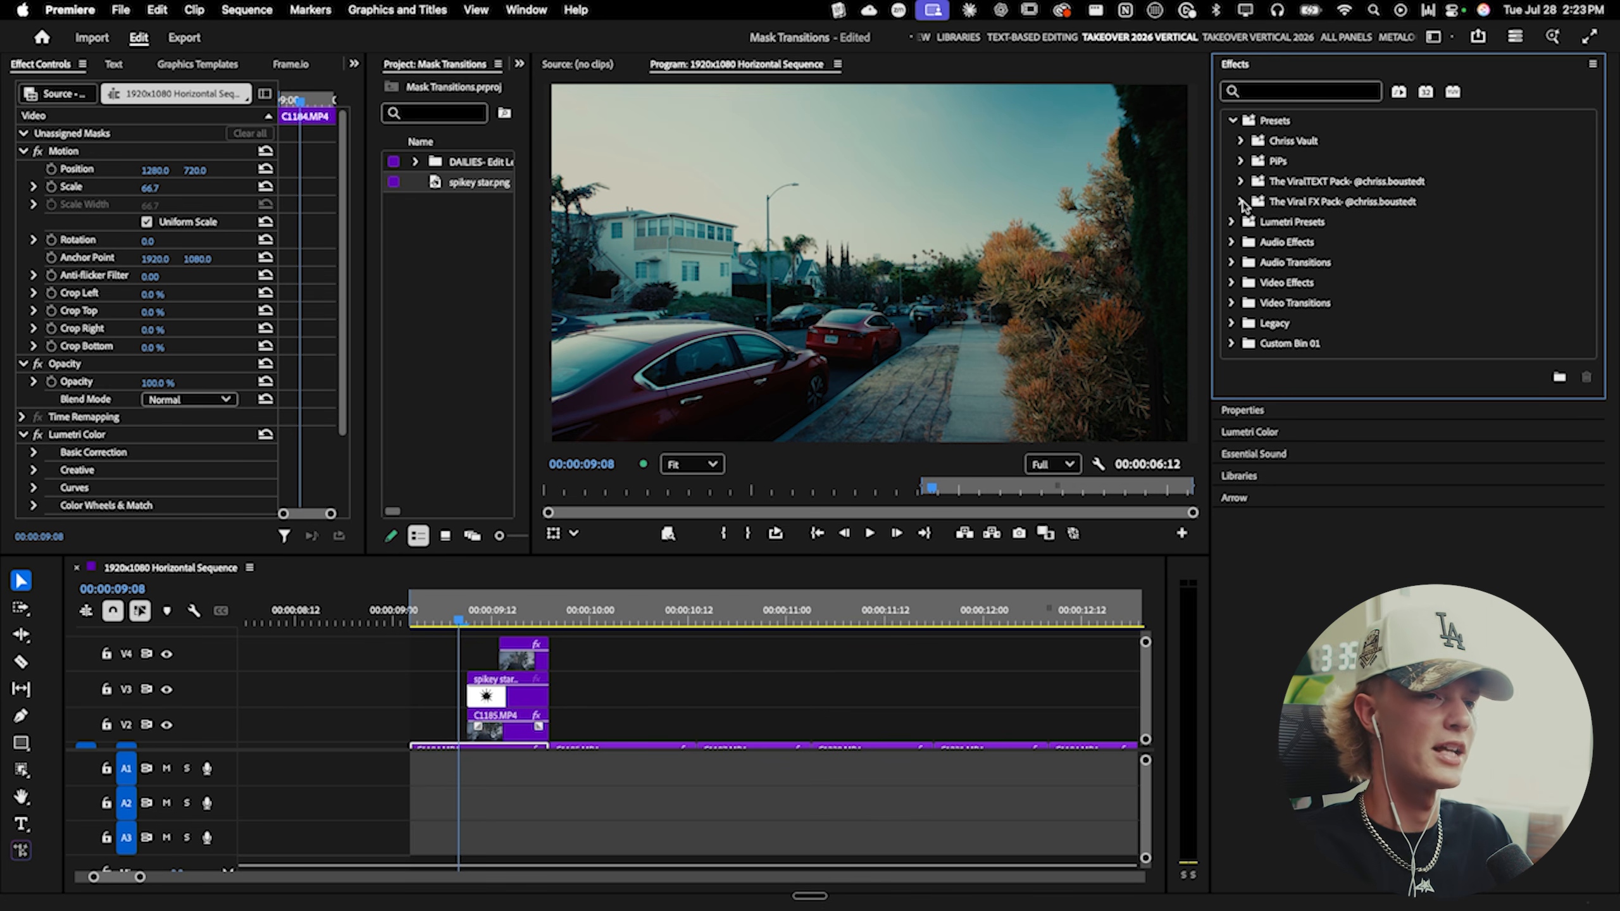
click(1241, 201)
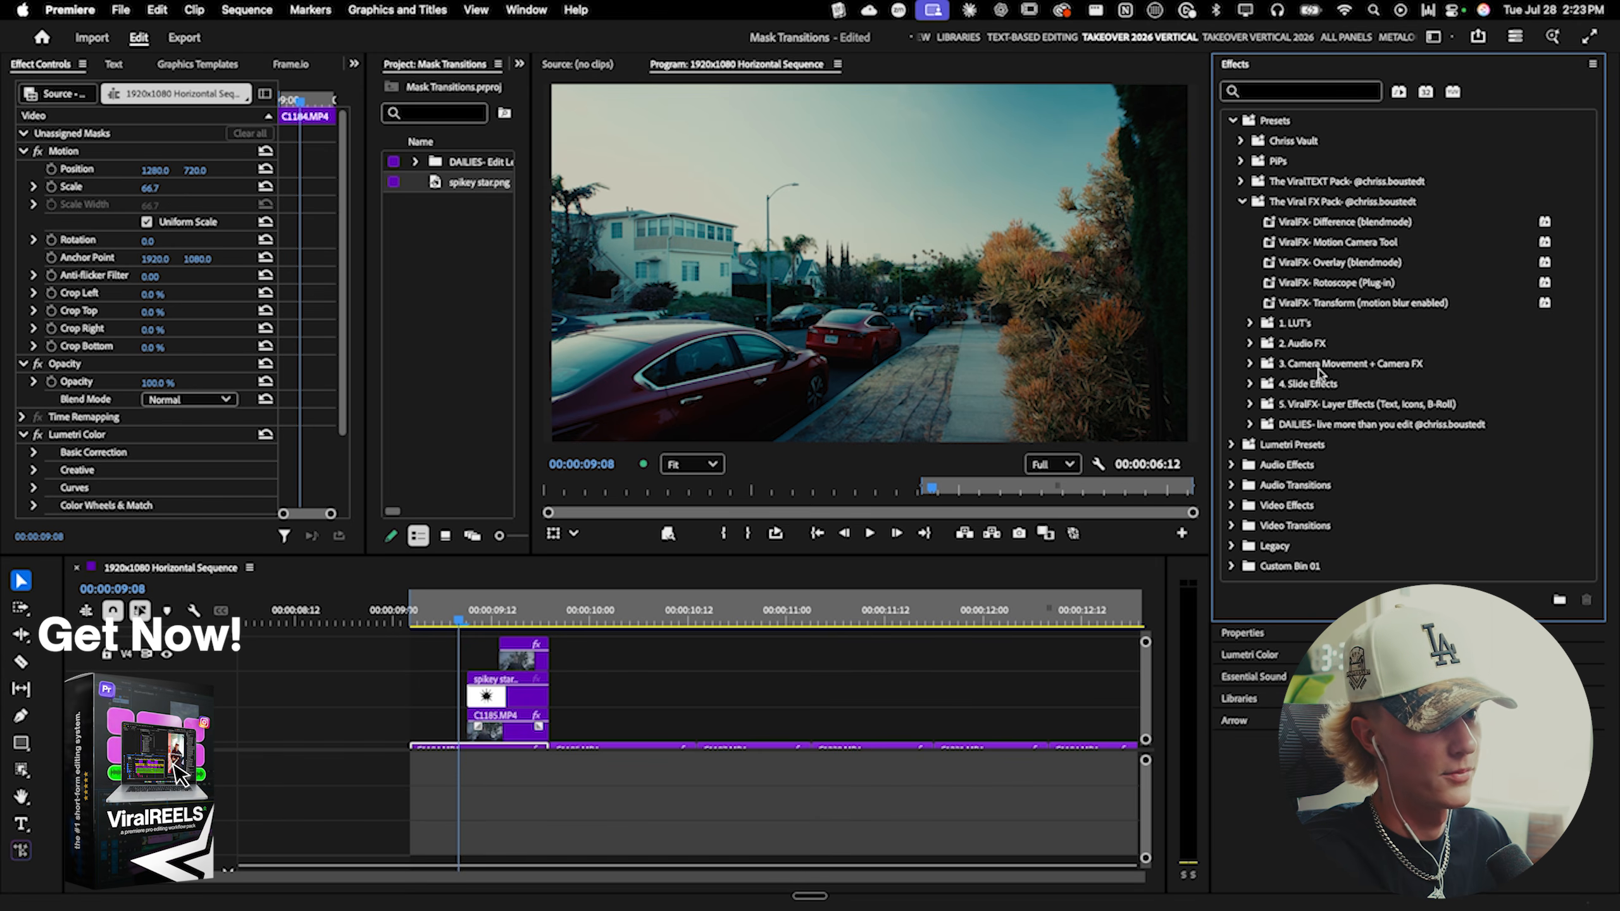
click(1250, 425)
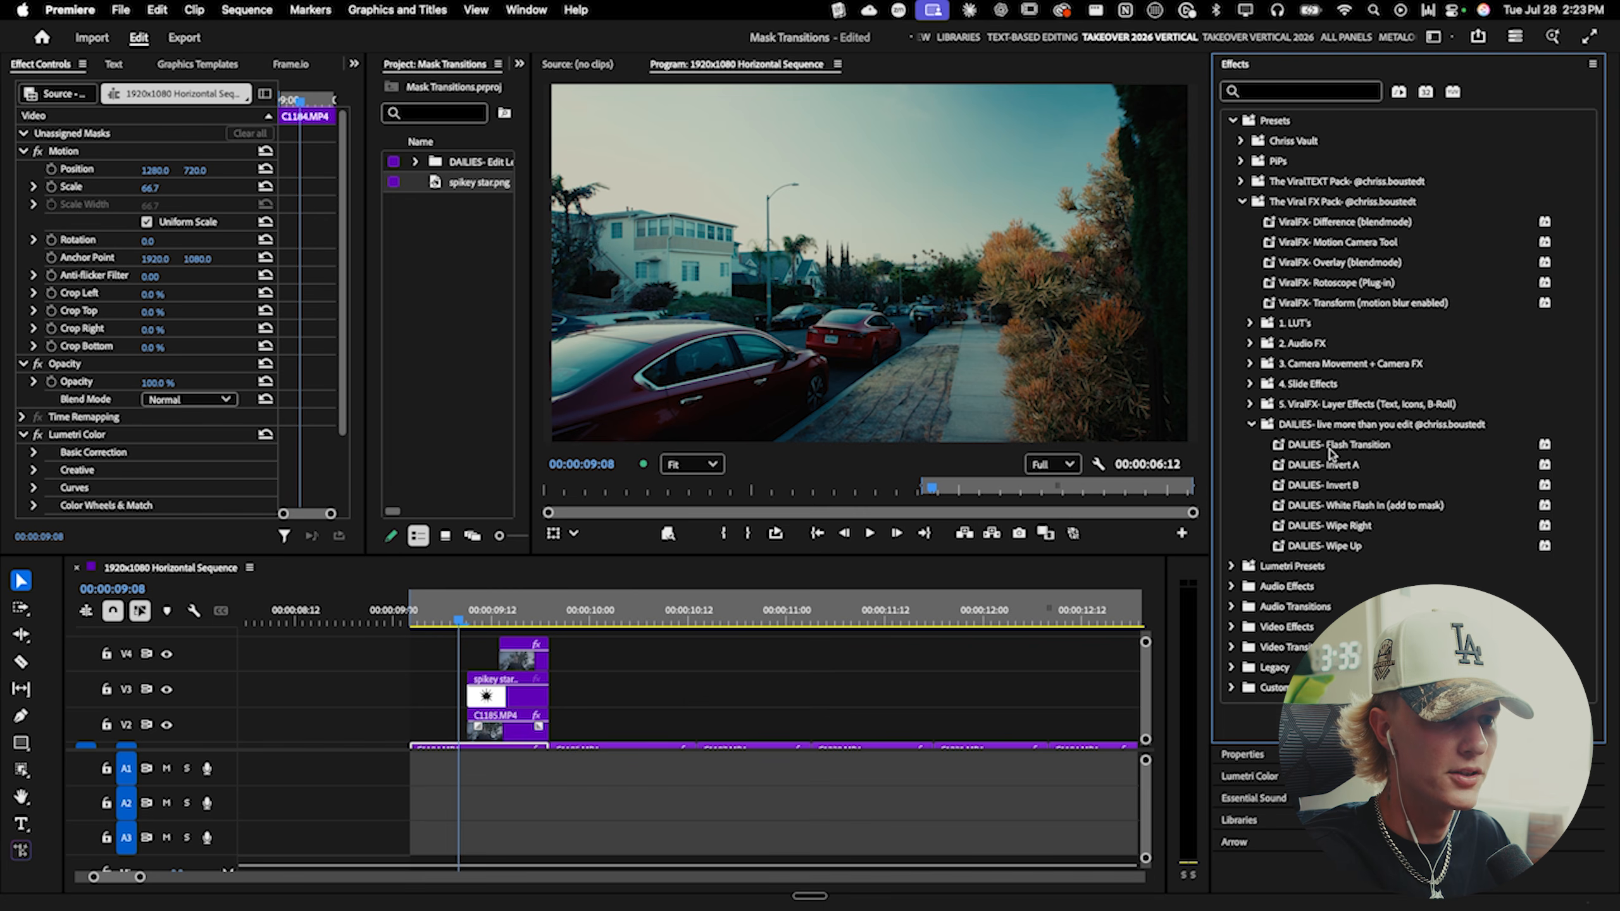
drag(1339, 503, 490, 721)
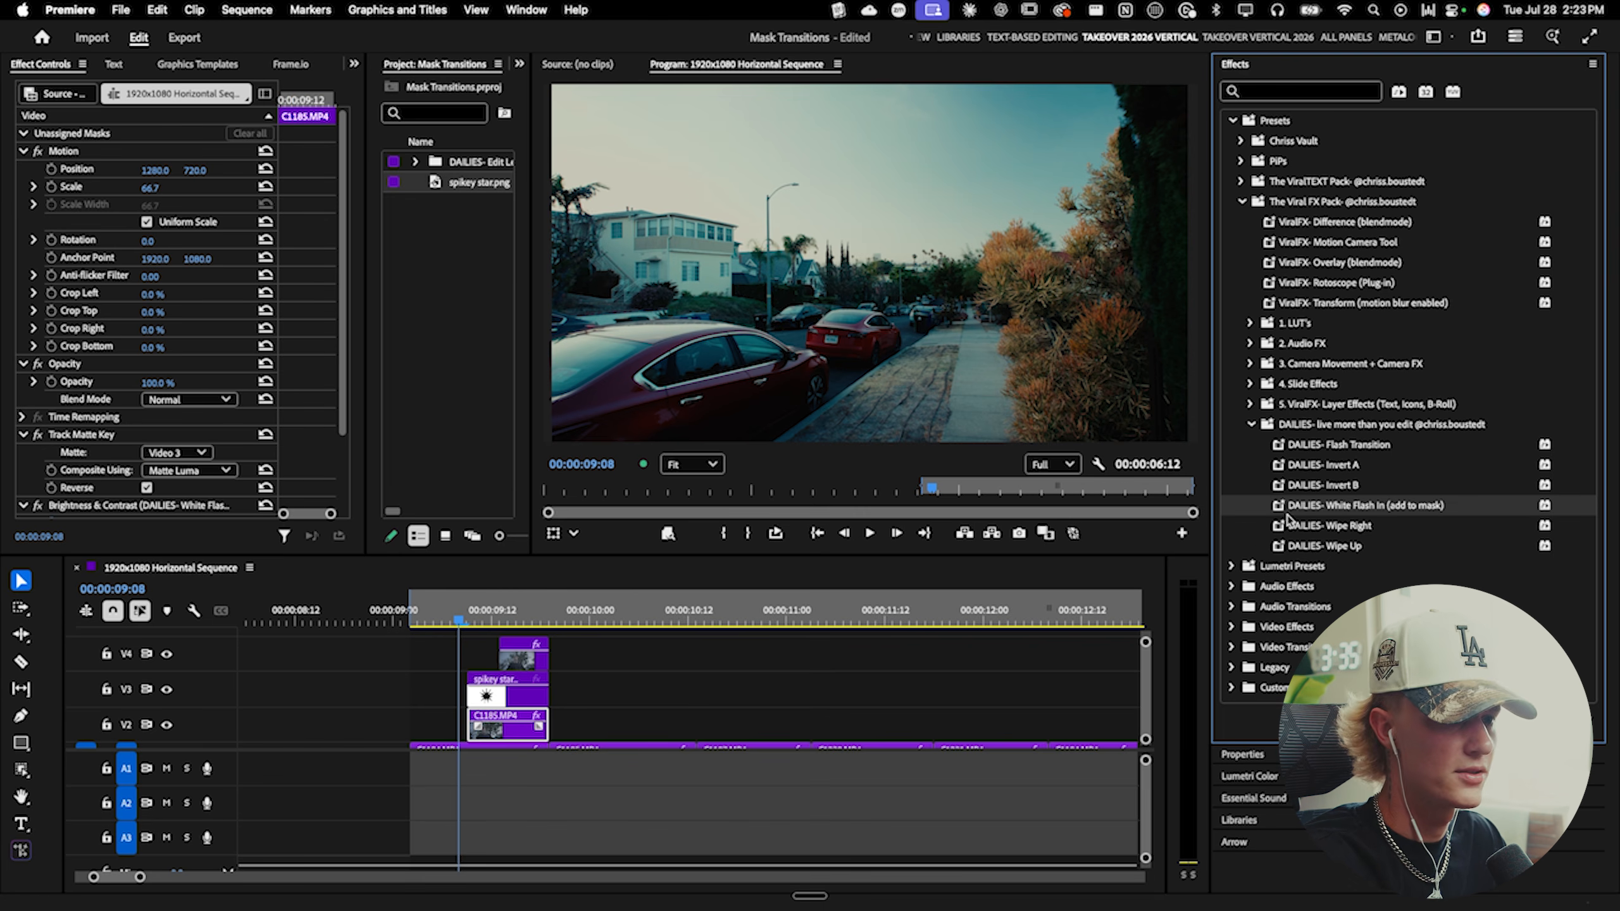
drag(1312, 513, 529, 651)
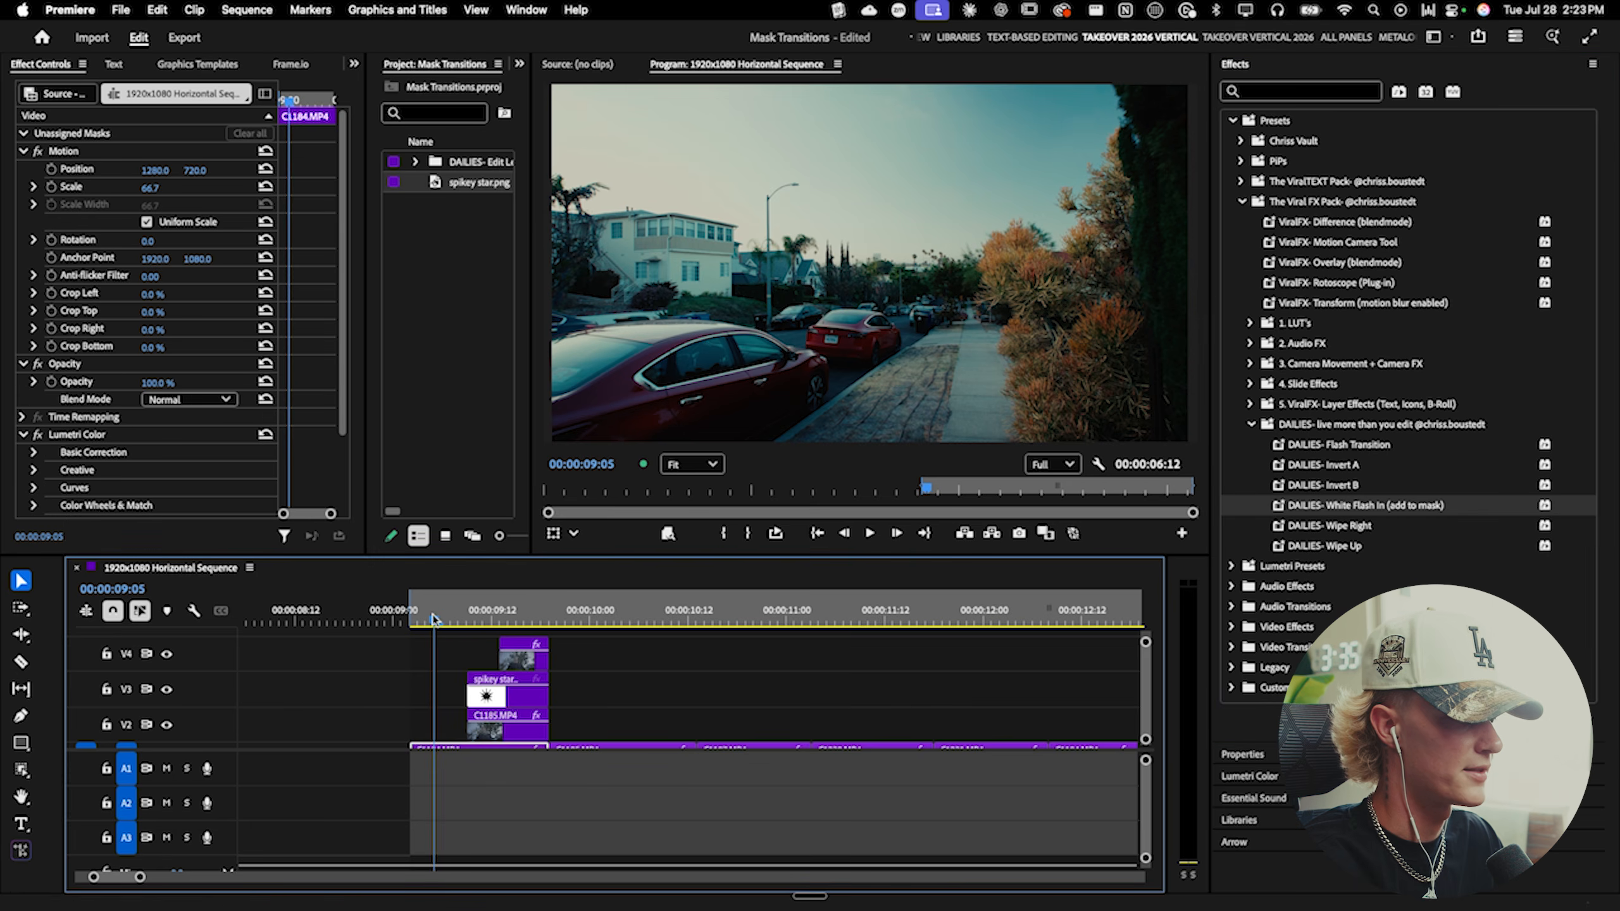
- Apply the same White Flash In preset to the C1185.MP4 clip on V1 after the transition
key(space)
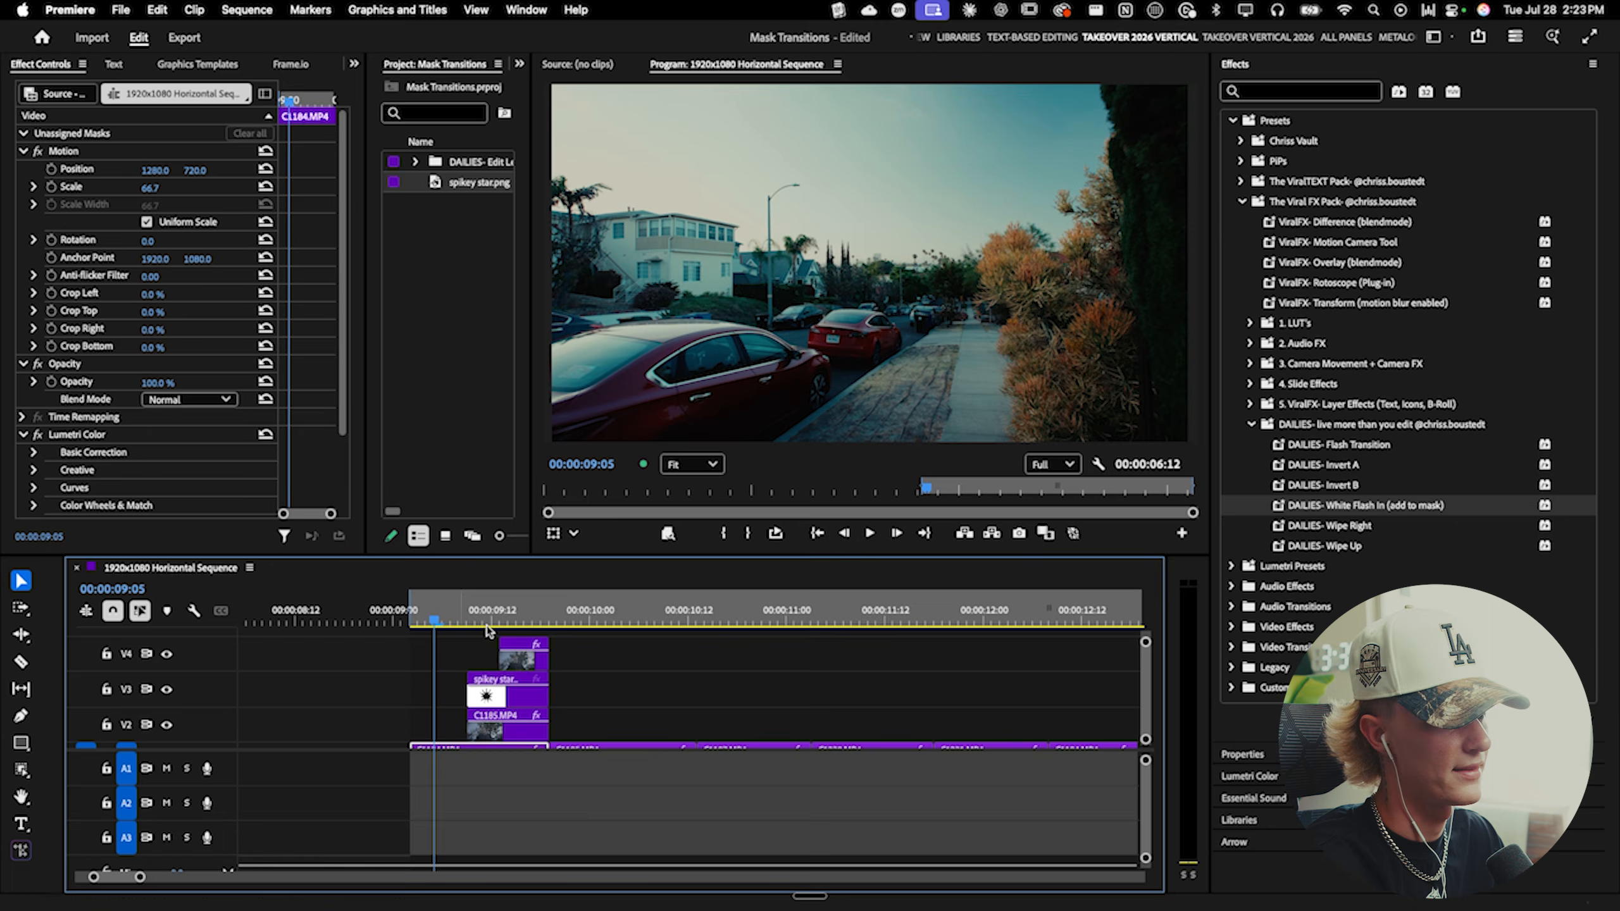
key(space)
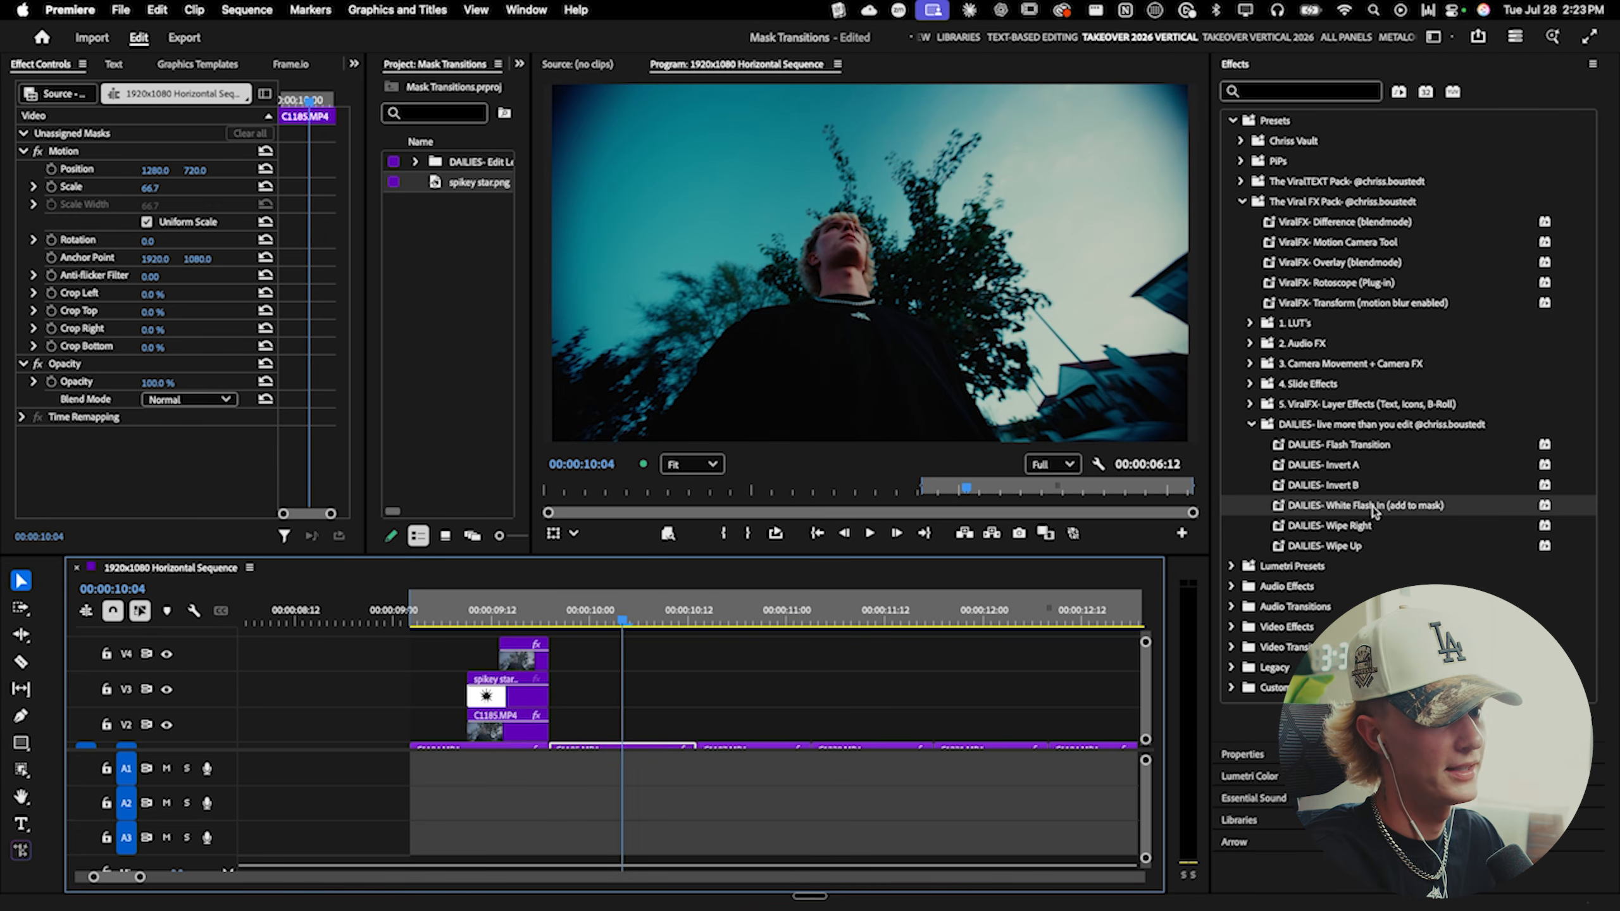
click(1372, 507)
scroll(1160, 608, down, 1)
drag(1332, 507, 596, 728)
click(436, 616)
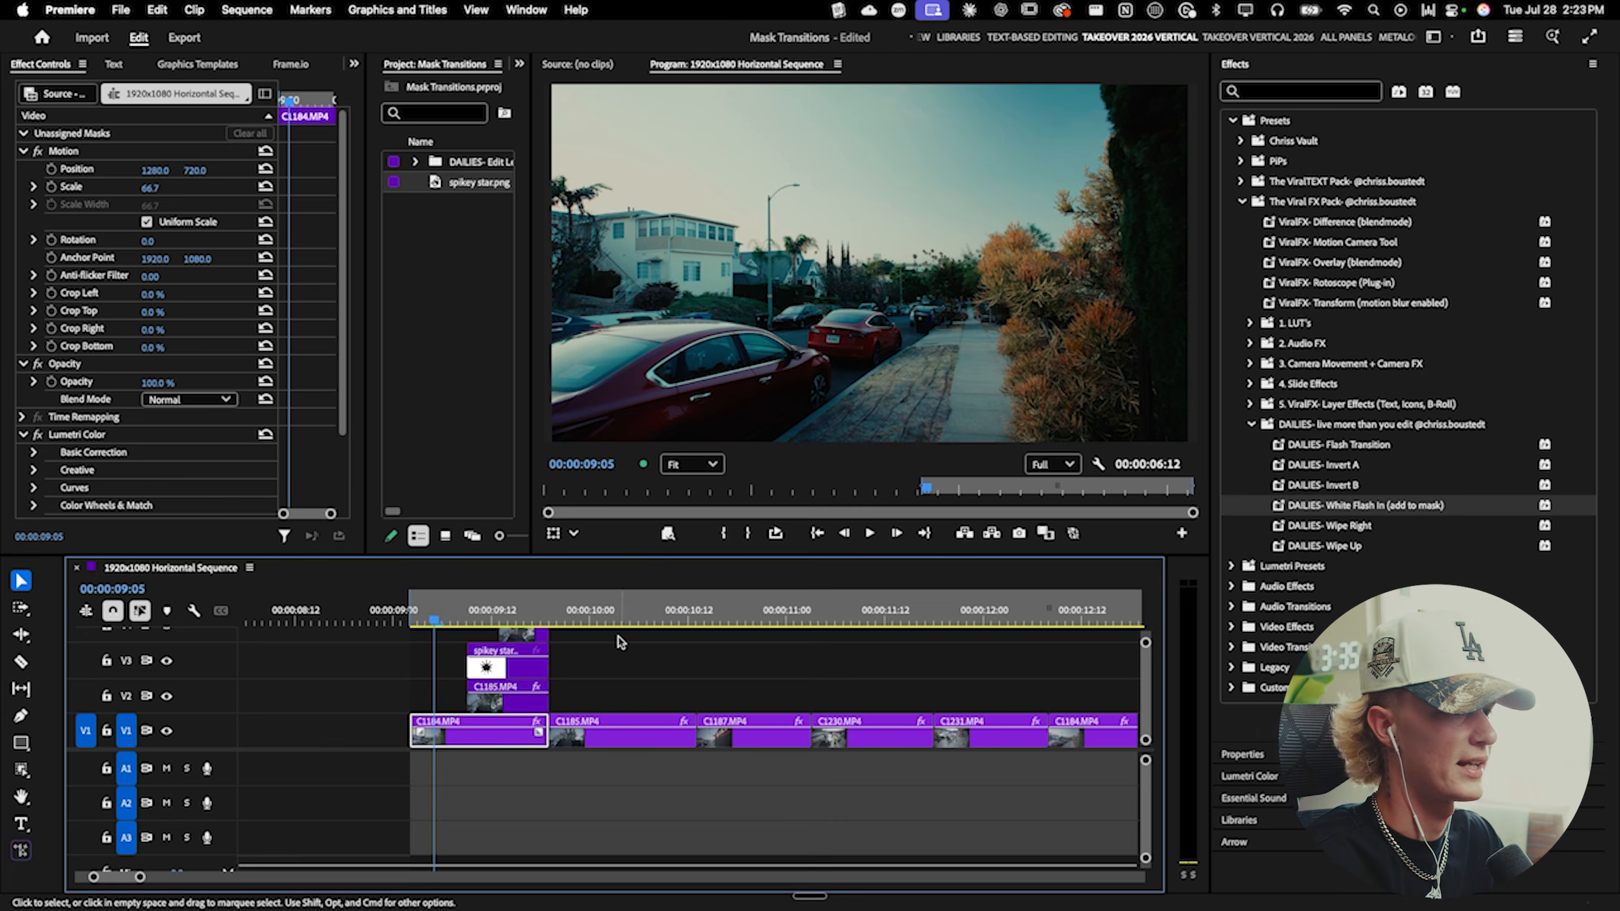
- Play back the transition with the white flash applied
key(space)
key(c)
key(v)
key(space)
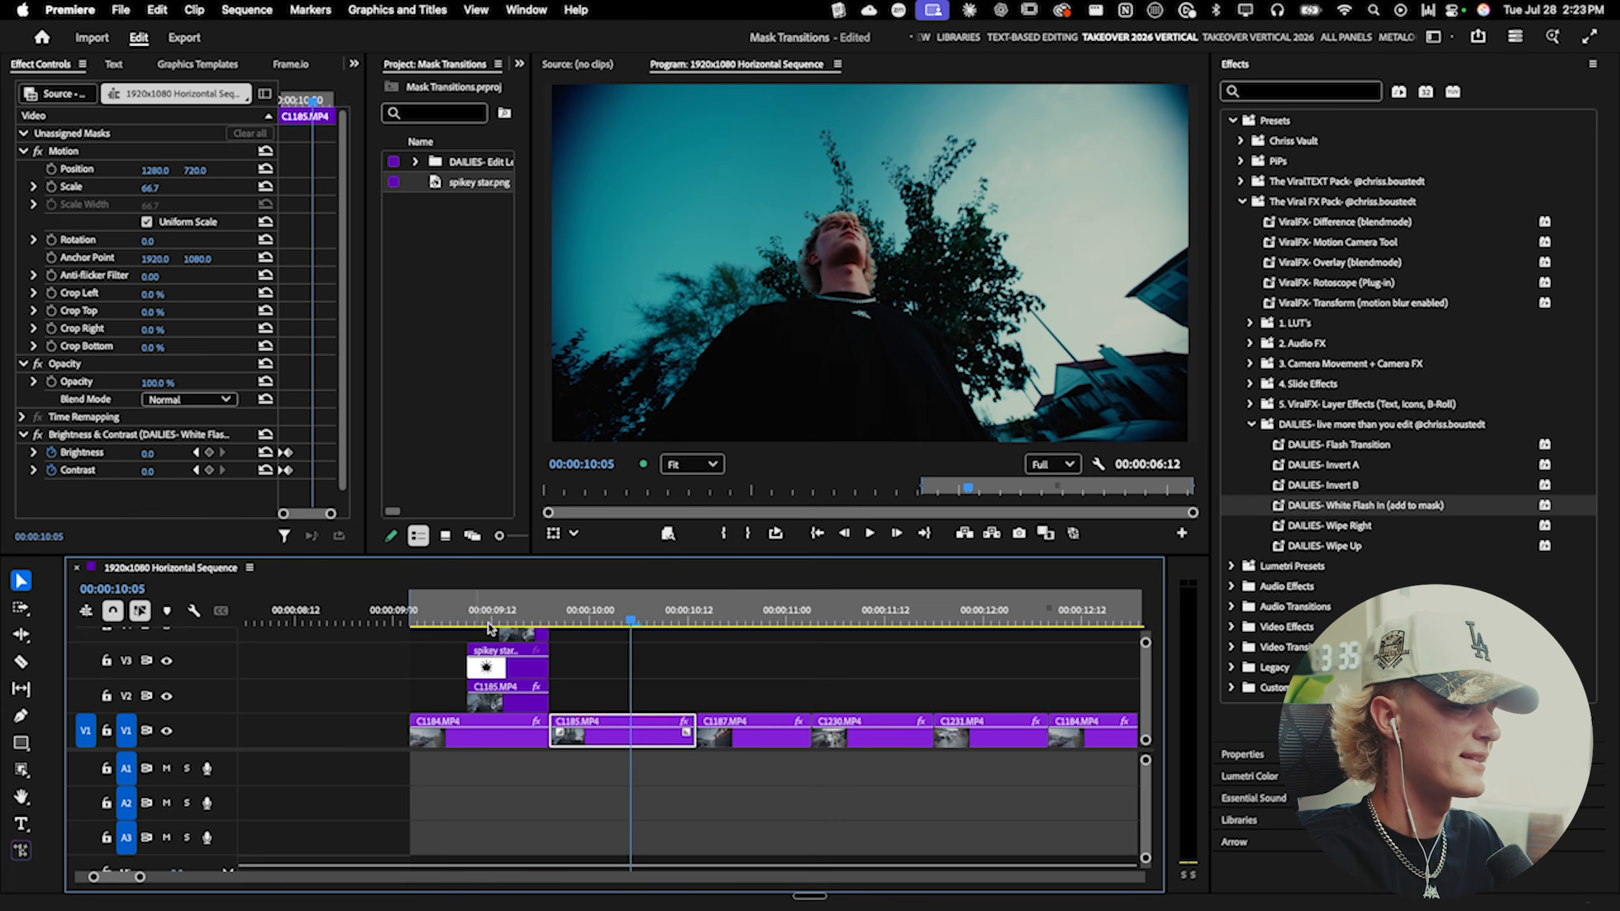
scroll(584, 665, up, 1)
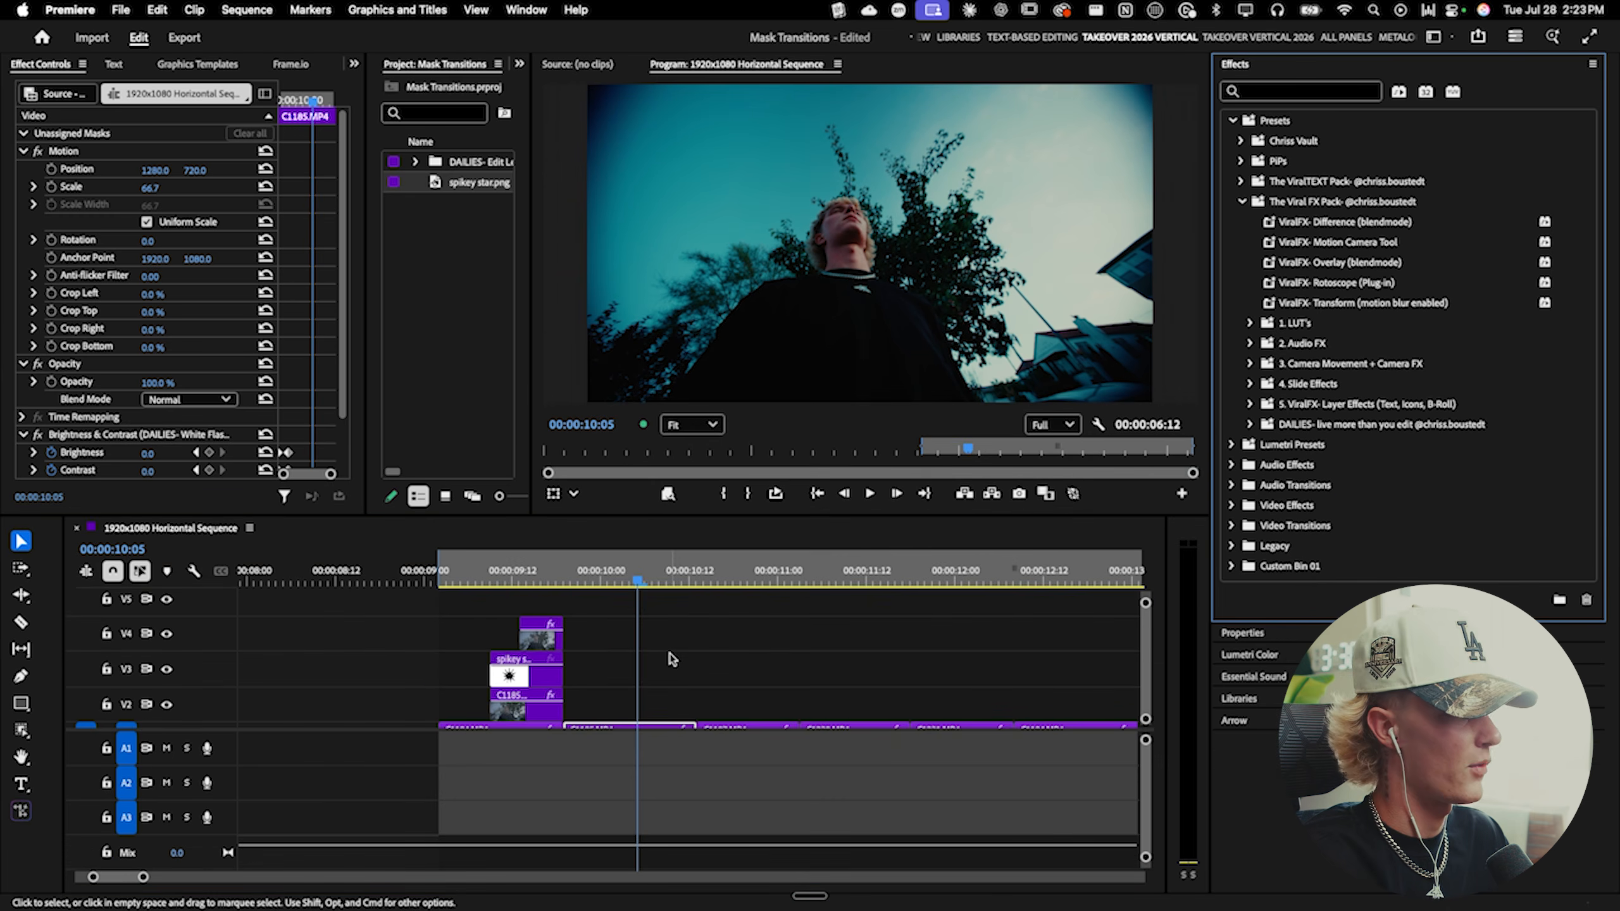
- Create a new adjustment layer and place it on track V5 over the transition
right_click(440, 252)
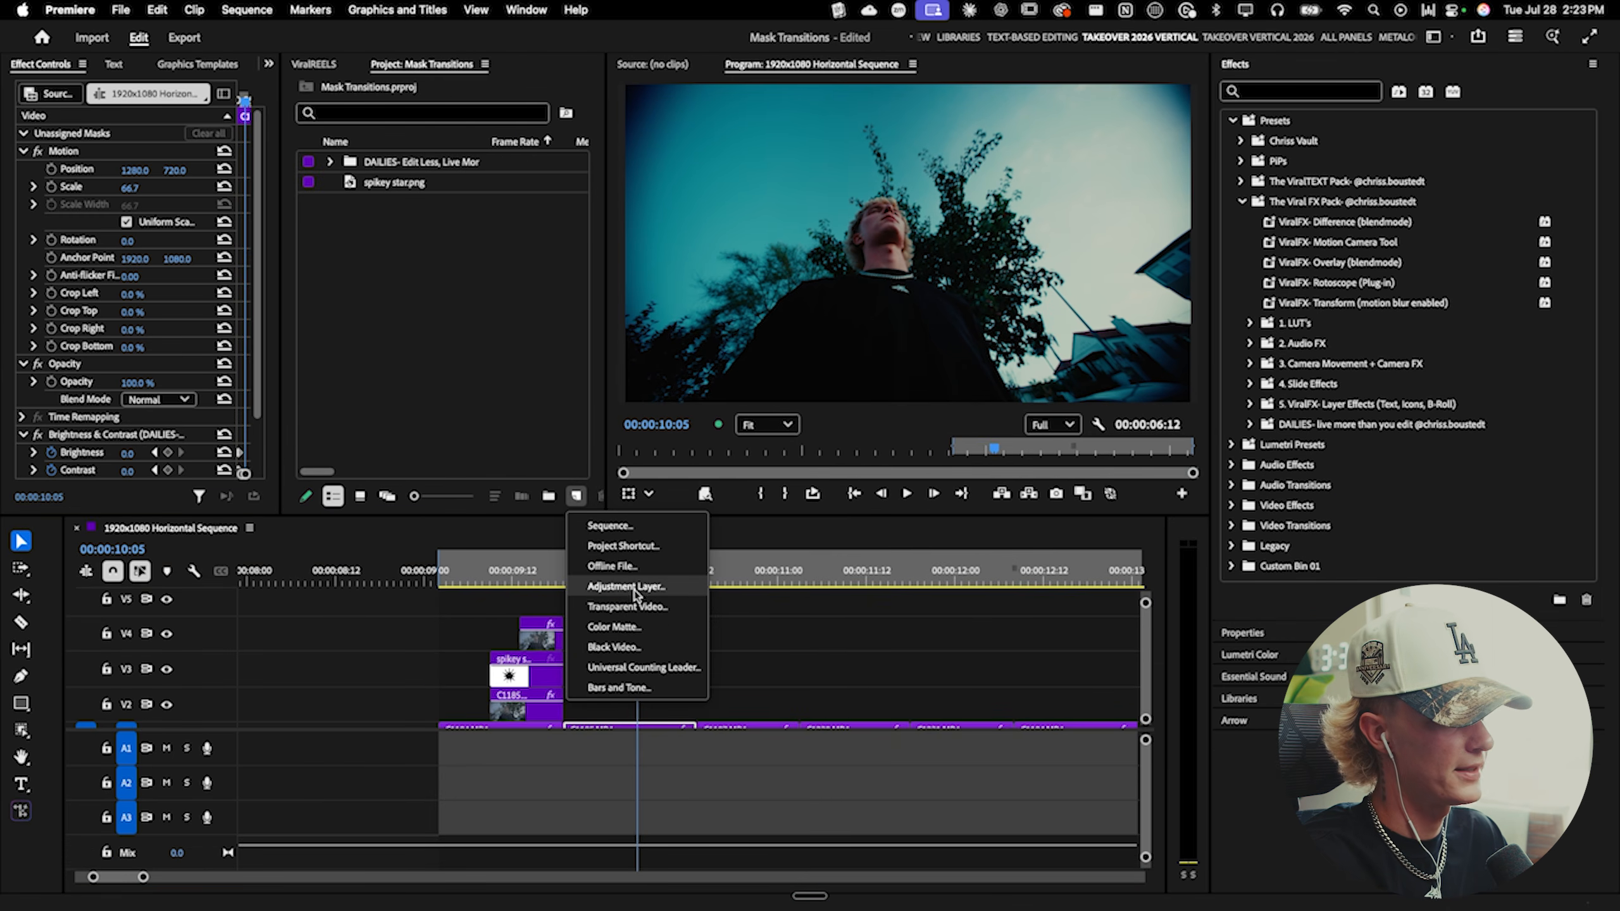
click(635, 593)
click(922, 570)
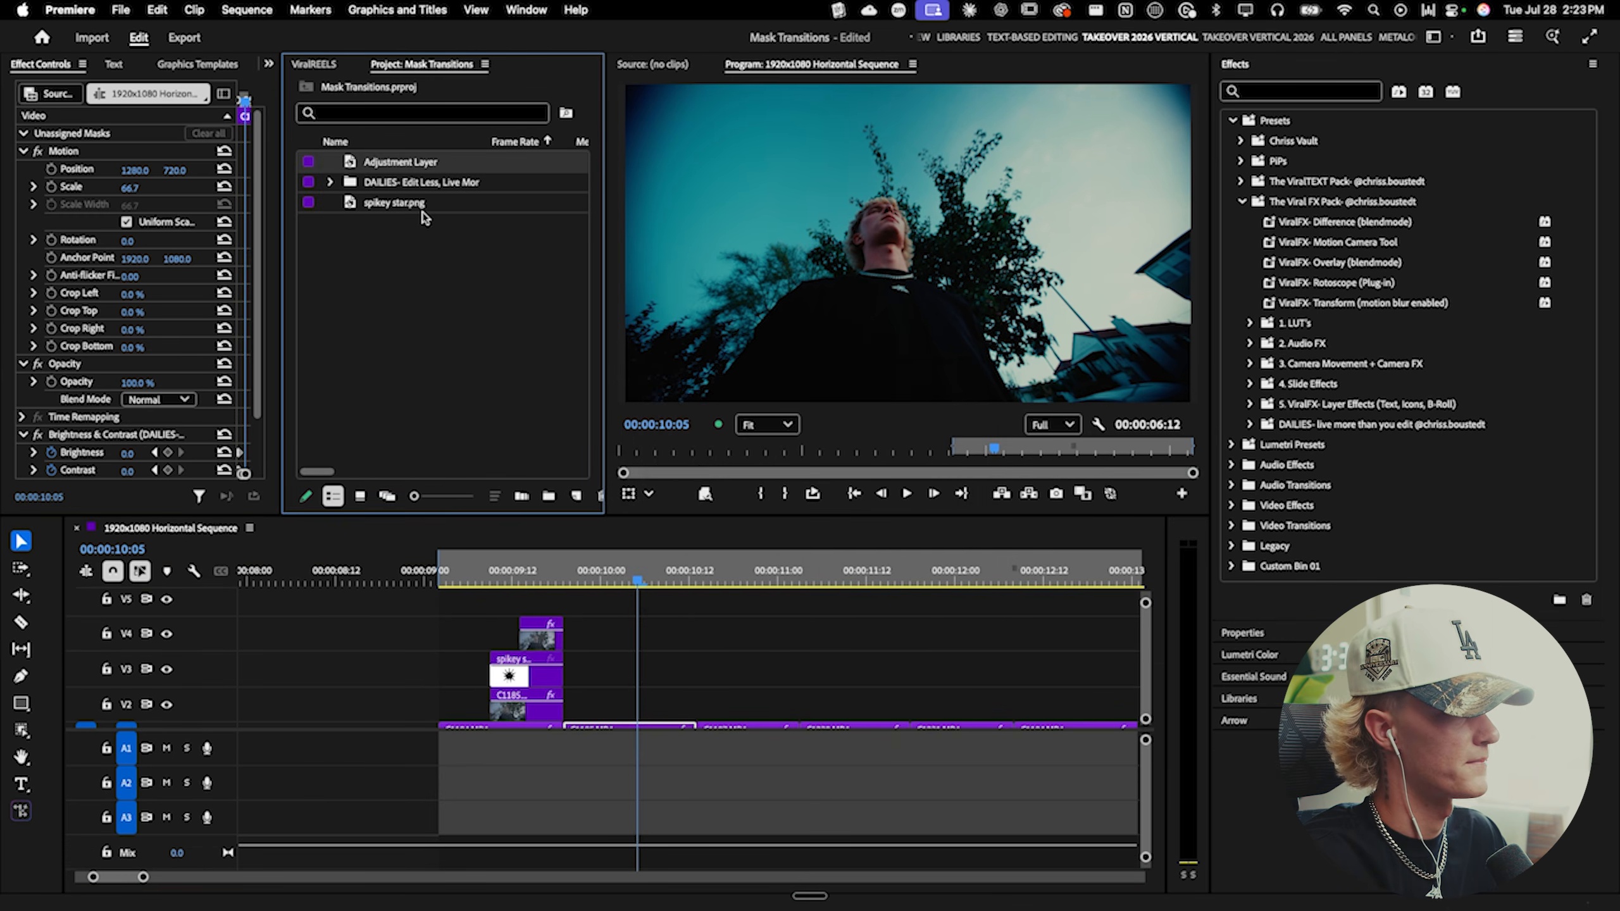
drag(494, 586, 566, 613)
click(566, 614)
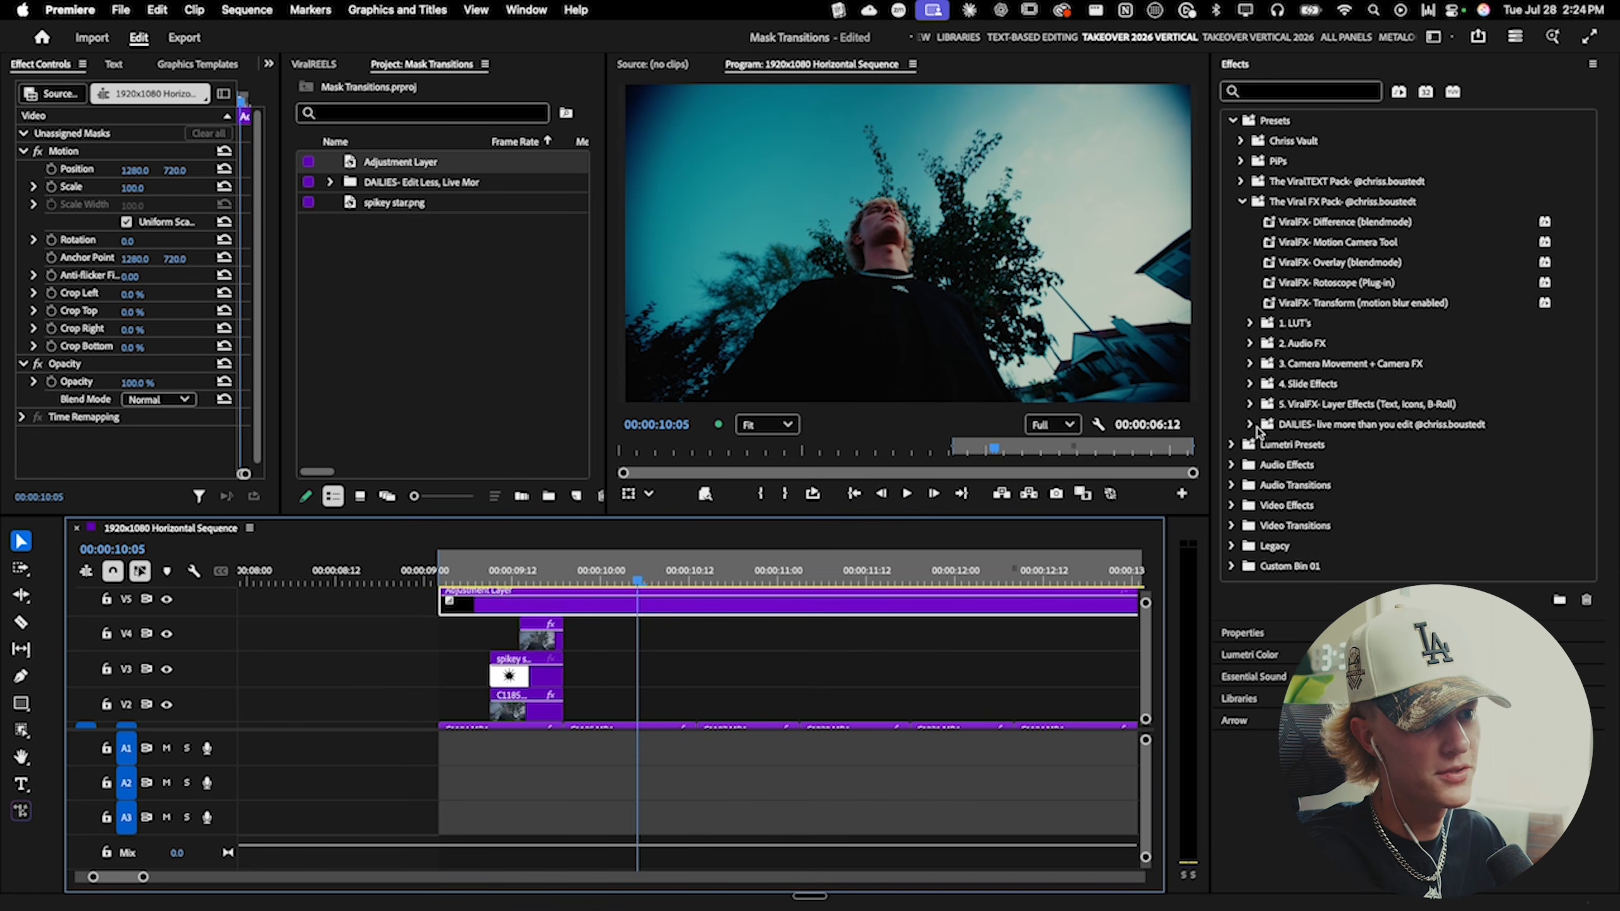
- Apply the ViralFX- Anamorphic Style preset to the adjustment layer and toggle the effect on and off to compare
click(1249, 404)
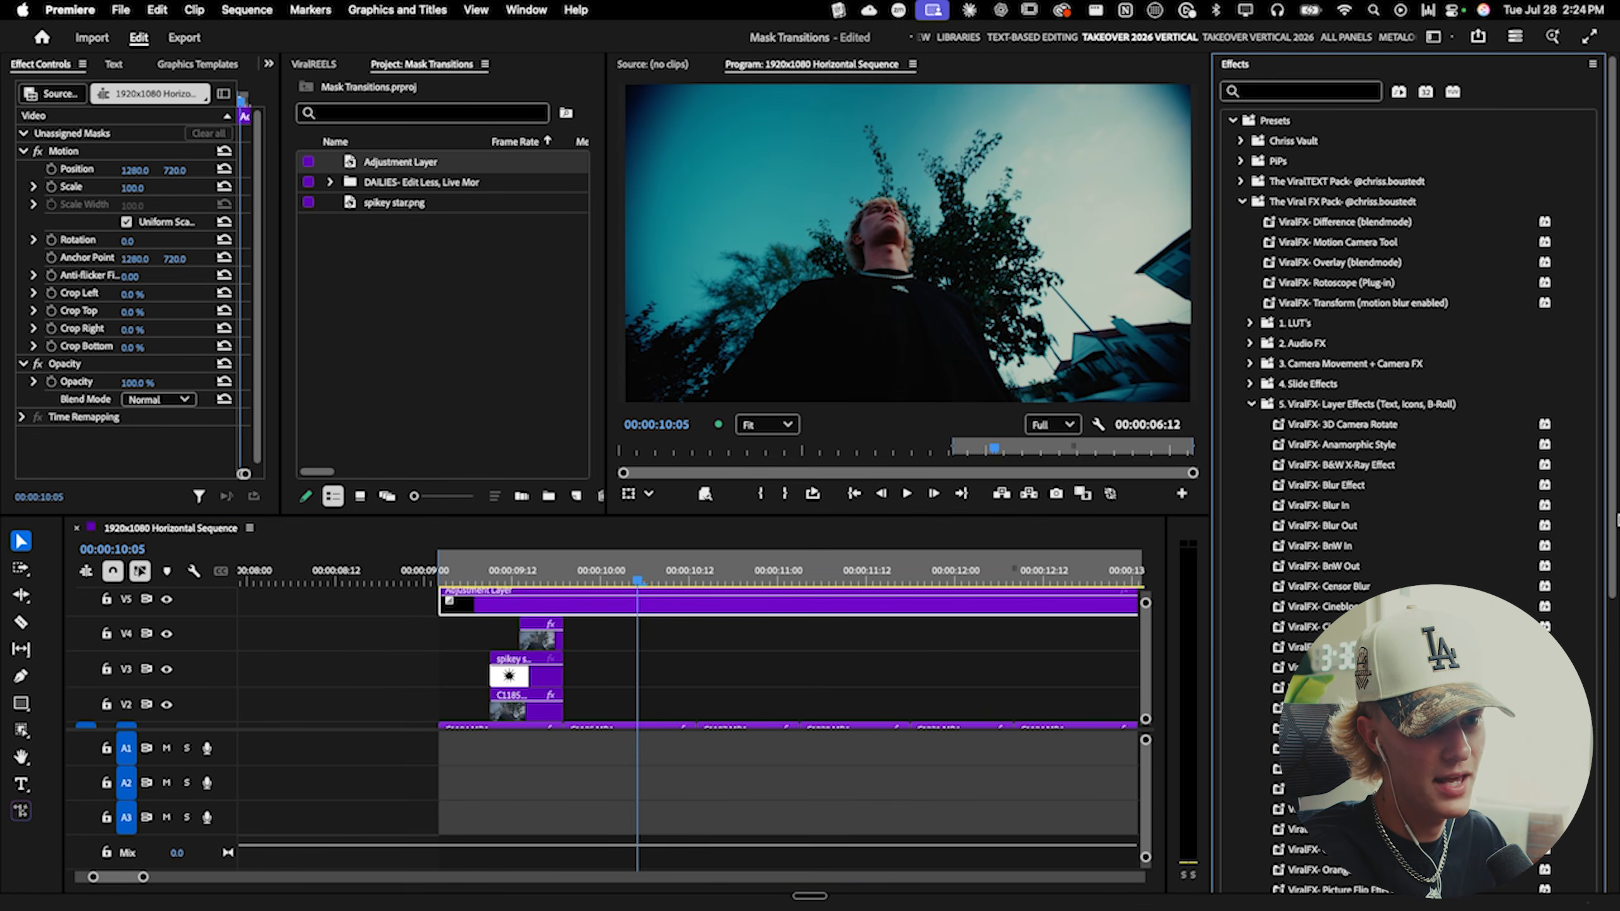
drag(1371, 422, 708, 597)
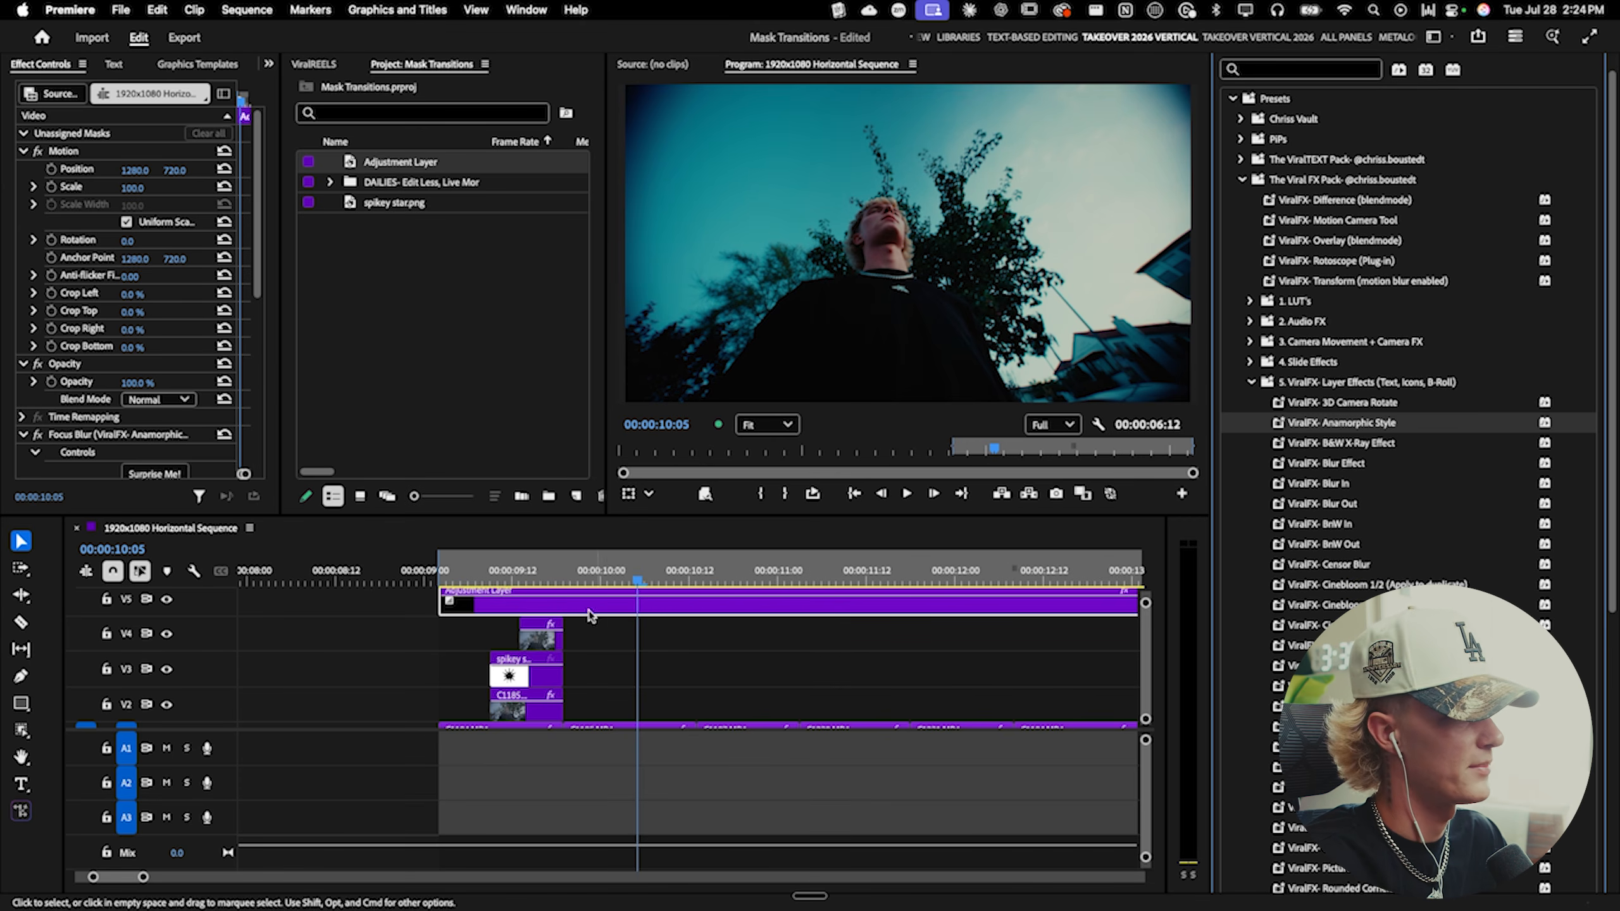
click(38, 436)
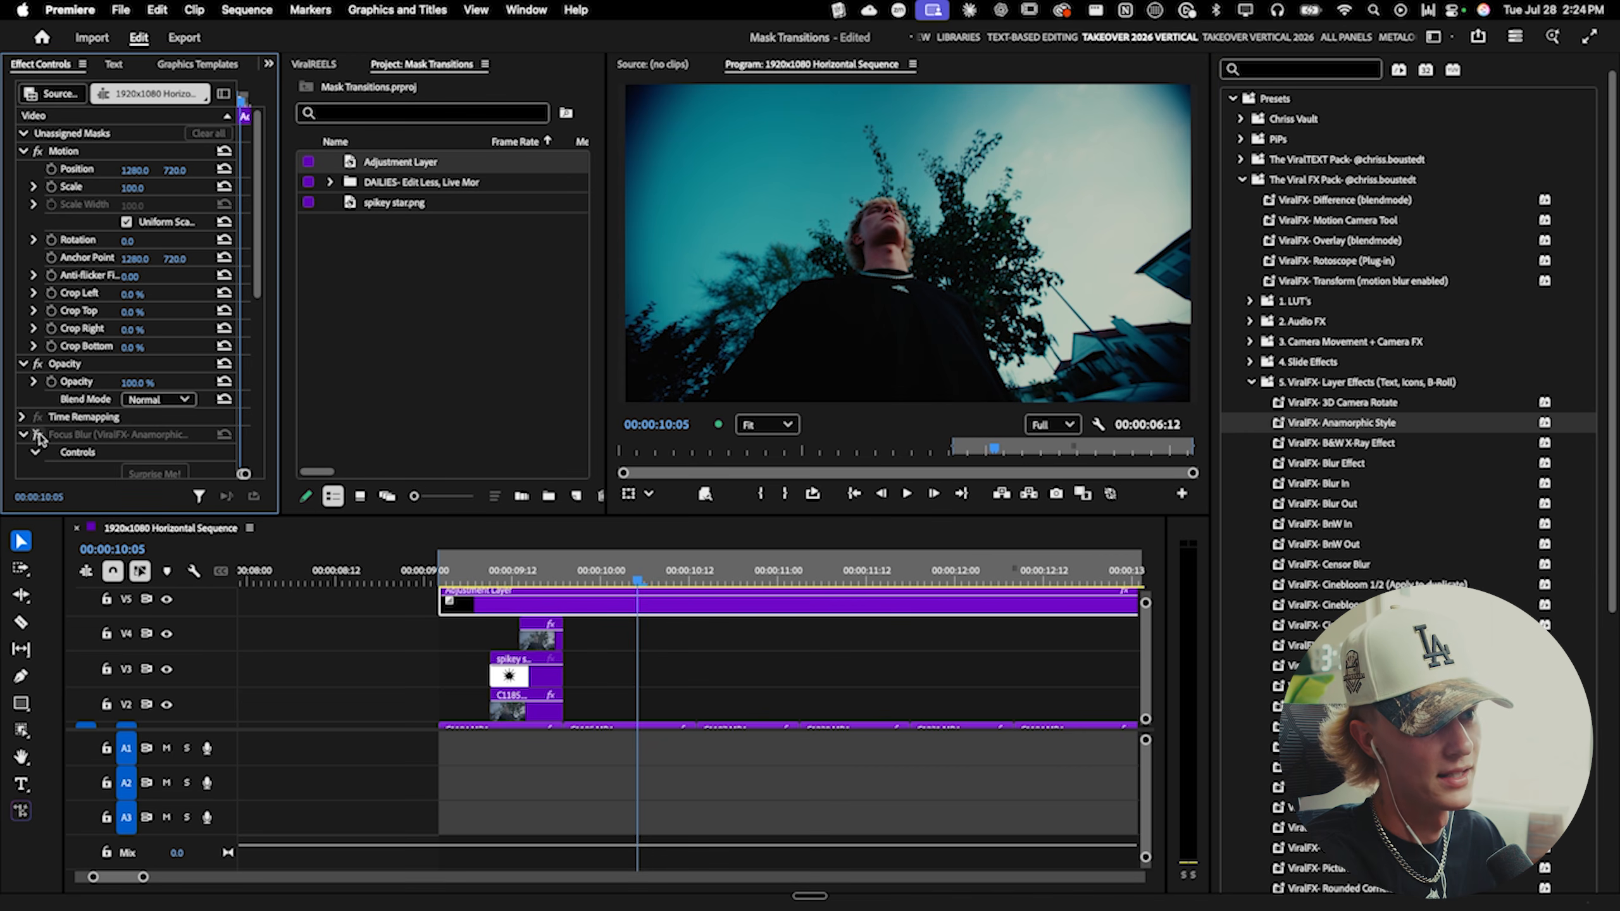
click(37, 436)
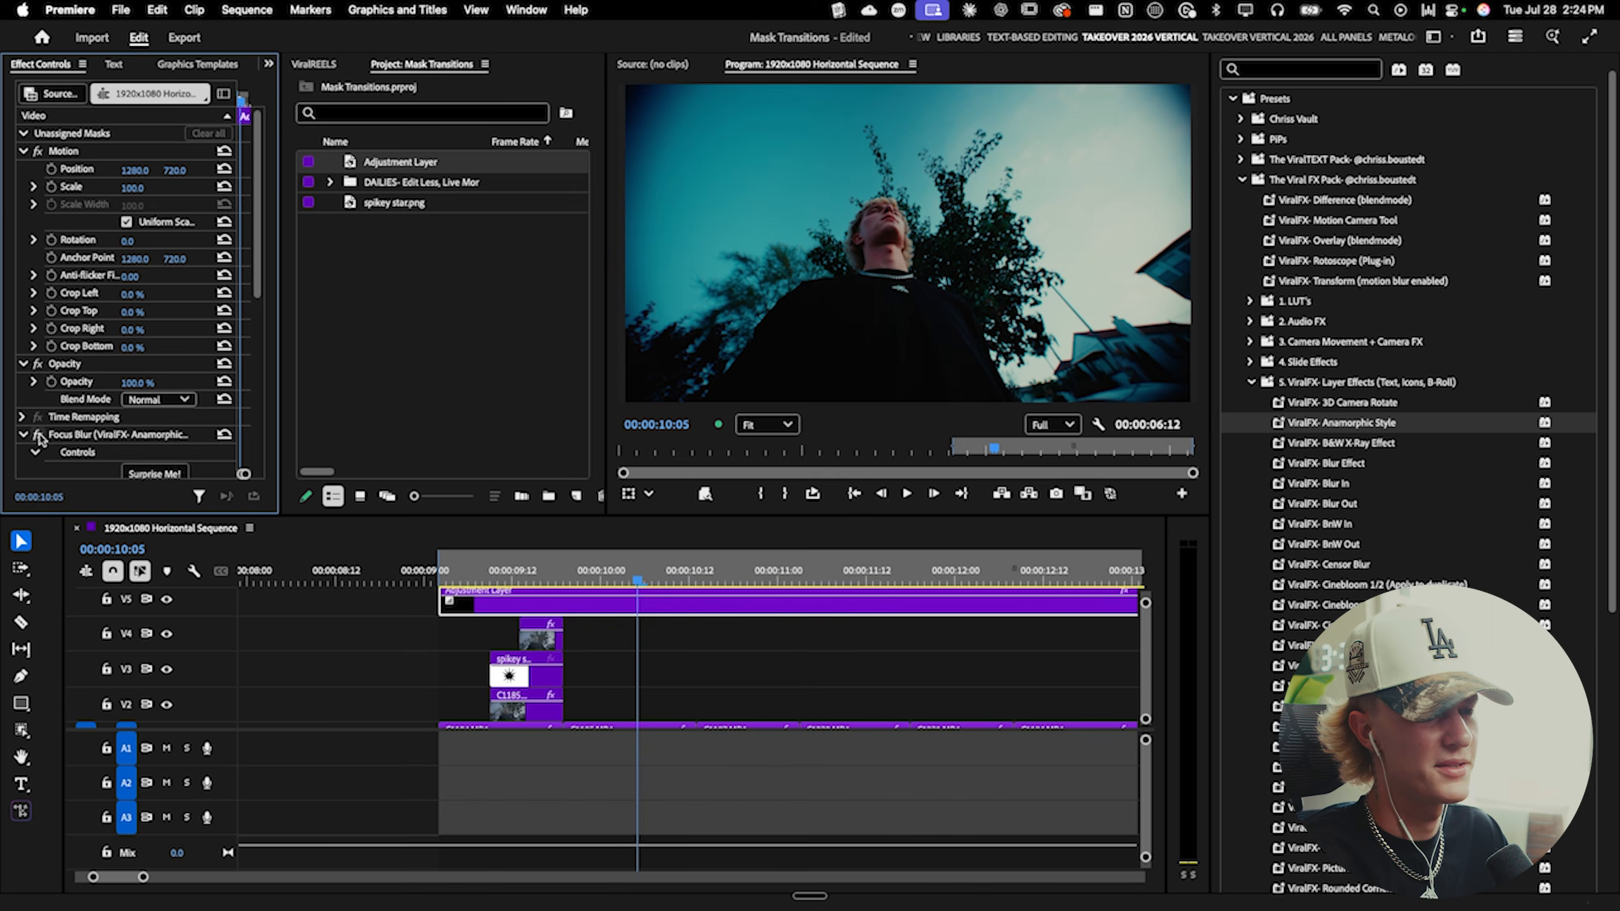
click(38, 435)
click(39, 435)
key(Up)
key(Up)
click(38, 434)
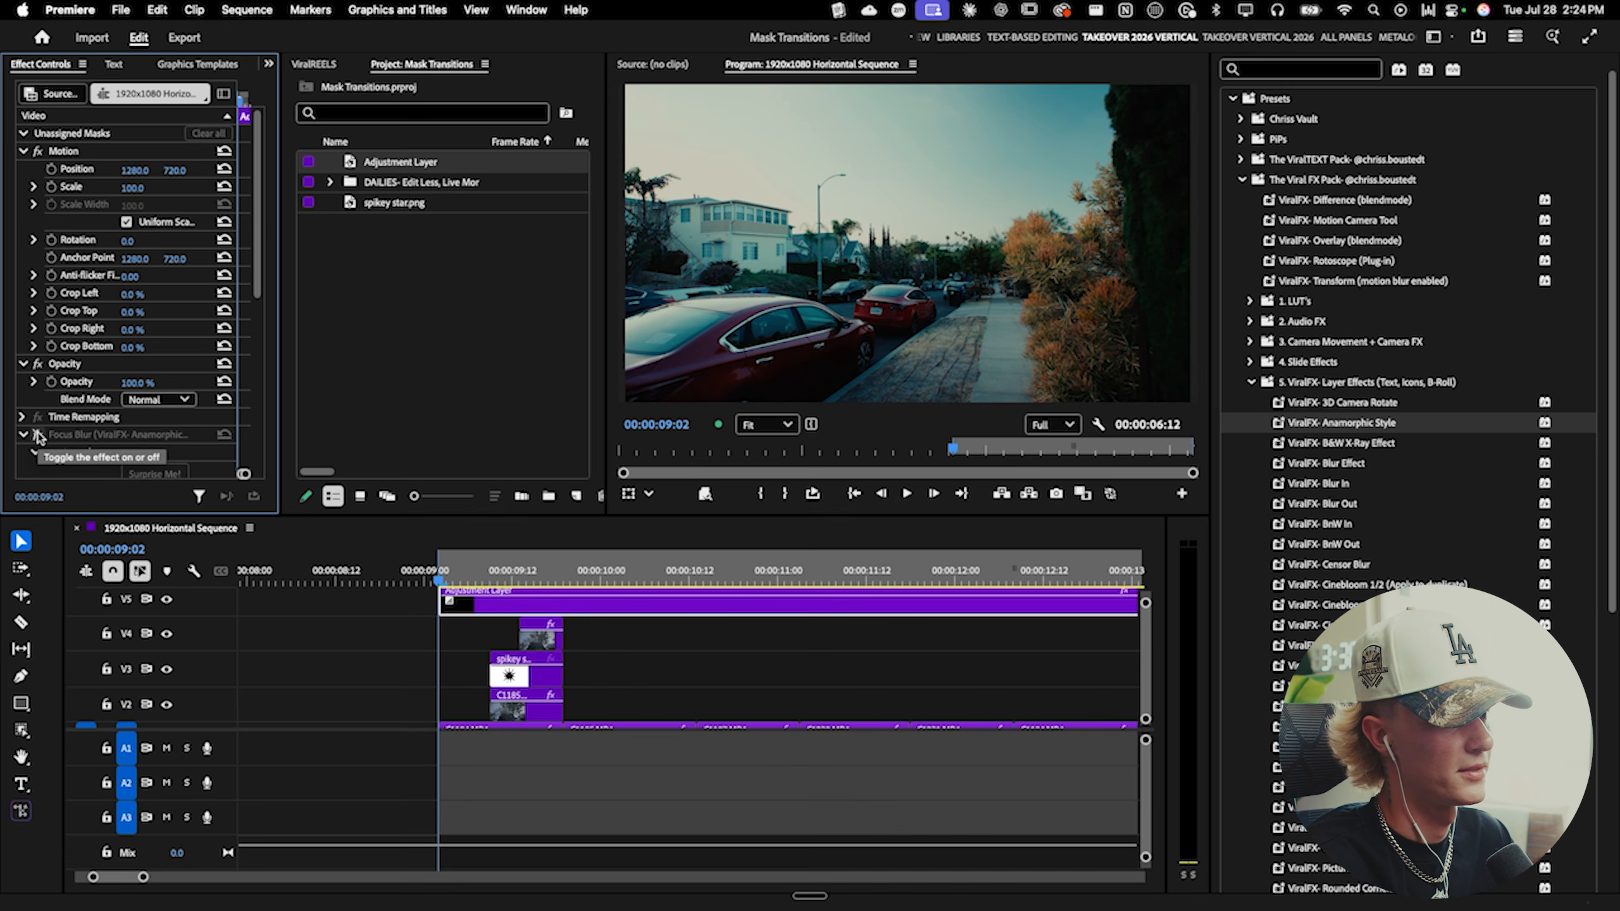
- Toggle the anamorphic effect on the adjustment layer and preview the transition full screen
click(38, 435)
key(ctrl+grave)
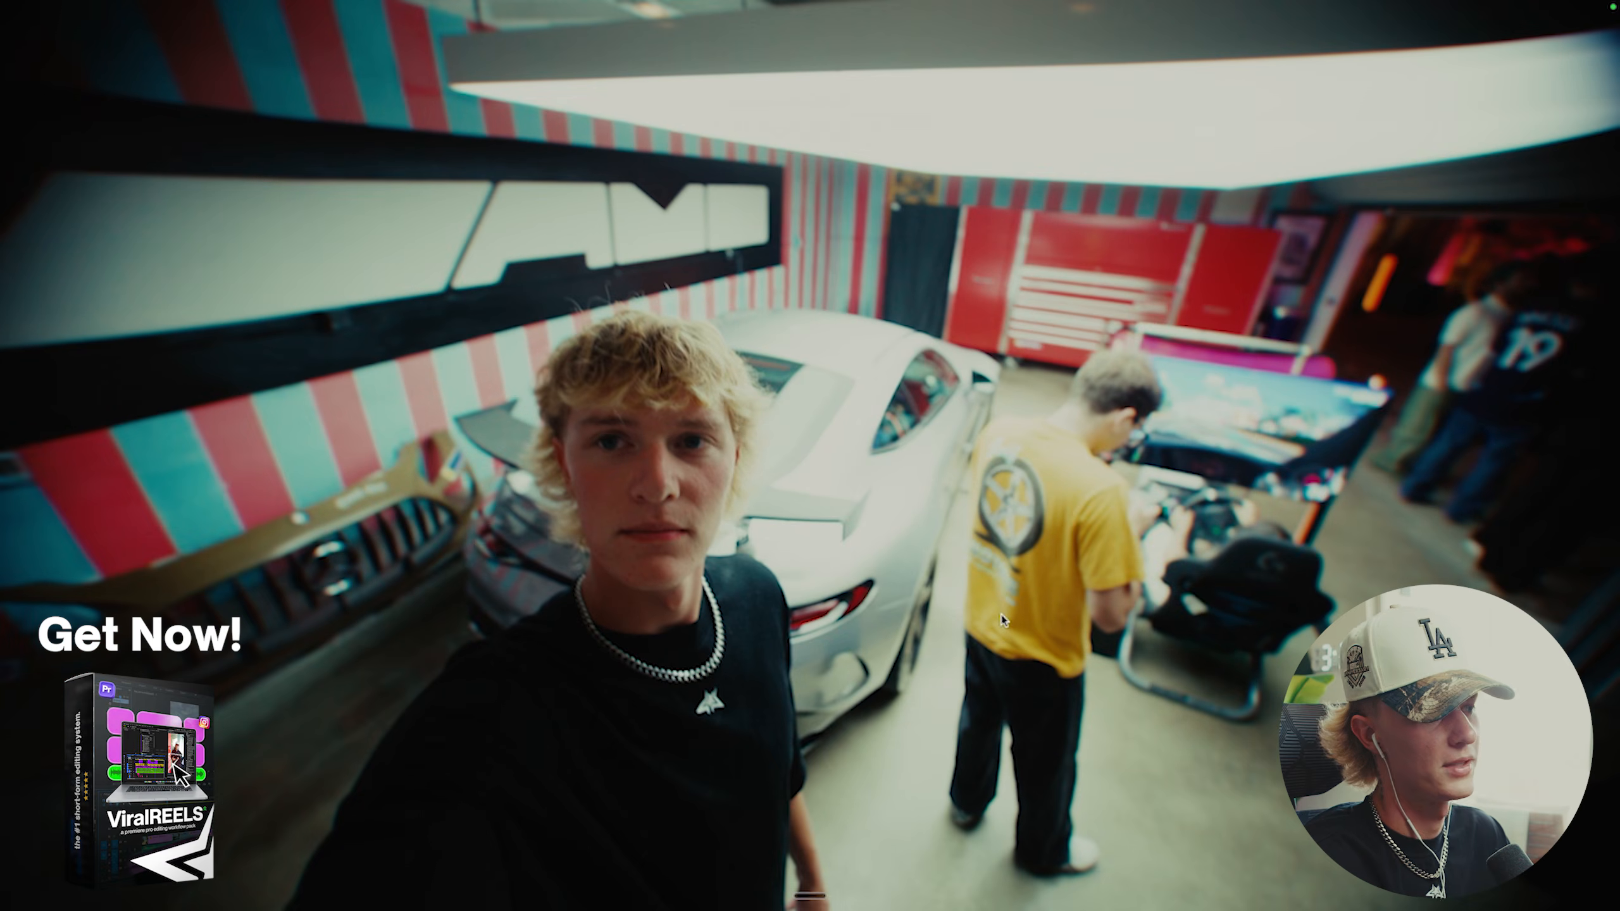
key(ctrl+grave)
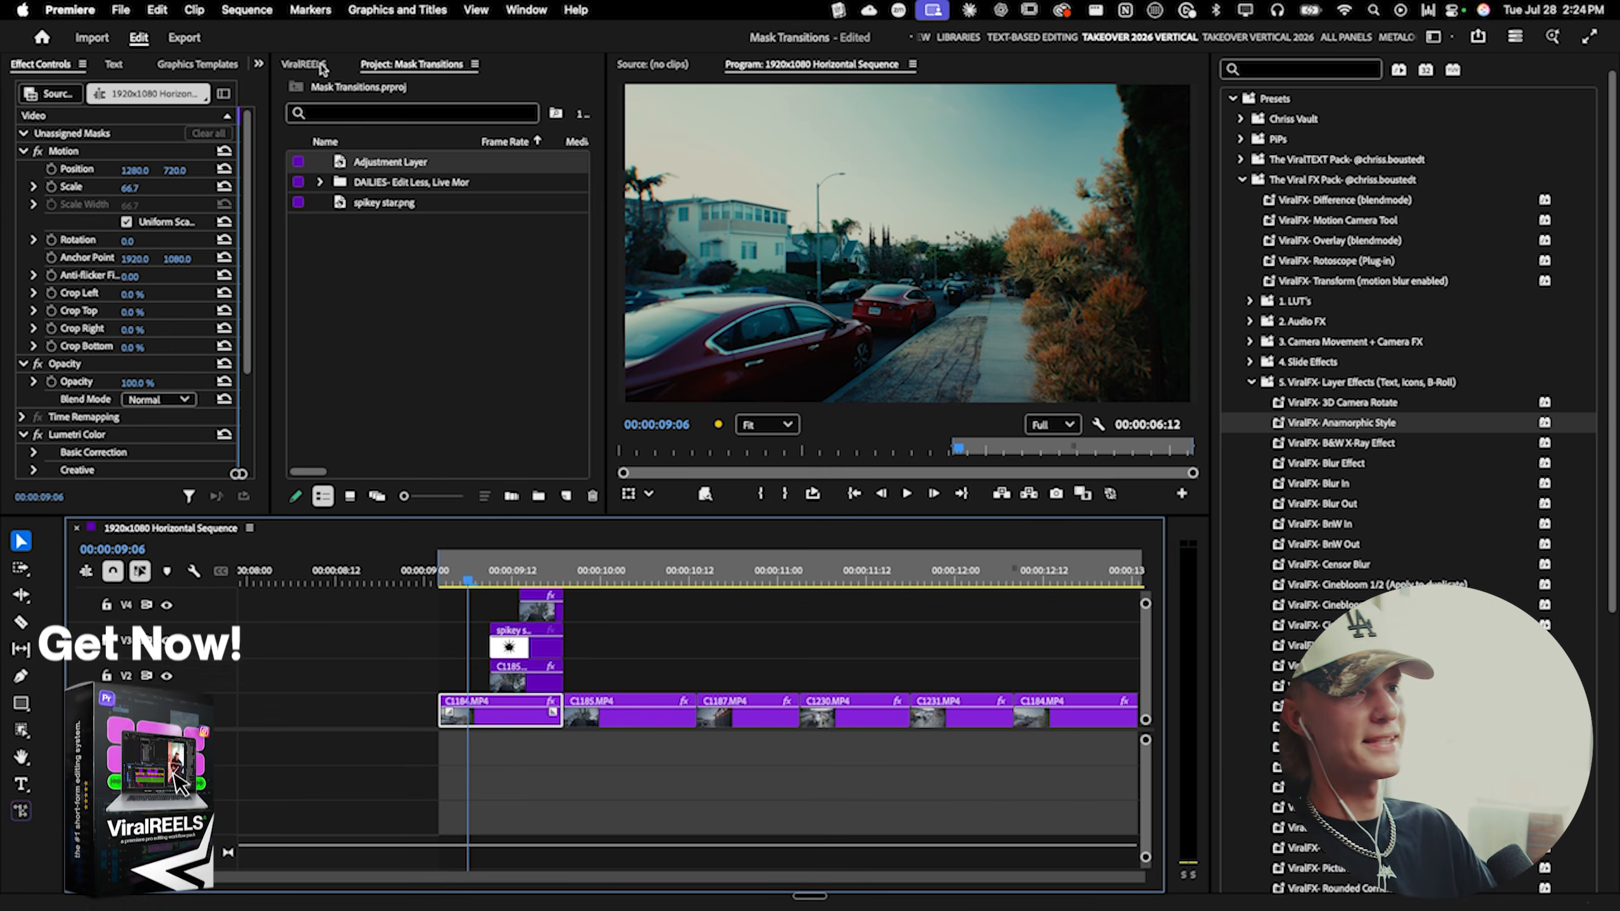
- Add the Documenting title card from the DAILIES TITLE CARDS Horizontal folder to the timeline above the adjustment layers
click(322, 69)
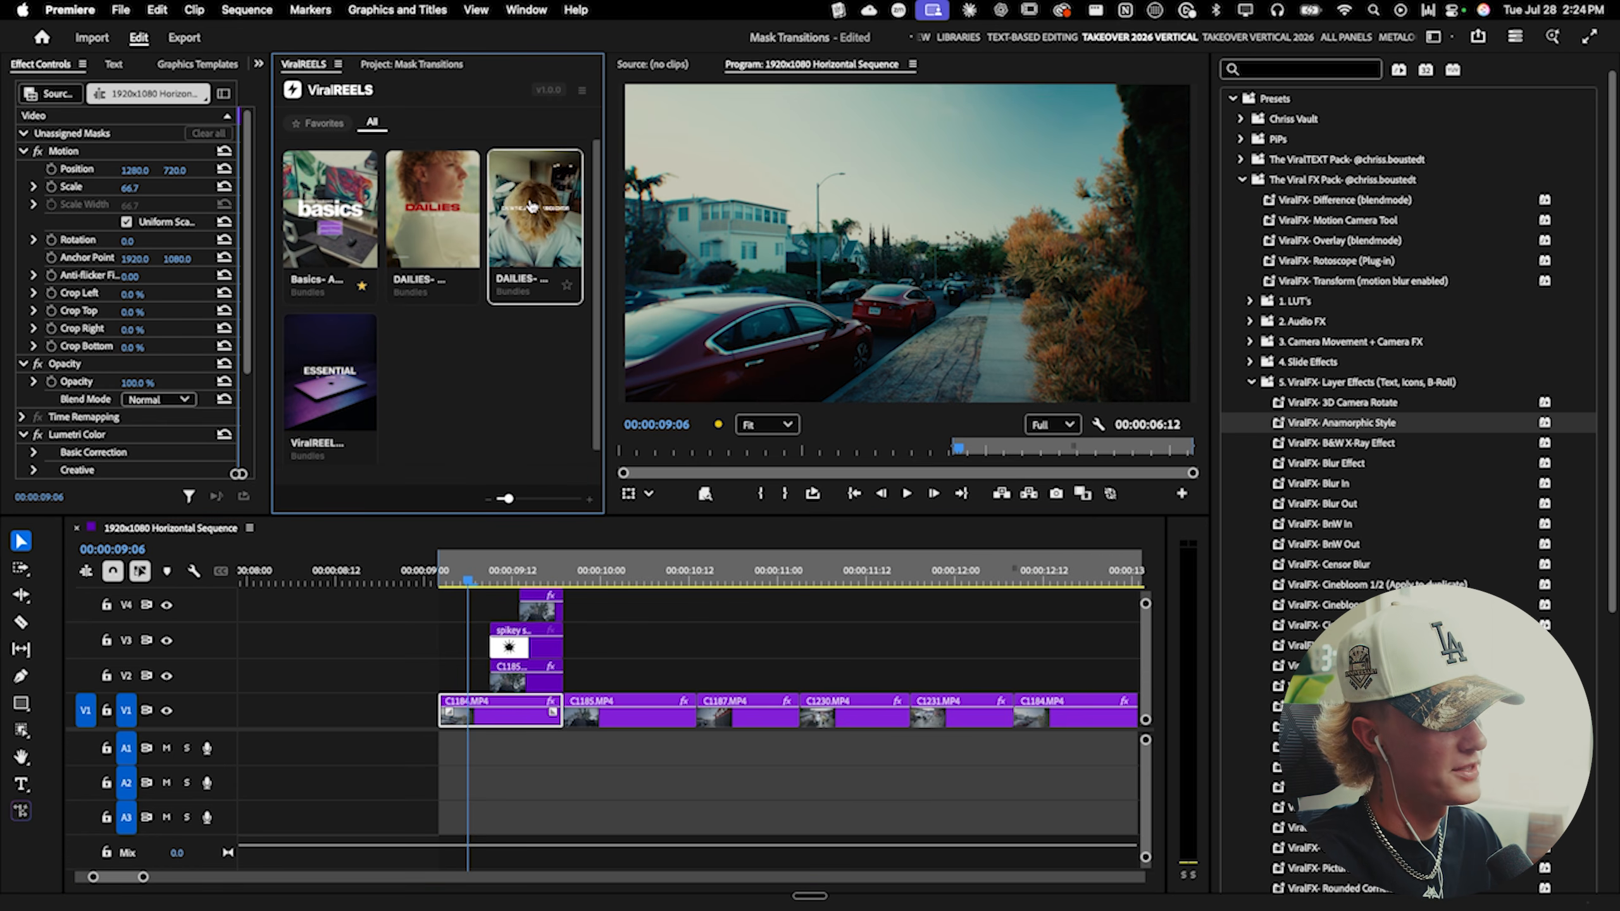
click(411, 64)
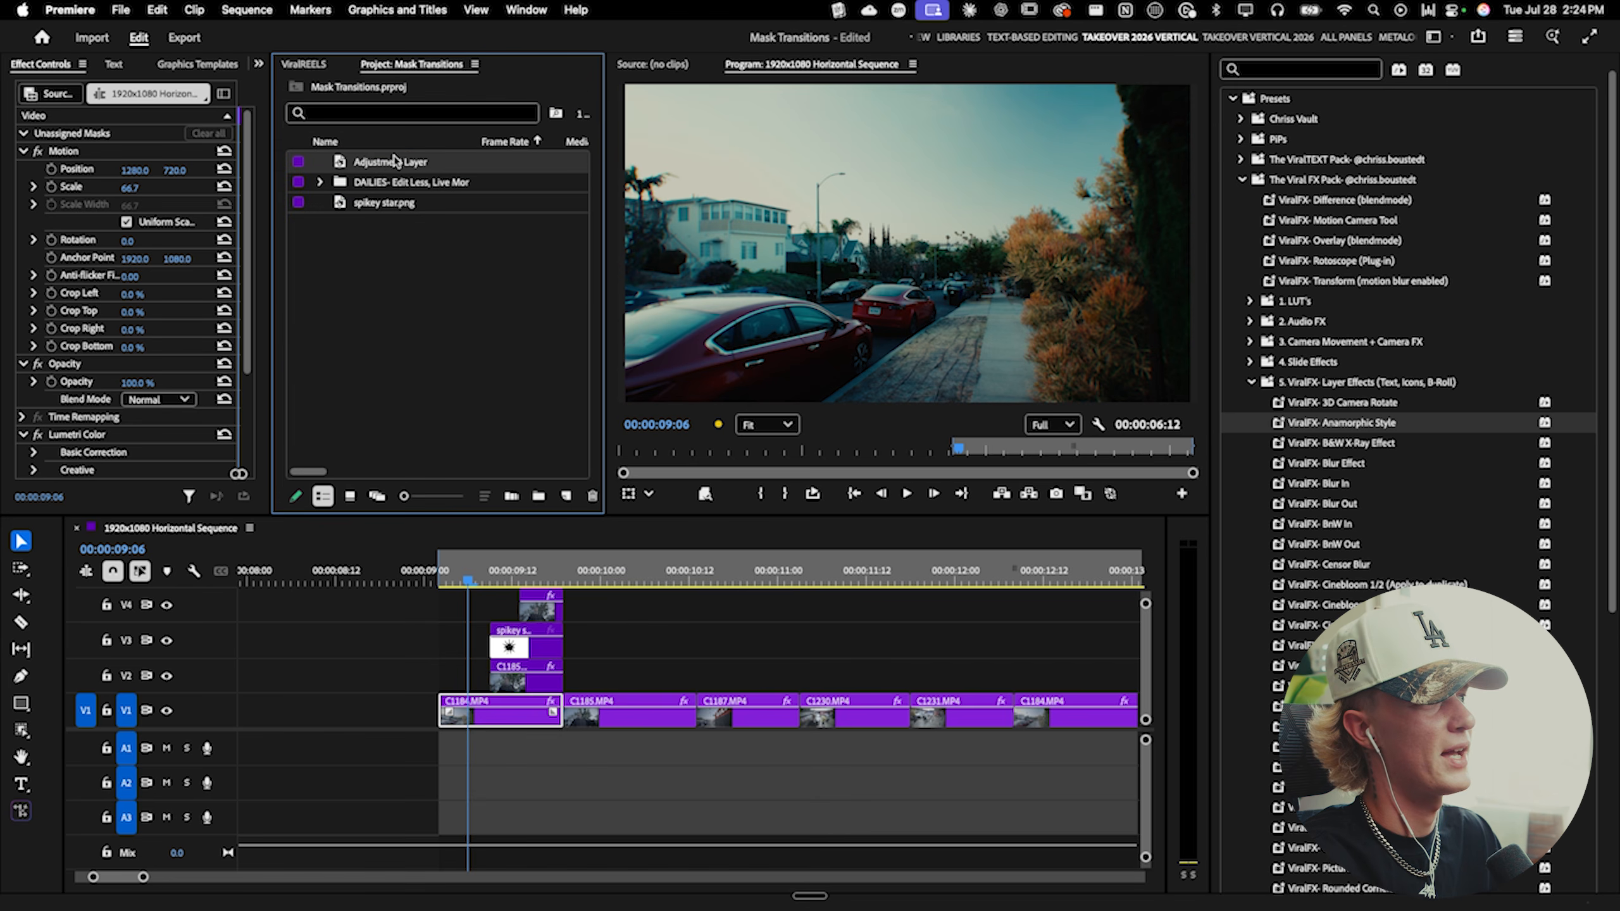
click(319, 182)
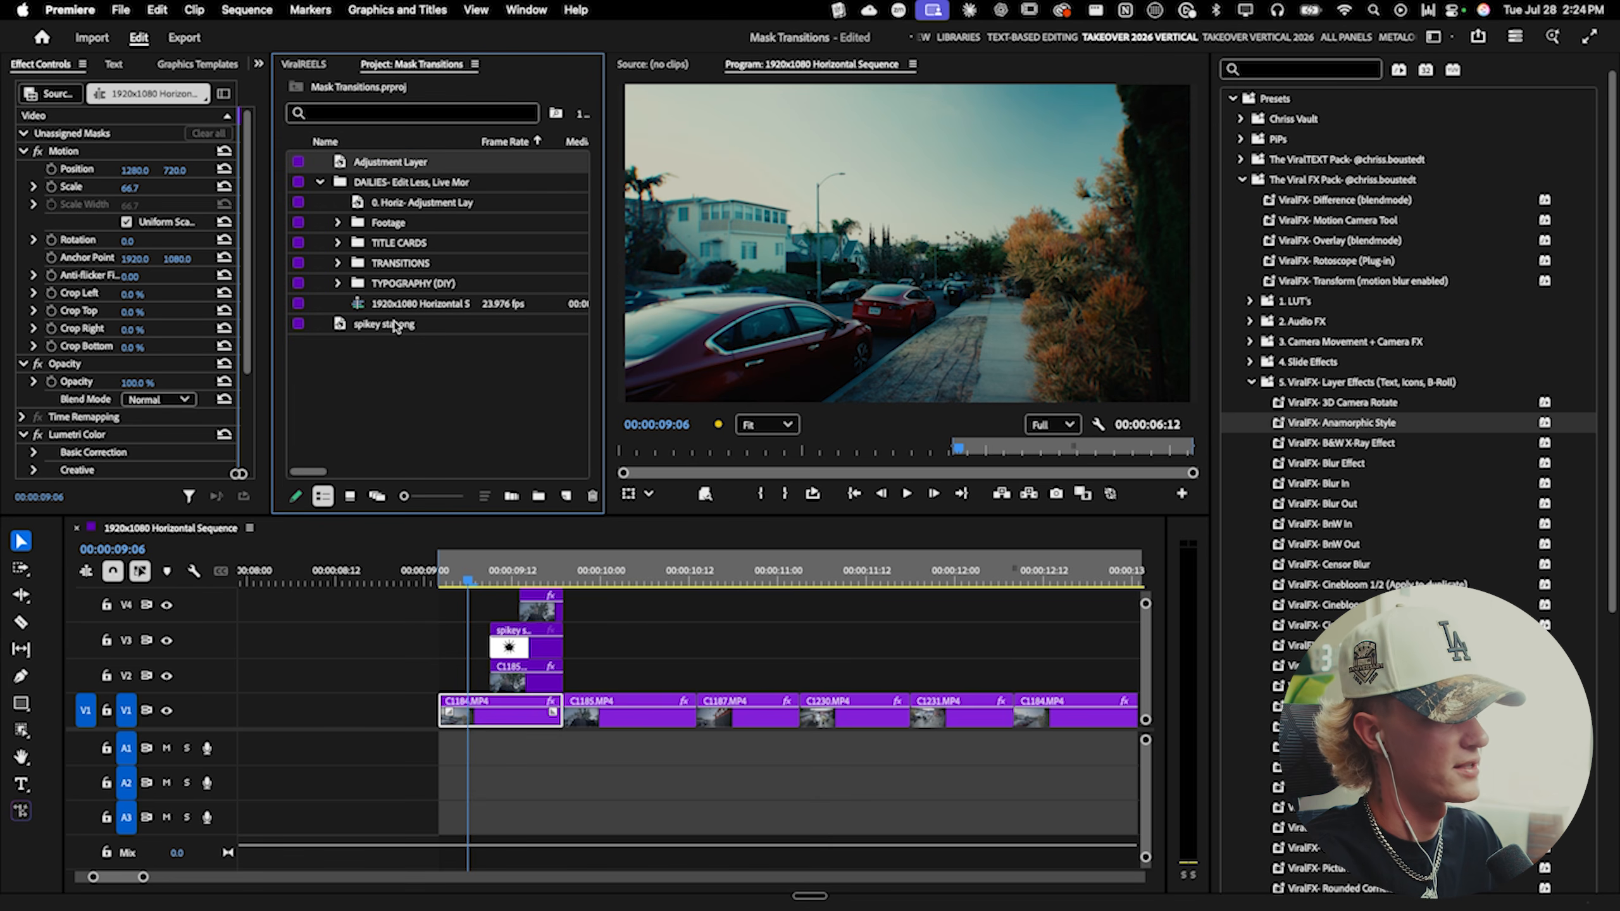
scroll(624, 625, up, 6)
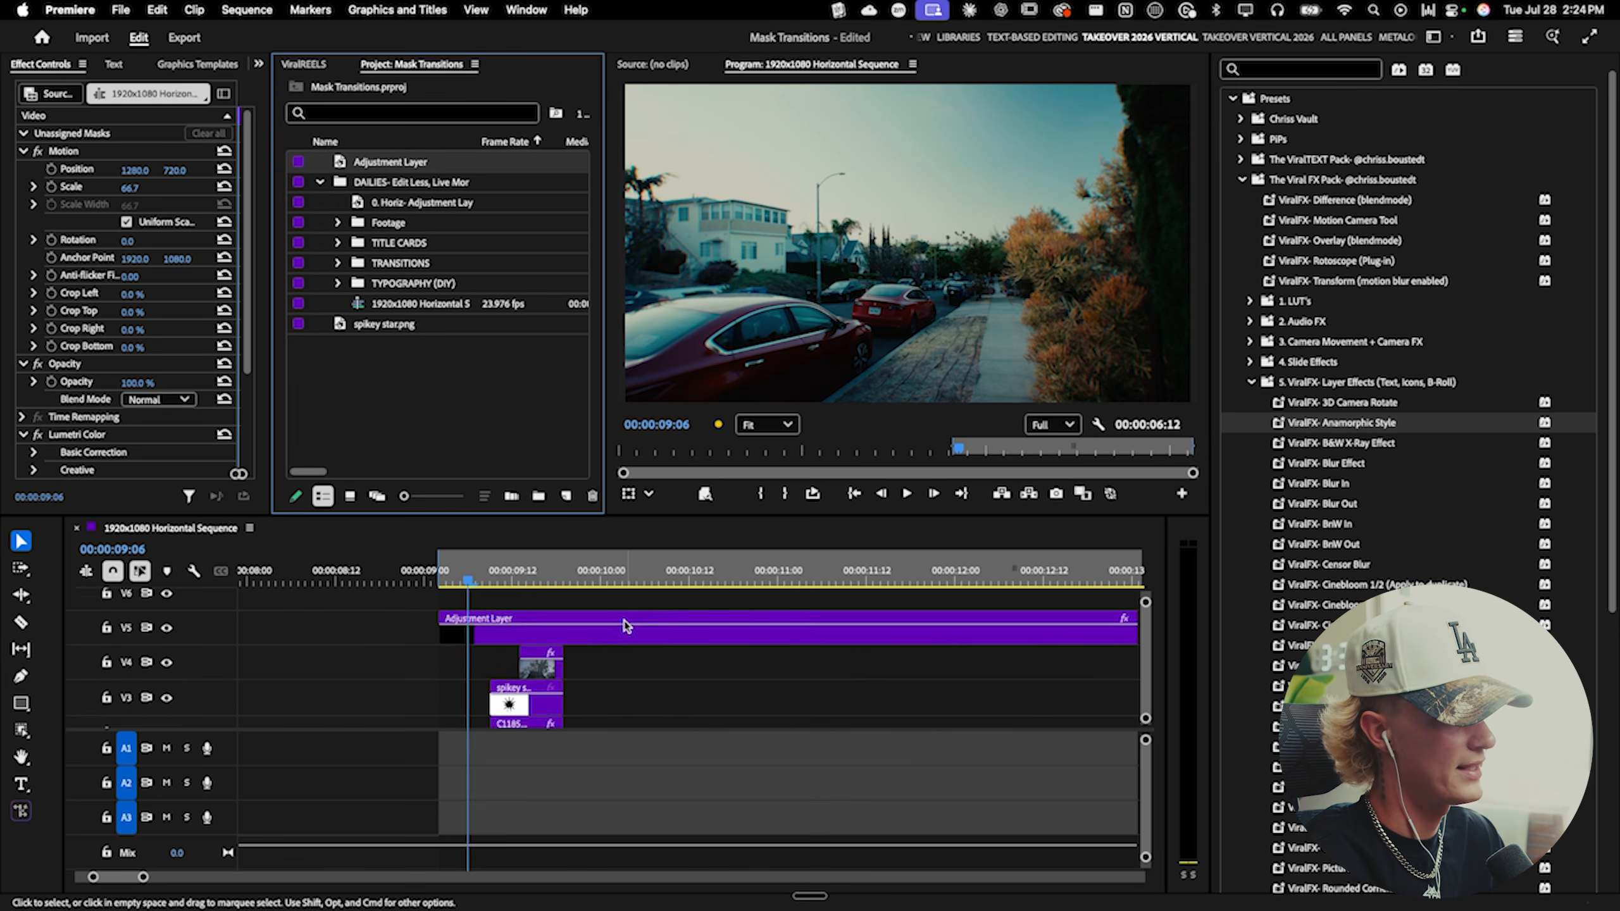
scroll(624, 621, up, 3)
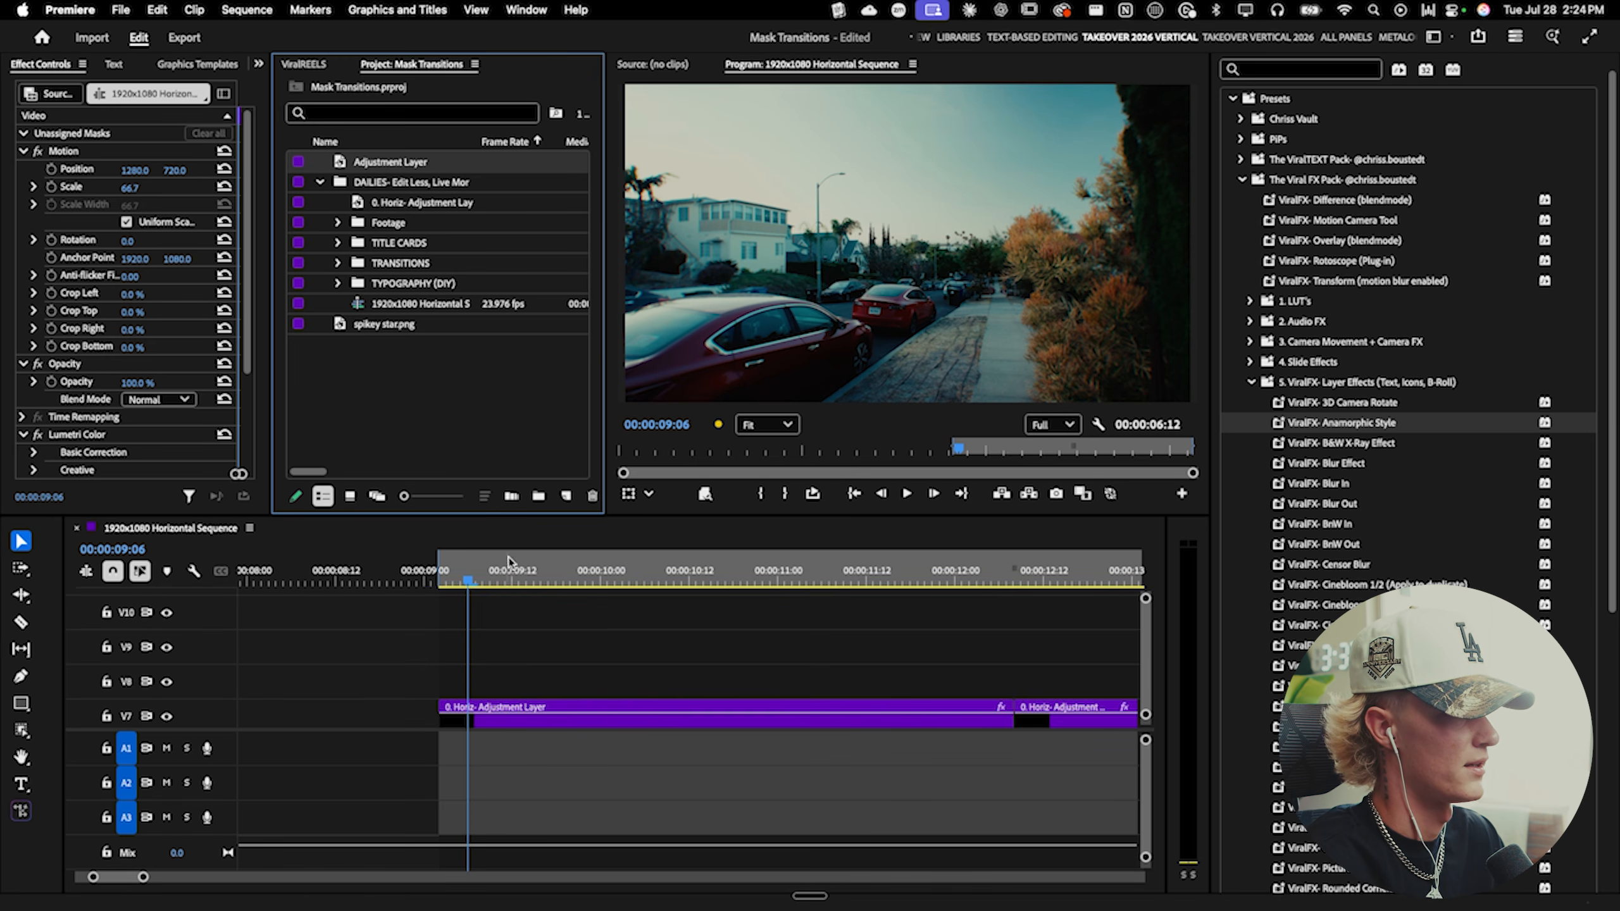
click(338, 244)
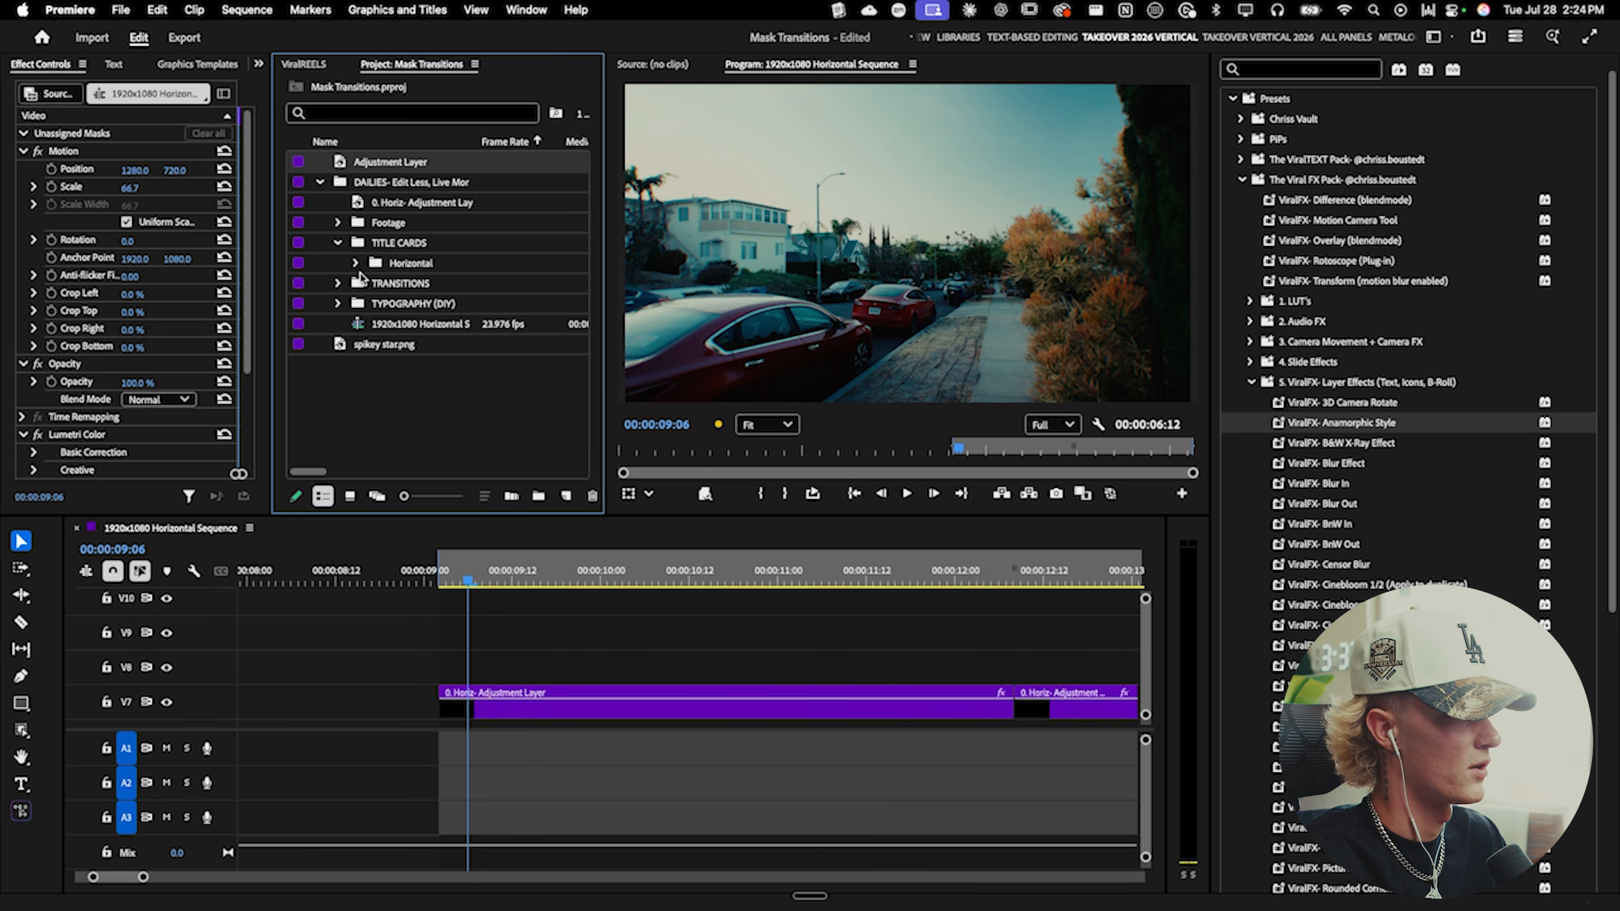
click(354, 256)
click(353, 263)
scroll(439, 377, down, 2)
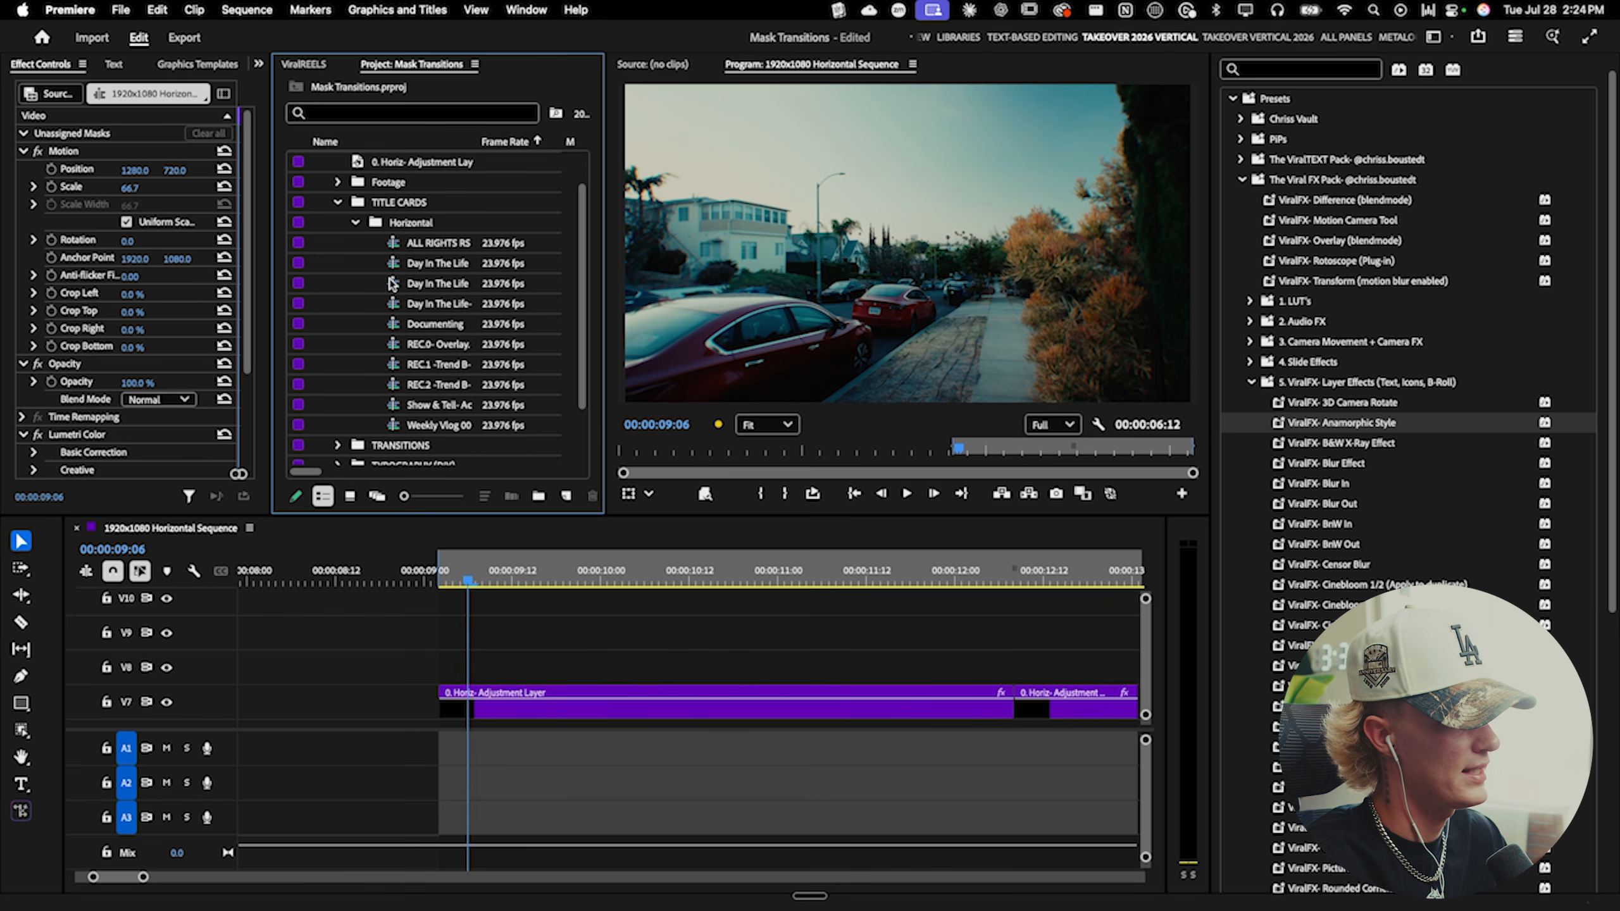
drag(394, 325, 682, 655)
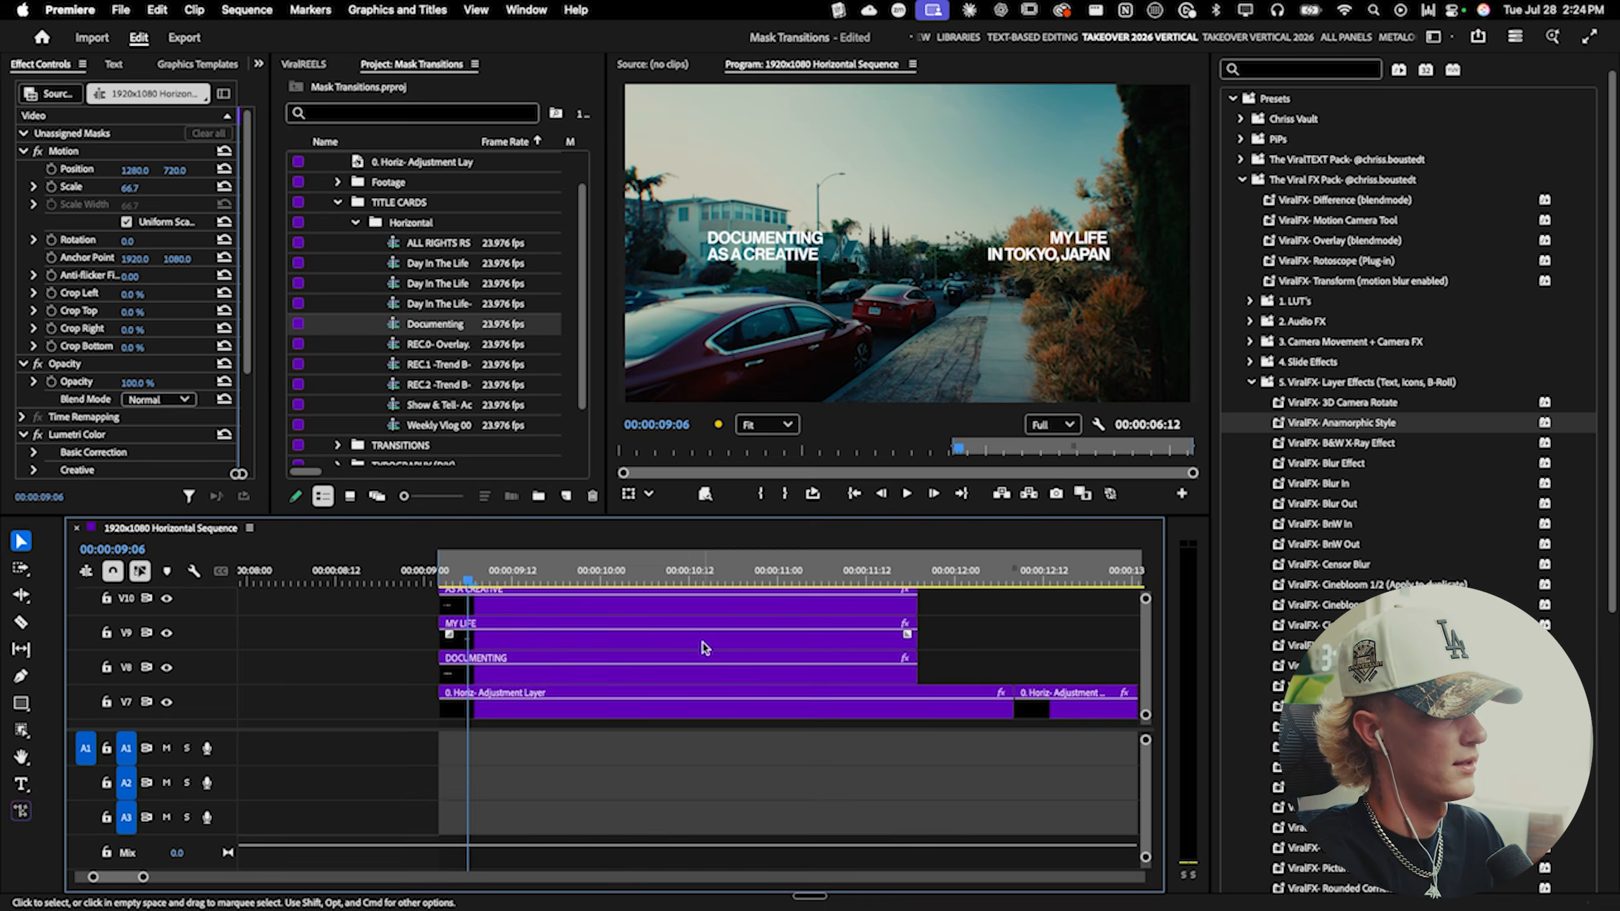
- Extend the title card clips so they end with the adjustment layers
key(grave)
drag(891, 171, 1530, 273)
drag(1303, 402, 1524, 401)
click(467, 103)
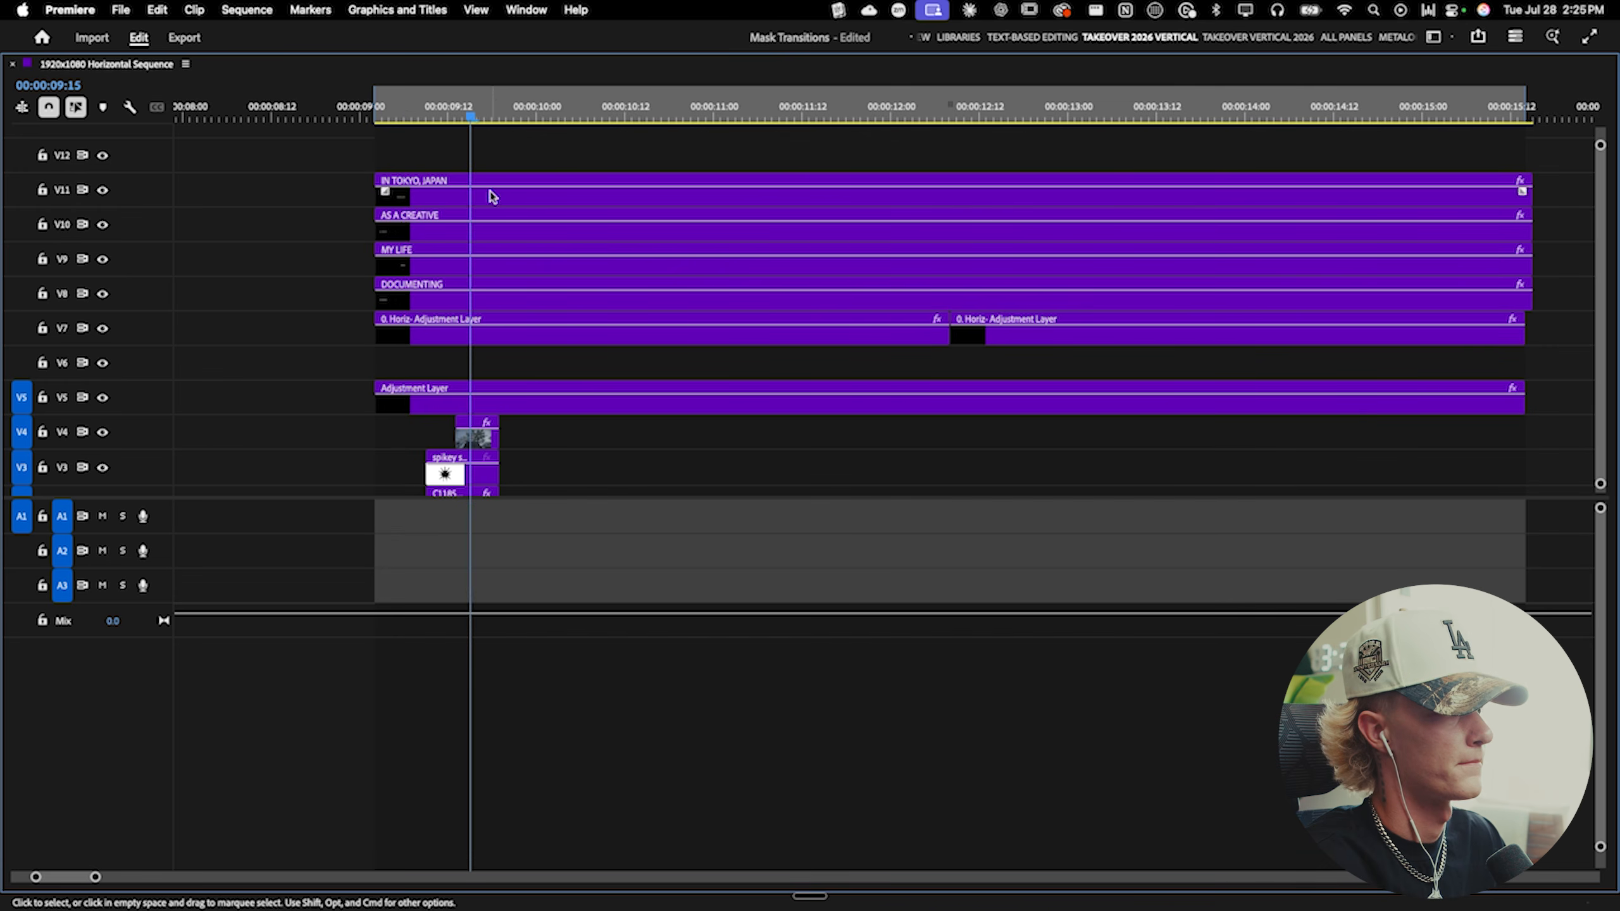
key(grave)
- Change the title's second line to IN LOS ANGELES, CALIFORNIA
double_click(1076, 258)
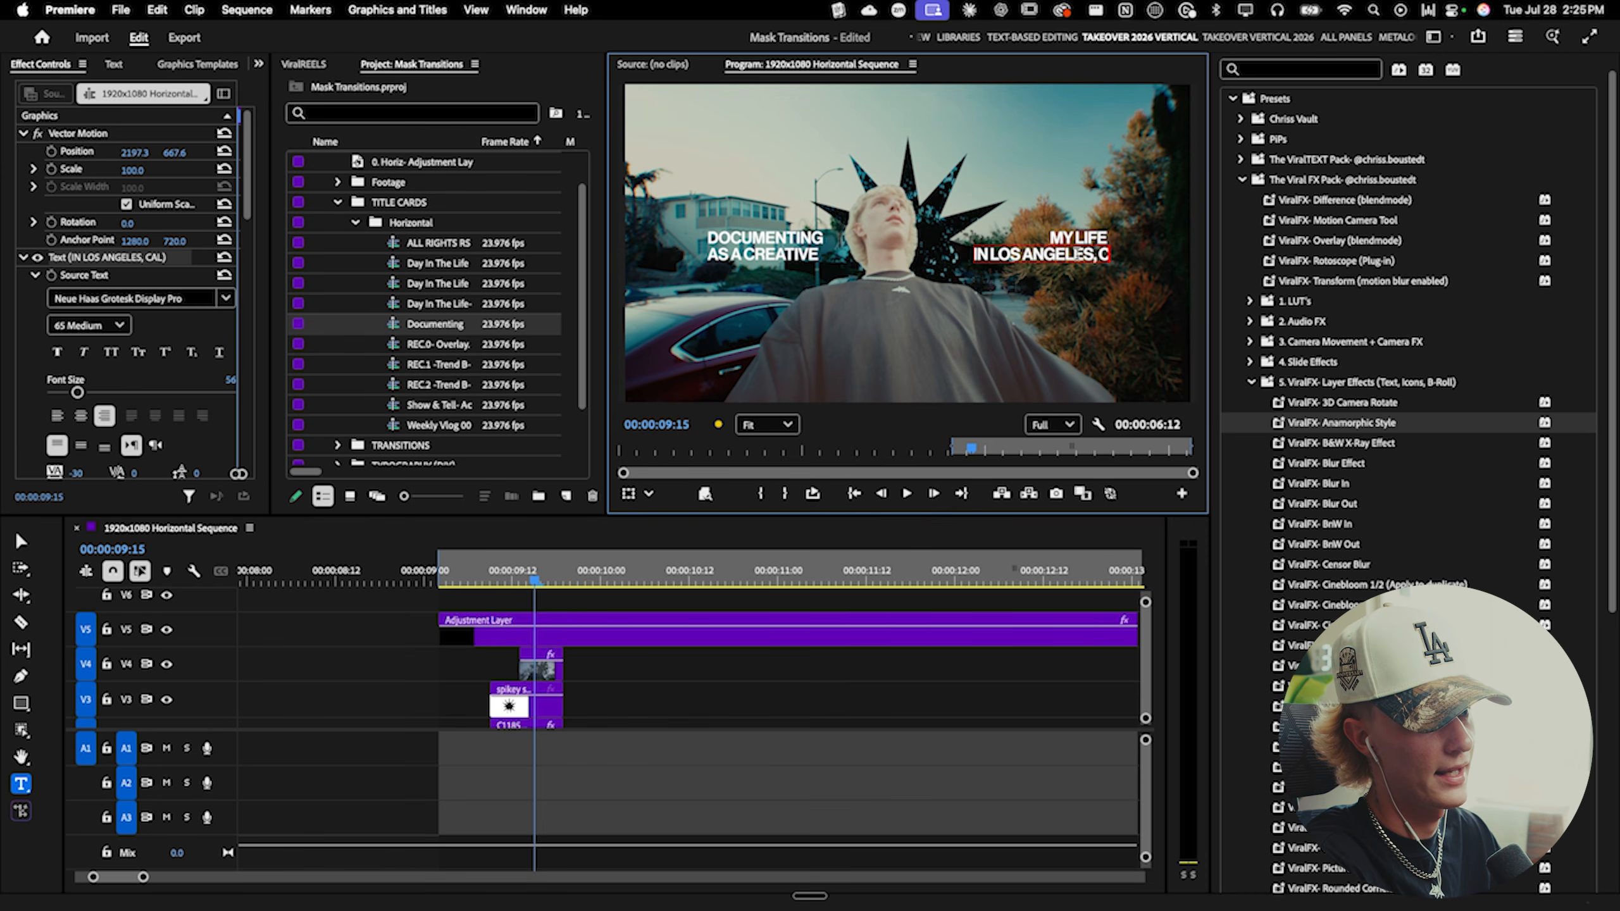
text(IN LOS ANGELES, CALIFORNIA)
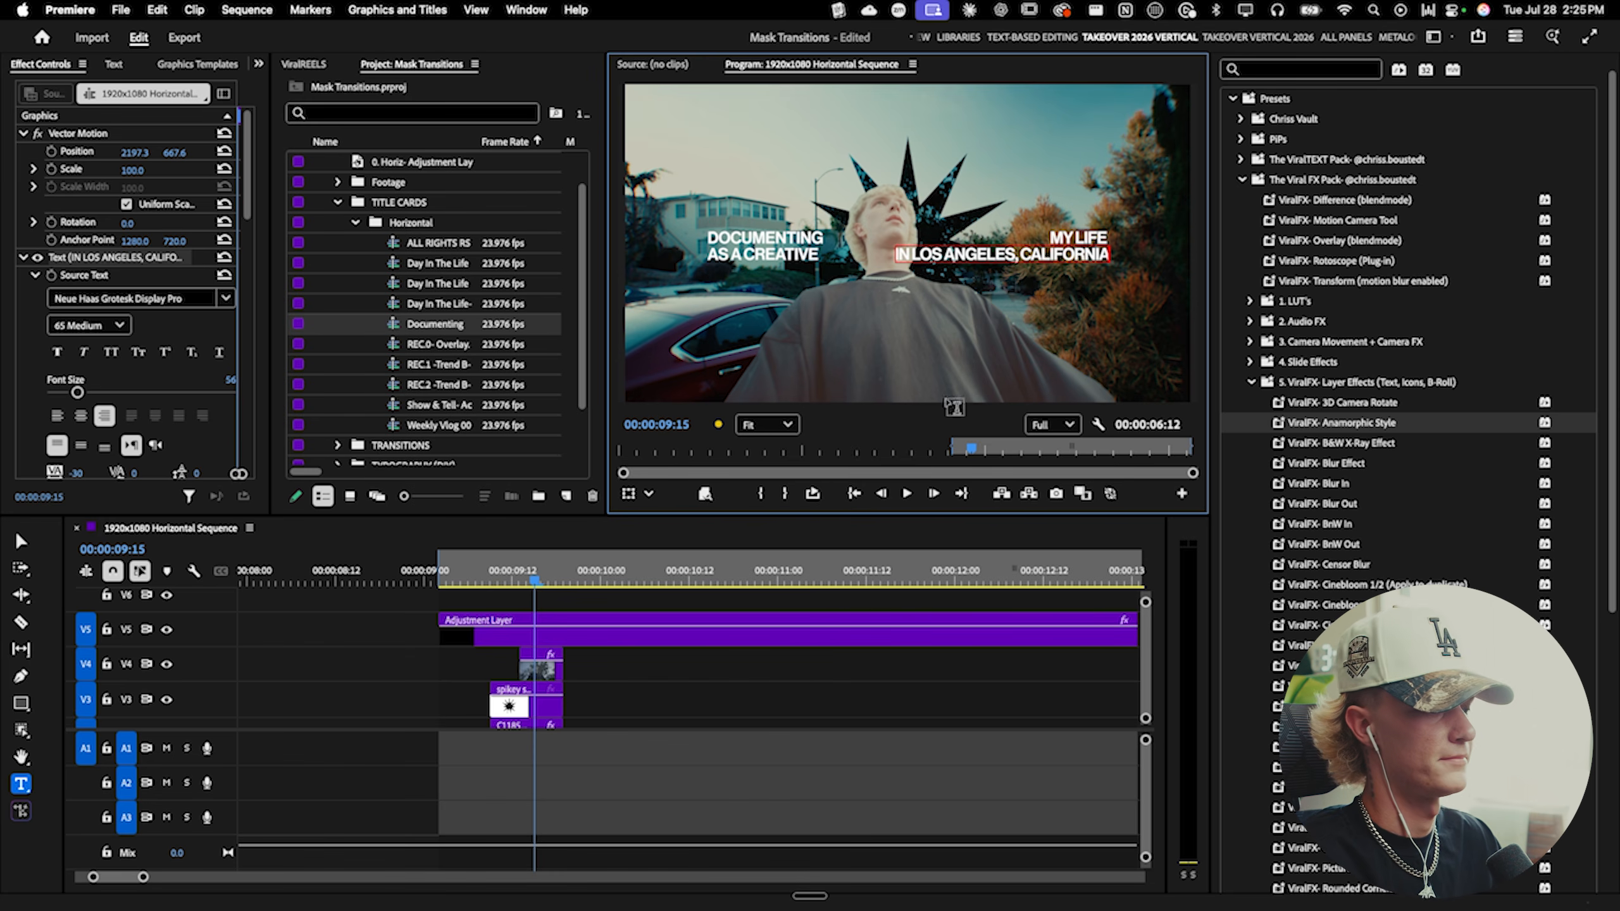
click(778, 664)
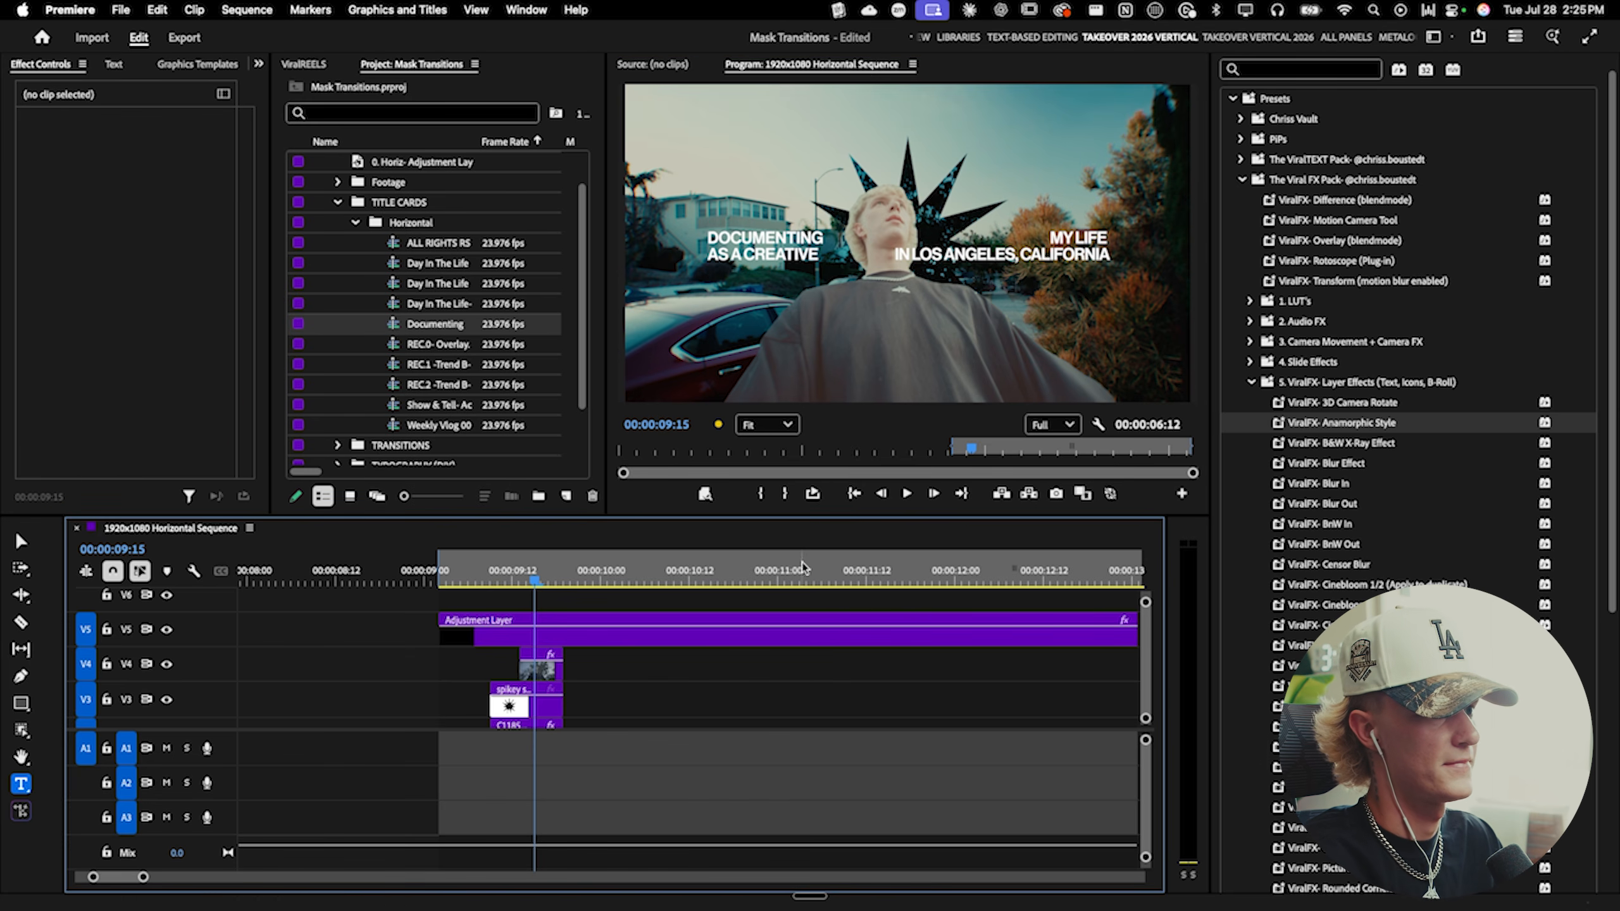
- Add the ALL RIGHTS RESERVED title card at the transition start and reduce its scale to 66
click(440, 571)
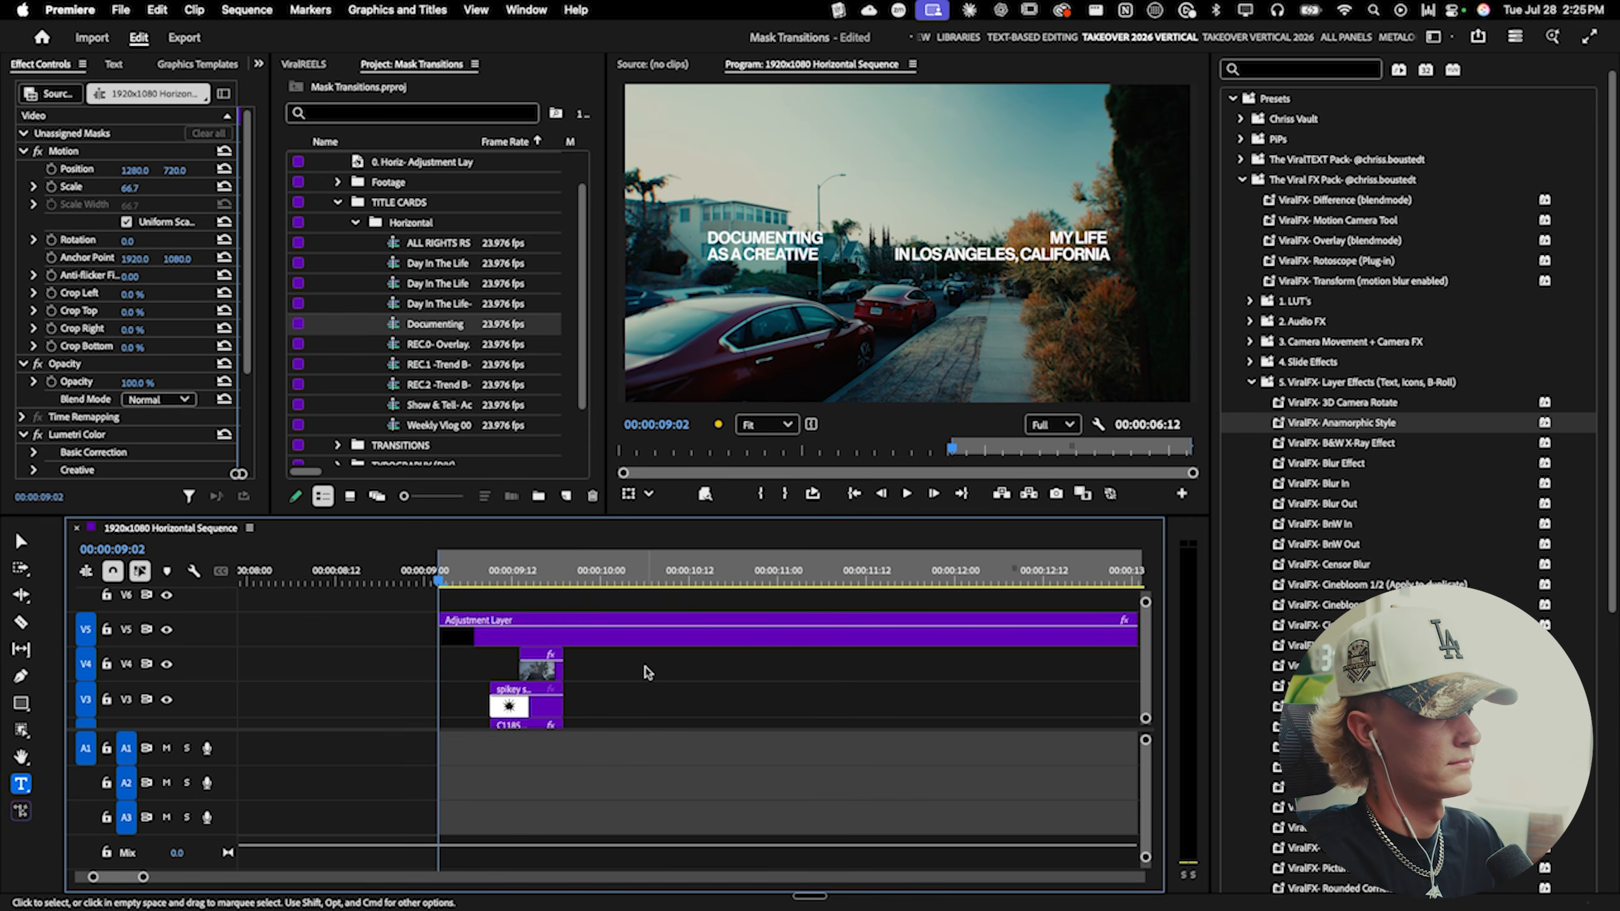
drag(392, 245, 441, 604)
scroll(608, 595, down, 3)
scroll(854, 617, down, 8)
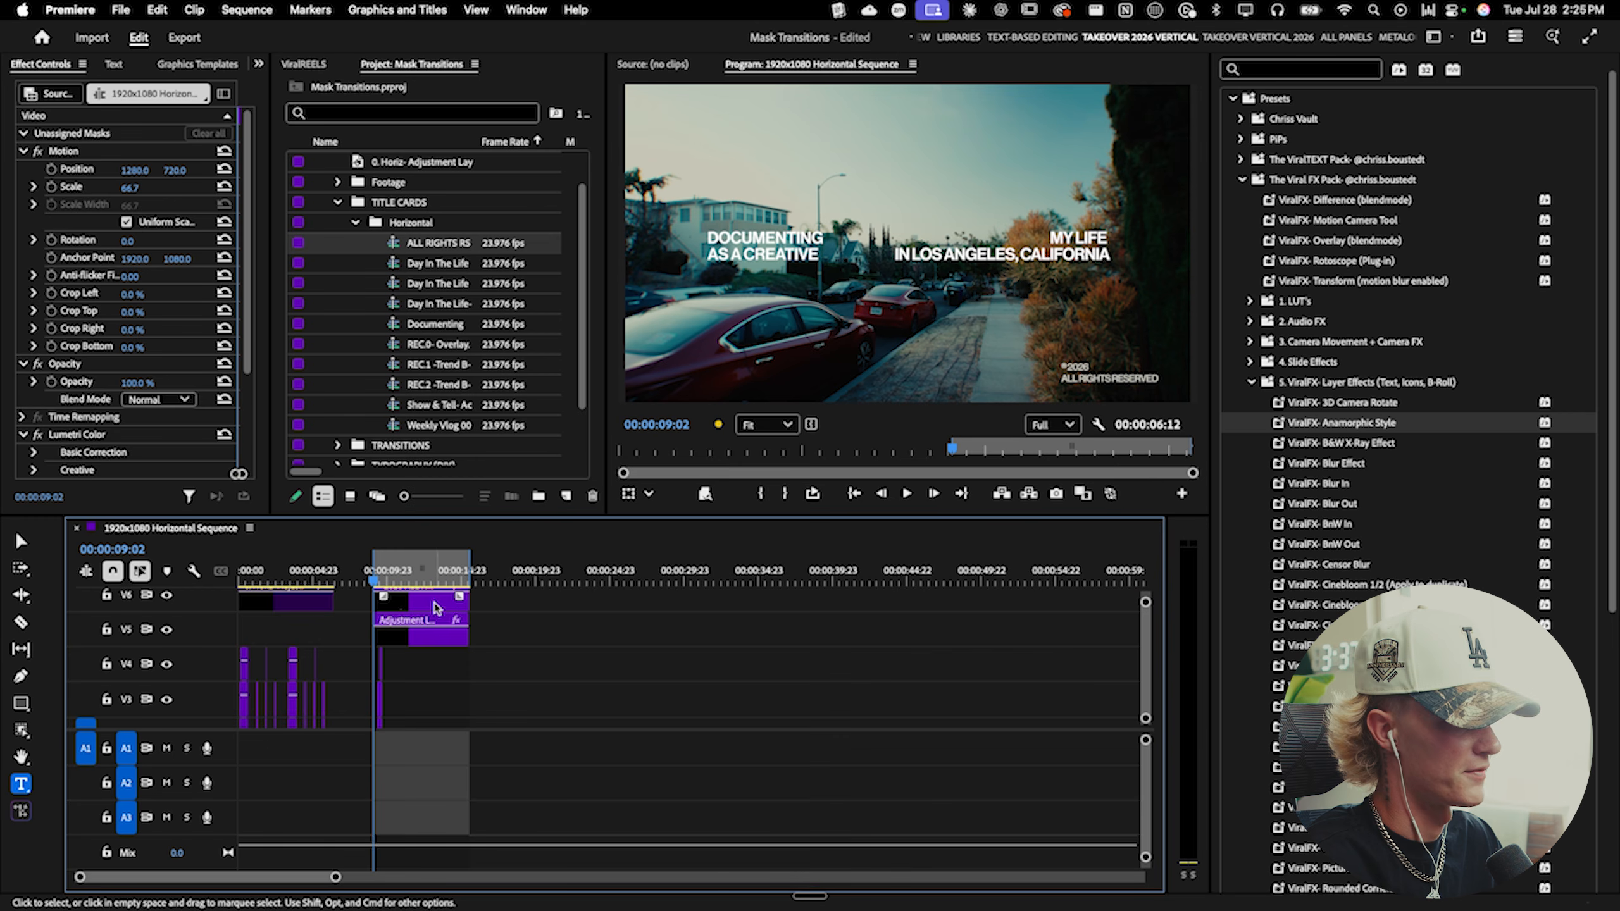
click(404, 603)
scroll(404, 602, up, 3)
drag(133, 170, 114, 171)
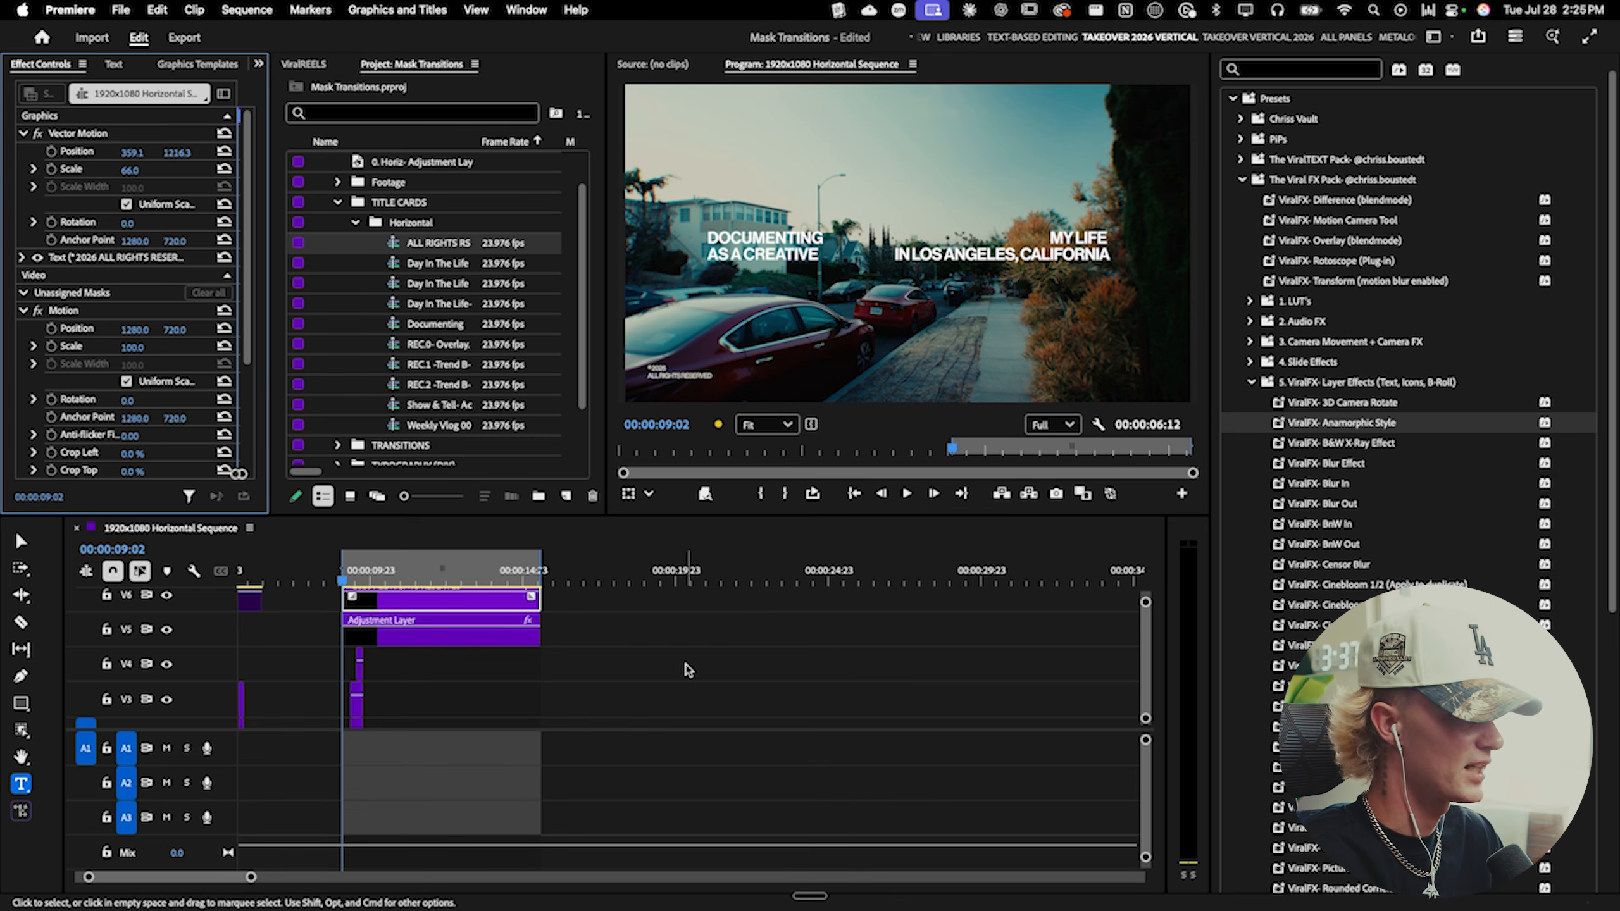
click(677, 676)
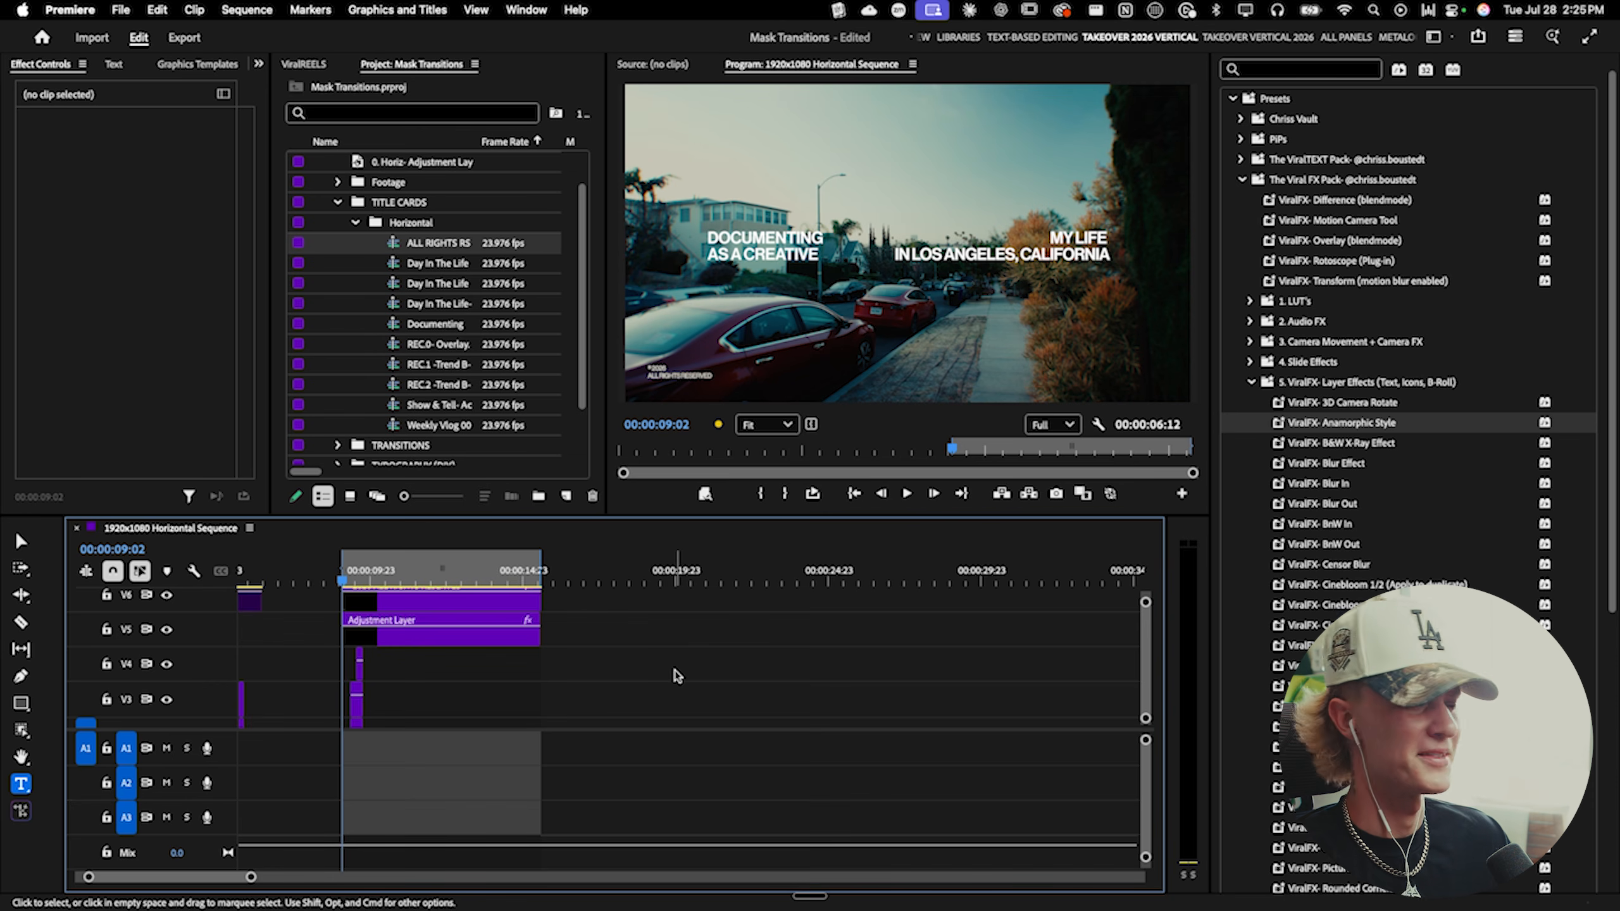
- Play back the transition with the titles full screen
scroll(314, 659, up, 2)
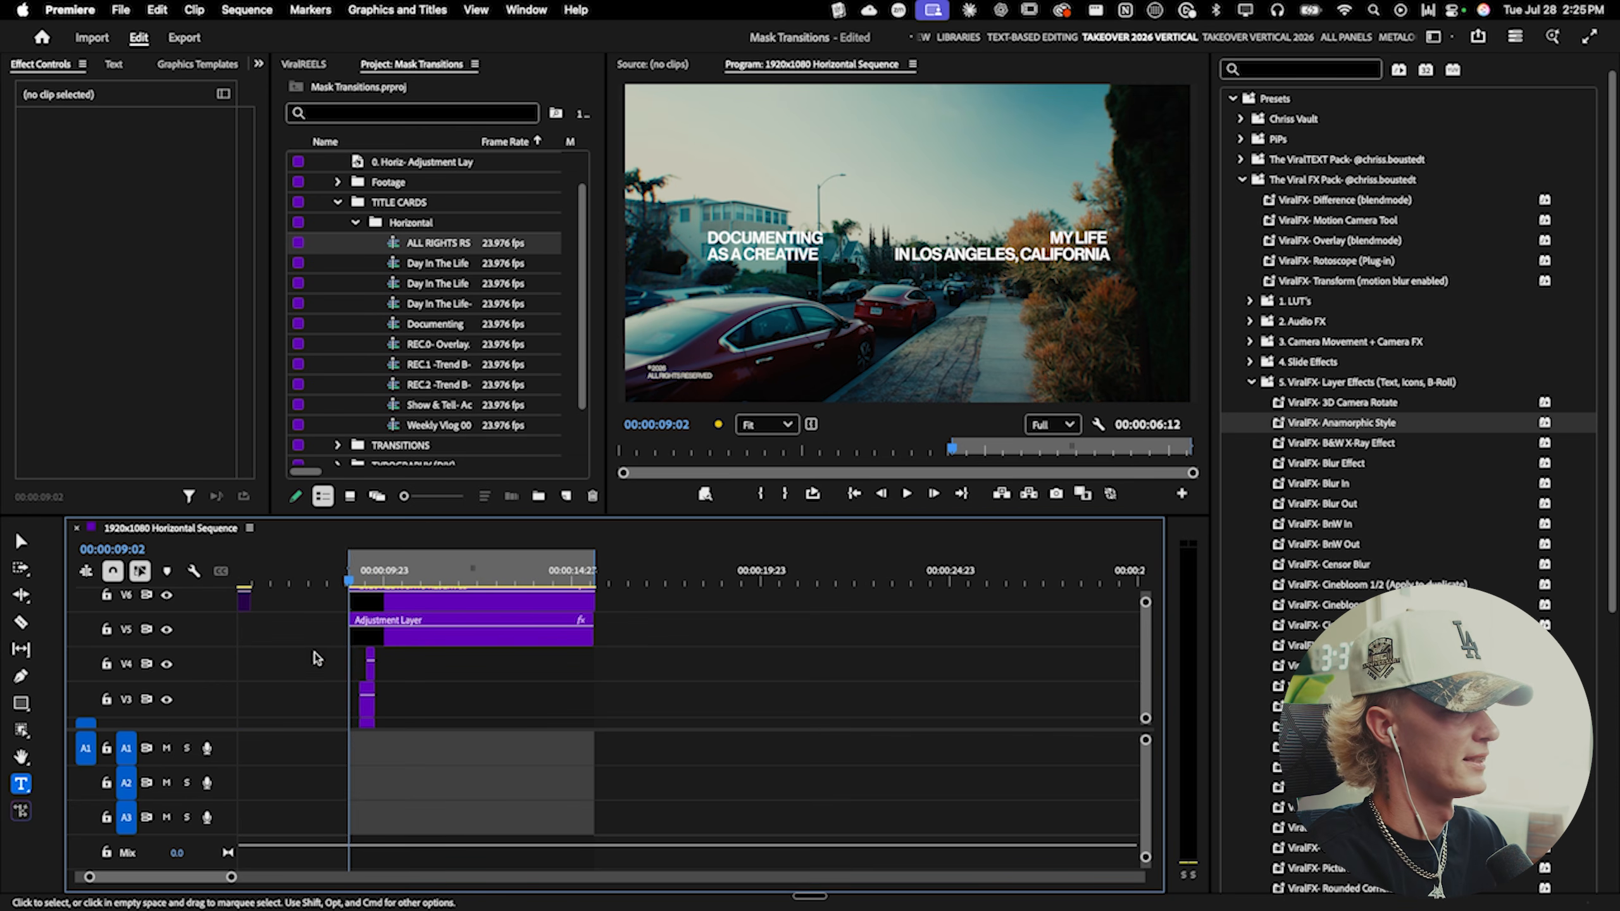
scroll(348, 664, up, 4)
click(899, 431)
key(ctrl+grave)
key(space)
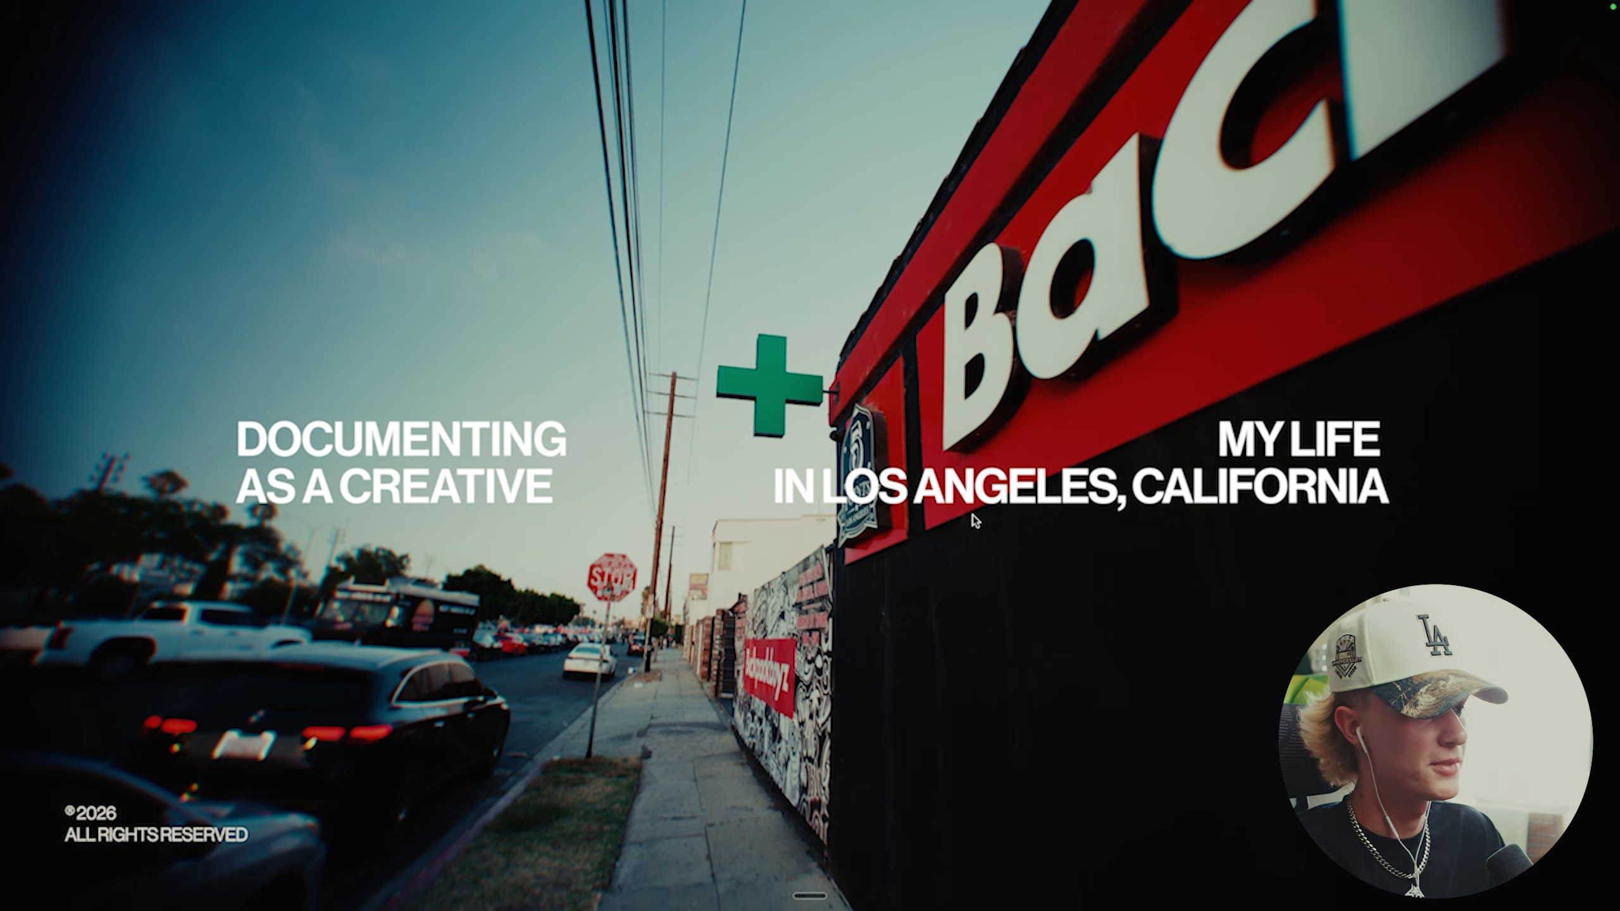
key(Escape)
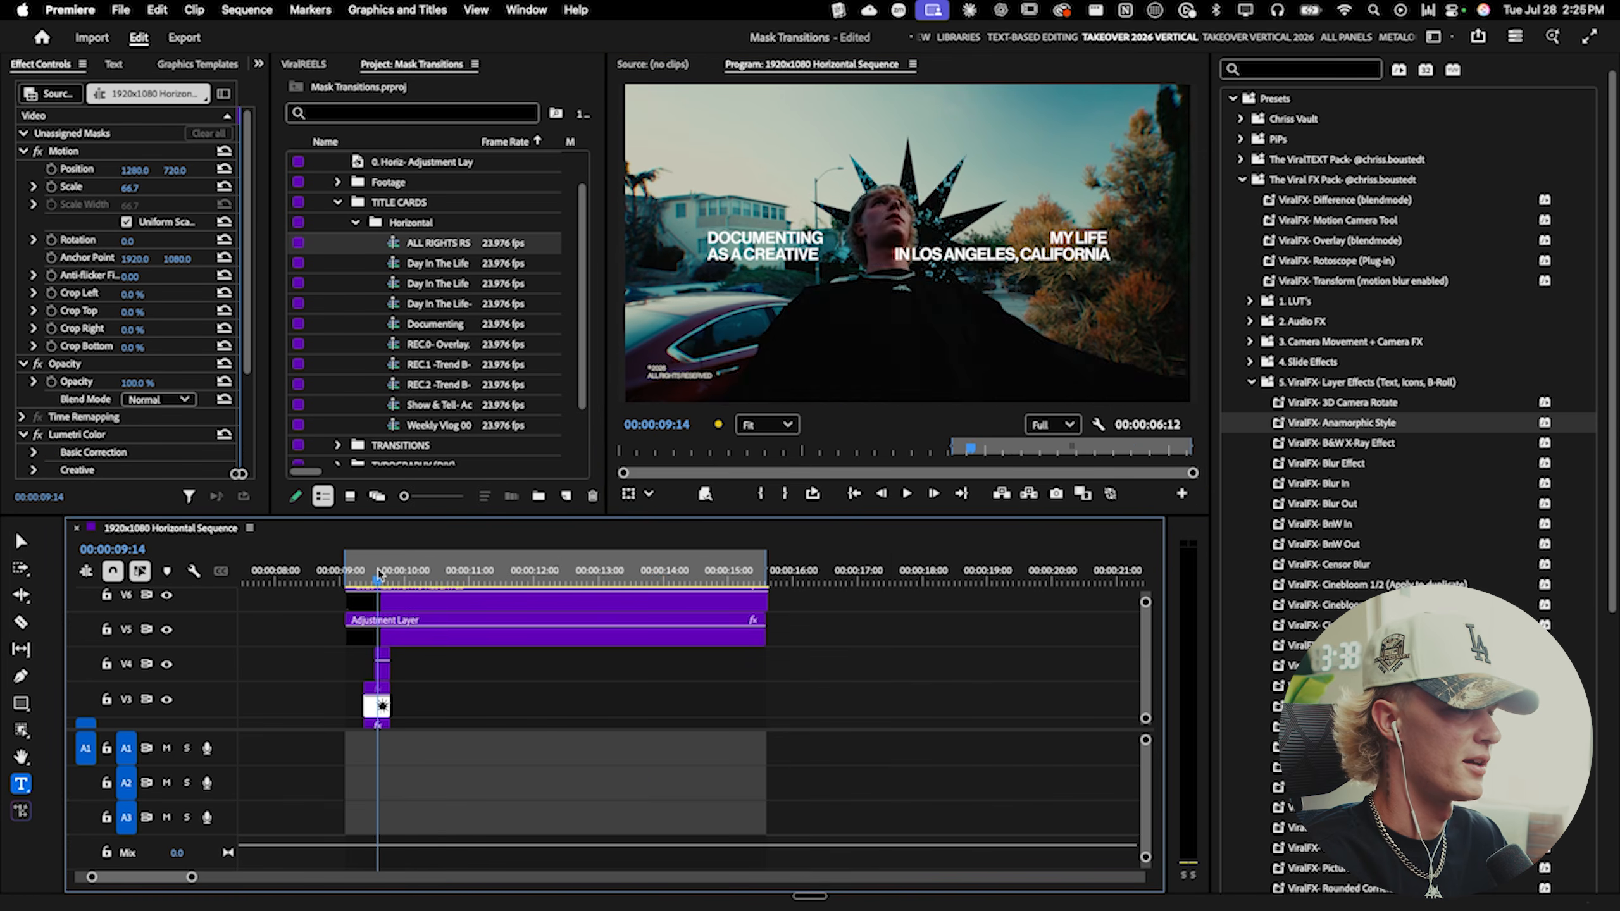
- Mark in and out points around the sequence's first six seconds
key(v)
key(Home)
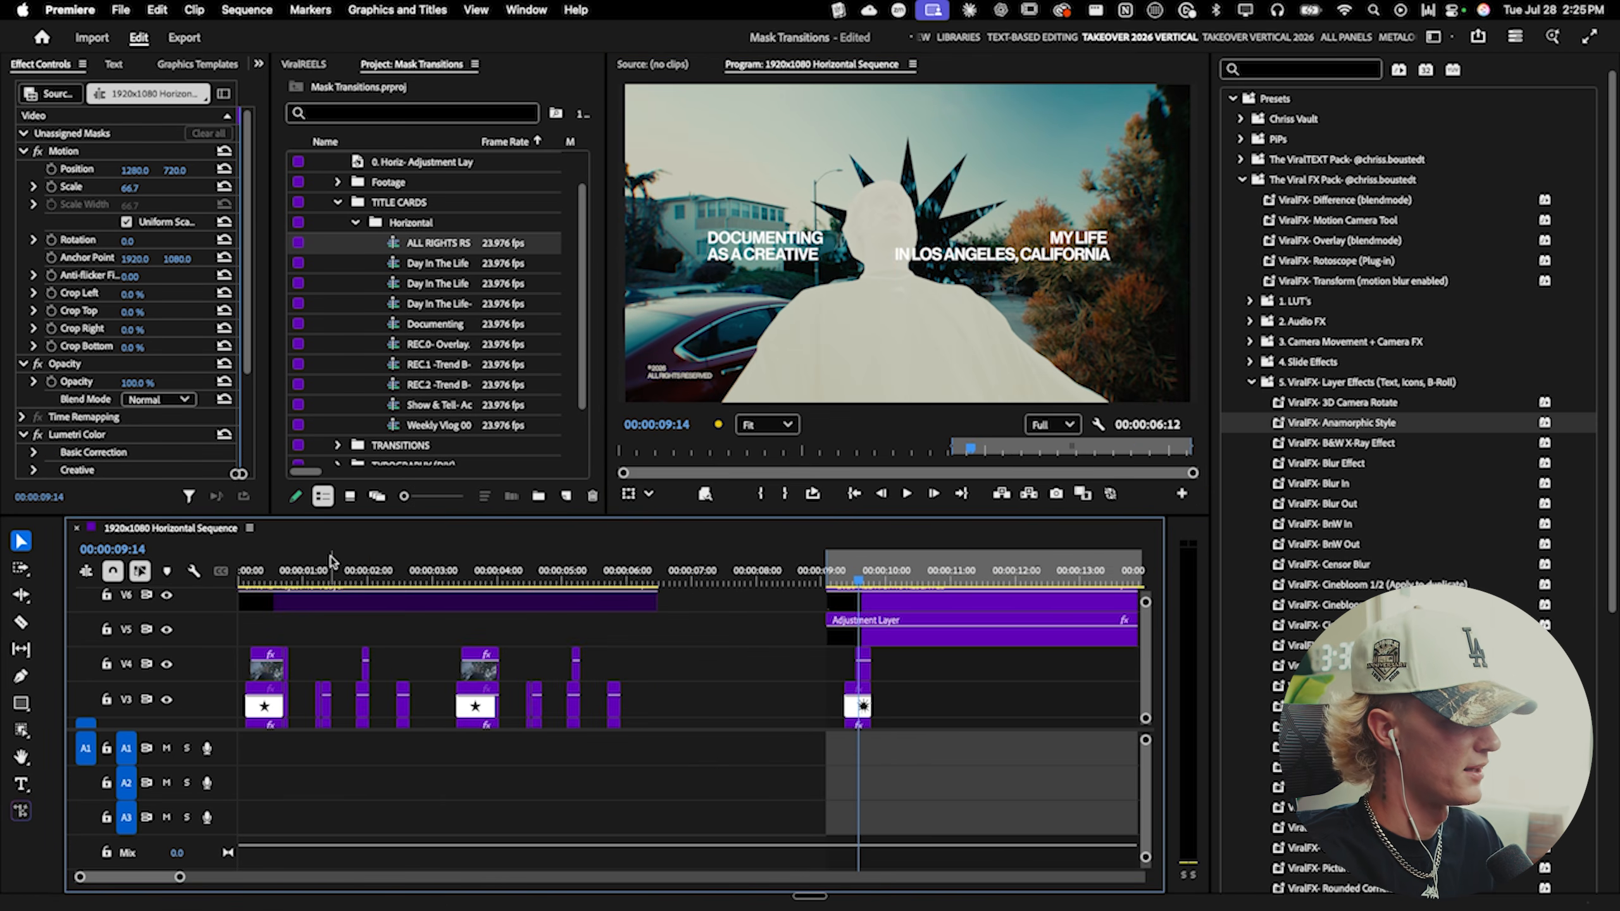
key(i)
click(640, 570)
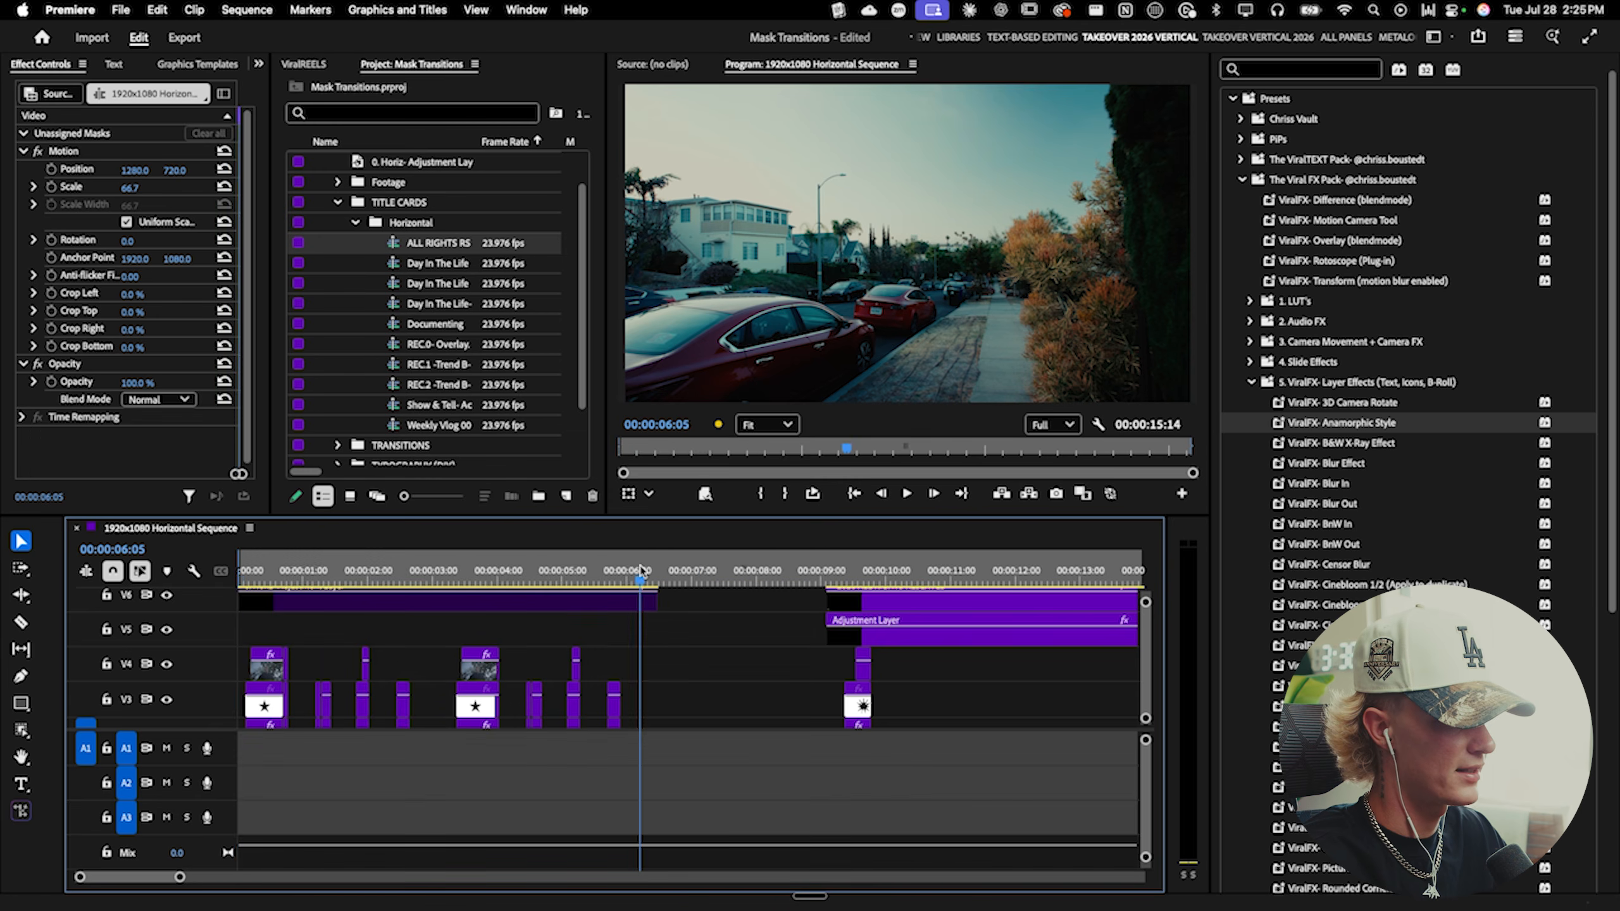
key(o)
- Play back the opening section of the sequence
drag(642, 569, 240, 569)
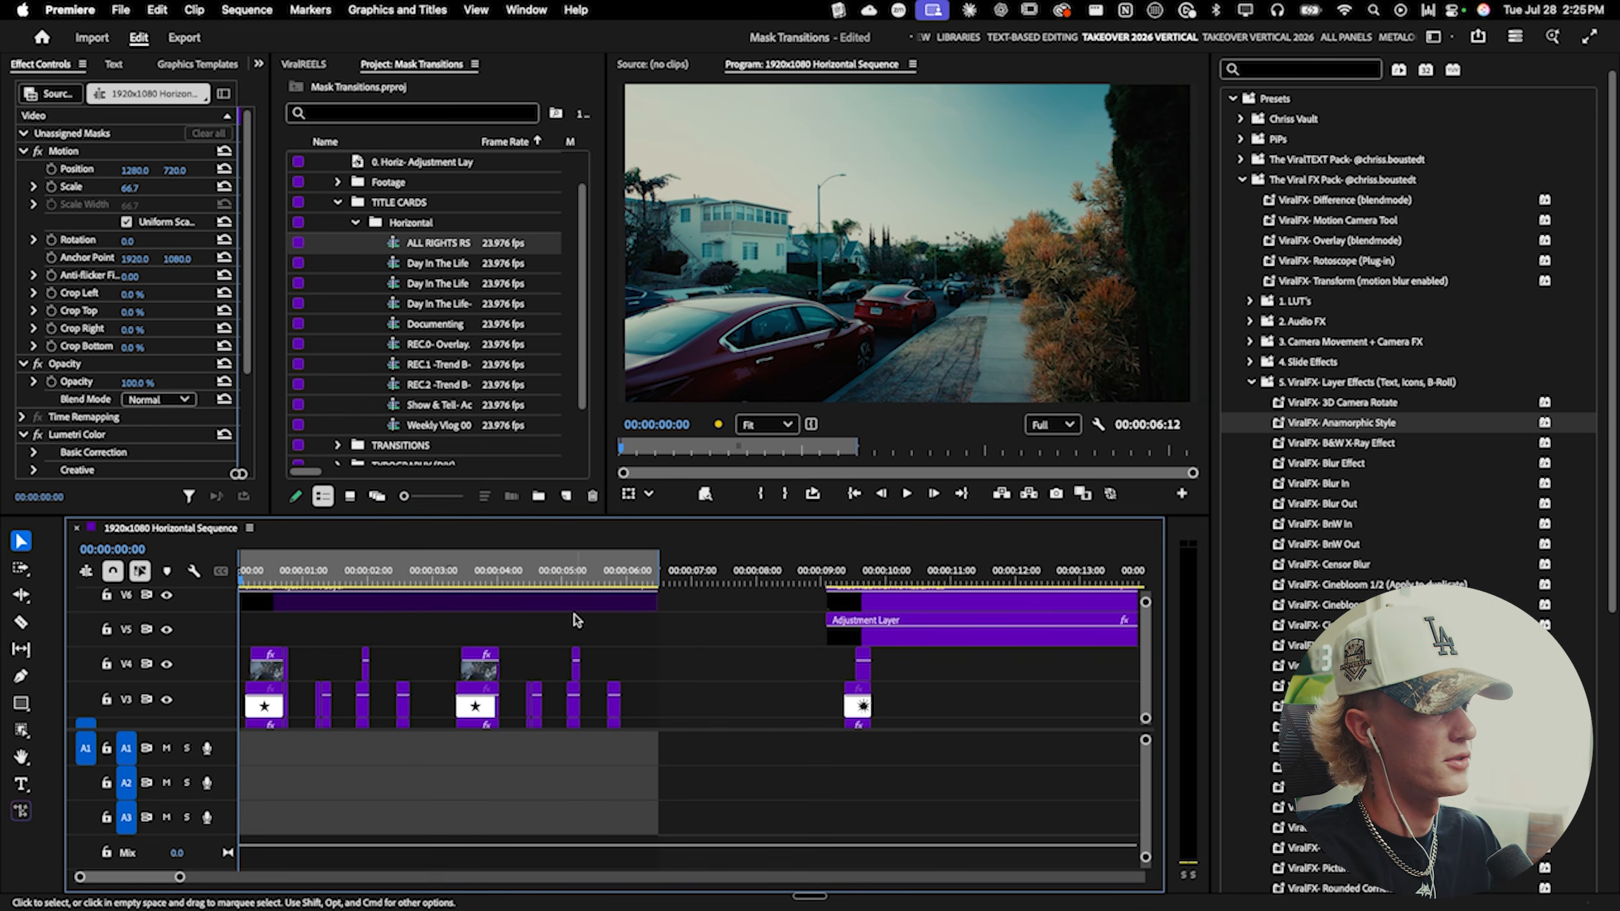
scroll(759, 648, down, 3)
key(space)
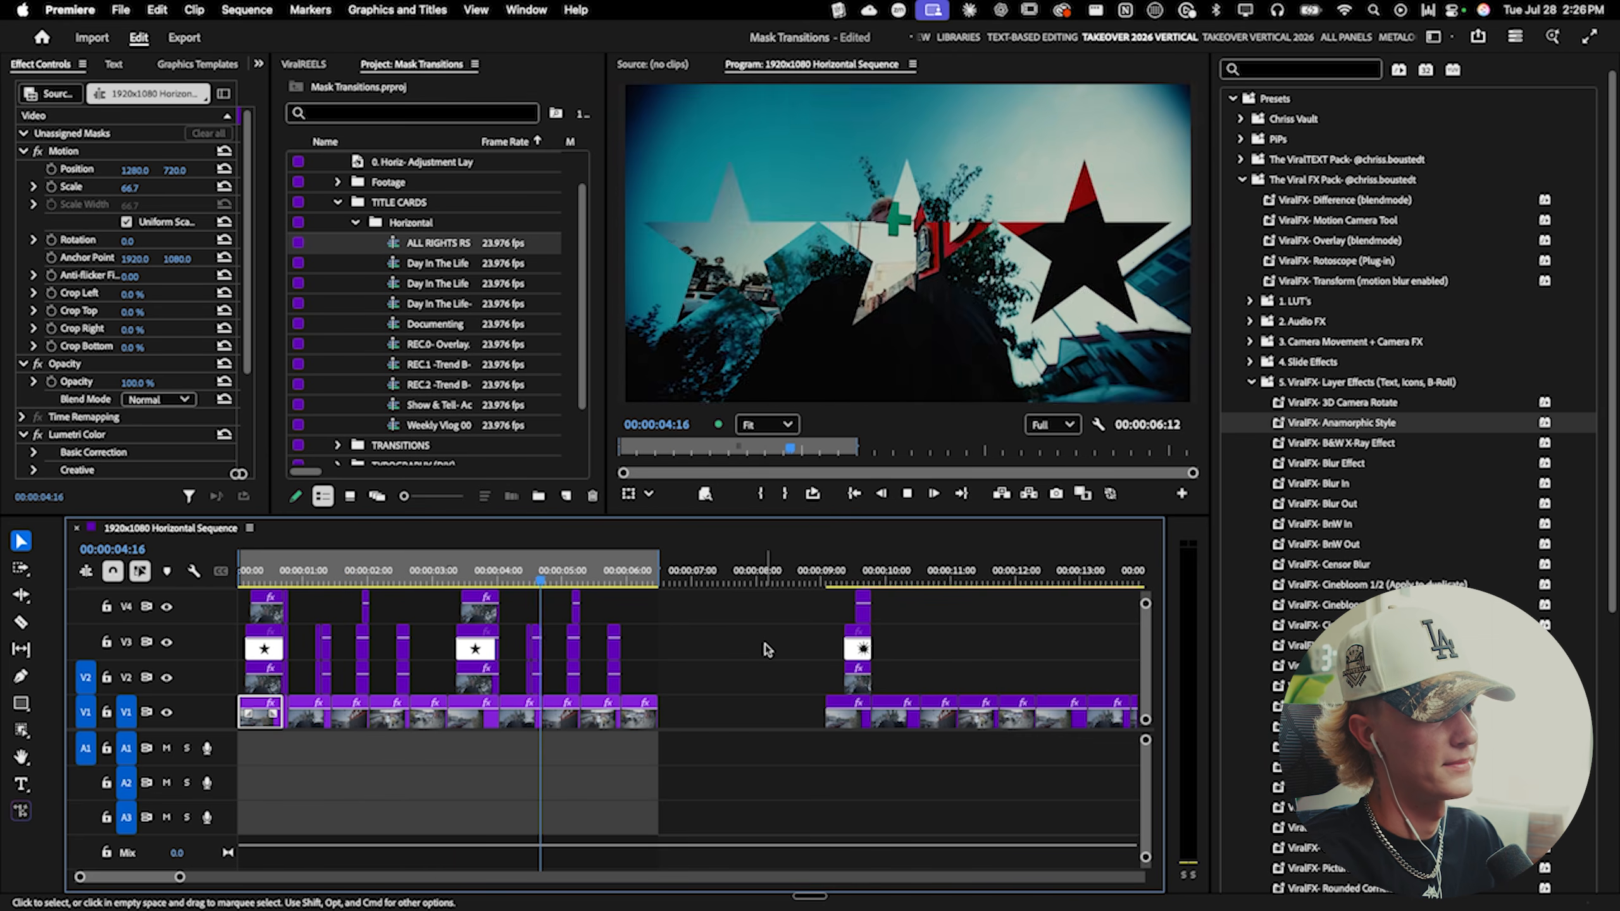
key(space)
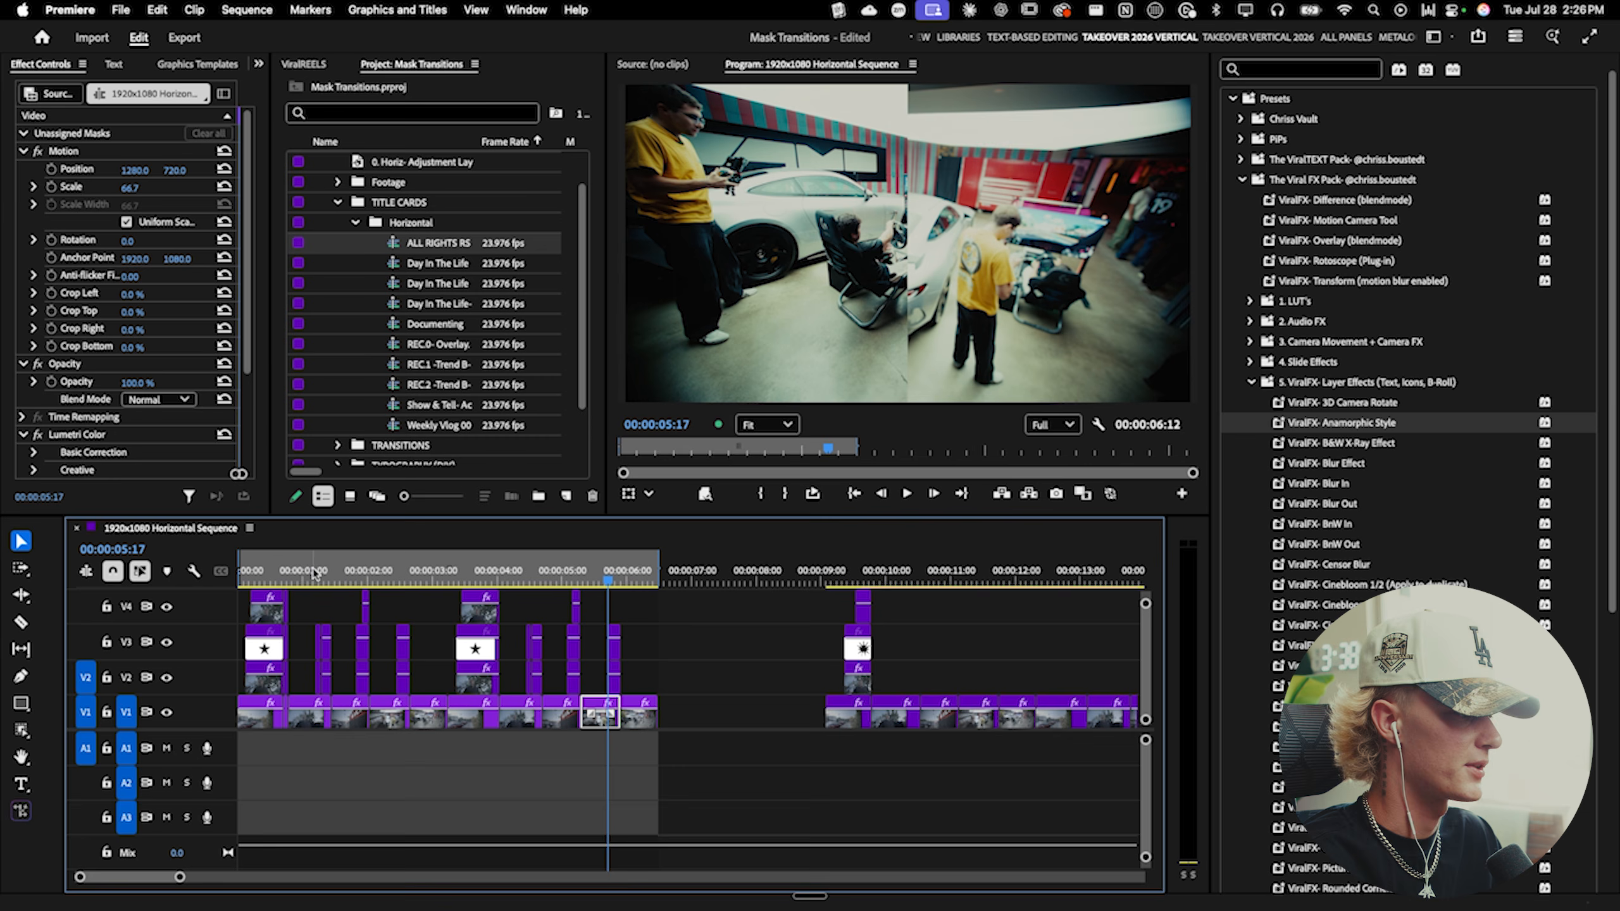
- Cut a short segment out of the C1185.MP4 clip on V1 near the start of the sequence
click(279, 571)
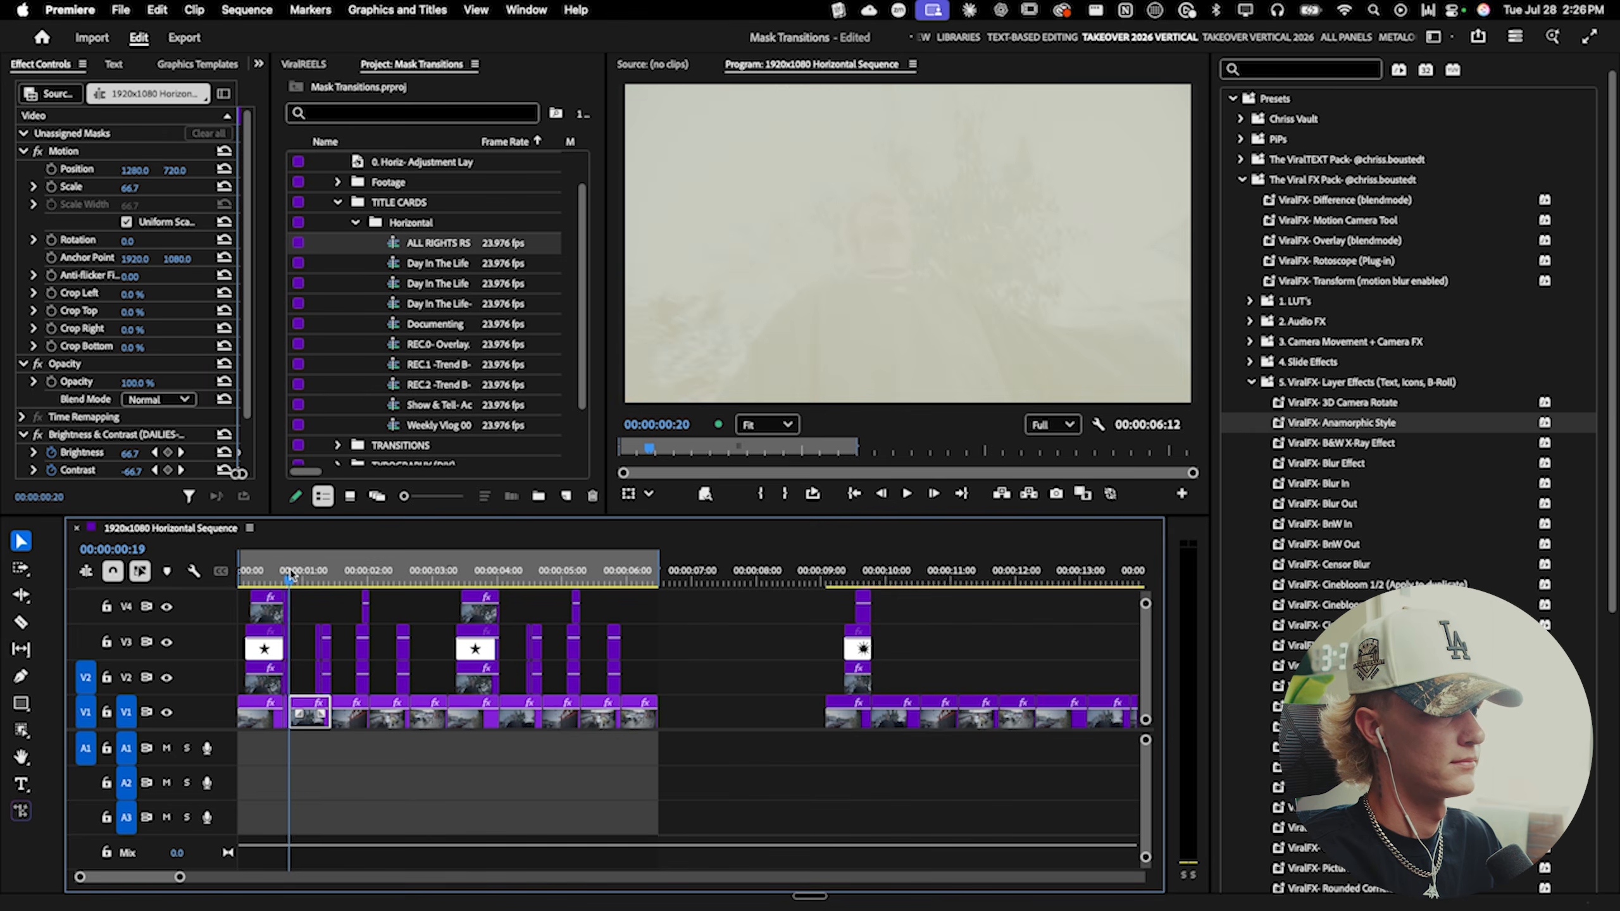
drag(279, 571, 287, 571)
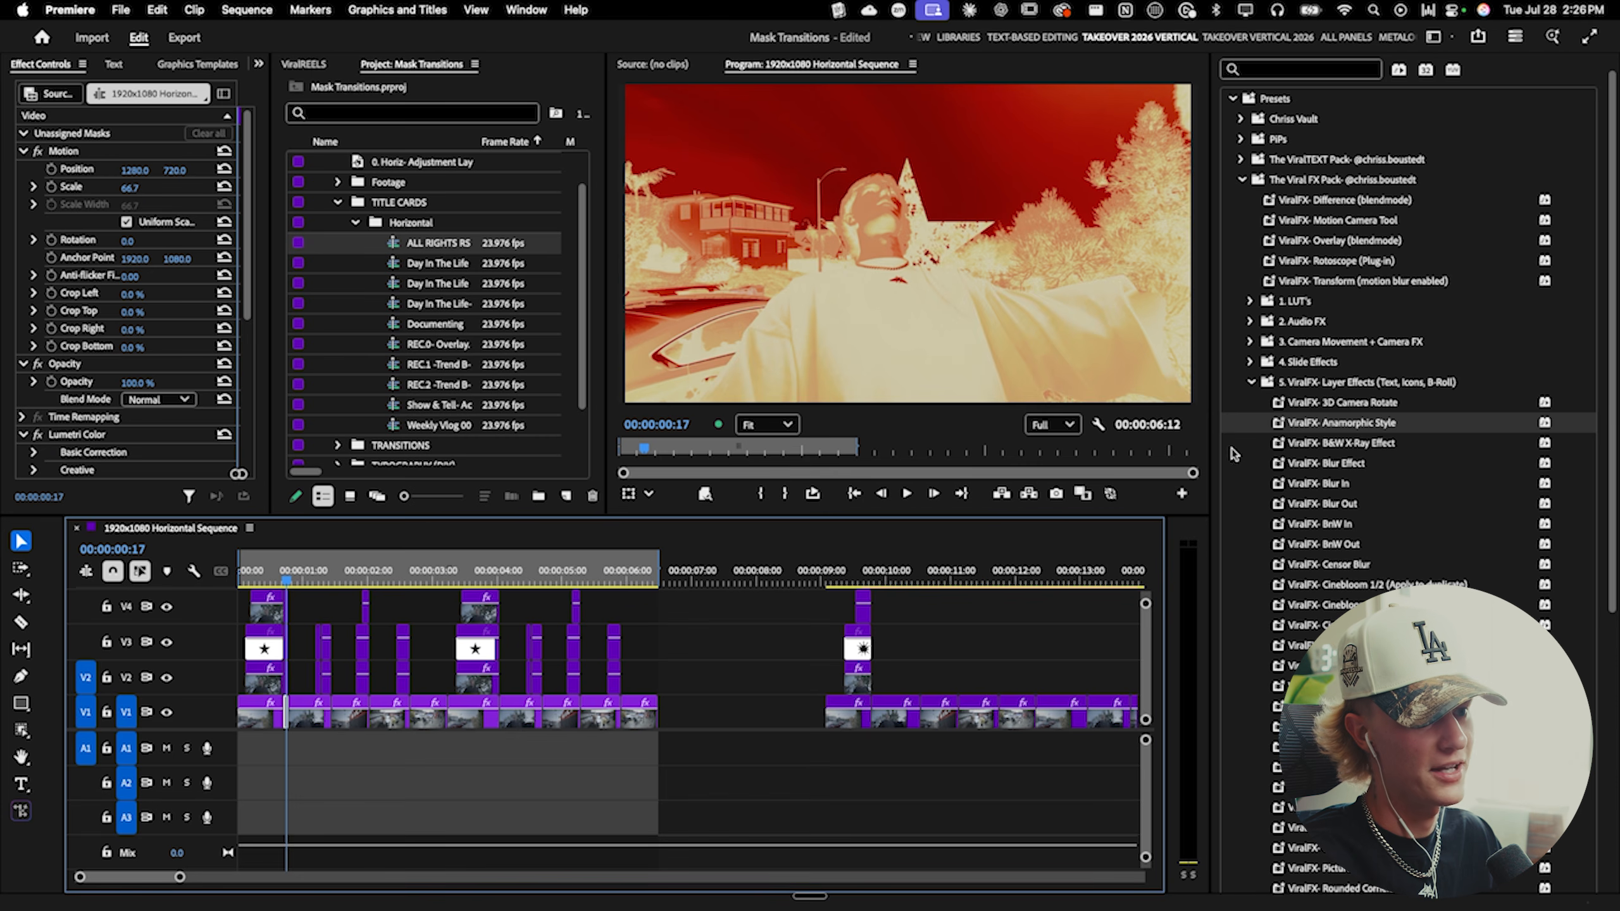
drag(1203, 542, 1157, 542)
scroll(1223, 696, down, 2)
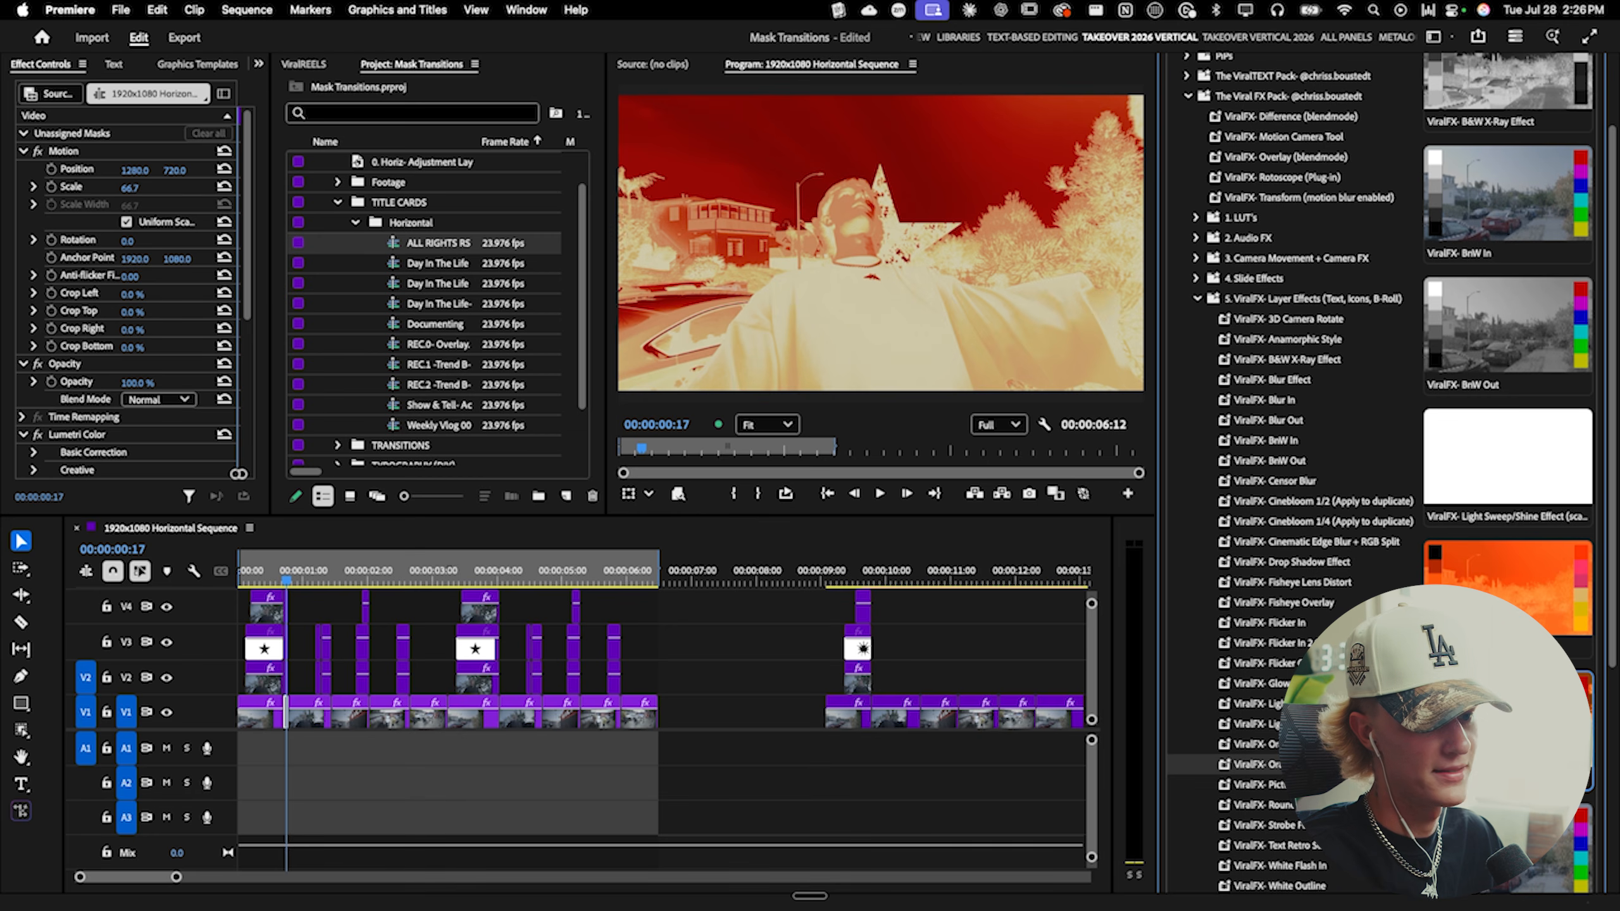
scroll(300, 695, up, 3)
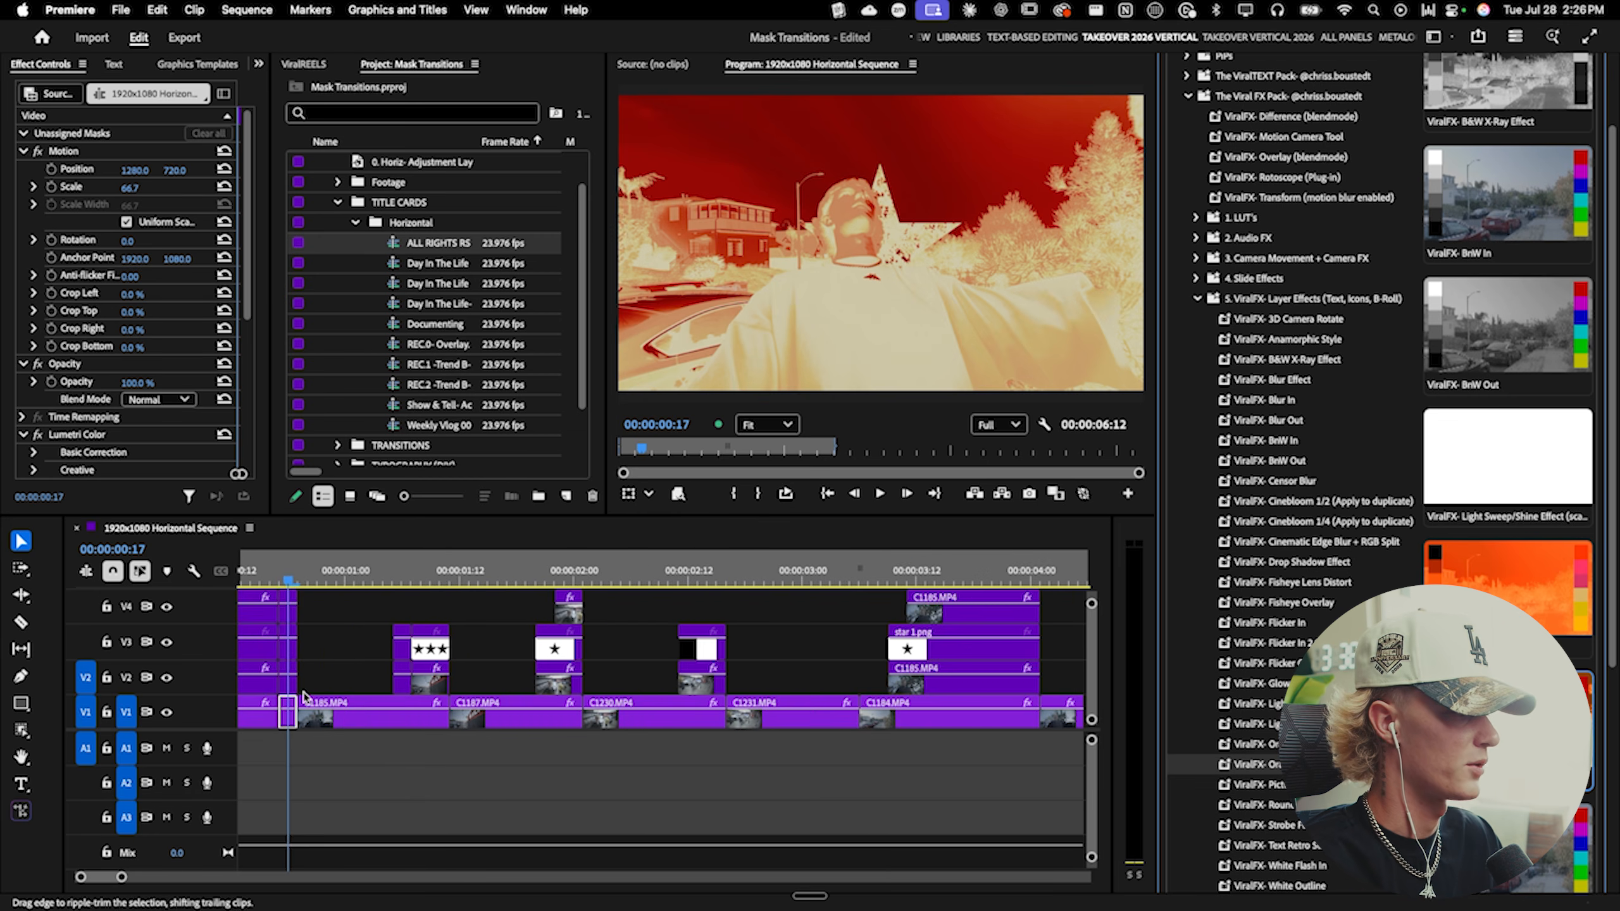
click(338, 573)
scroll(339, 637, up, 2)
key(c)
click(335, 711)
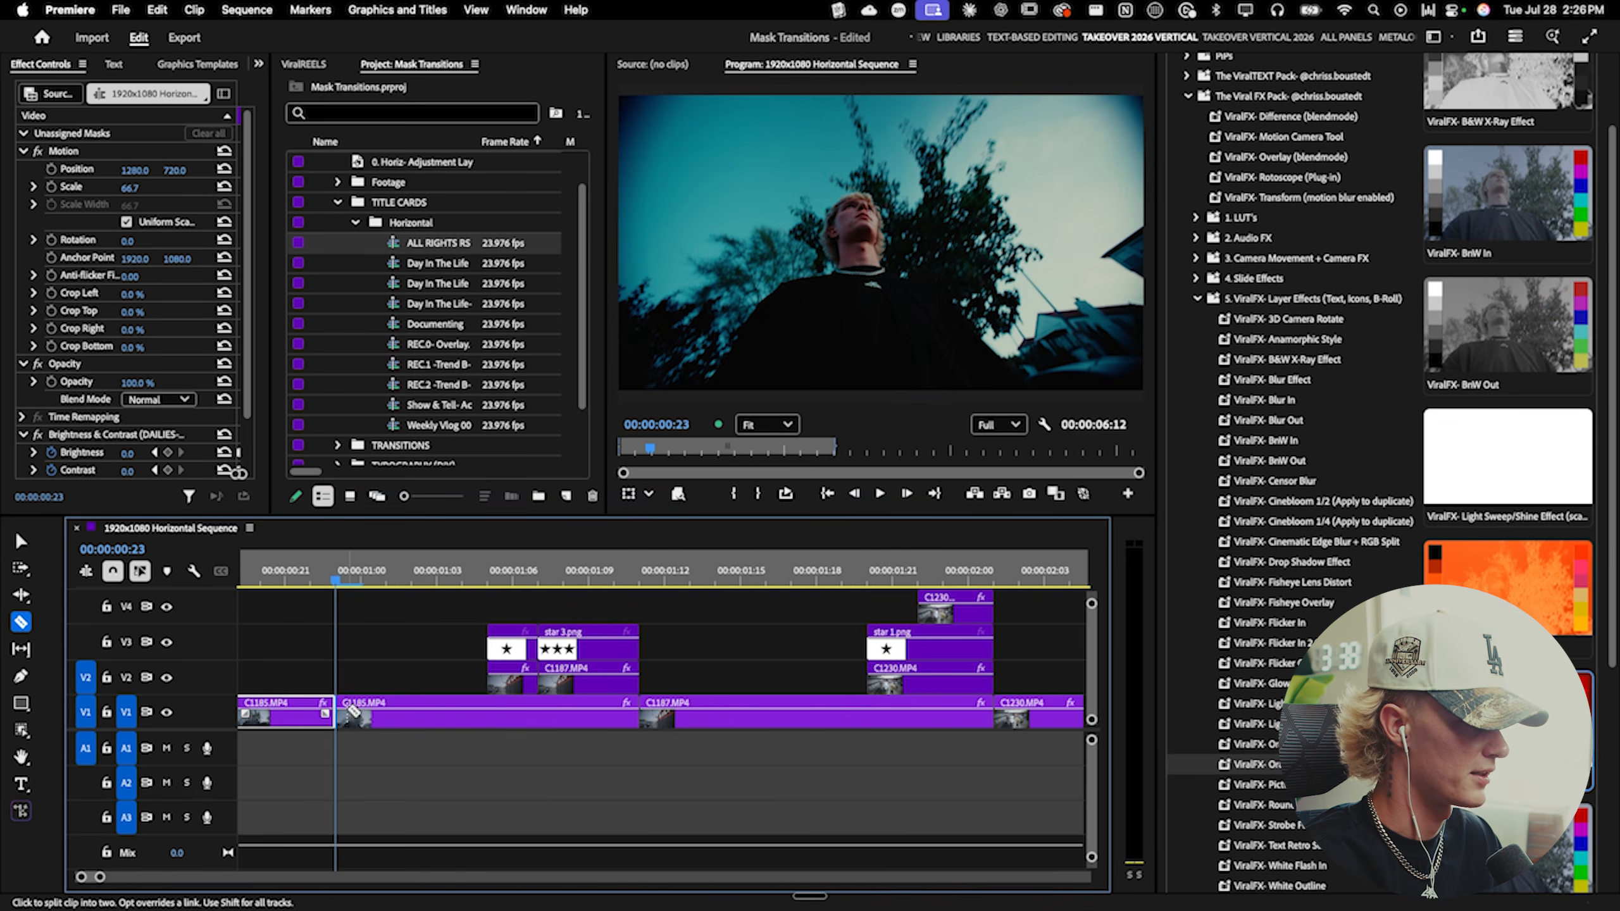
click(360, 711)
- Apply a ViralFX layer effect preset to the short cut segment
key(v)
click(347, 713)
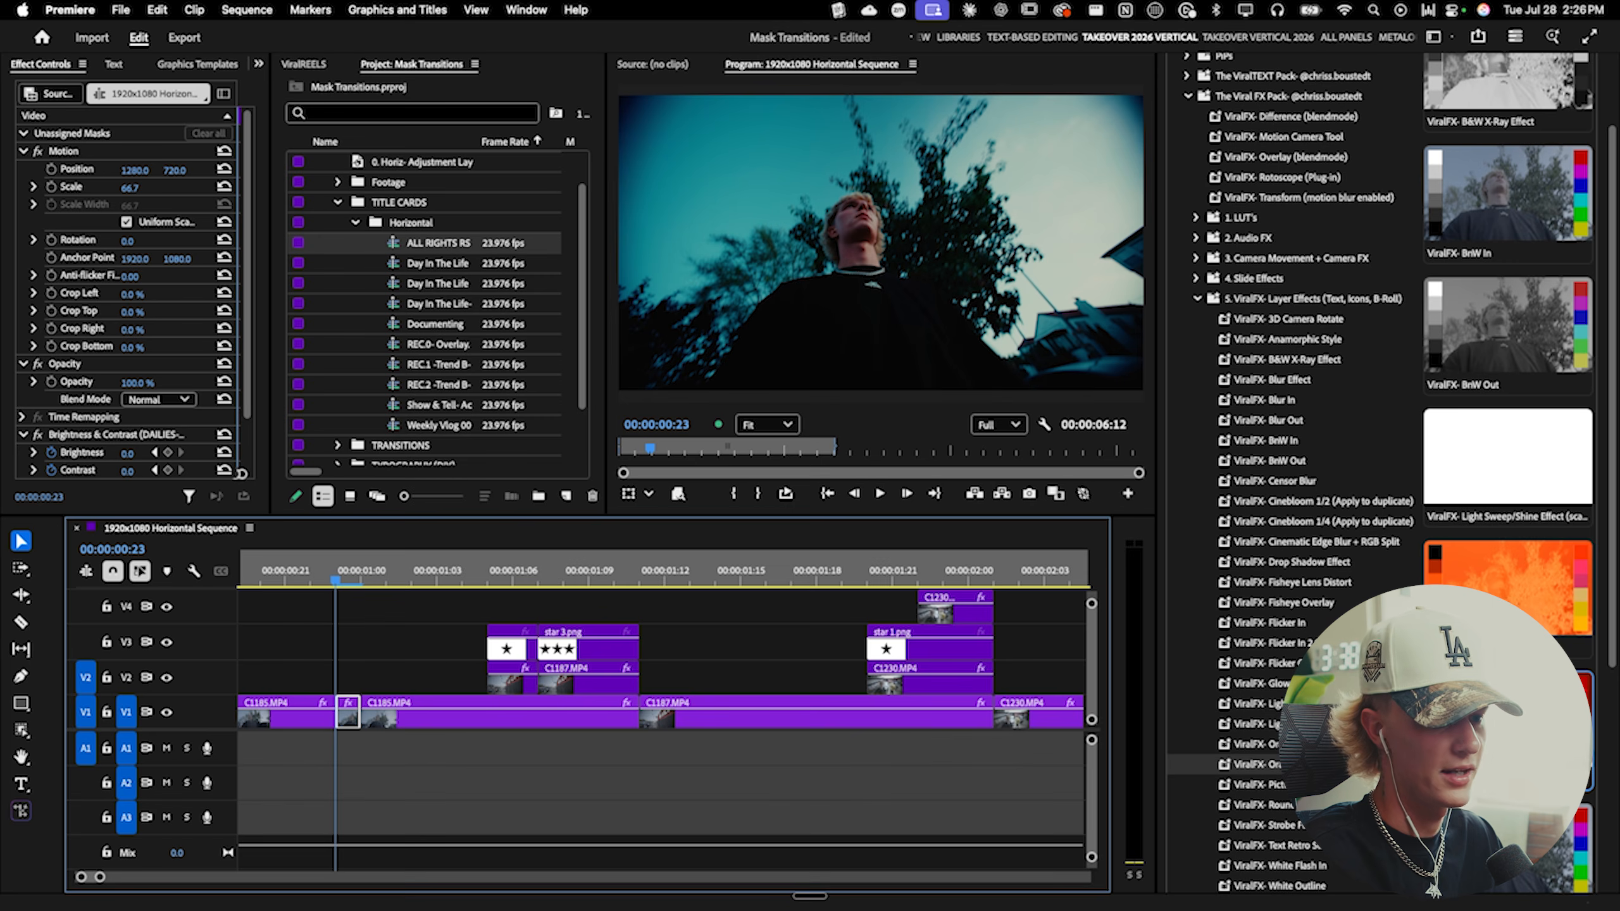
drag(1260, 763, 922, 764)
drag(353, 718, 353, 716)
- Play back the opening of the sequence with the new effect
click(261, 574)
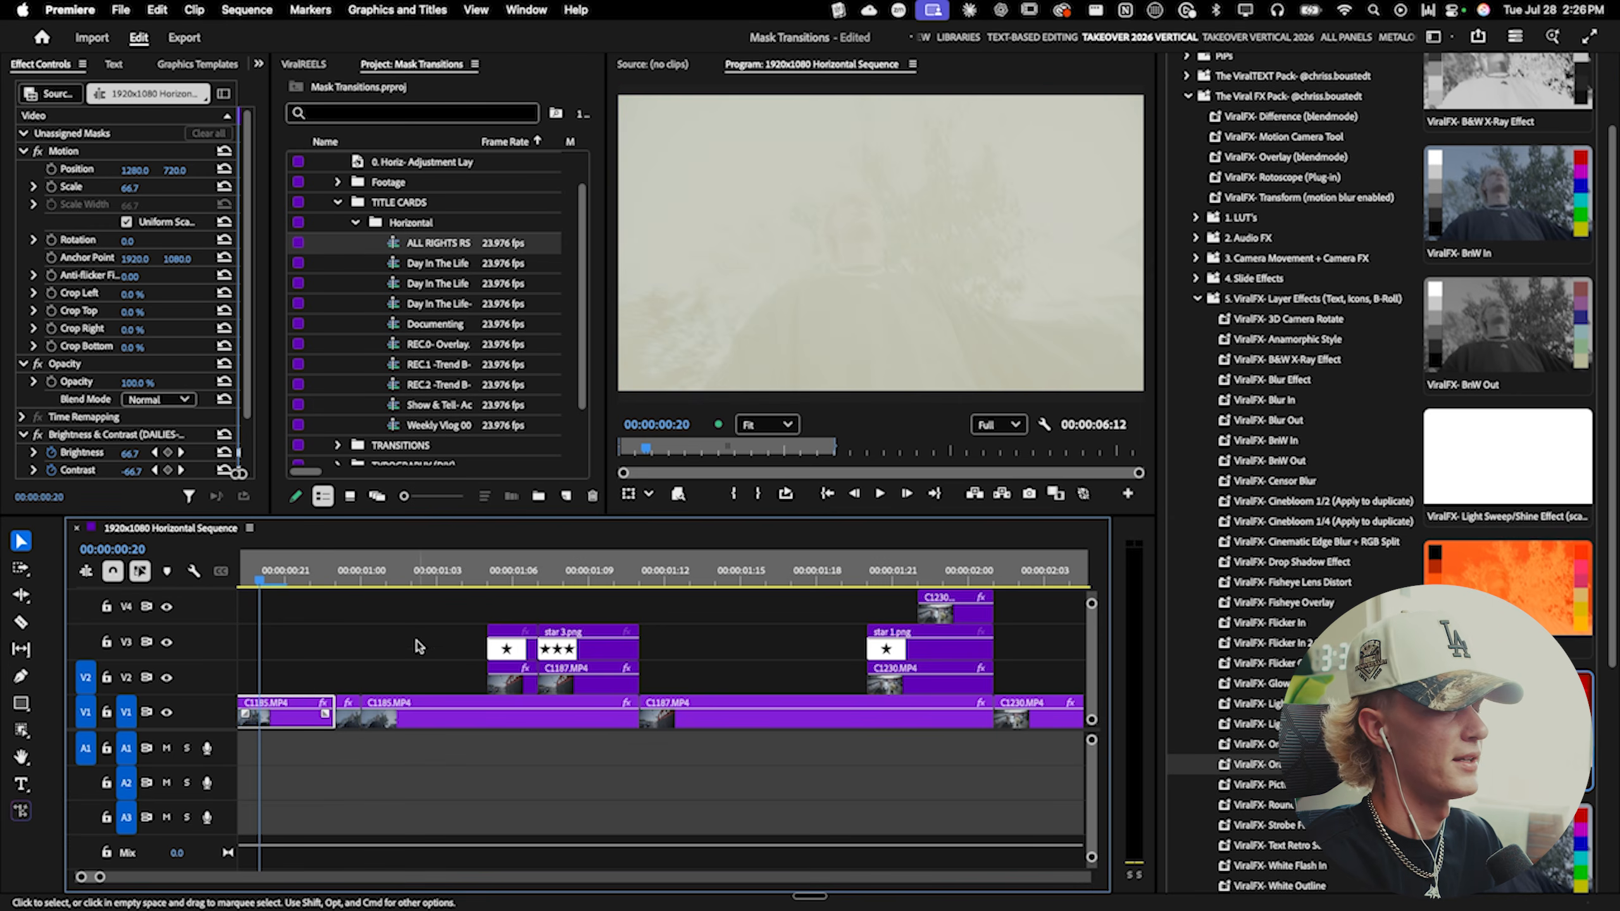
key(space)
scroll(369, 655, down, 3)
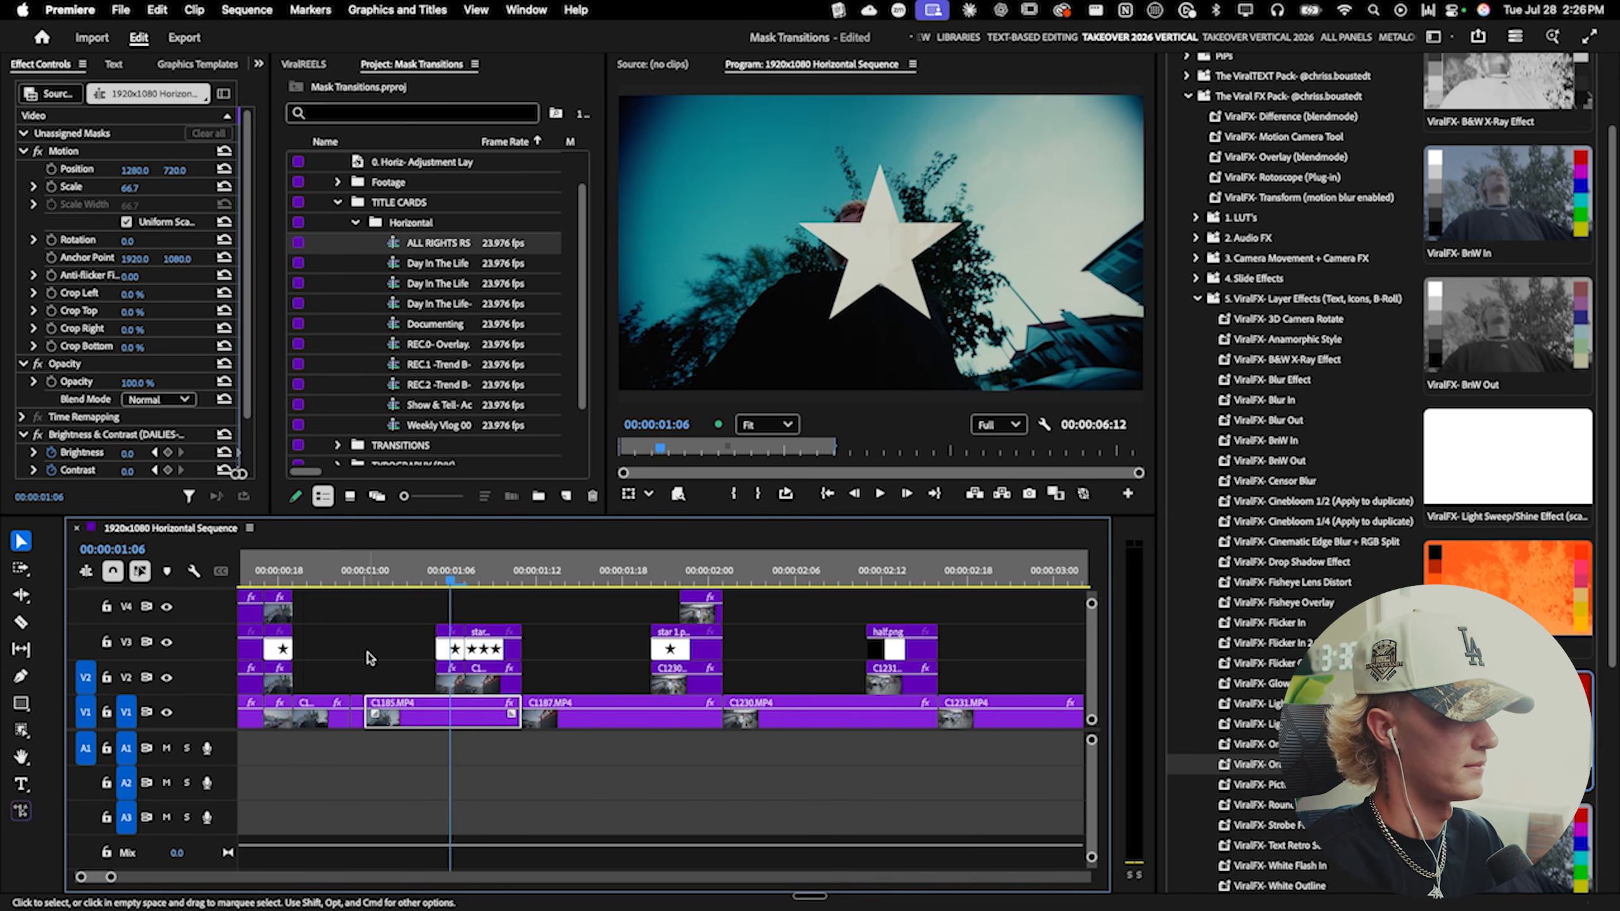
click(307, 578)
key(space)
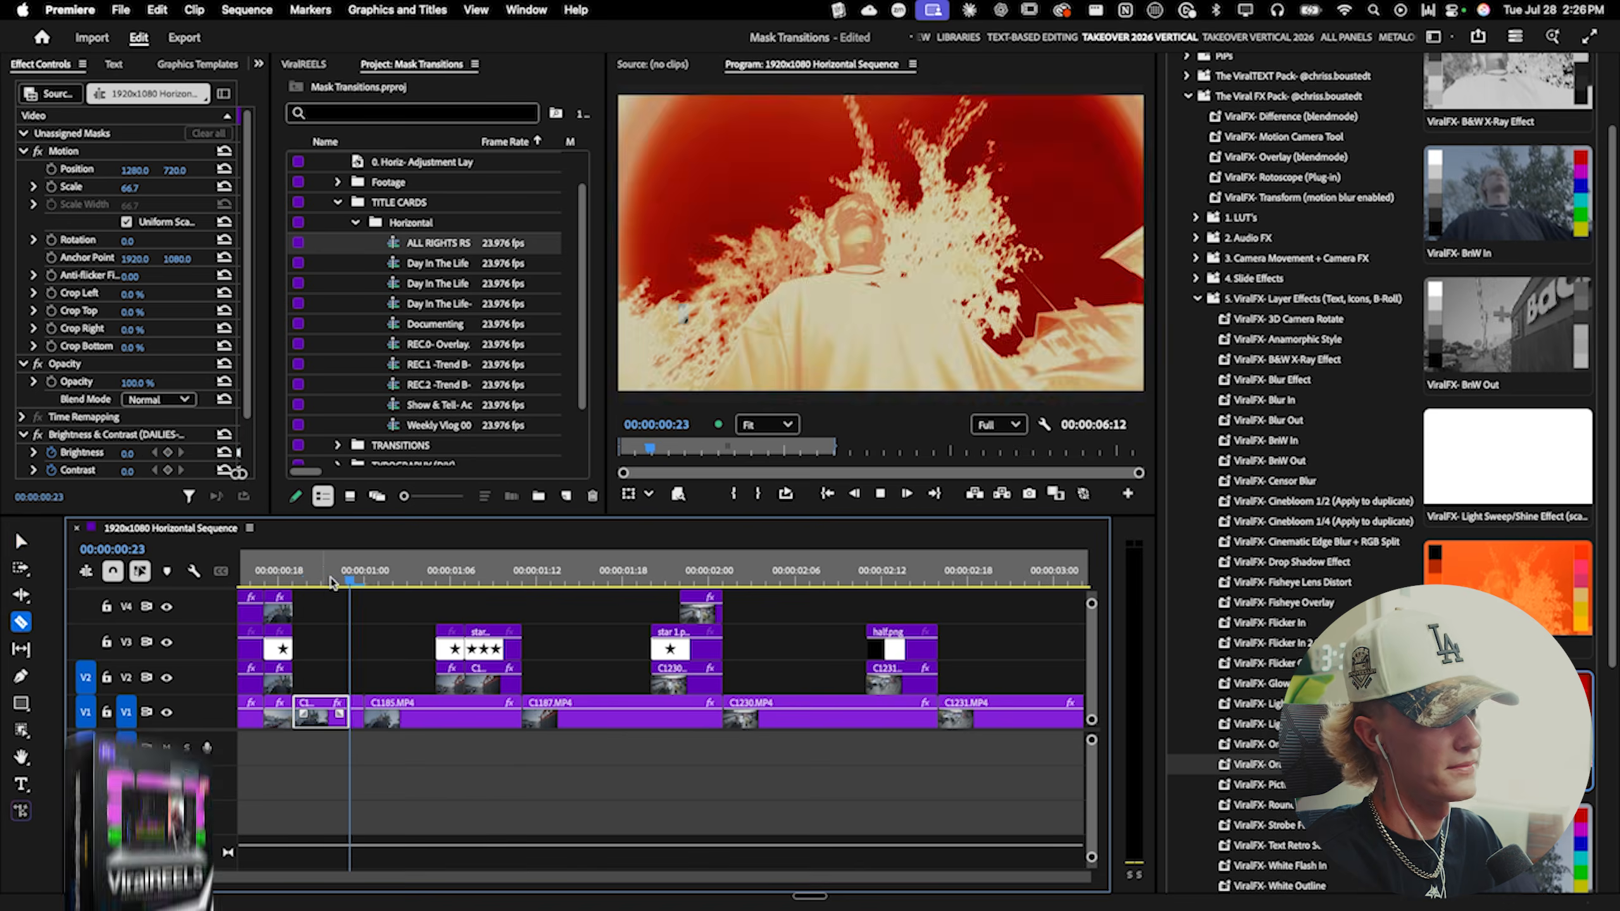
scroll(381, 646, down, 2)
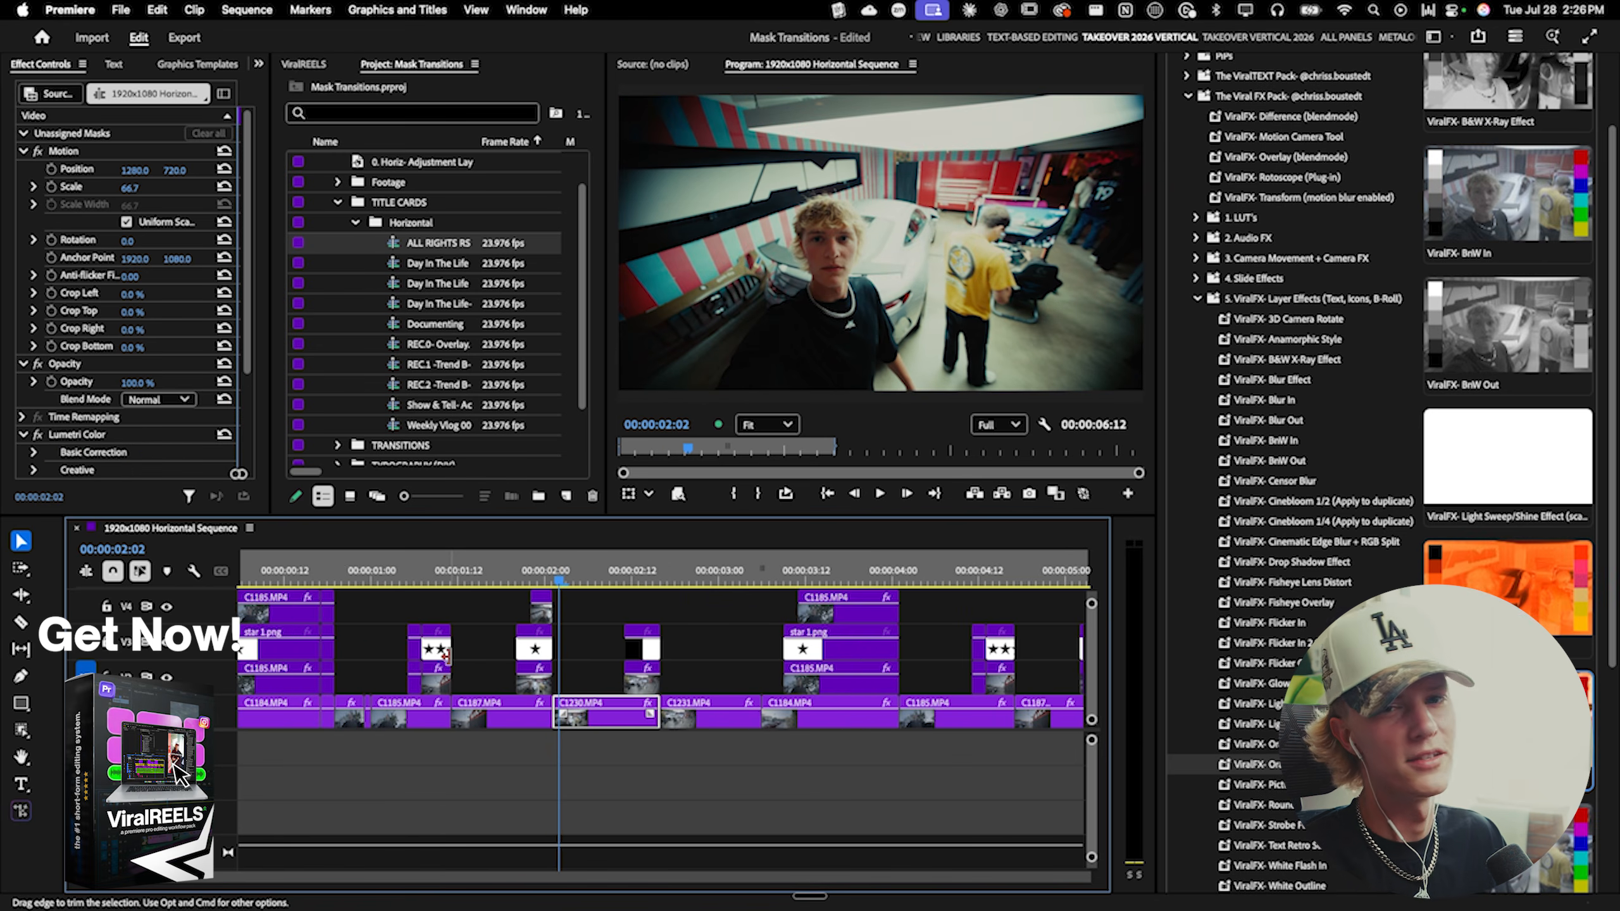